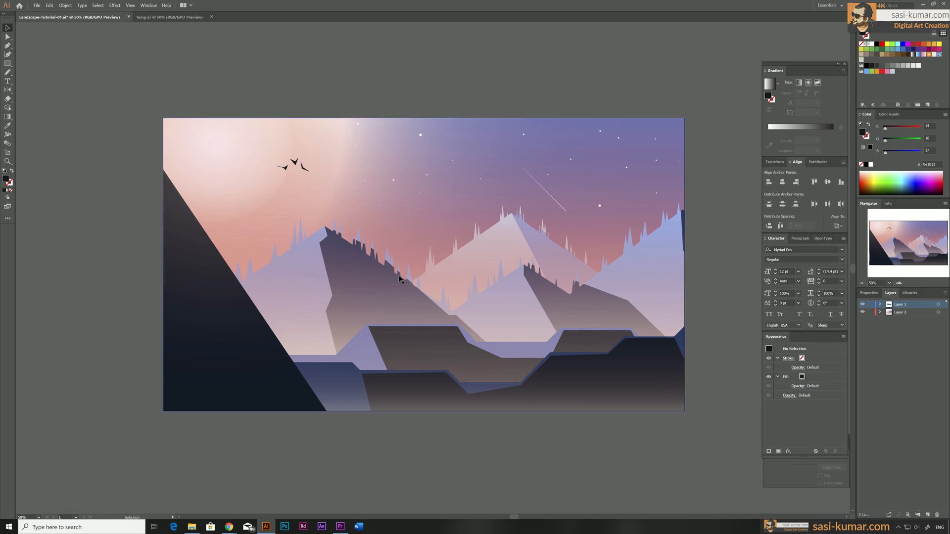
View the whale artwork in temp.ai, then return to the mountain landscape document
left_click(161, 18)
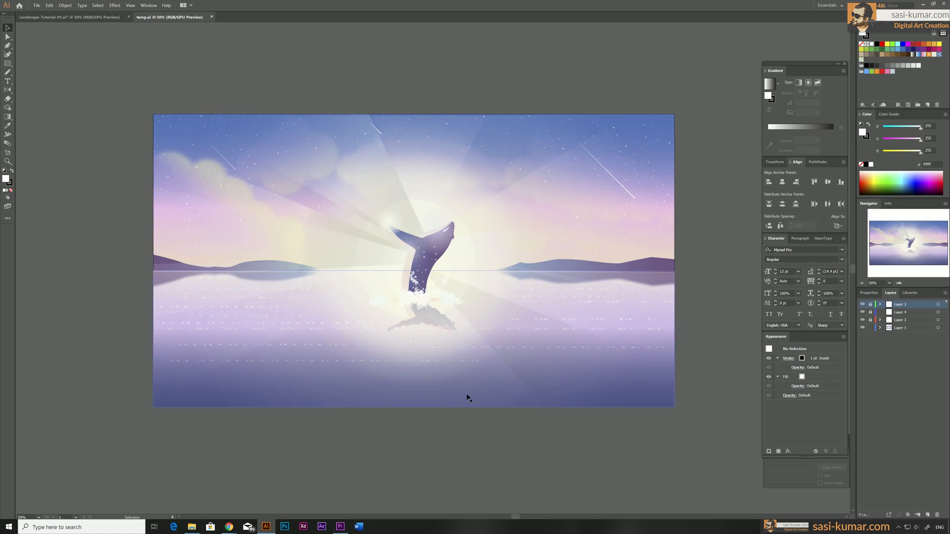
left_click(107, 17)
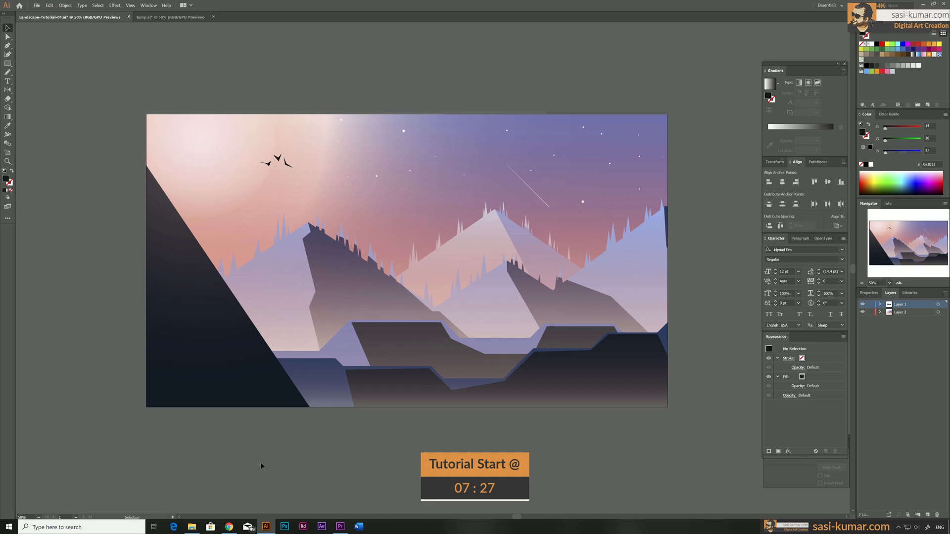
Switch to Chrome and browse the Digital Art Creation channel's Step By Step Tutorials with Voice Explanation videos
left_click(228, 527)
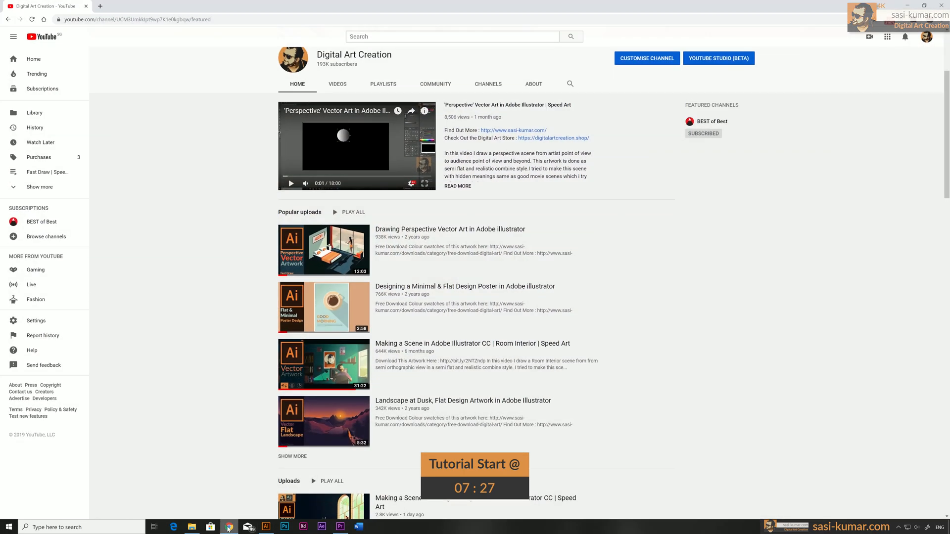
scroll(593, 330, "down", 10)
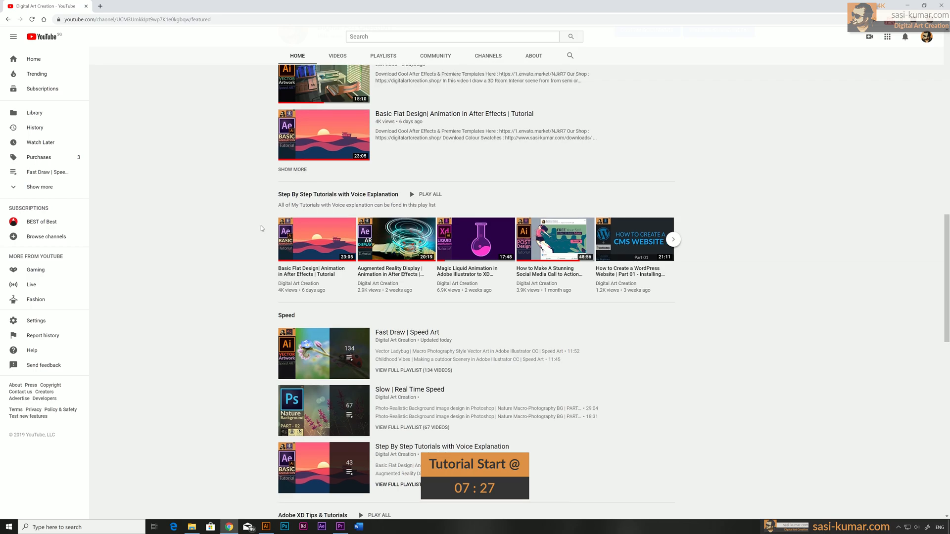
scroll(262, 228, "up", 6)
scroll(261, 228, "down", 5)
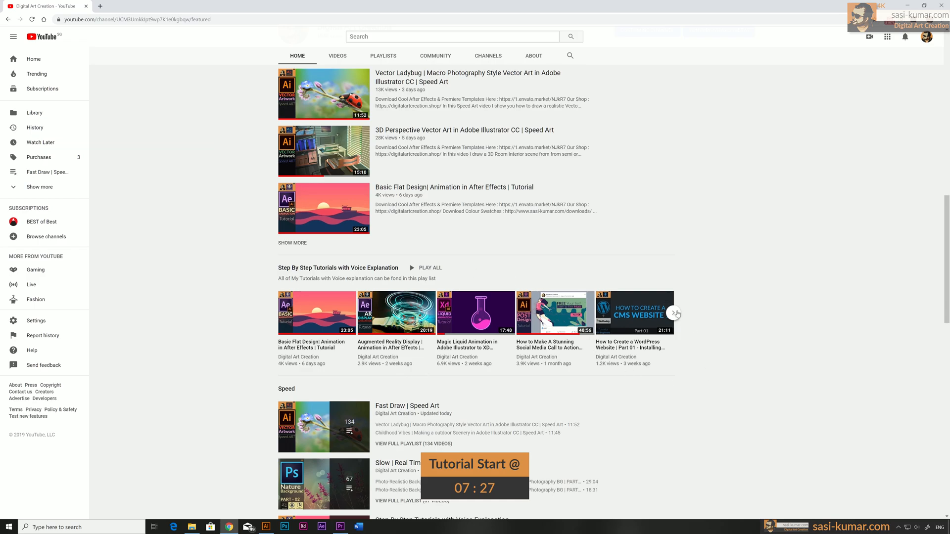
left_click(675, 313)
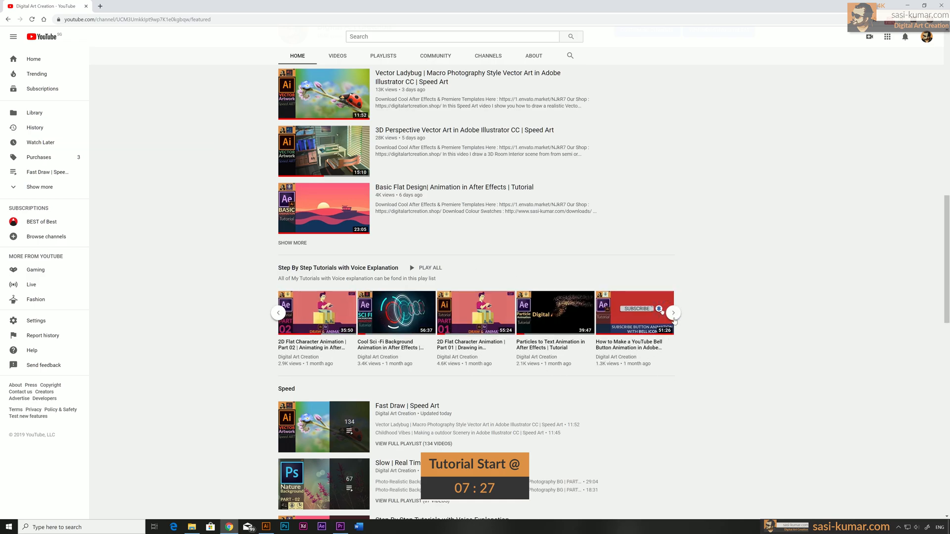
left_click(675, 315)
Look through the channel's Speed, Adobe XD, Photoshop, After Effects and Meaningful Artworks sections
scroll(199, 322, "down", 2)
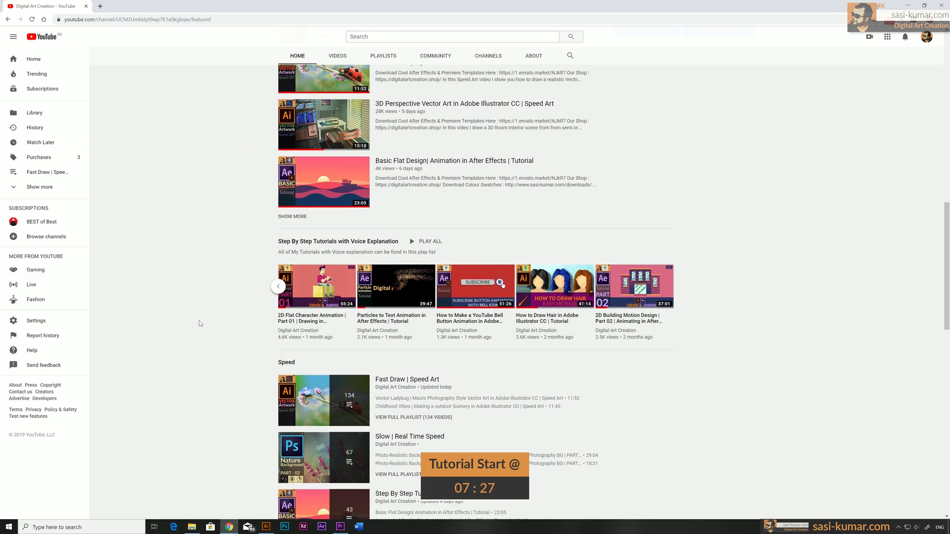
scroll(199, 324, "down", 2)
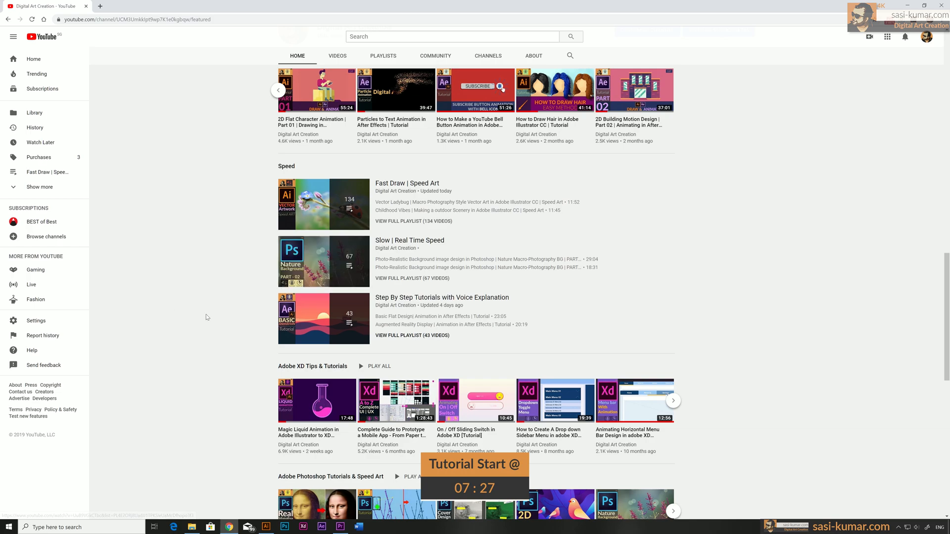
scroll(206, 314, "down", 3)
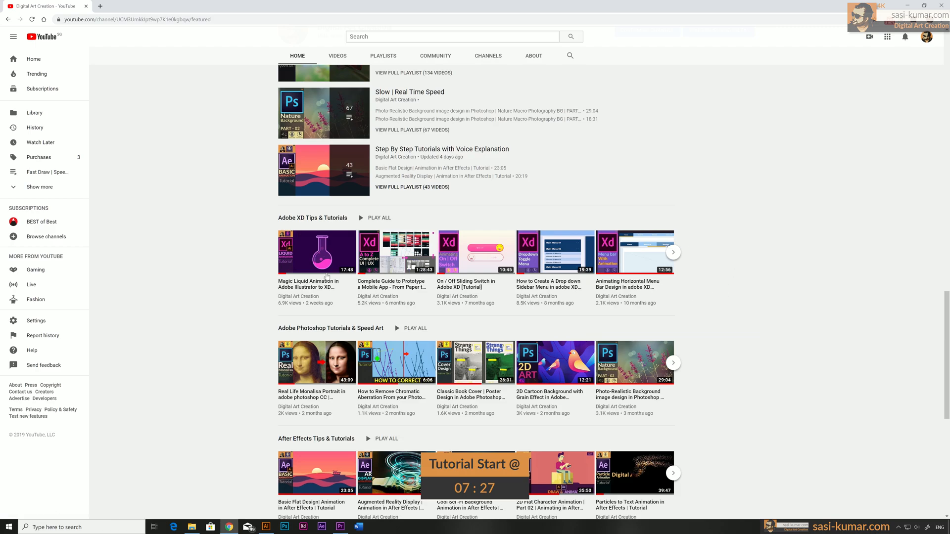
scroll(175, 292, "down", 2)
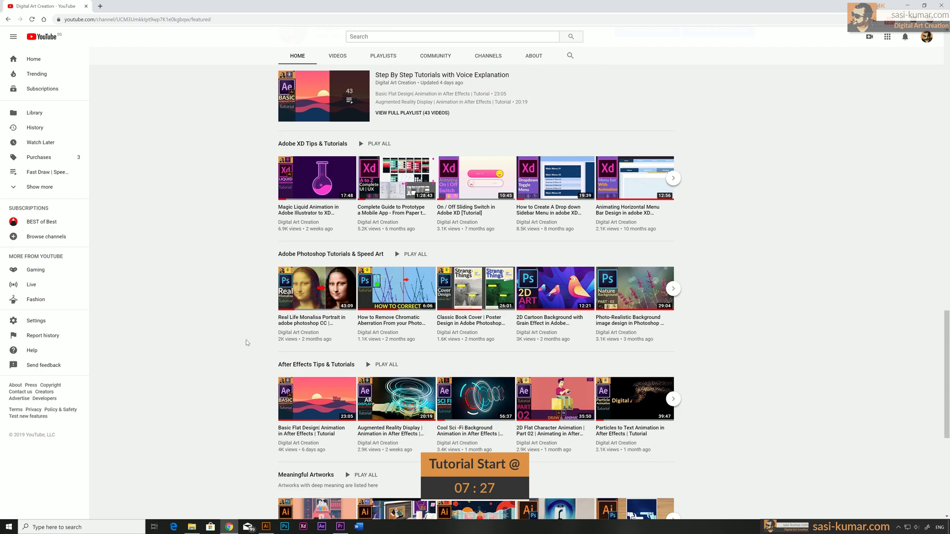
scroll(247, 342, "down", 2)
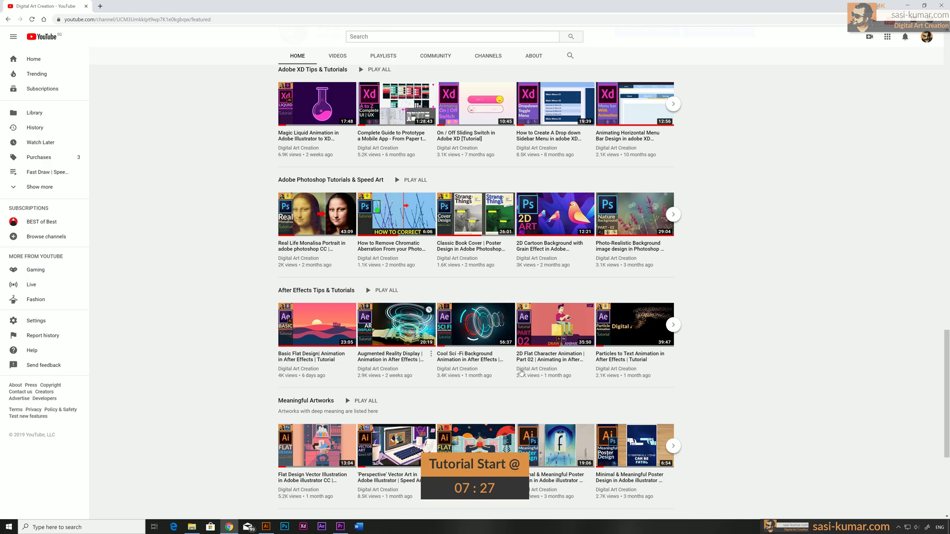
Open the channel's playlists and browse further along the created playlists
scroll(351, 355, "up", 15)
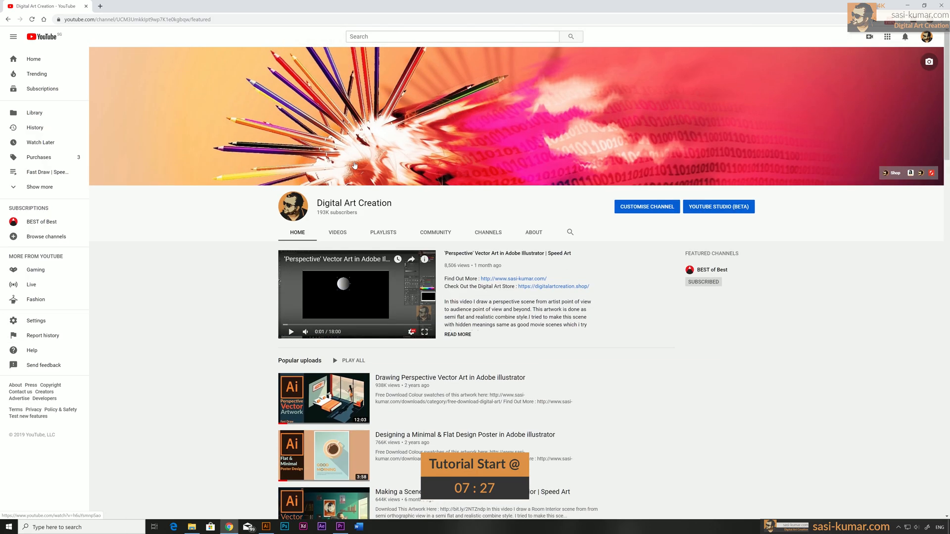
left_click(385, 233)
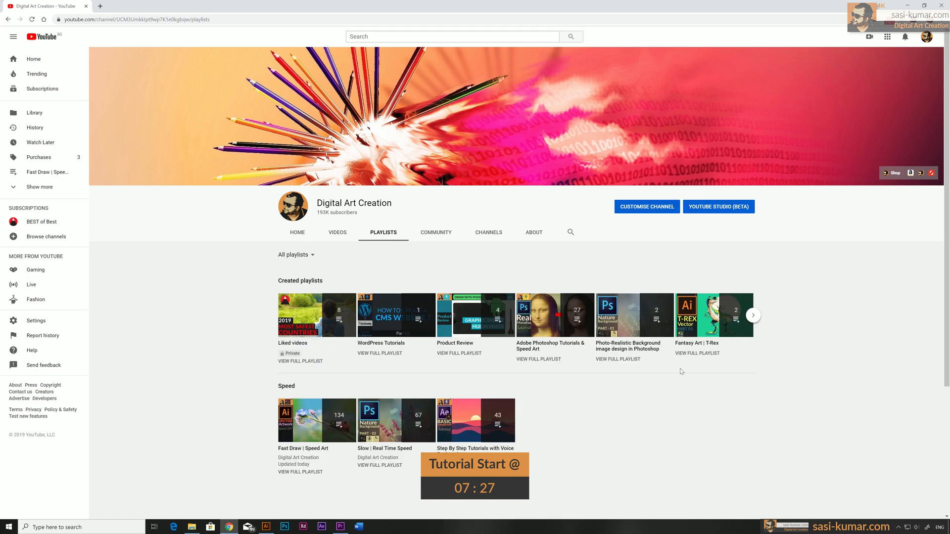
left_click(751, 316)
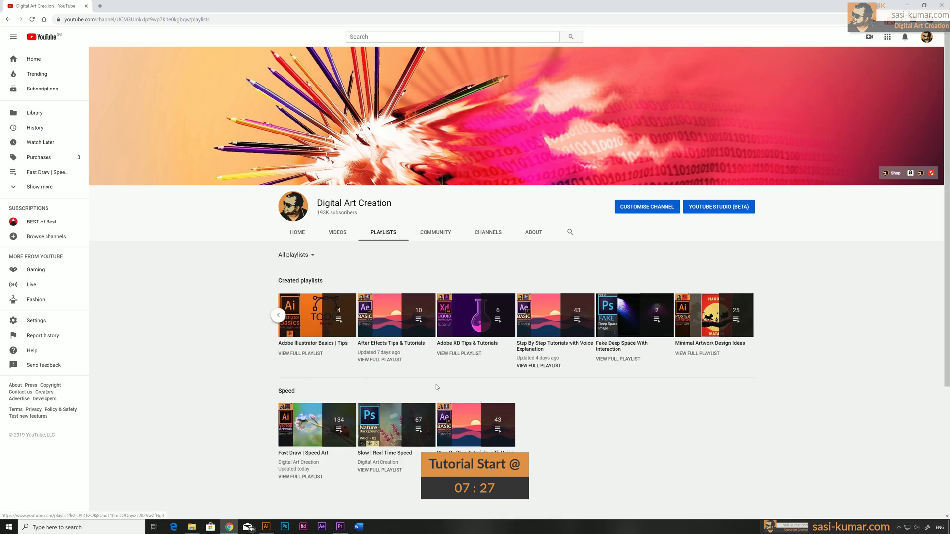
Open the artist's website in a new browser tab and view its Adobe Illustrator, Photoshop and XD tutorials and Speed Art pages
left_click(101, 6)
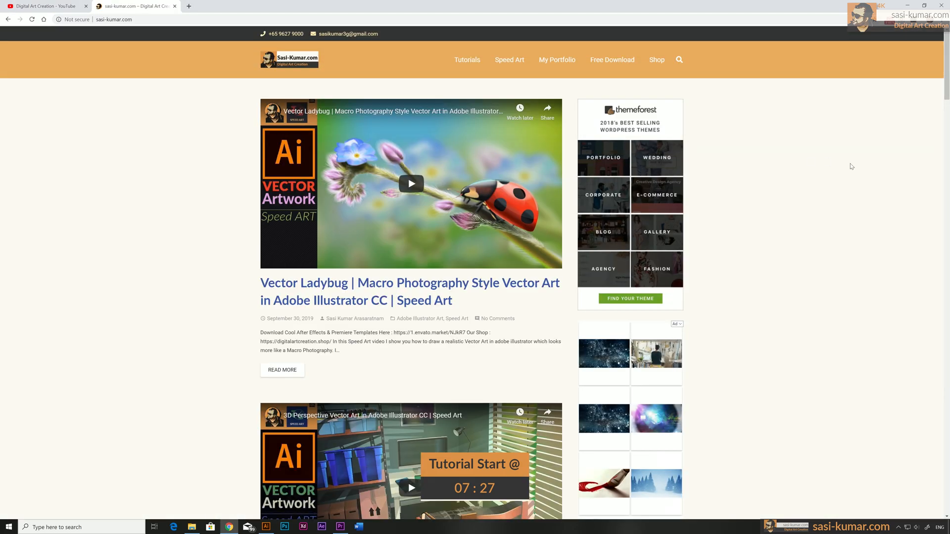
mouse_move(468, 62)
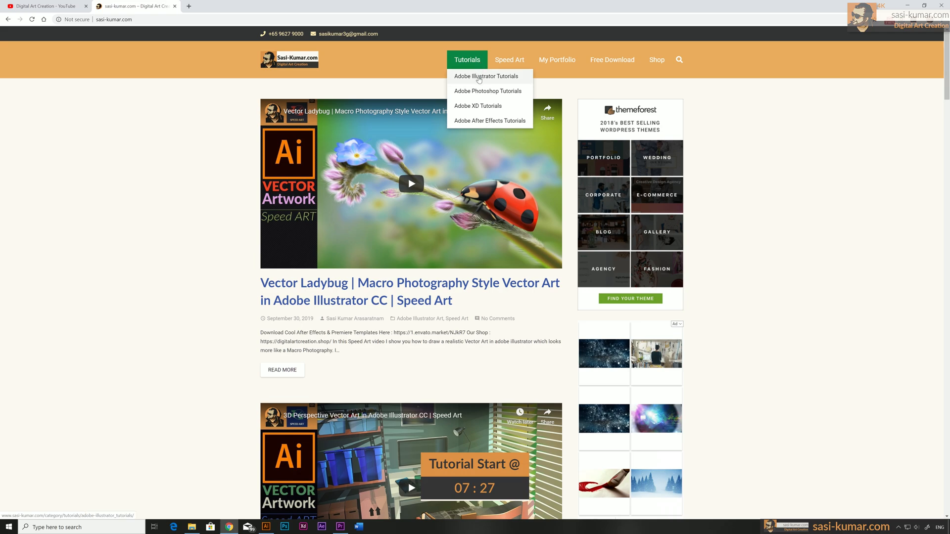
left_click(479, 79)
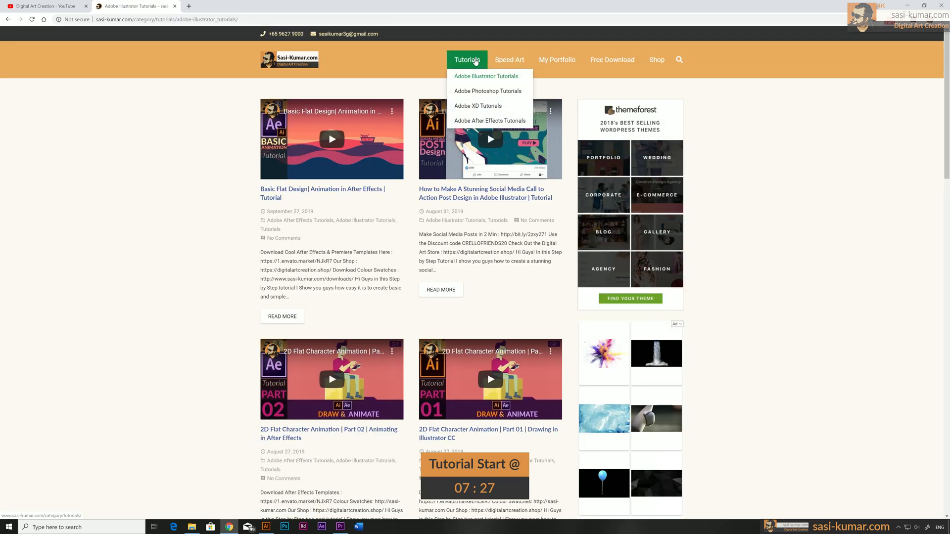
left_click(473, 90)
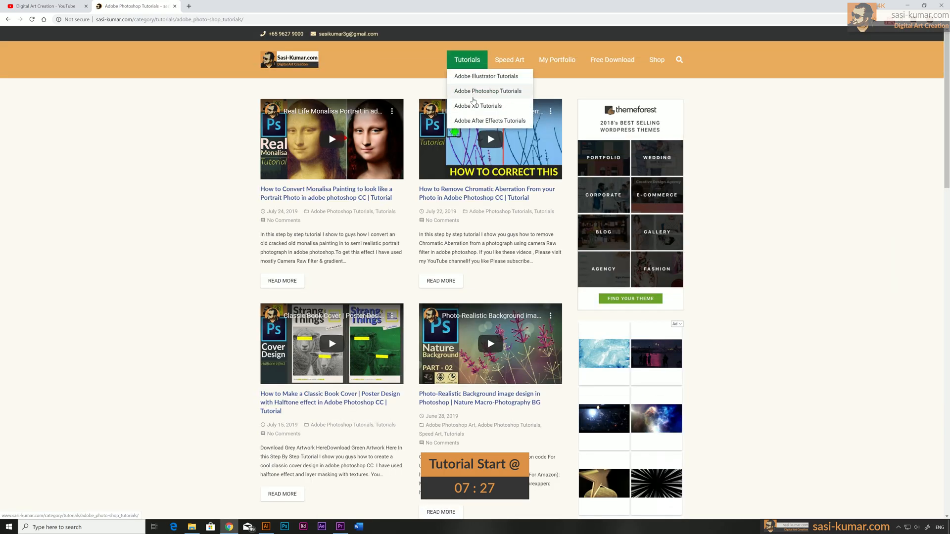
left_click(474, 106)
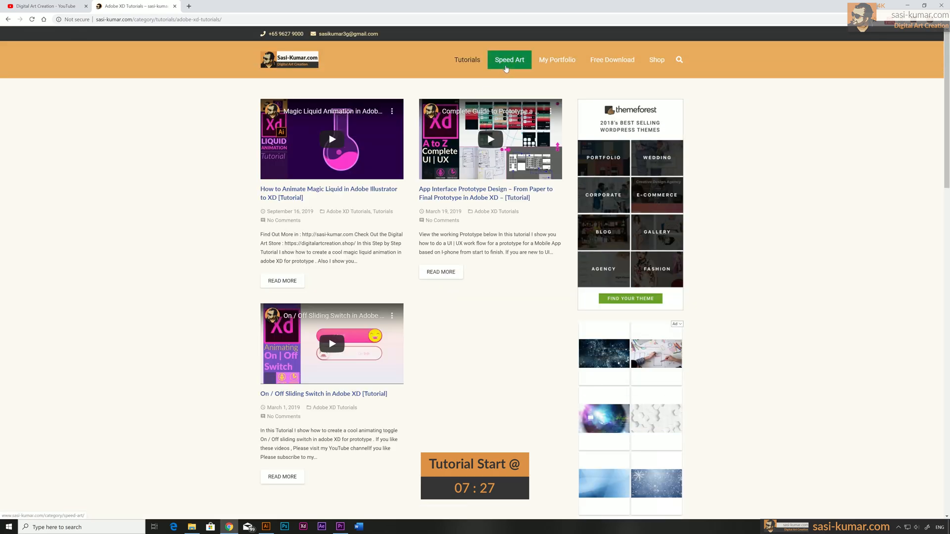
left_click(505, 62)
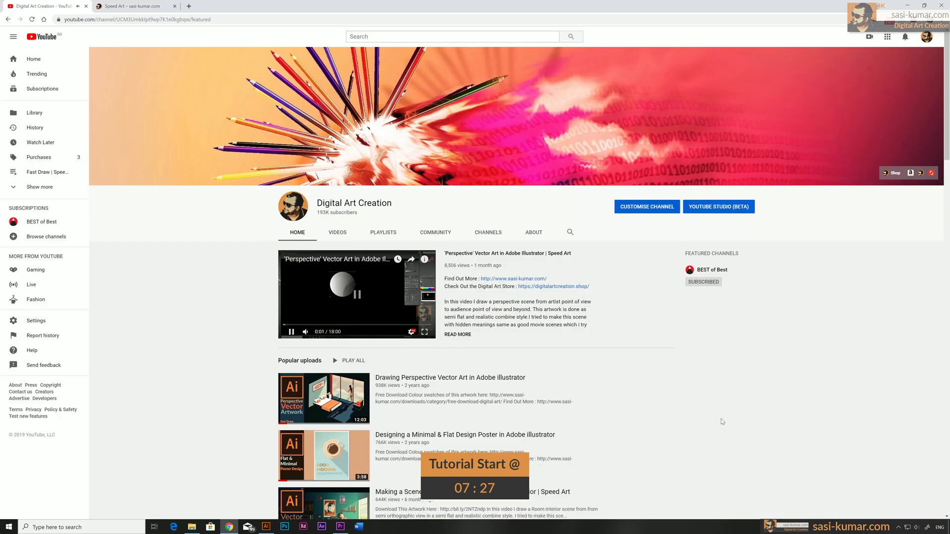
Examine the popular uploads and recent uploads on the Digital Art Creation YouTube channel's home page
scroll(727, 403, "down", 2)
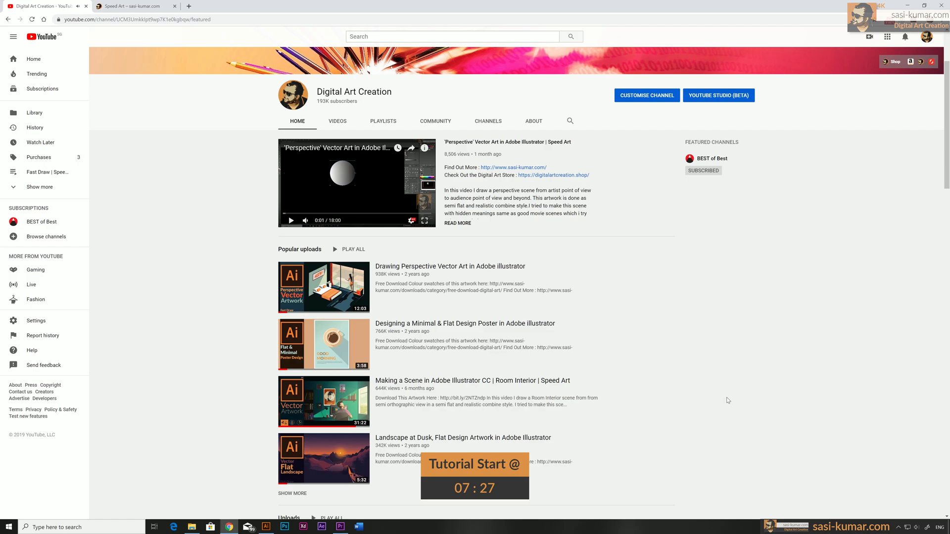
scroll(728, 401, "down", 2)
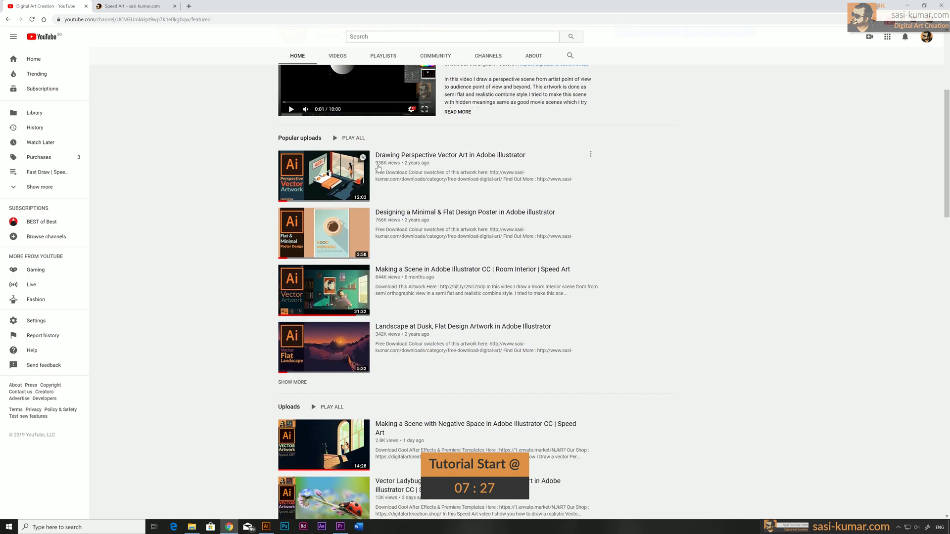
scroll(548, 362, "down", 3)
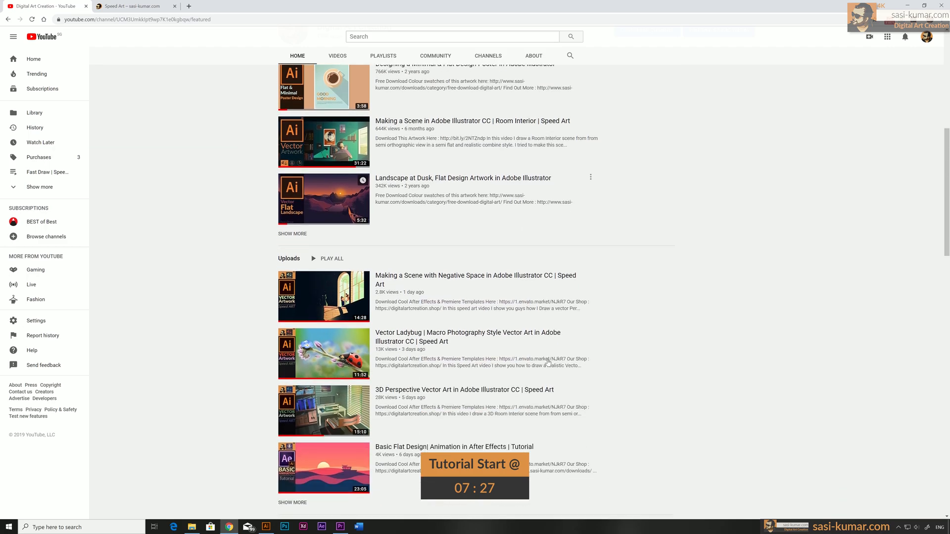
scroll(549, 363, "down", 3)
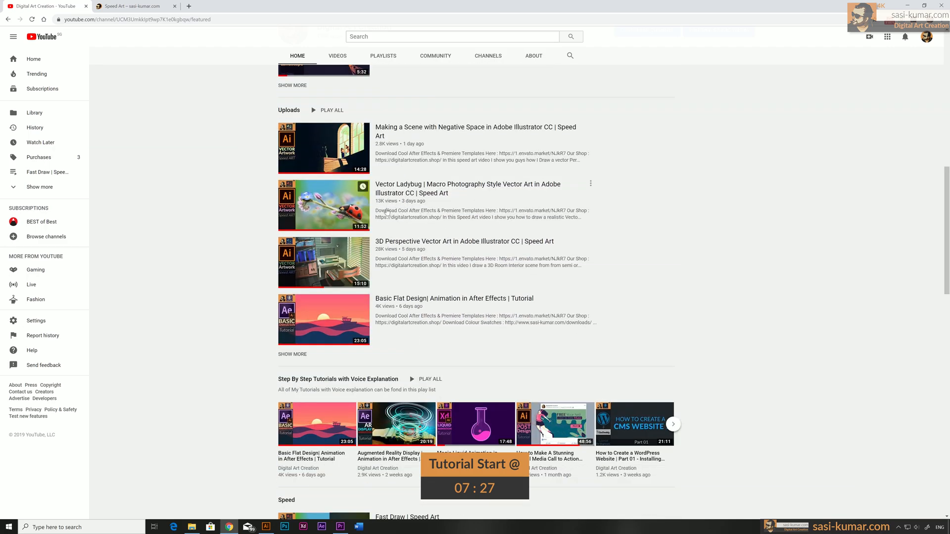
scroll(383, 214, "up", 2)
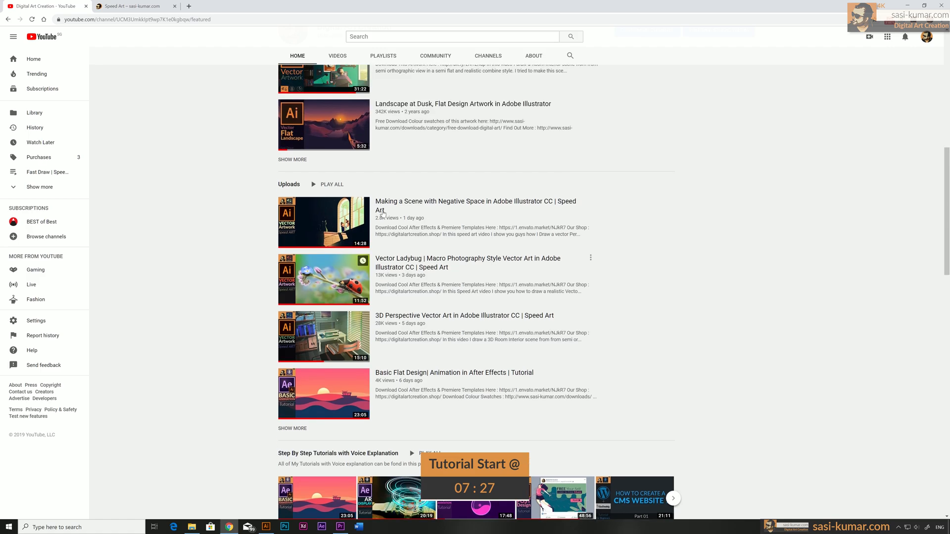
scroll(381, 208, "down", 2)
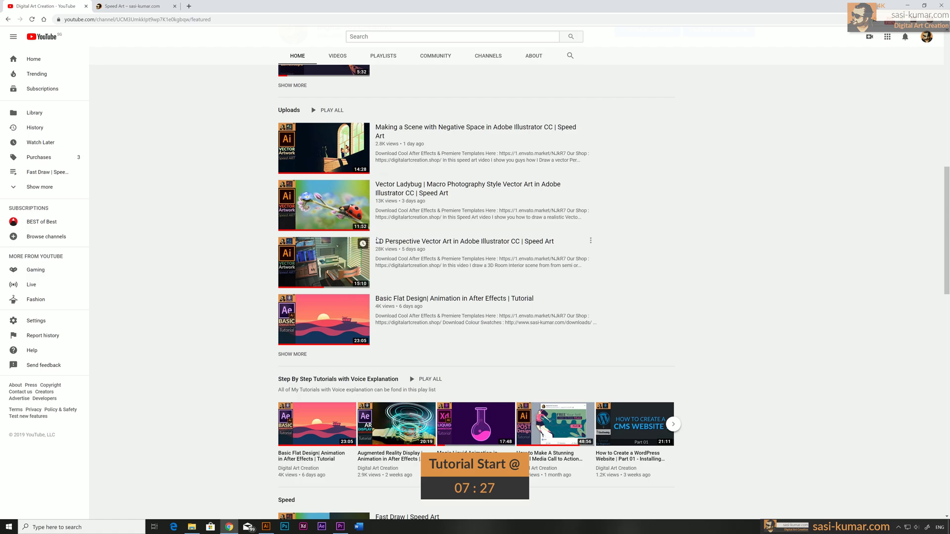
scroll(949, 265, "up", 6)
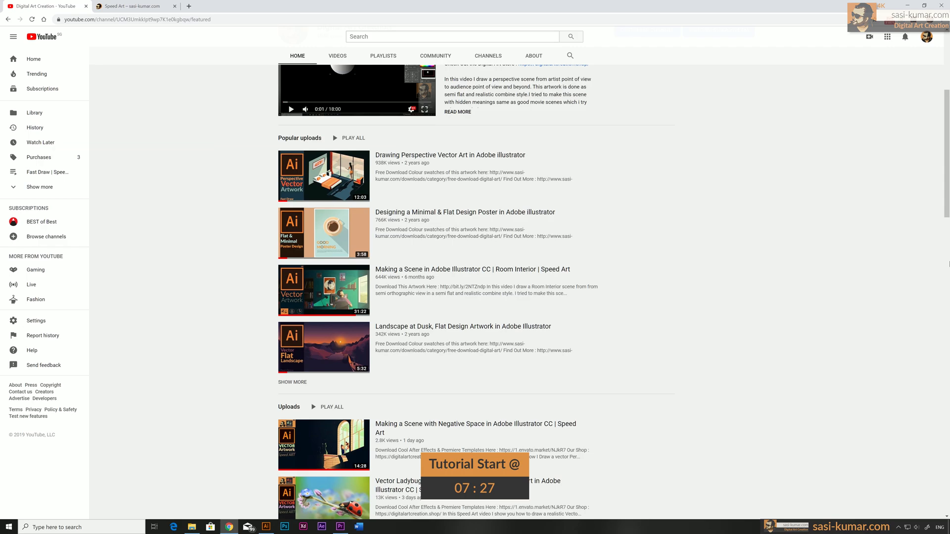
scroll(949, 265, "up", 4)
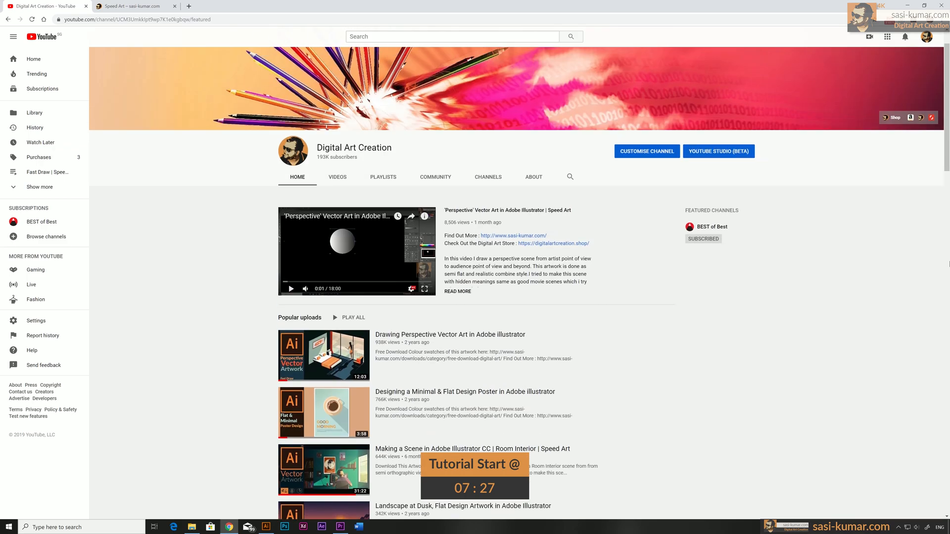
Read through the public viewer comments not yet responded to in YouTube Studio
scroll(901, 257, "down", 5)
scroll(901, 257, "up", 4)
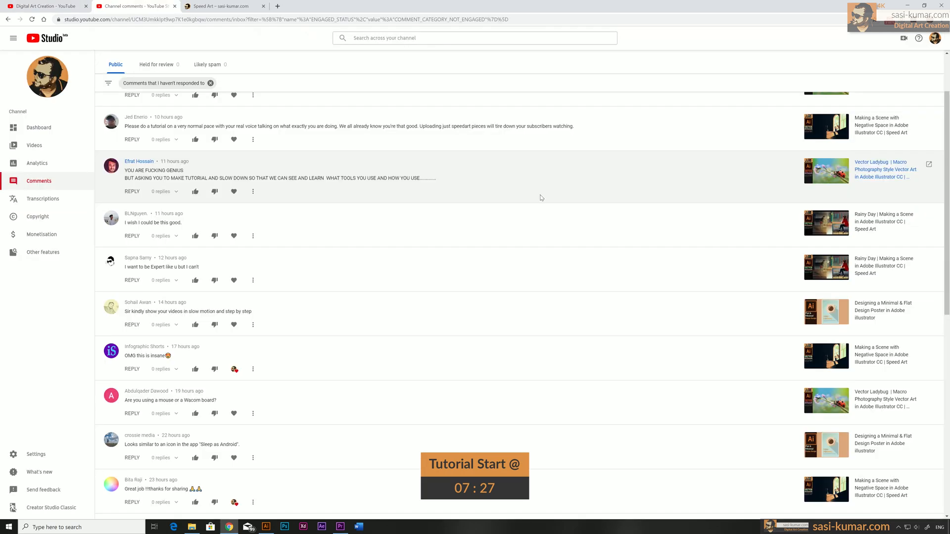
scroll(541, 198, "up", 1)
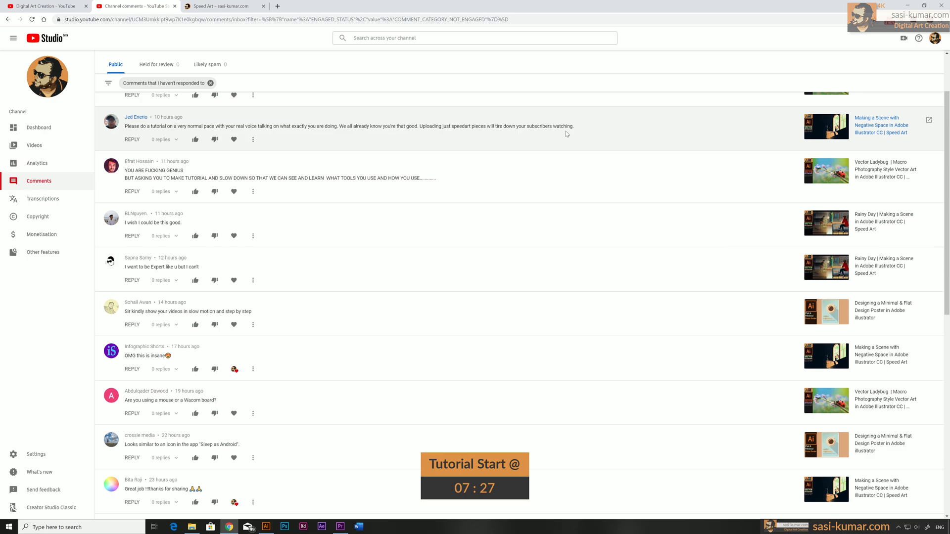
scroll(495, 233, "down", 1)
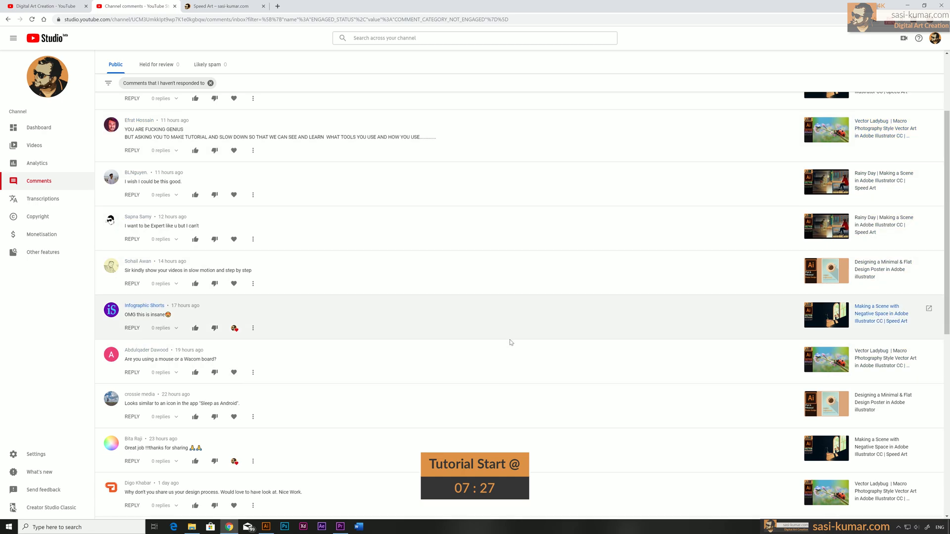
scroll(510, 340, "down", 1)
scroll(509, 340, "down", 10)
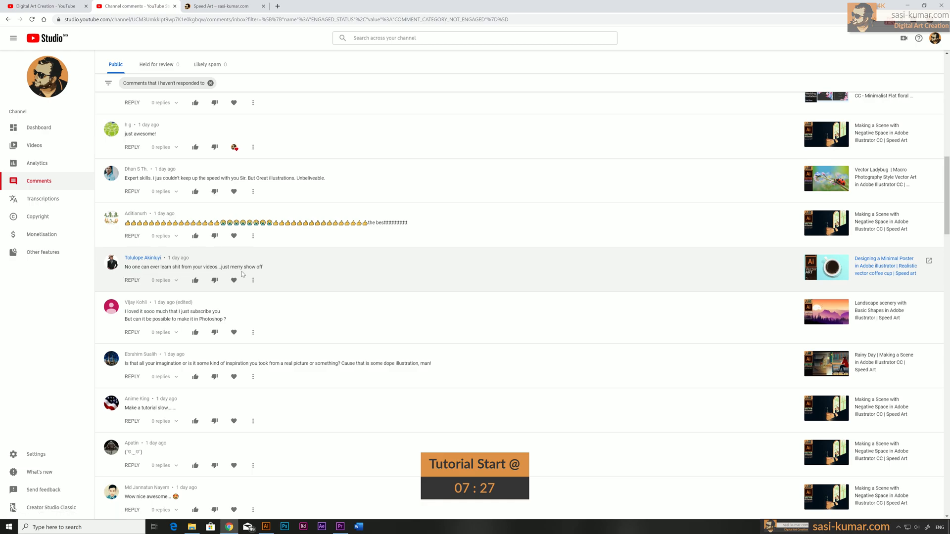
scroll(367, 276, "down", 2)
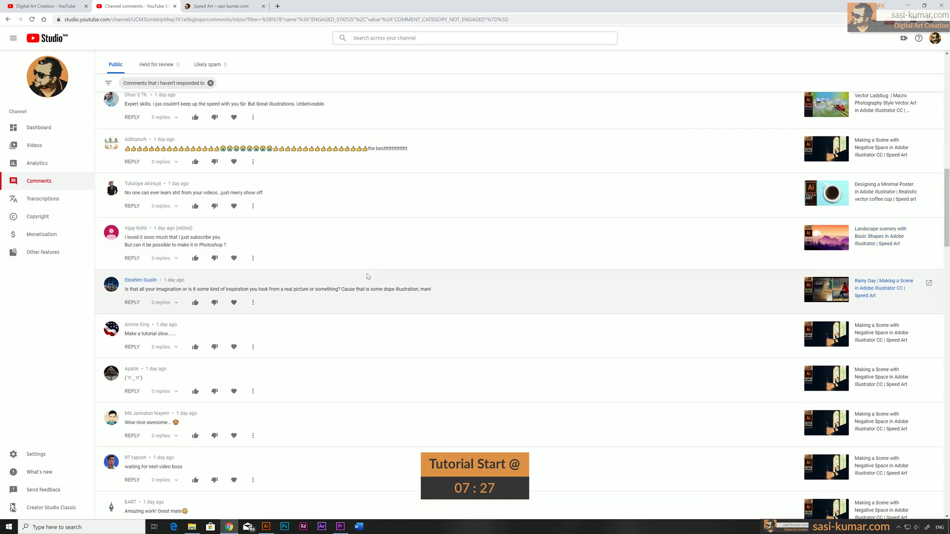
scroll(368, 276, "down", 1)
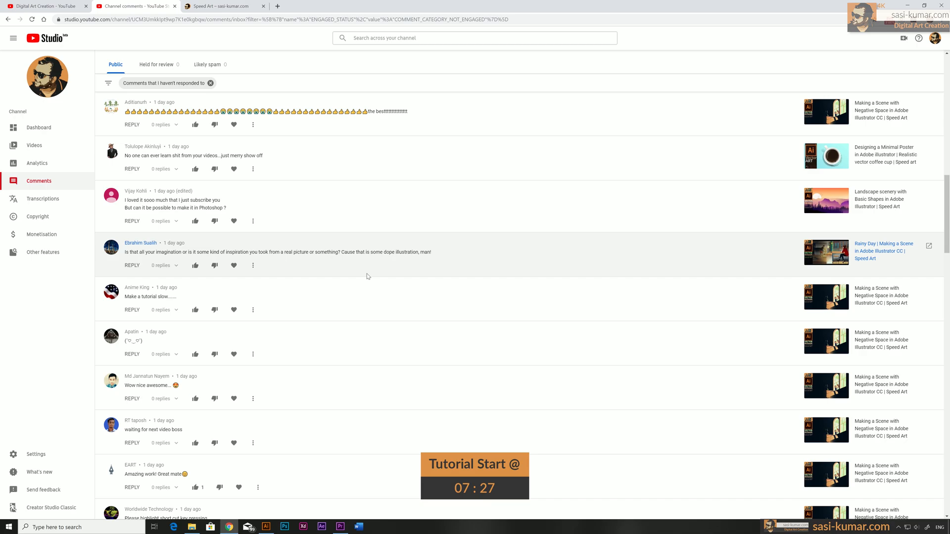
scroll(695, 192, "up", 5)
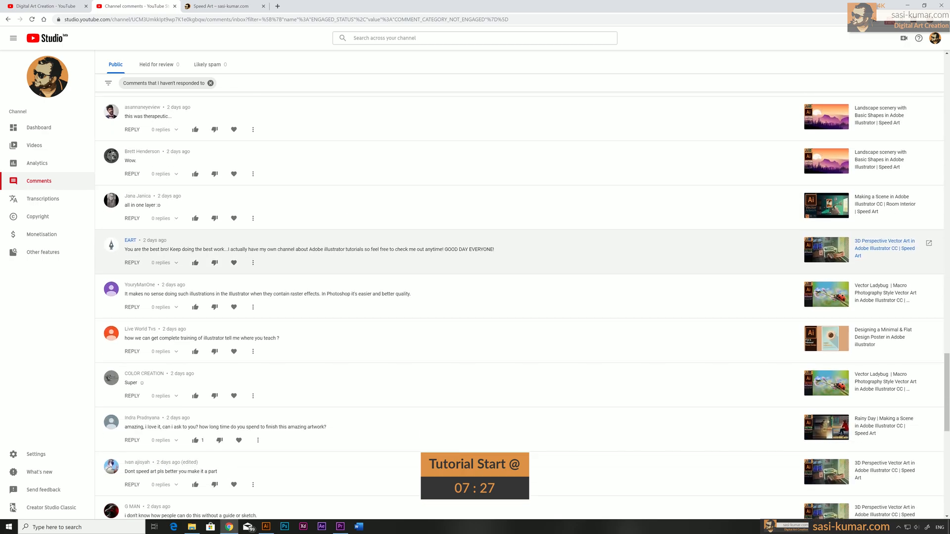
Leave the viewer comments, glance at the website's Speed Art page and return to the channel's home page with the account menu dismissed
scroll(263, 365, "up", 18)
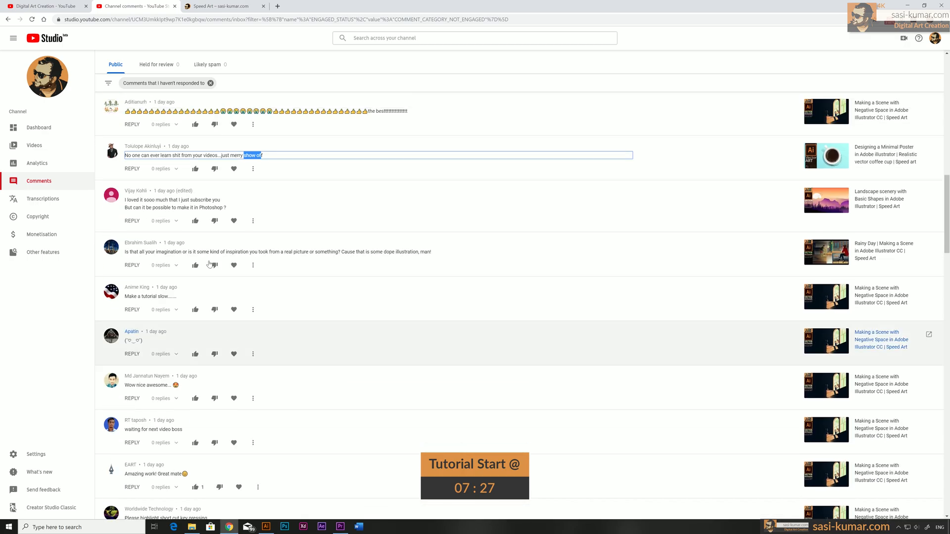
scroll(354, 316, "up", 4)
left_click(250, 5)
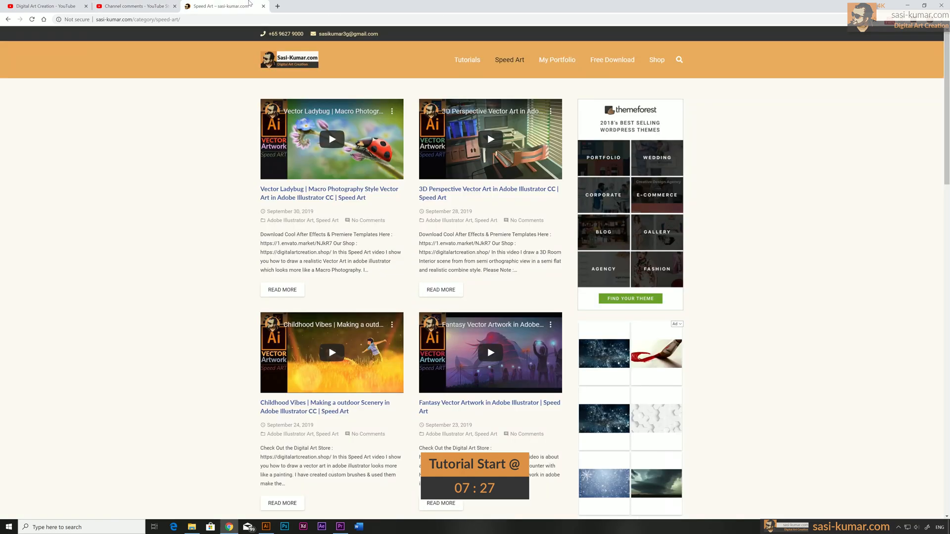
left_click(25, 4)
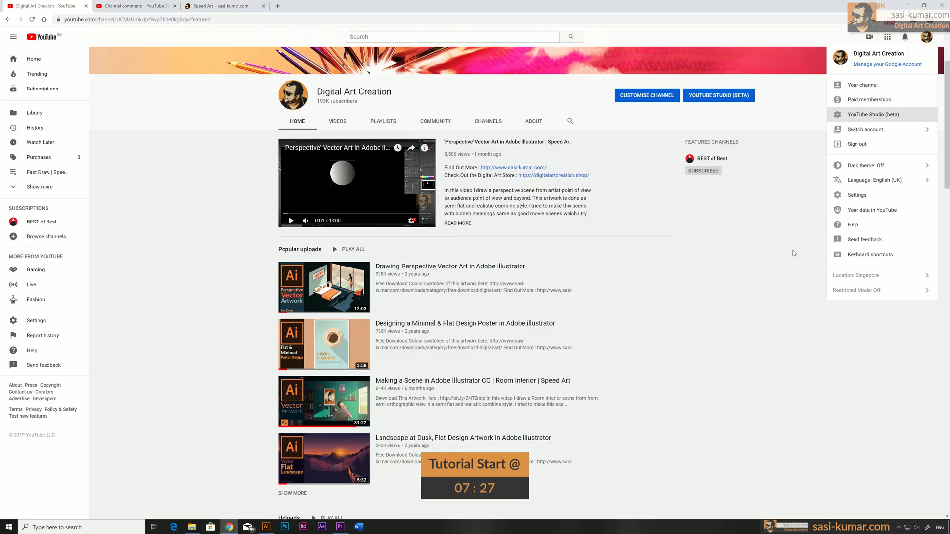
left_click(759, 271)
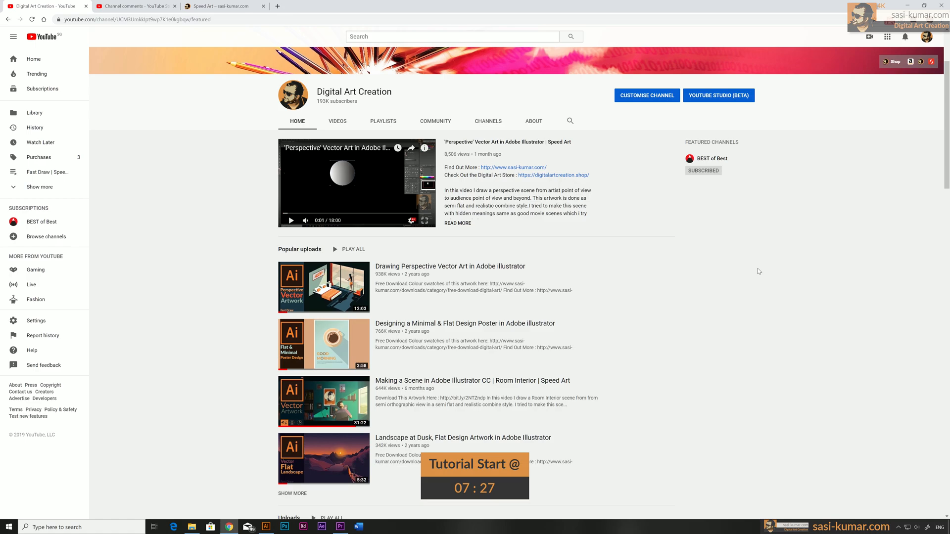
Examine the channel home page's uploads, the Step By Step Tutorials with Voice Explanation and the Speed playlists, ending at the channel banner
scroll(758, 269, "up", 2)
scroll(755, 272, "down", 3)
scroll(753, 277, "down", 8)
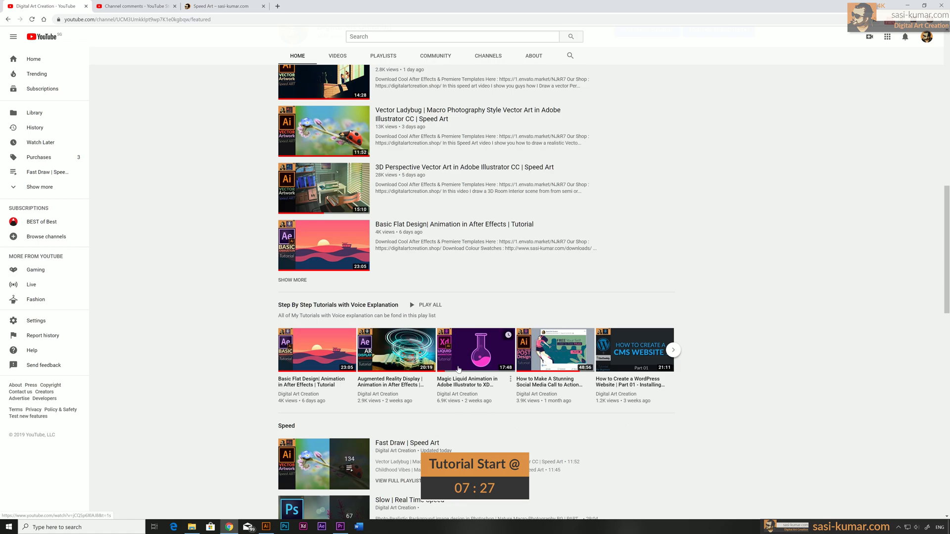
scroll(701, 329, "up", 2)
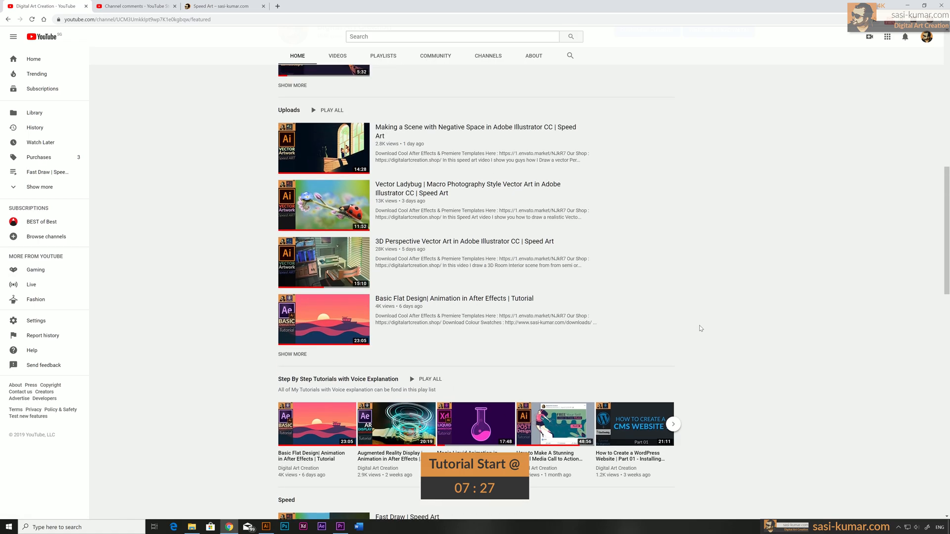
scroll(702, 329, "up", 5)
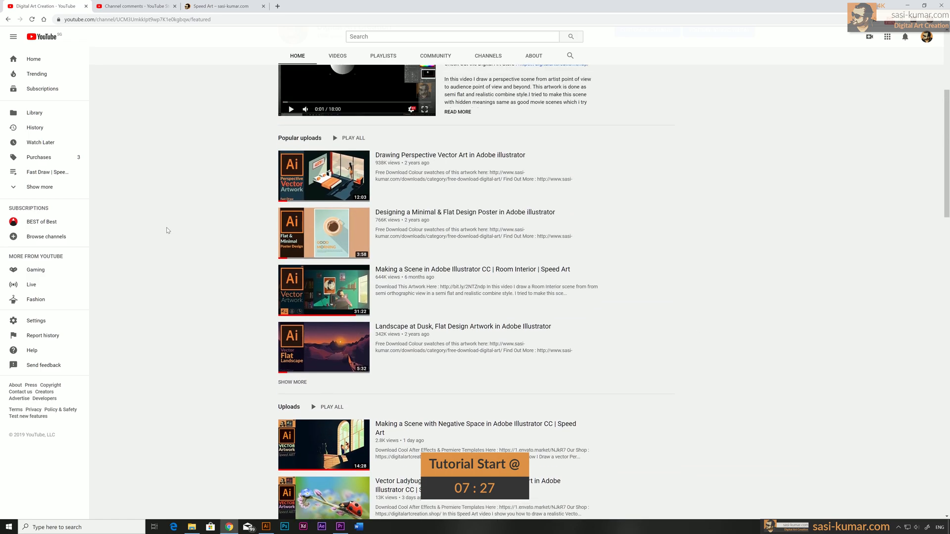
scroll(167, 230, "up", 3)
scroll(168, 230, "down", 1)
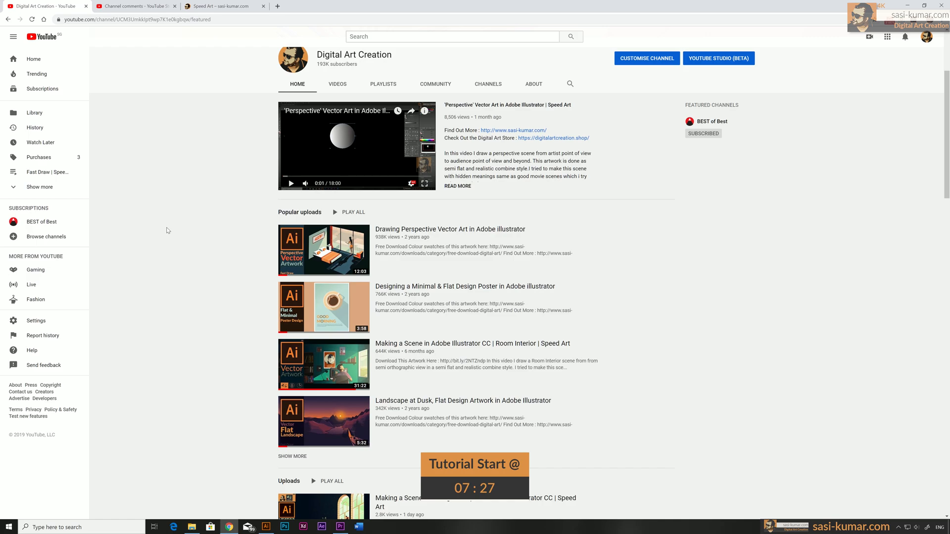
scroll(168, 230, "down", 3)
scroll(168, 230, "down", 7)
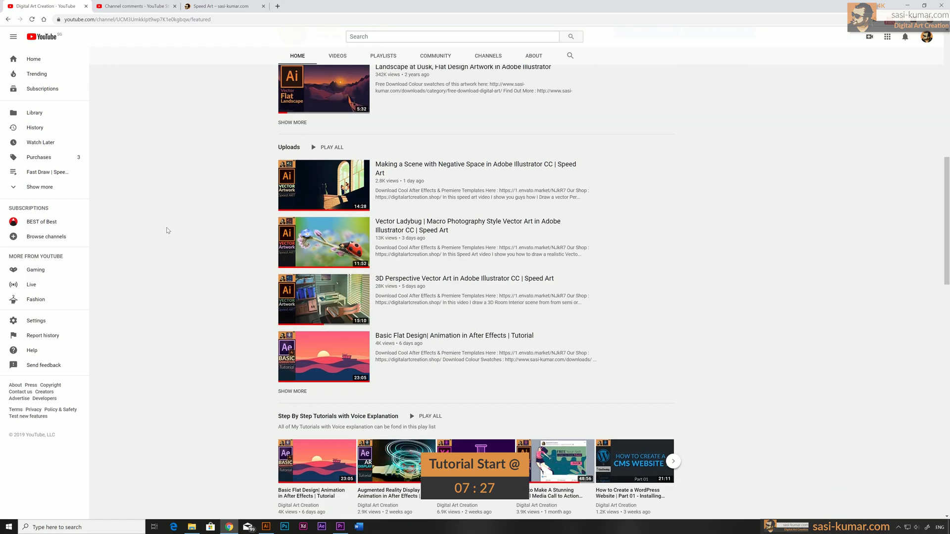
scroll(168, 230, "down", 4)
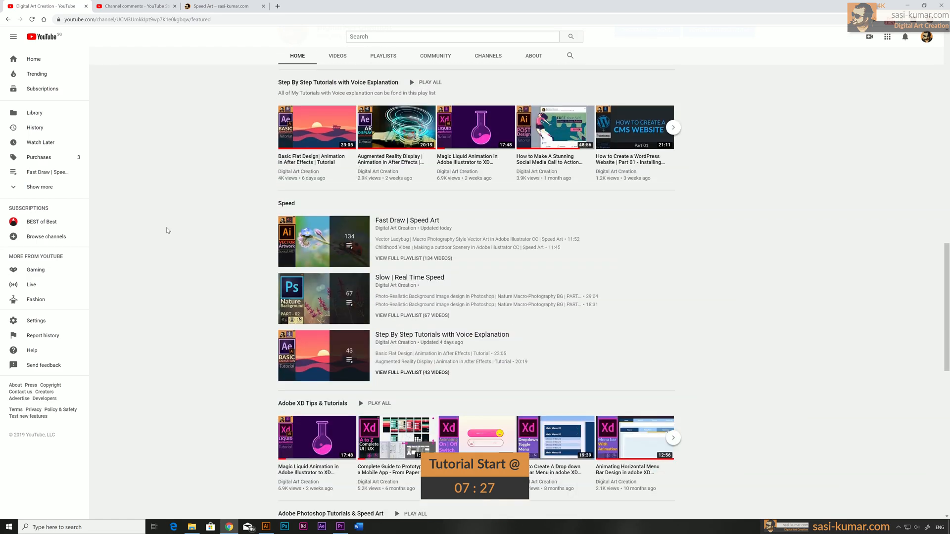
scroll(168, 230, "up", 7)
scroll(168, 230, "up", 7)
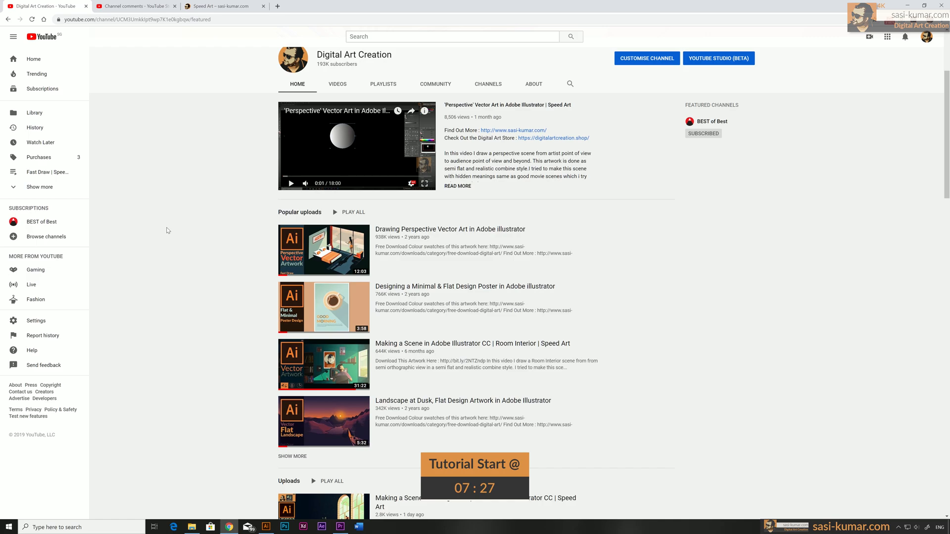
scroll(167, 230, "down", 1)
scroll(168, 230, "down", 6)
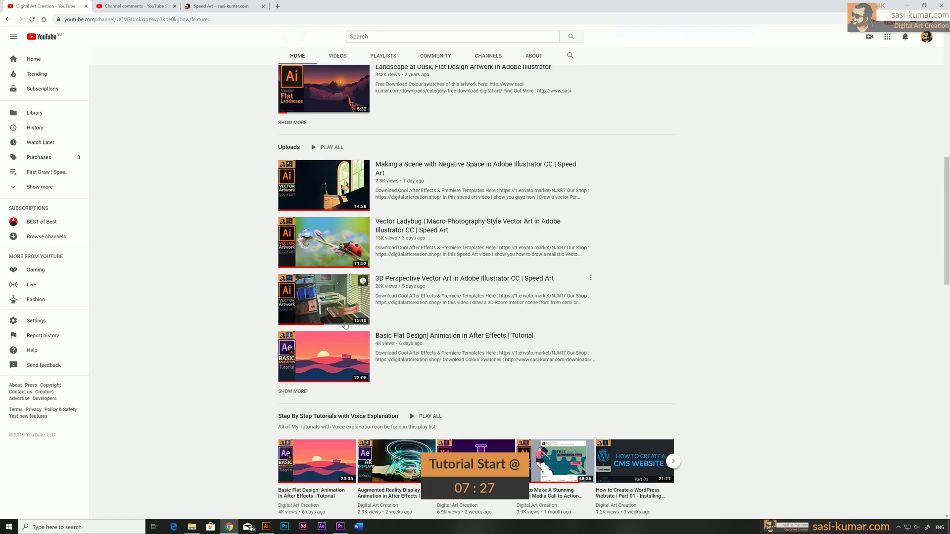
scroll(775, 322, "down", 2)
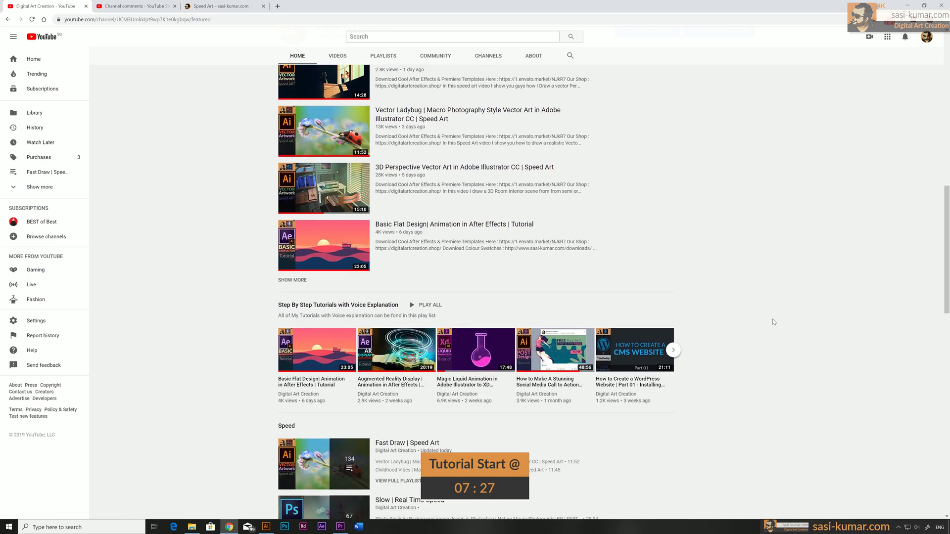
scroll(775, 322, "down", 1)
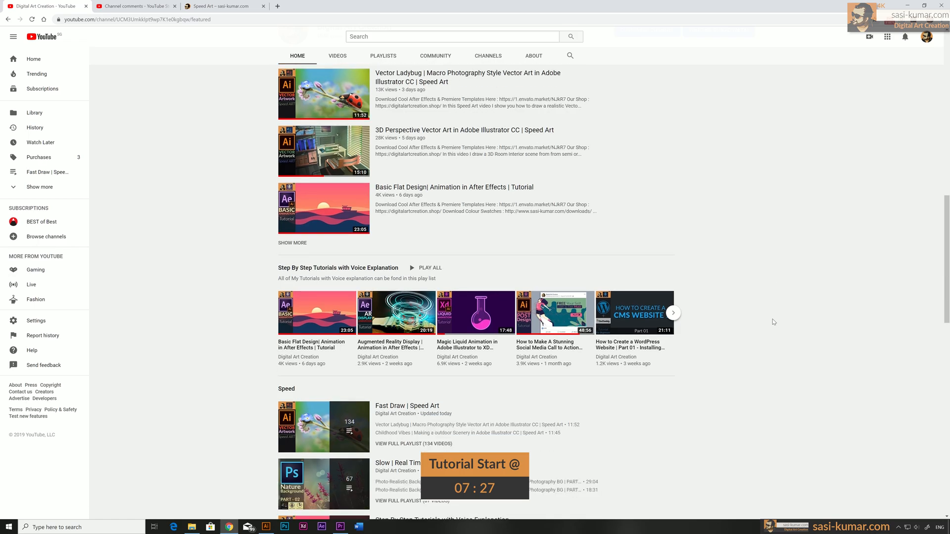
scroll(774, 322, "up", 8)
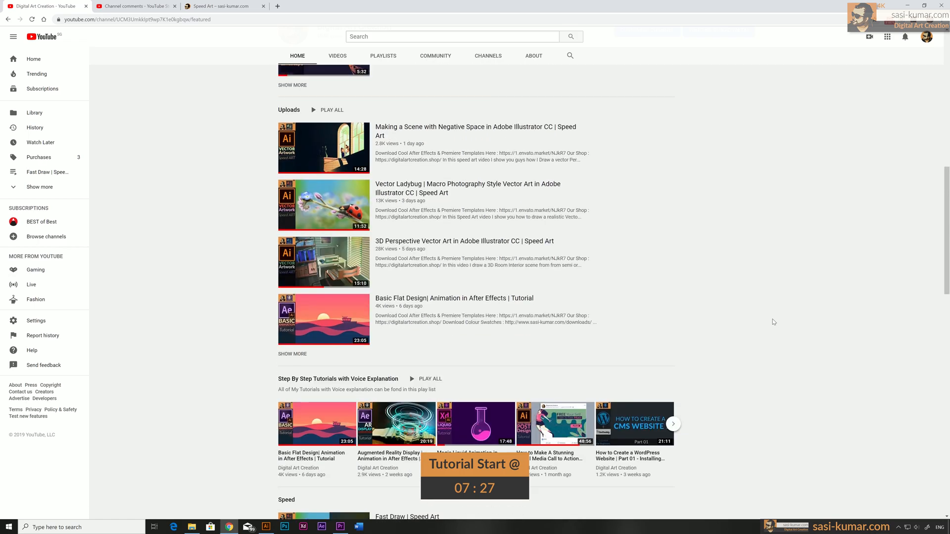
scroll(774, 322, "up", 5)
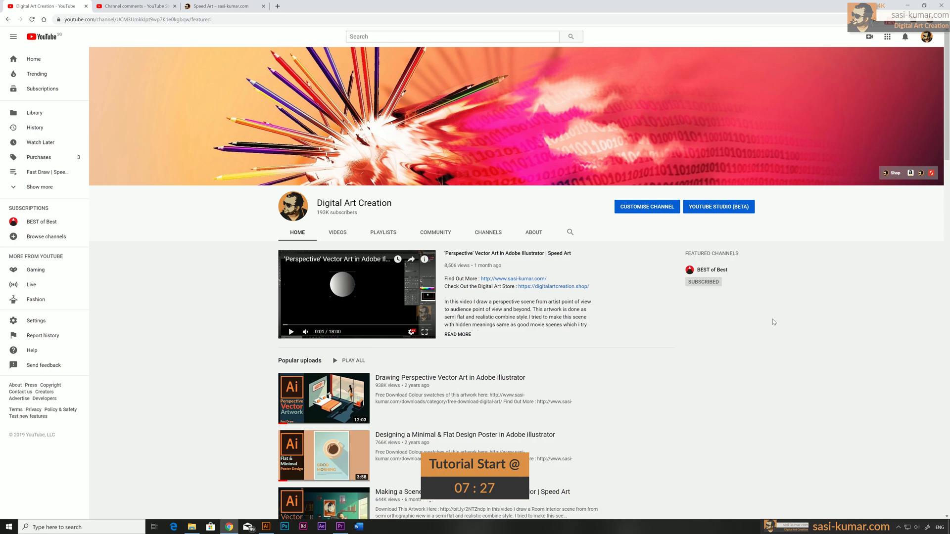
Switch to Illustrator and compare the mountain landscape in Landscape-Tutorial-01.ai with the whale artwork in temp.ai
left_click(906, 6)
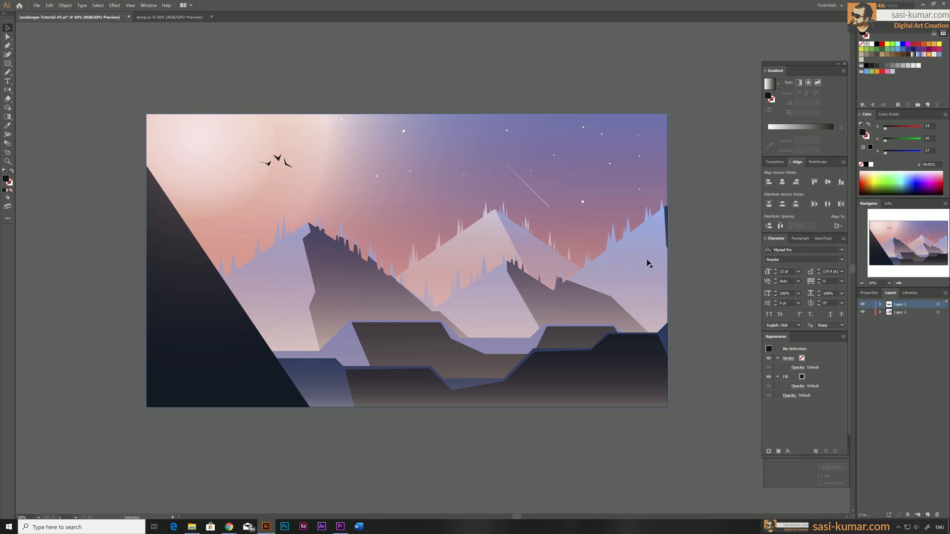
left_click(176, 24)
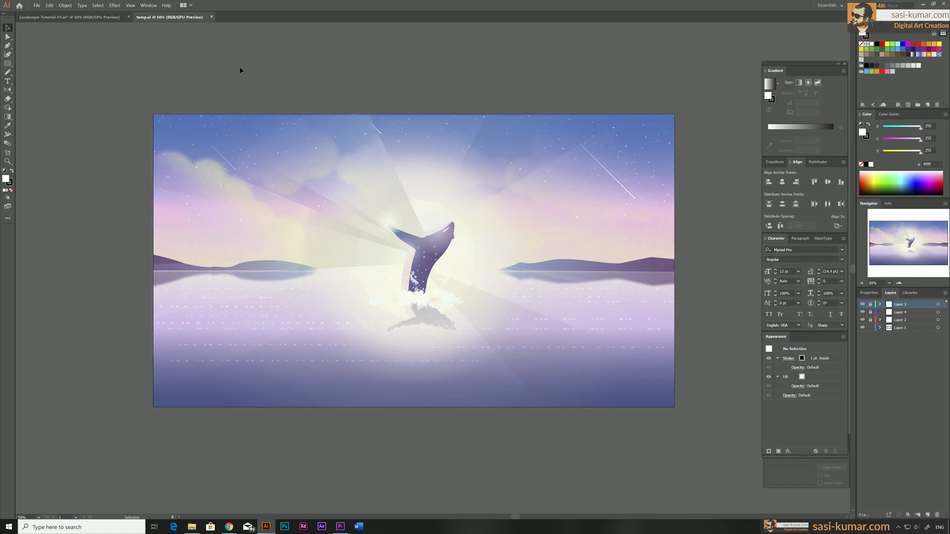
left_click(85, 19)
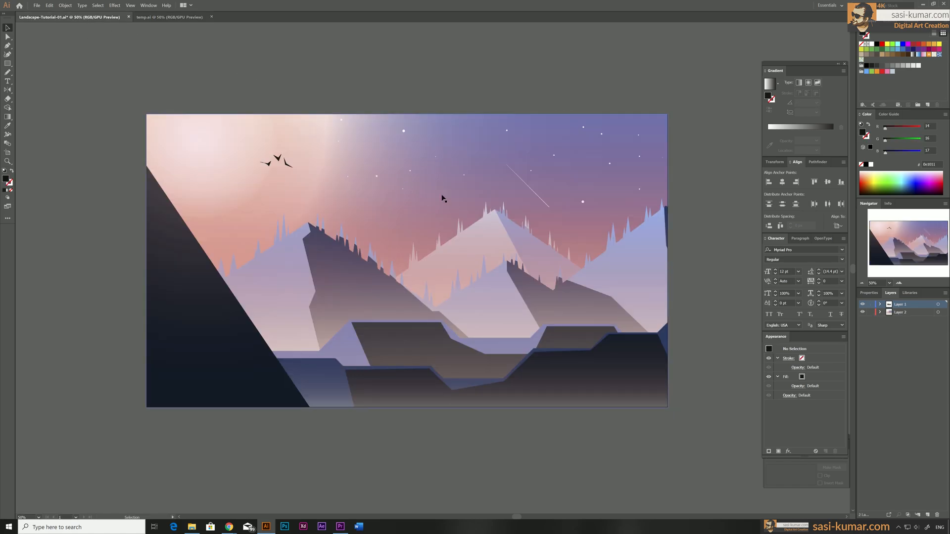
key("i")
left_click(155, 17)
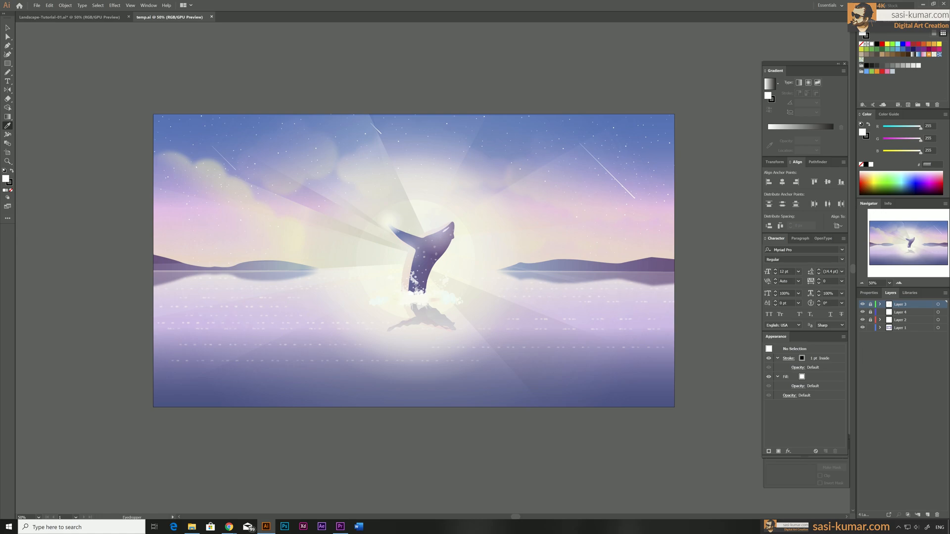
left_click(174, 21)
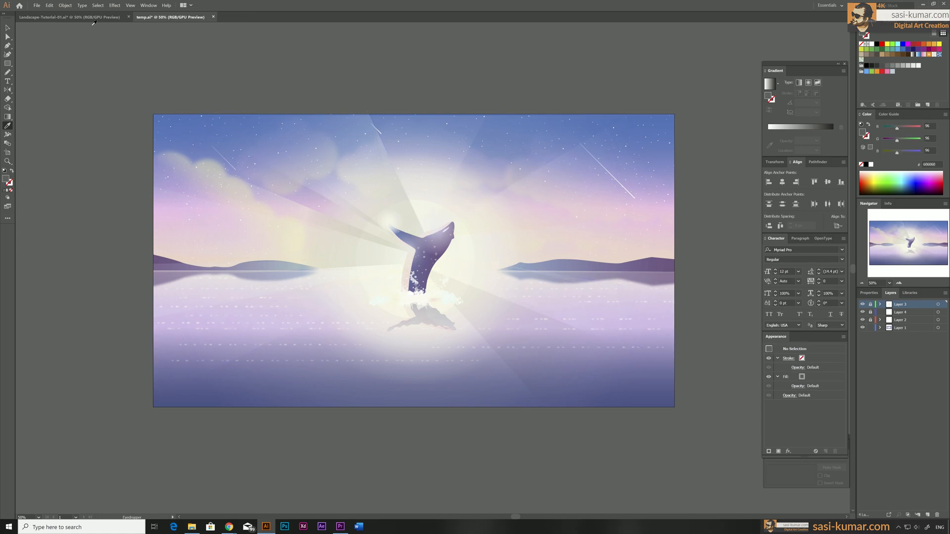
left_click(90, 18)
left_click(170, 17)
left_click(103, 17)
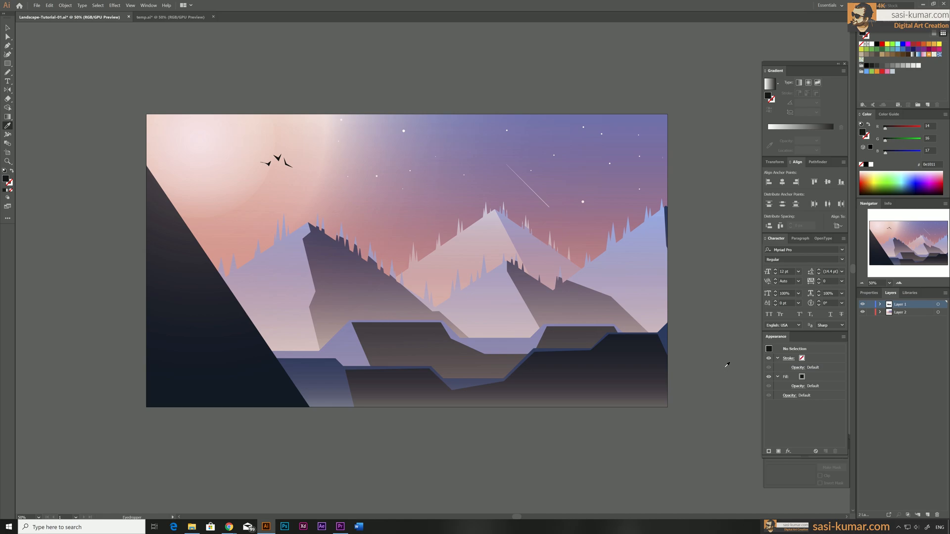
left_click(170, 20)
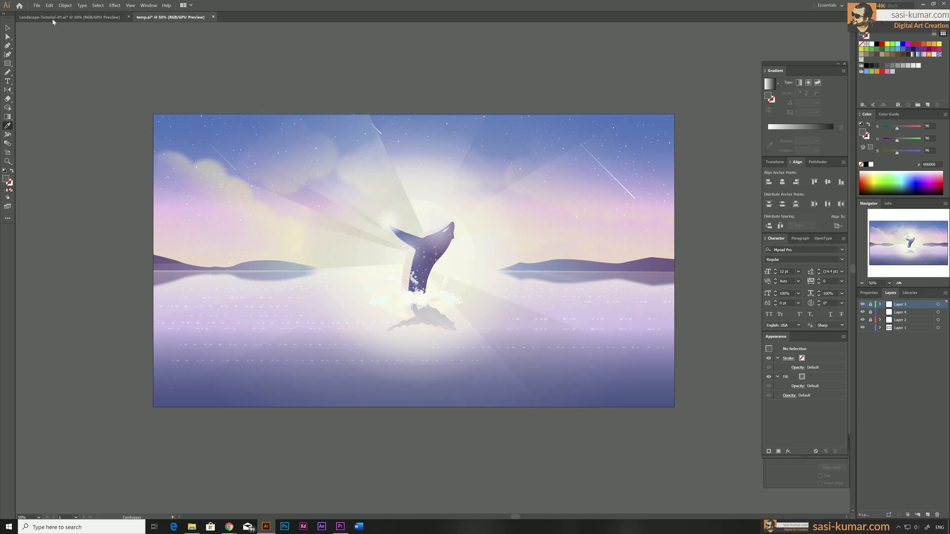
left_click(74, 18)
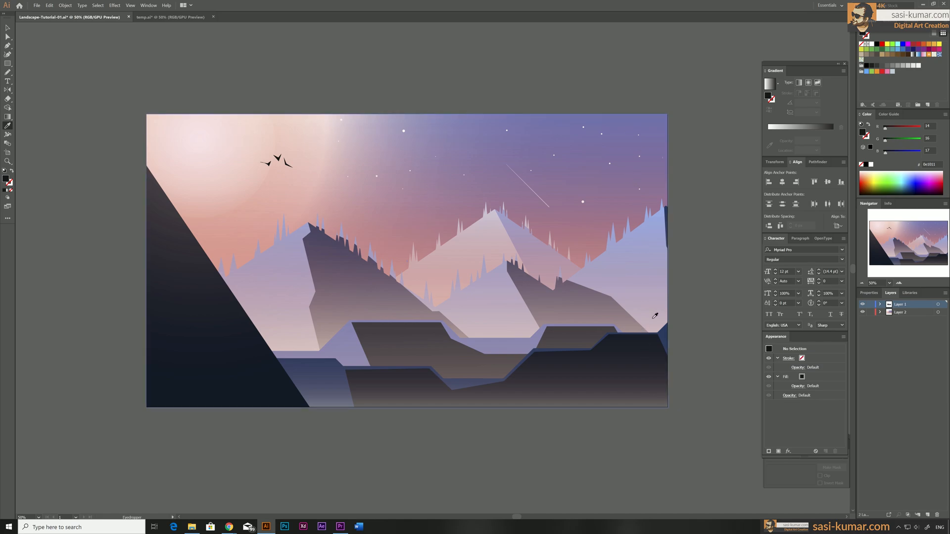
left_click(153, 17)
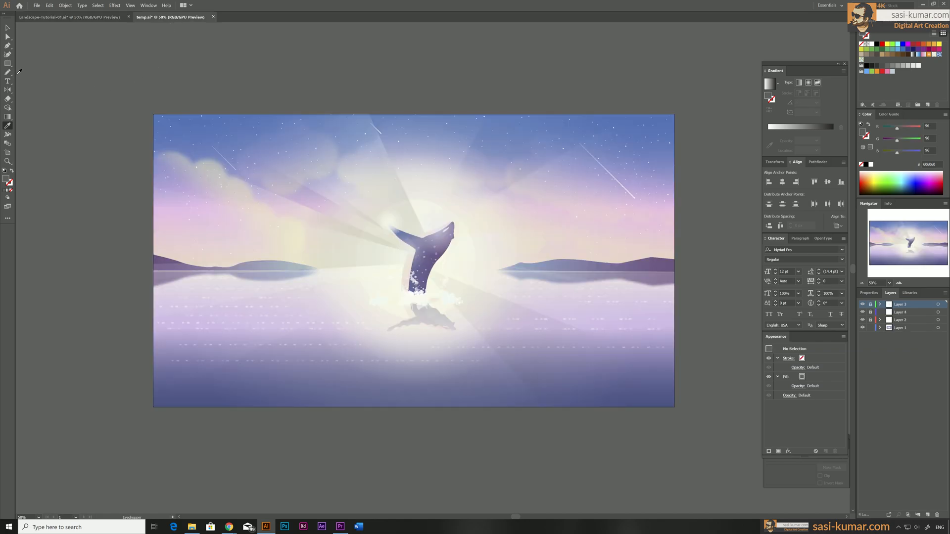
left_click(7, 63)
left_click(79, 19)
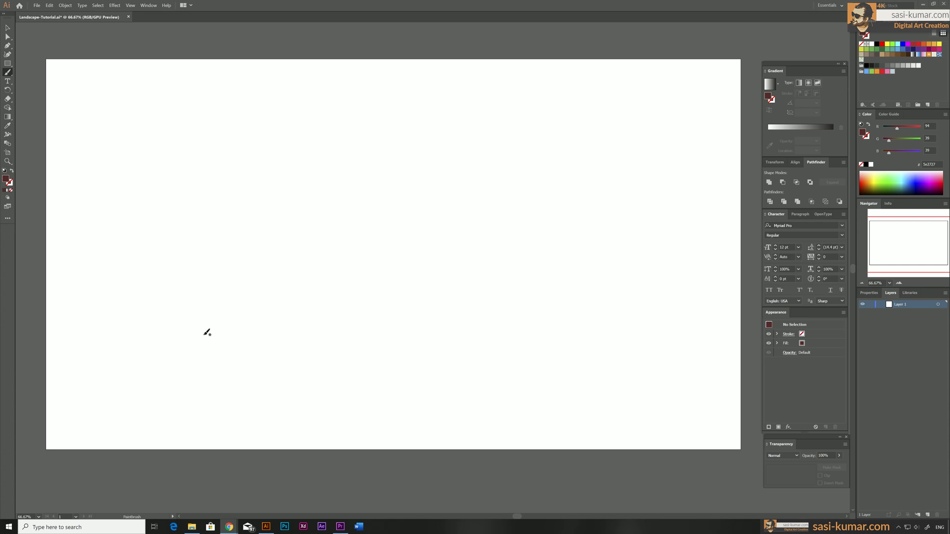
Sketch overlapping mountain ridgelines across the blank artboard and a steep foreground slope on its left side with the Paintbrush tool
left_click(7, 64)
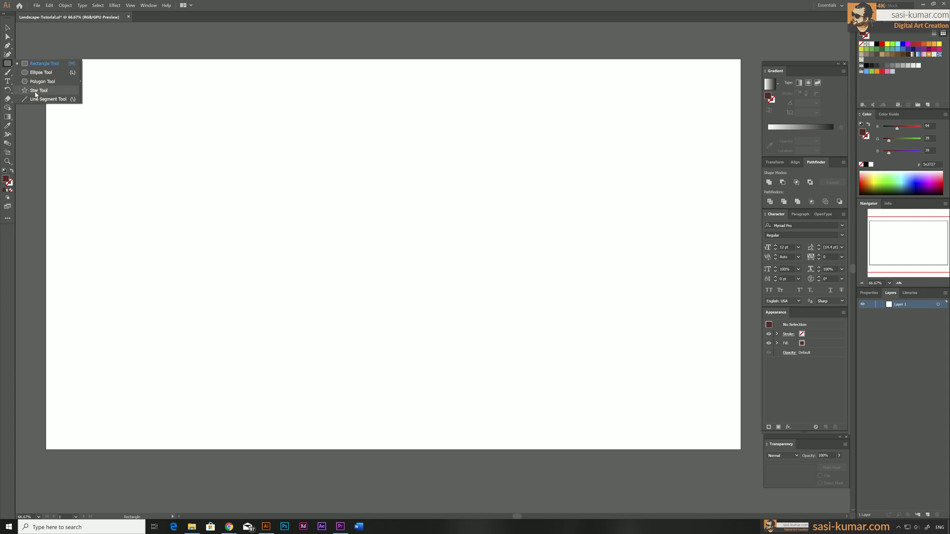
left_click(40, 82)
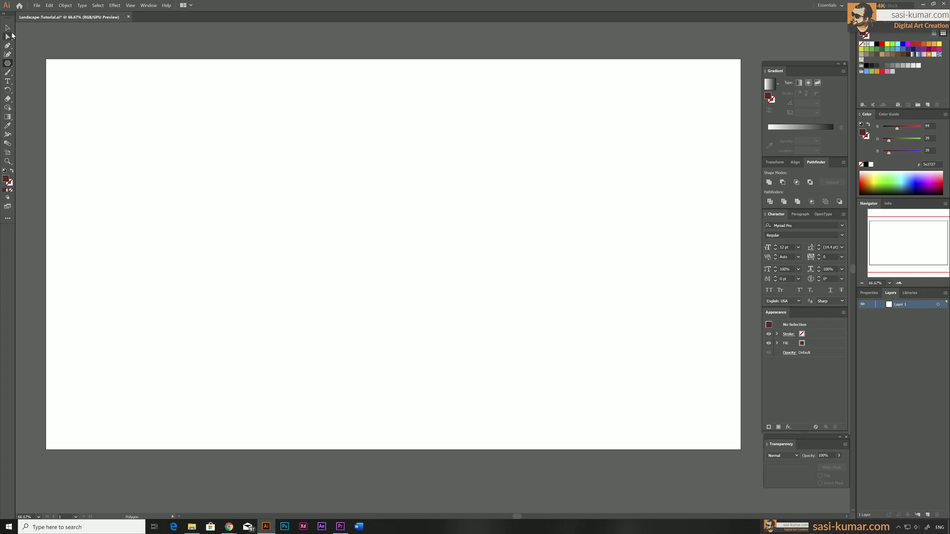
left_click(7, 45)
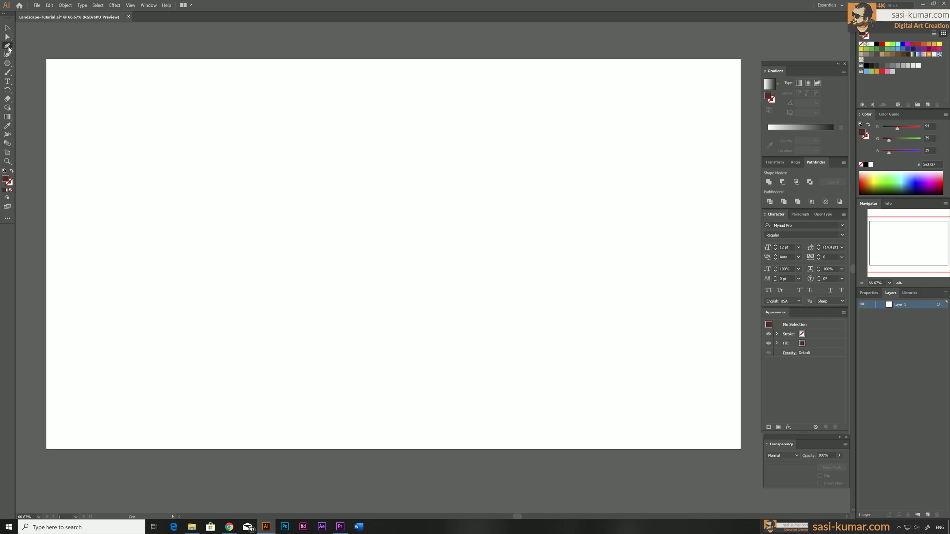
left_click(8, 72)
mouse_move(169, 274)
left_mouse_down()
mouse_move(280, 185)
mouse_move(440, 273)
left_mouse_up()
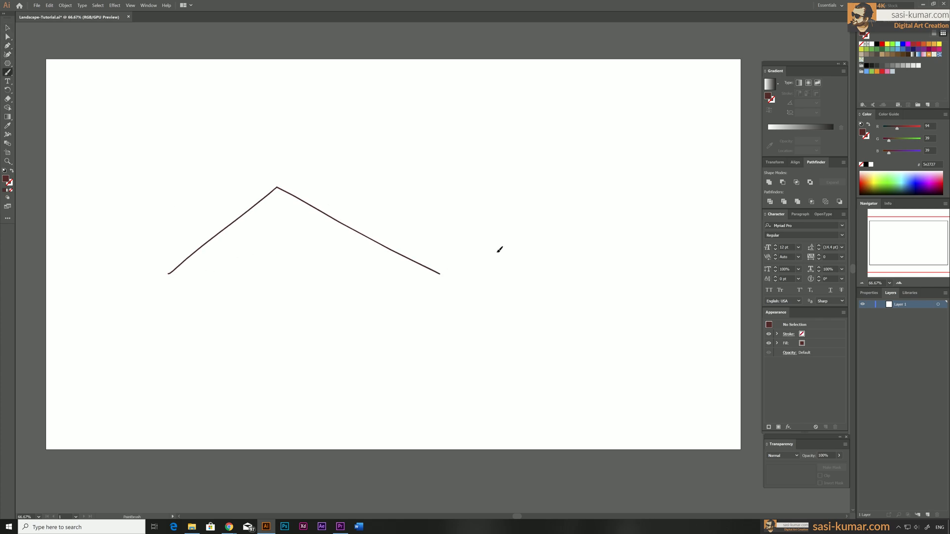
left_click_drag(500, 250, 762, 269)
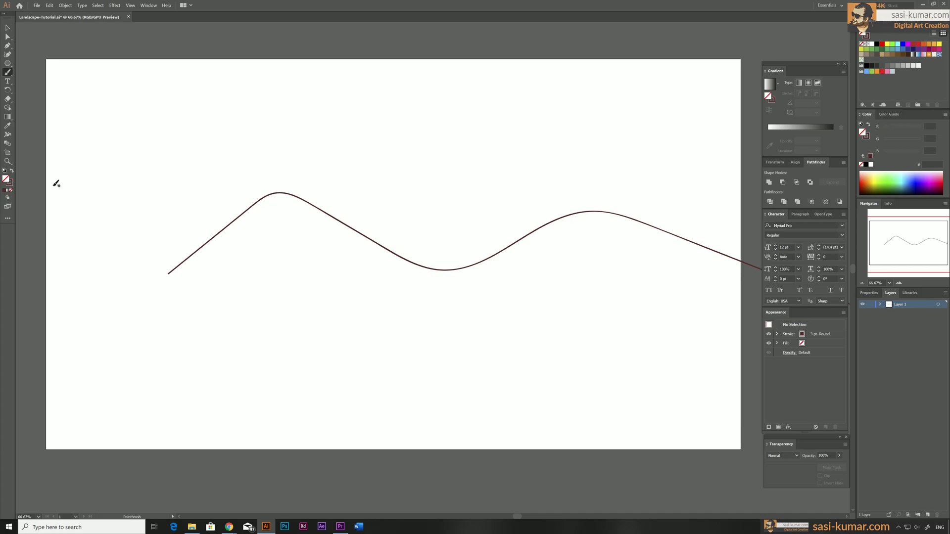
mouse_move(284, 230)
left_mouse_down()
mouse_move(301, 220)
mouse_move(515, 209)
left_mouse_up()
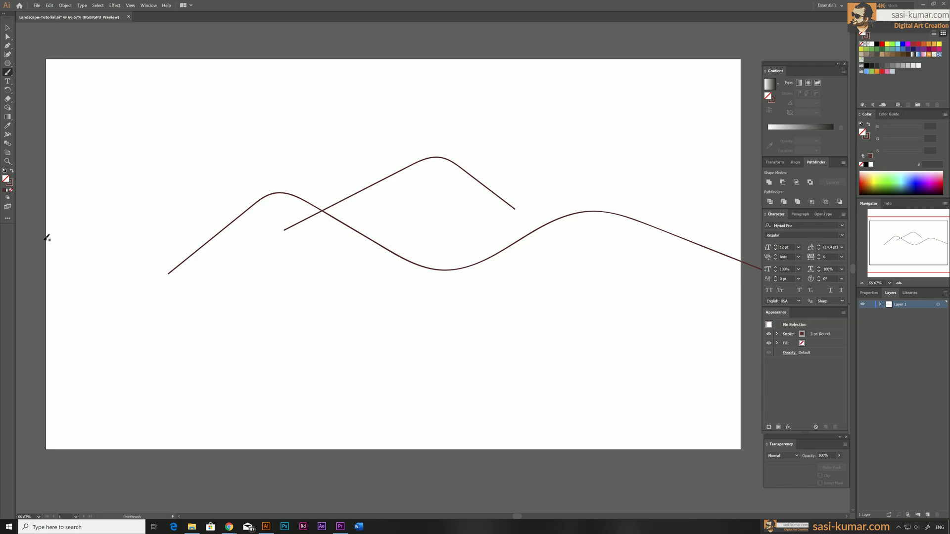
left_click_drag(53, 242, 257, 397)
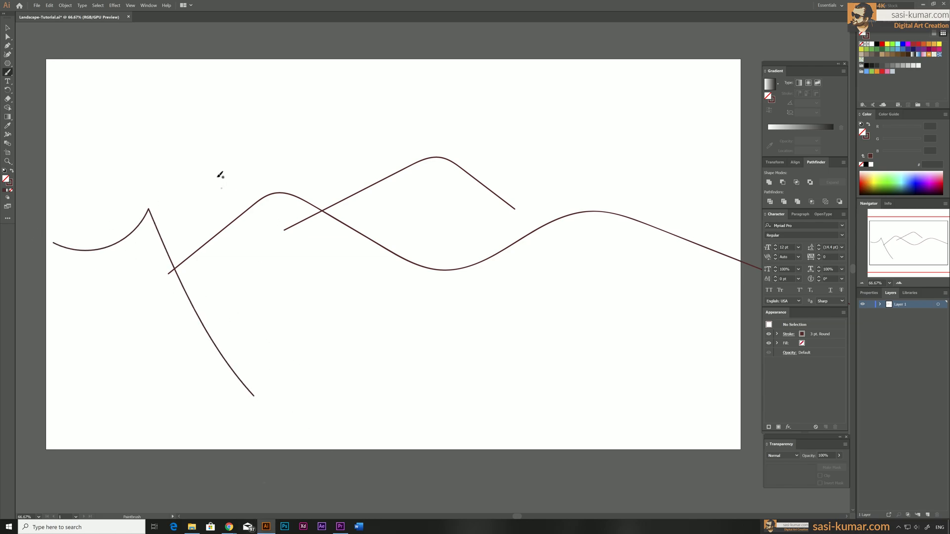
Sketch two cloud outlines above the mountains and a round sun surrounded by rays in the artboard's upper-left corner
mouse_move(203, 124)
left_mouse_down()
mouse_move(356, 96)
mouse_move(255, 130)
mouse_move(240, 122)
left_mouse_up()
mouse_move(517, 97)
left_mouse_down()
mouse_move(578, 93)
mouse_move(612, 162)
left_mouse_up()
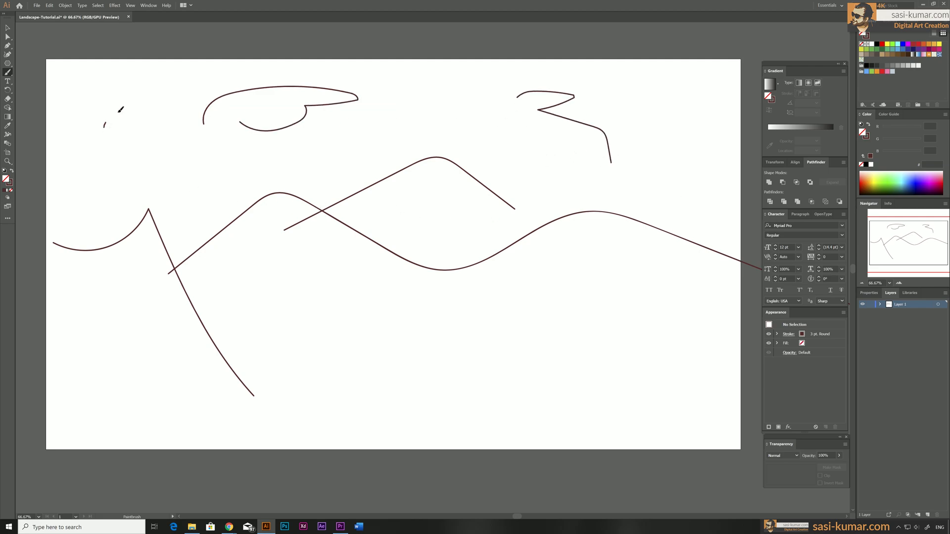
mouse_move(100, 102)
left_mouse_down()
mouse_move(105, 127)
mouse_move(109, 113)
mouse_move(146, 94)
mouse_move(156, 156)
mouse_move(129, 203)
mouse_move(94, 166)
mouse_move(69, 98)
mouse_move(80, 117)
left_mouse_up()
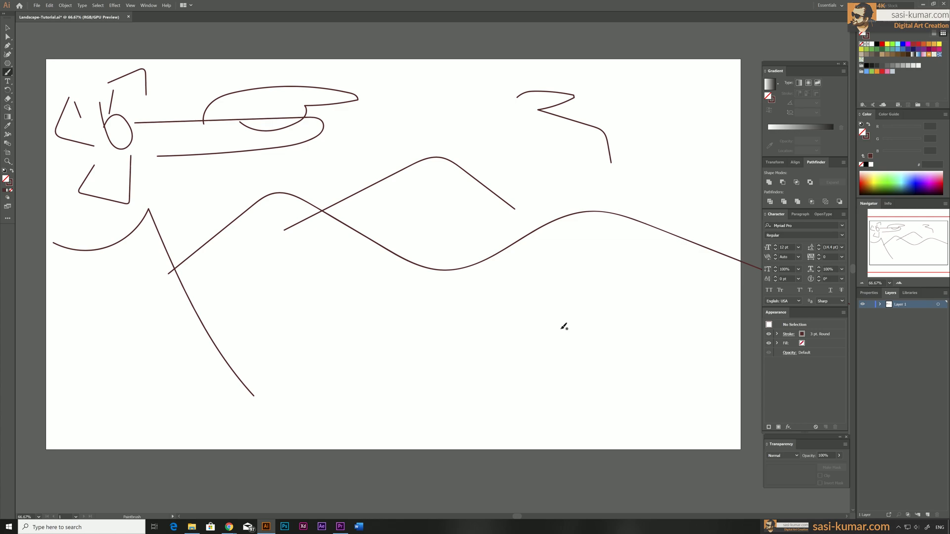
Select all the rough landscape sketch strokes and delete them to leave the artboard blank
left_click(9, 31)
key("ctrl+a")
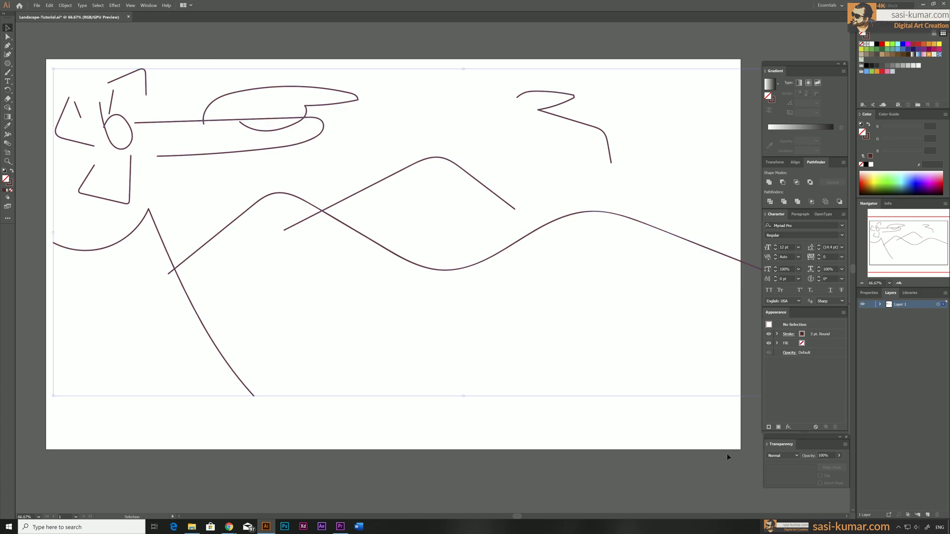
left_click(736, 473)
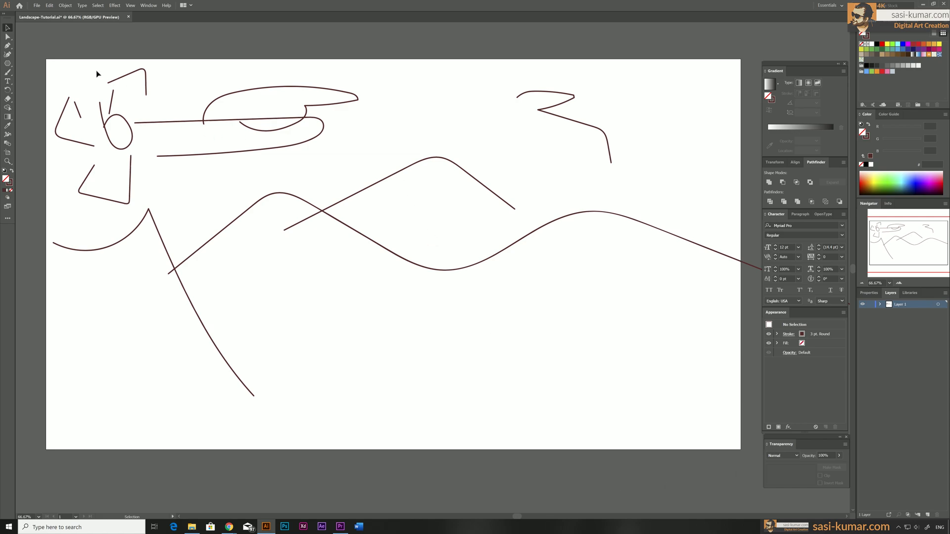
left_click_drag(74, 69, 731, 444)
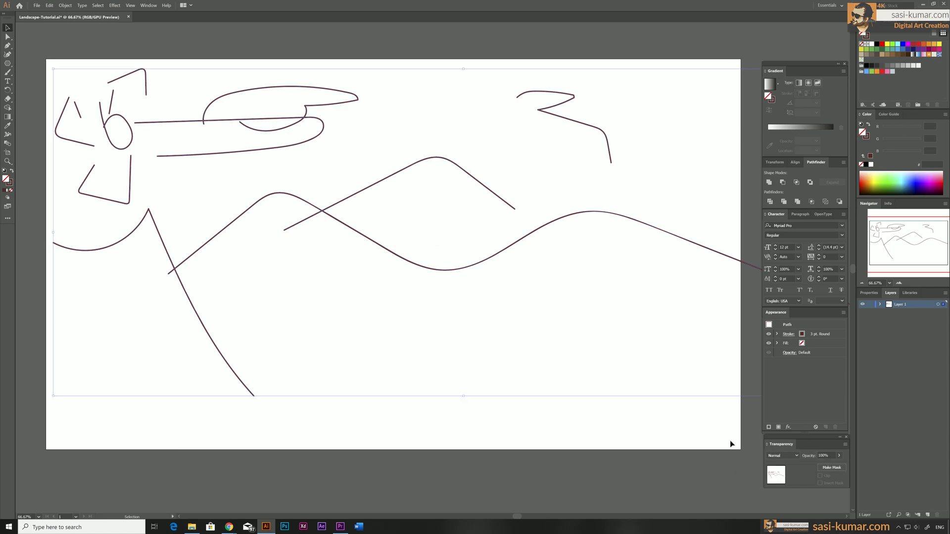
key("Delete")
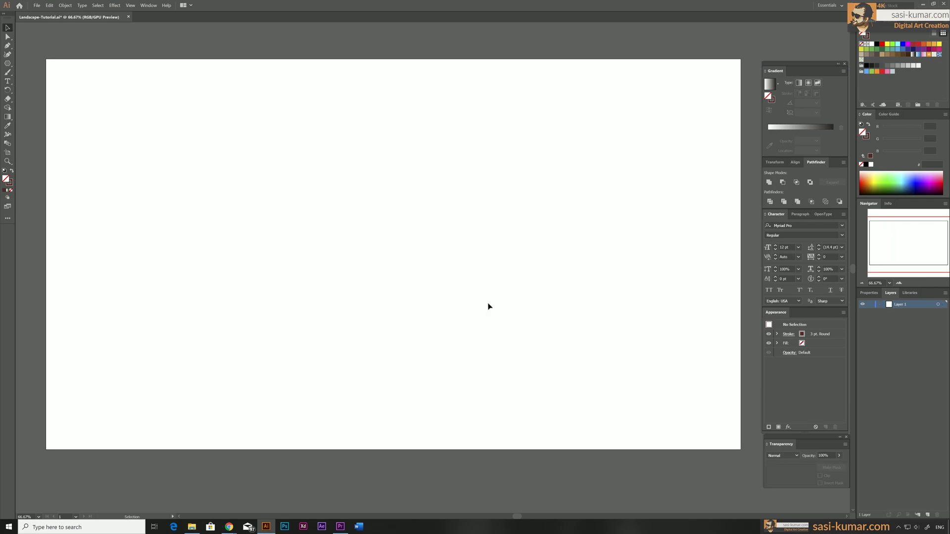
Draw a small square in the upper part of the artboard with the Rectangle tool and swap its stroke and fill colors
left_click_drag(372, 275, 365, 274)
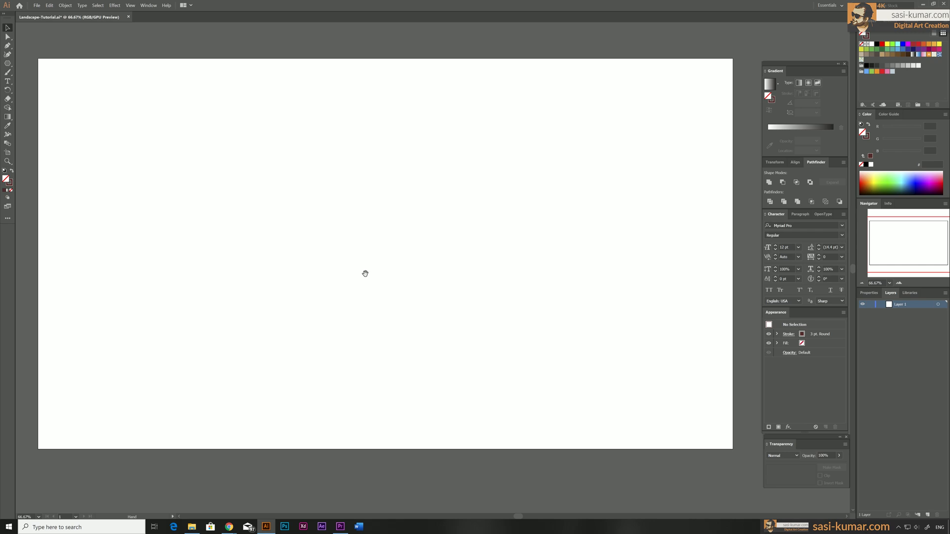
left_click(8, 63)
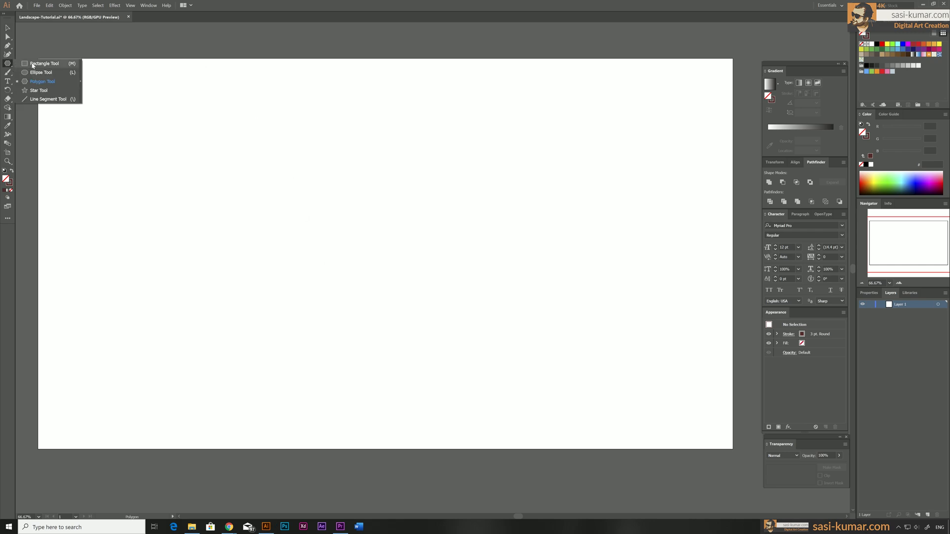
left_click(32, 65)
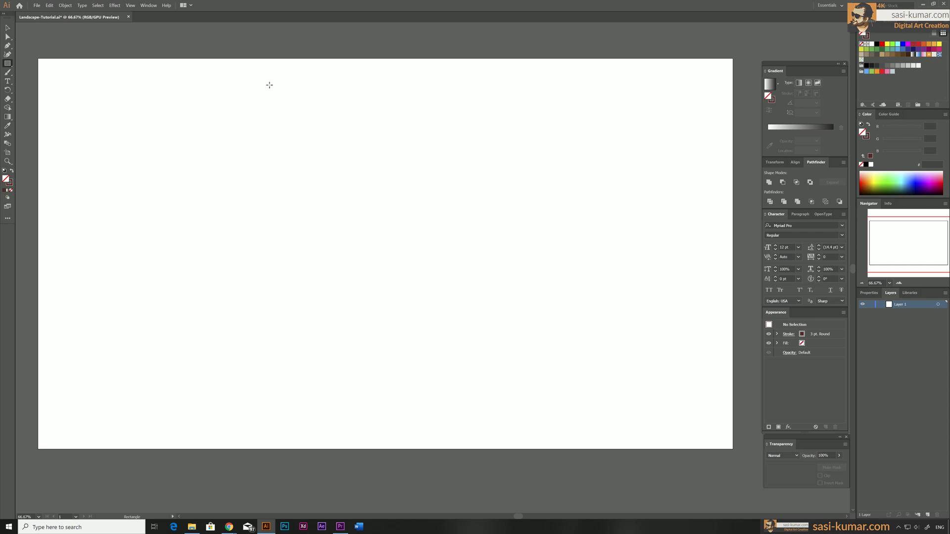
mouse_move(269, 85)
left_mouse_down()
mouse_move(352, 167)
mouse_move(329, 141)
left_mouse_up()
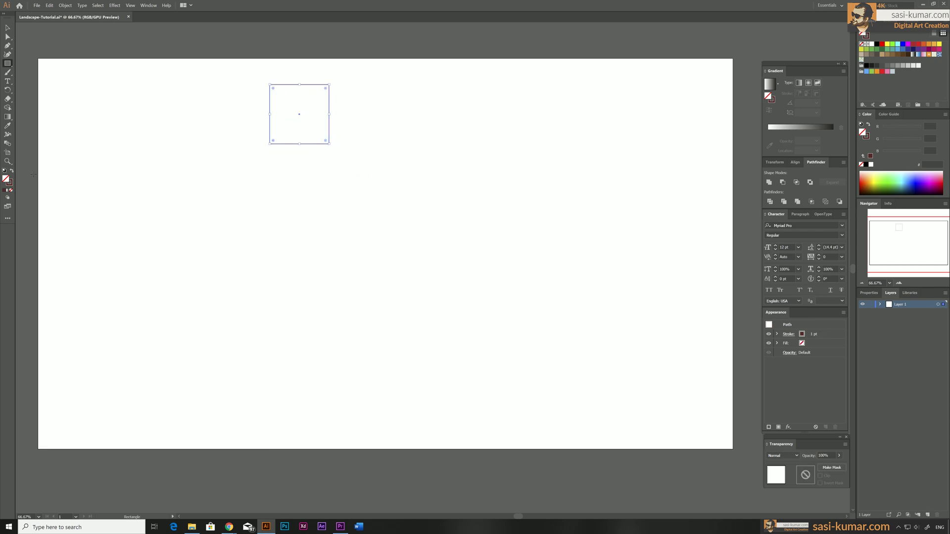
left_click(12, 170)
left_click(7, 28)
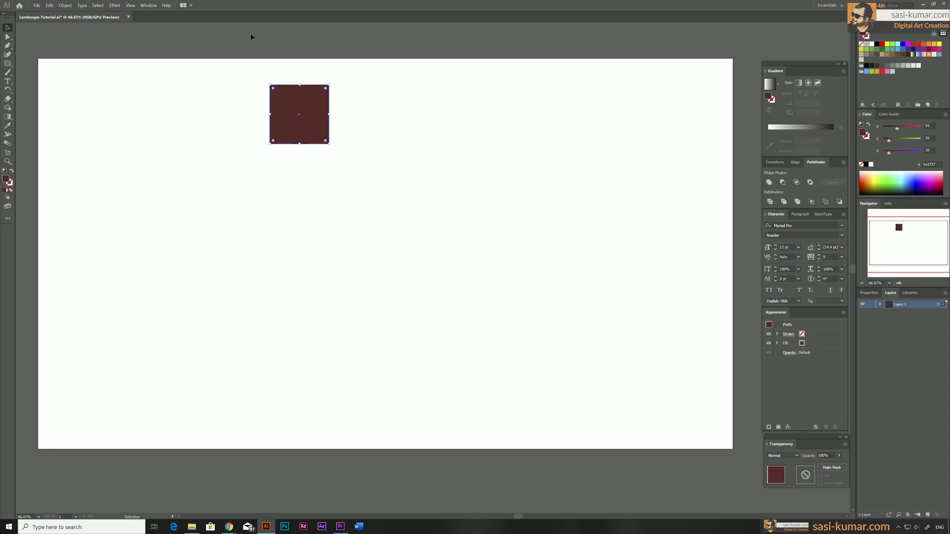
Duplicate the dark brown square into a vertical column of three closely spaced squares on the artboard
left_click_drag(286, 101, 289, 235)
left_click_drag(240, 93, 341, 292)
left_click_drag(302, 113, 293, 163)
left_click(513, 166)
left_click(302, 244)
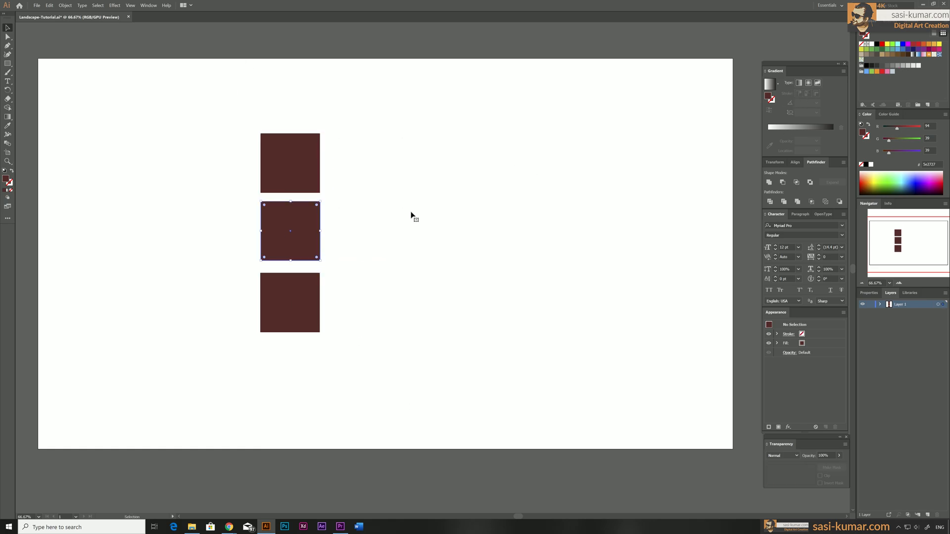
left_click(411, 214)
left_click(298, 161)
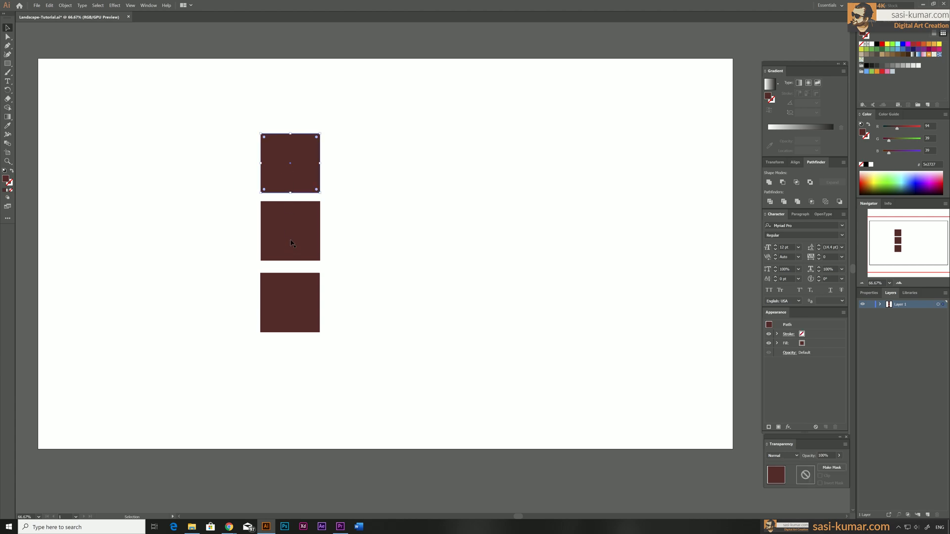
left_click(492, 284)
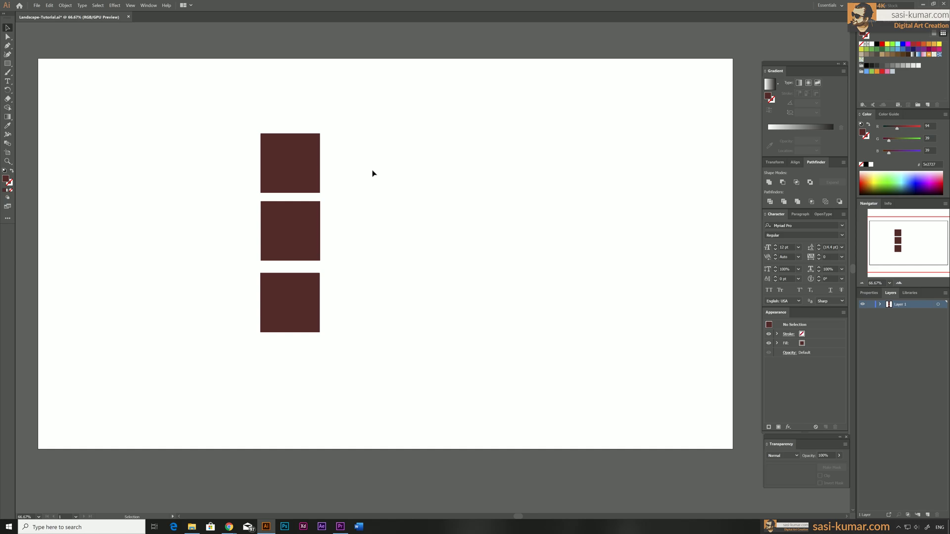
Set the top square's fill to the light blue 8eb1ef
left_click(291, 162)
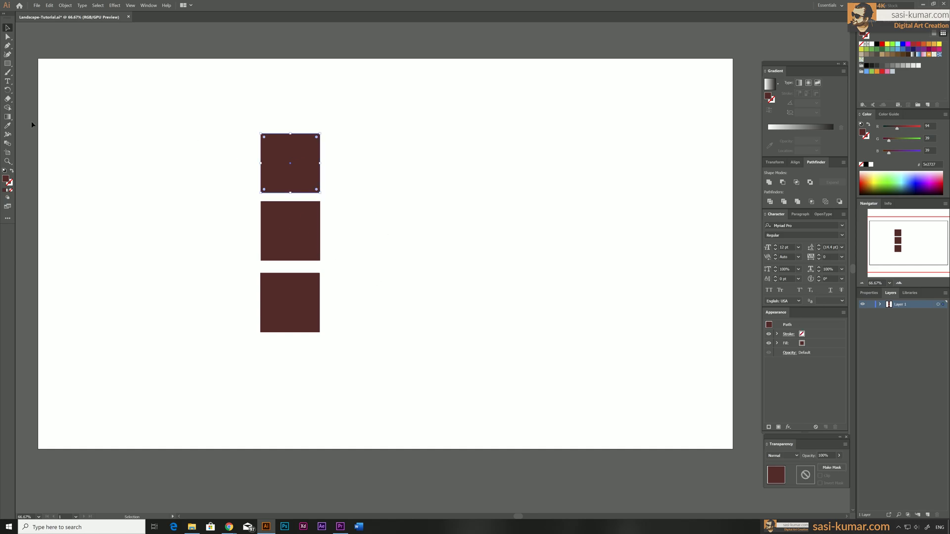
double_click(7, 180)
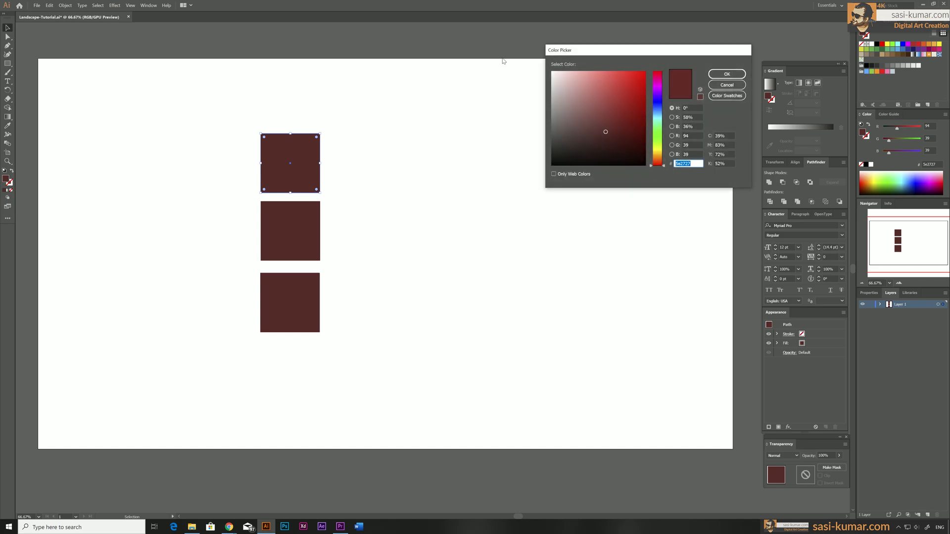
left_click_drag(615, 55, 498, 61)
left_click(457, 136)
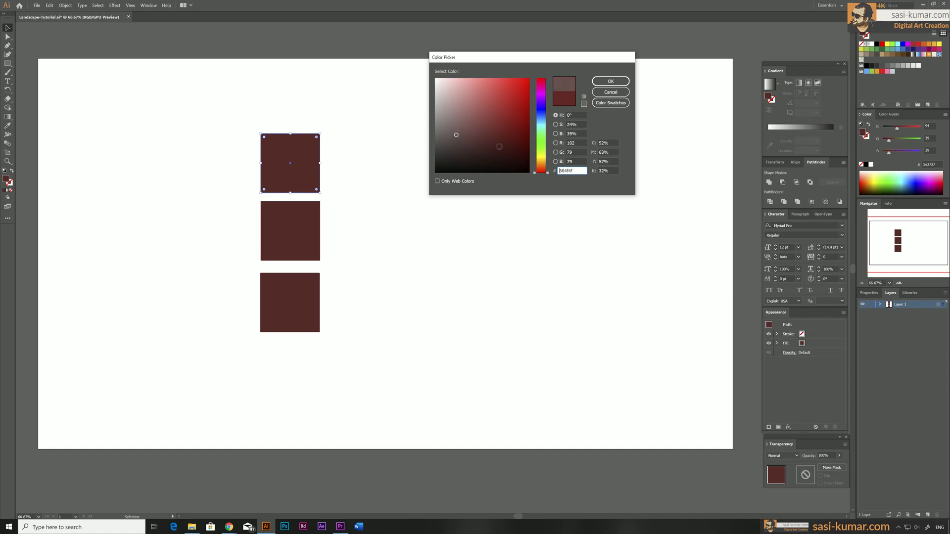
left_click(540, 120)
left_click_drag(540, 121, 548, 104)
left_click_drag(465, 120, 464, 102)
left_click_drag(547, 104, 493, 89)
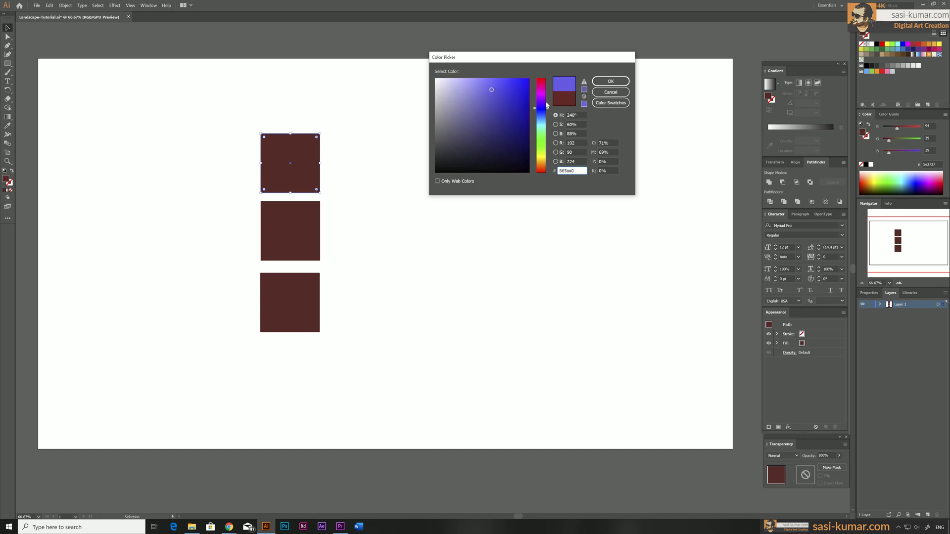
left_click_drag(548, 111, 547, 112)
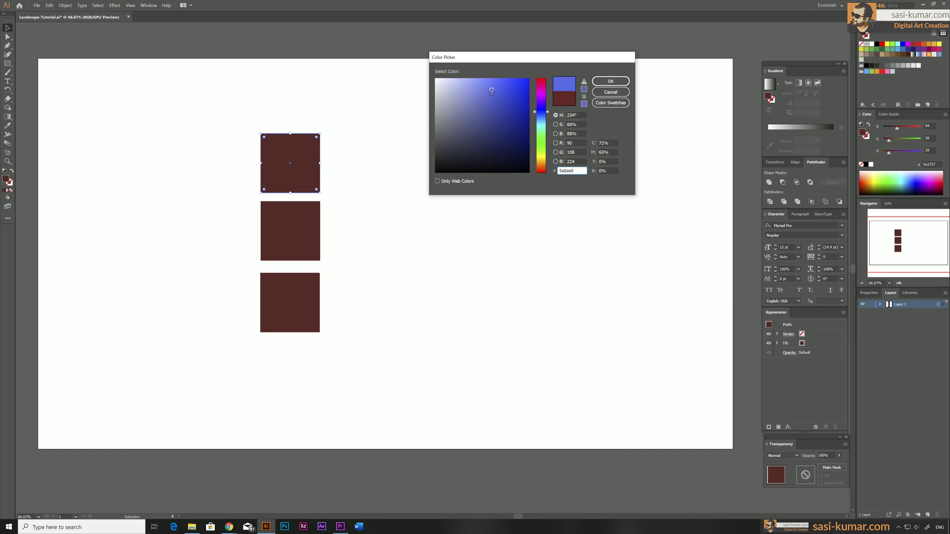
left_click_drag(492, 91, 474, 84)
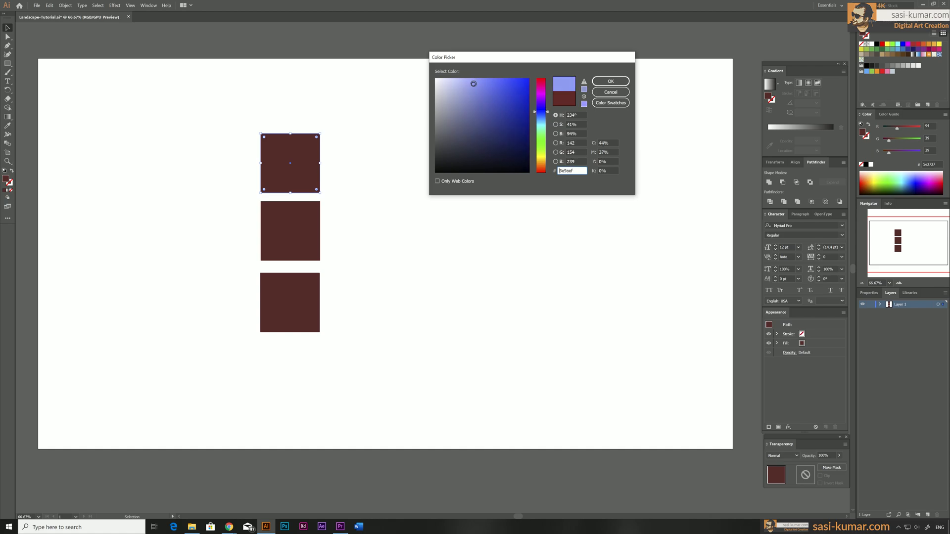
left_click_drag(548, 111, 549, 116)
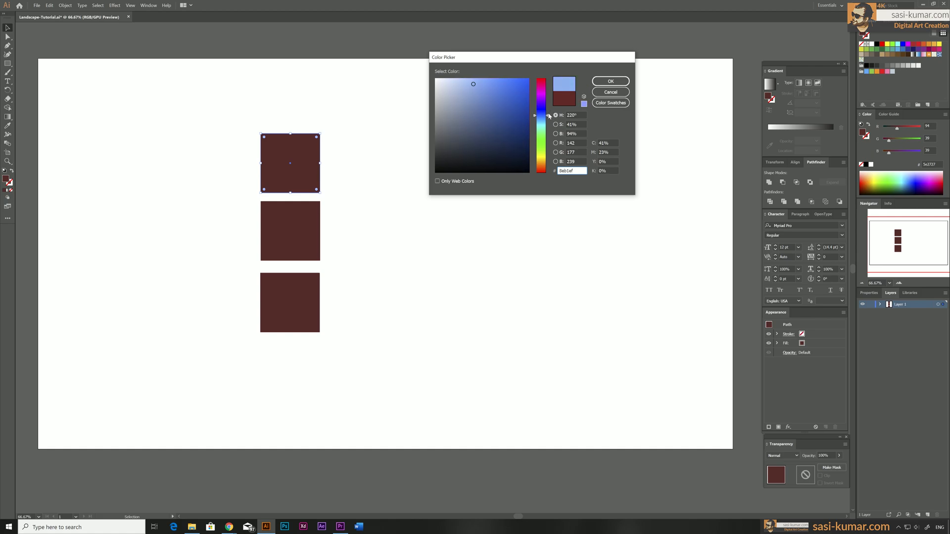
left_click(610, 82)
left_click(408, 106)
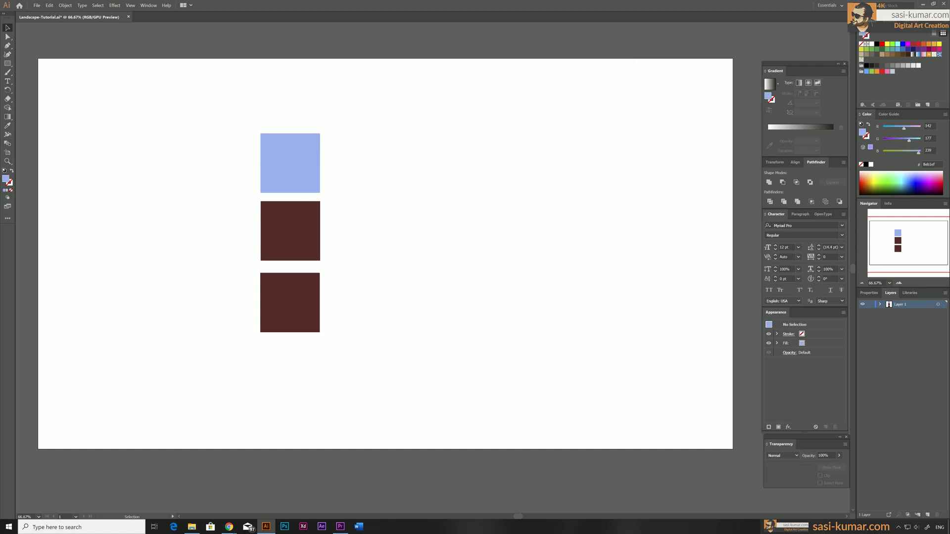
Set the middle square's fill to the warm orange-red d86c56
left_click(293, 217)
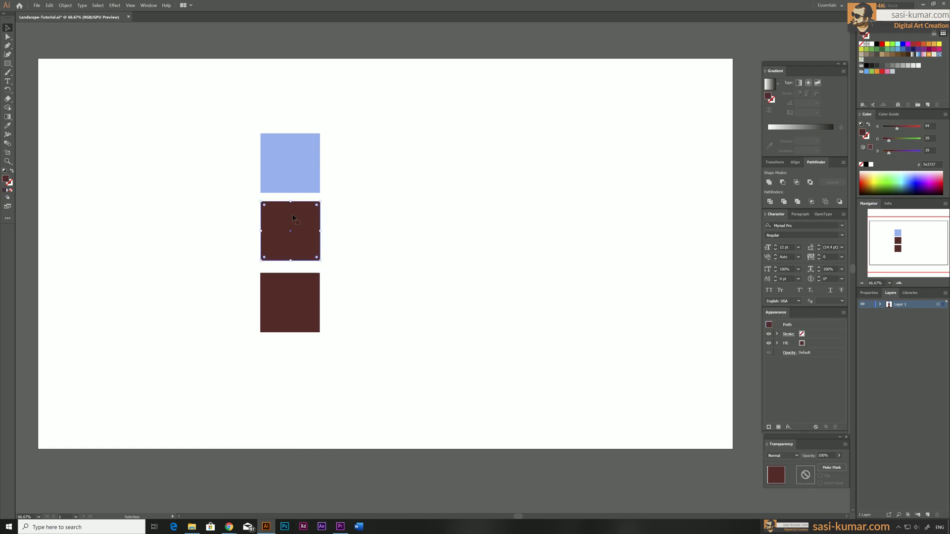
double_click(6, 180)
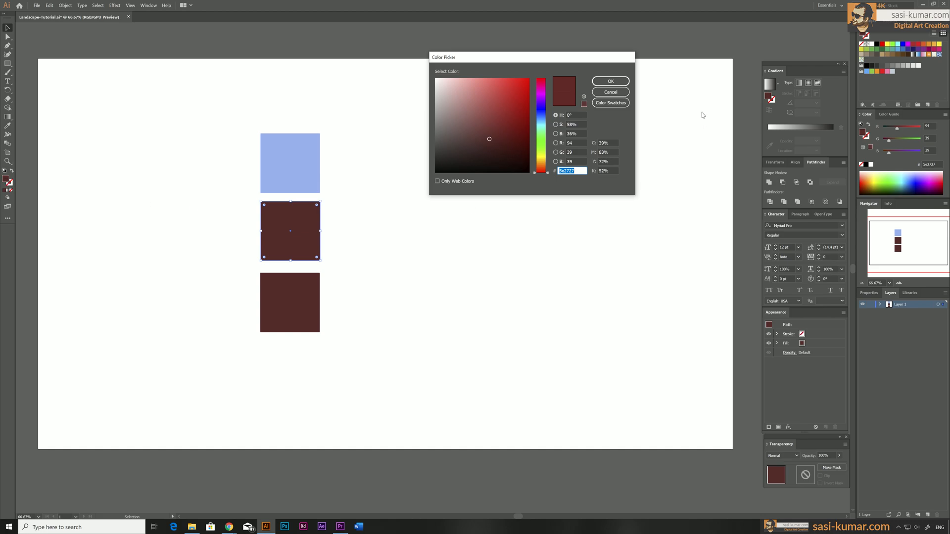
left_click_drag(537, 166, 537, 166)
left_click(485, 125)
left_click_drag(485, 125, 483, 112)
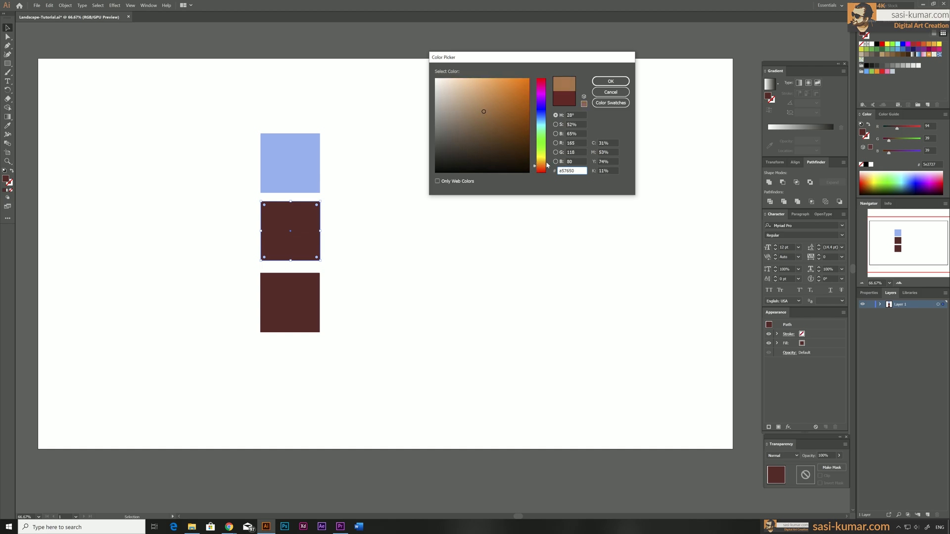
left_click_drag(548, 165, 547, 169)
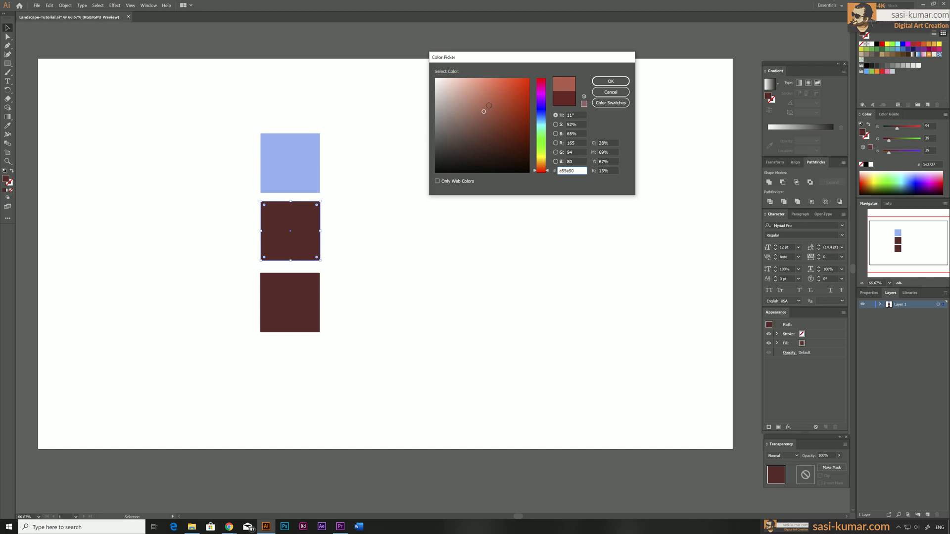
left_click_drag(489, 105, 493, 94)
left_click_drag(492, 93, 491, 93)
left_click(610, 81)
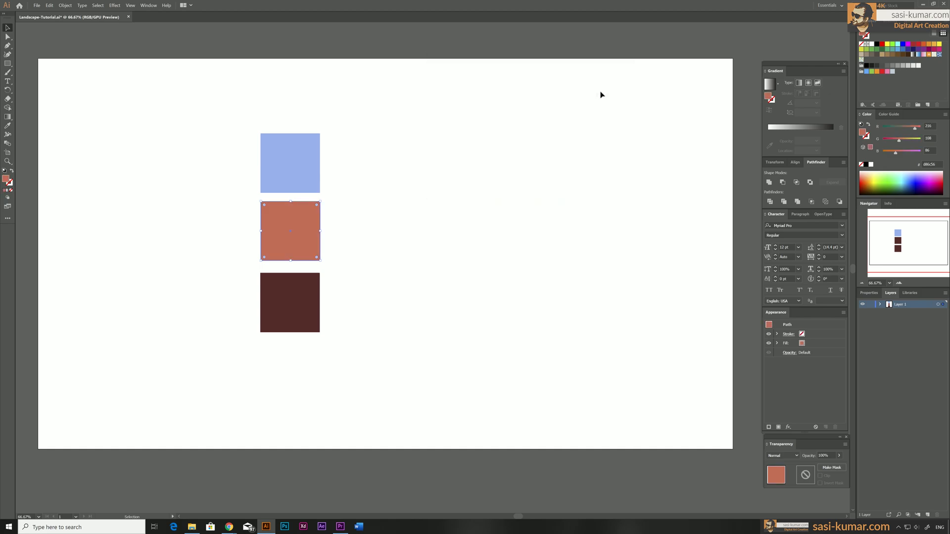
left_click(405, 288)
Sample the top square's blue onto the bottom square with the Eyedropper and darken its fill to navy 153460
left_click(291, 301)
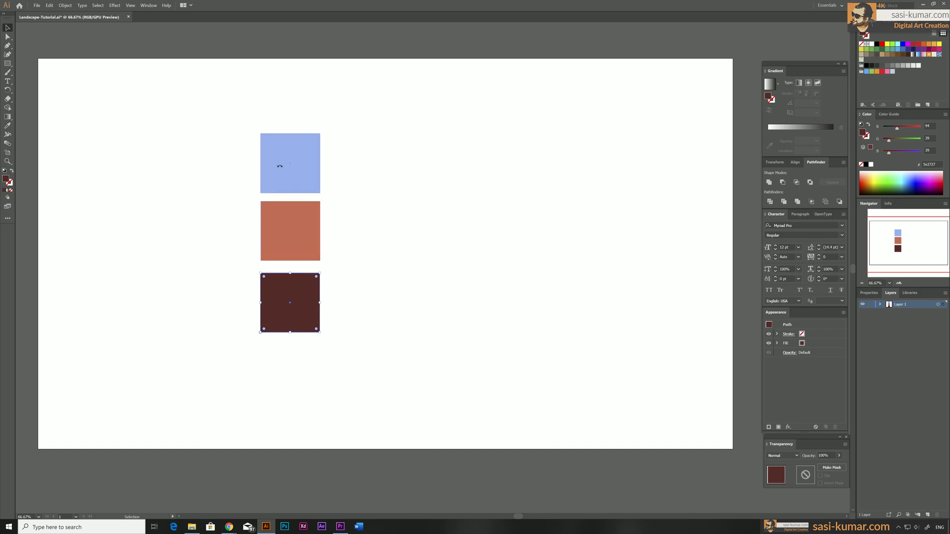
left_click(376, 270)
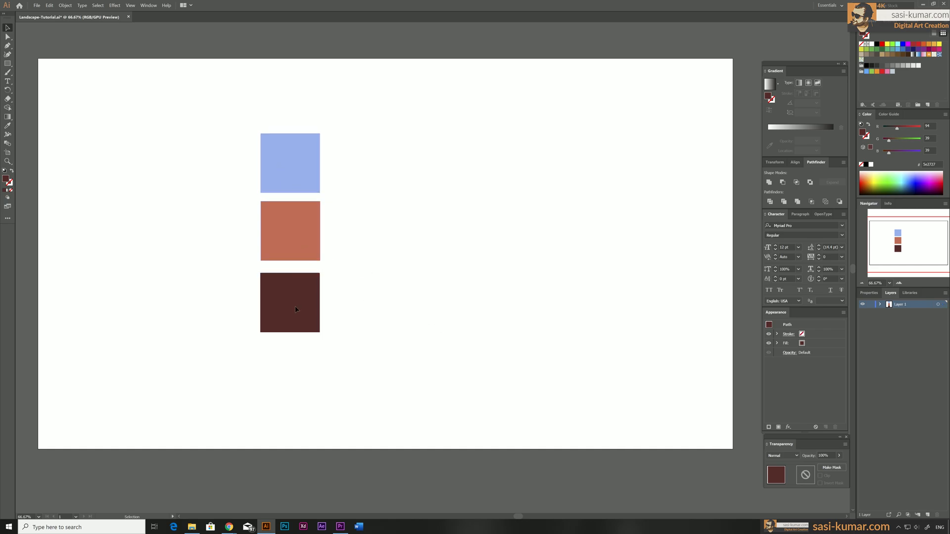
left_click(296, 309)
key("i")
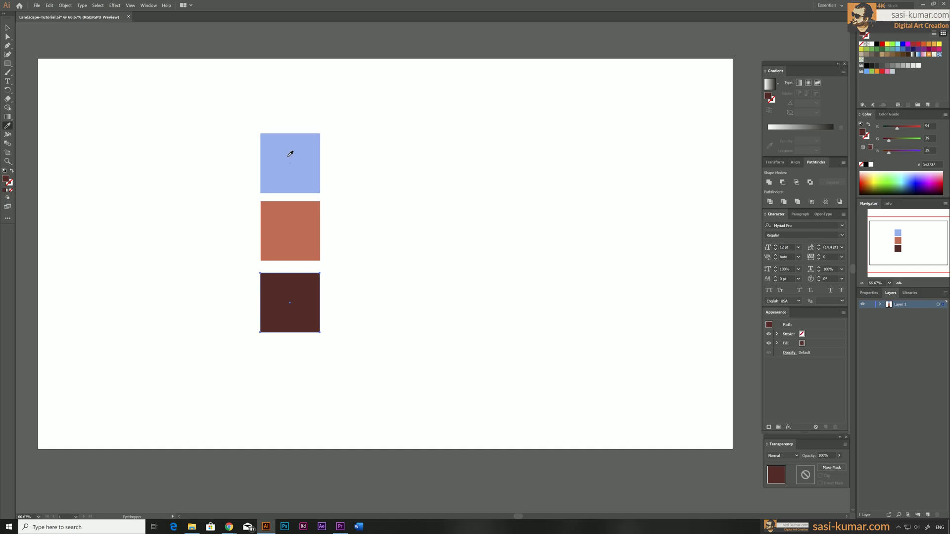
left_click(277, 148)
double_click(6, 179)
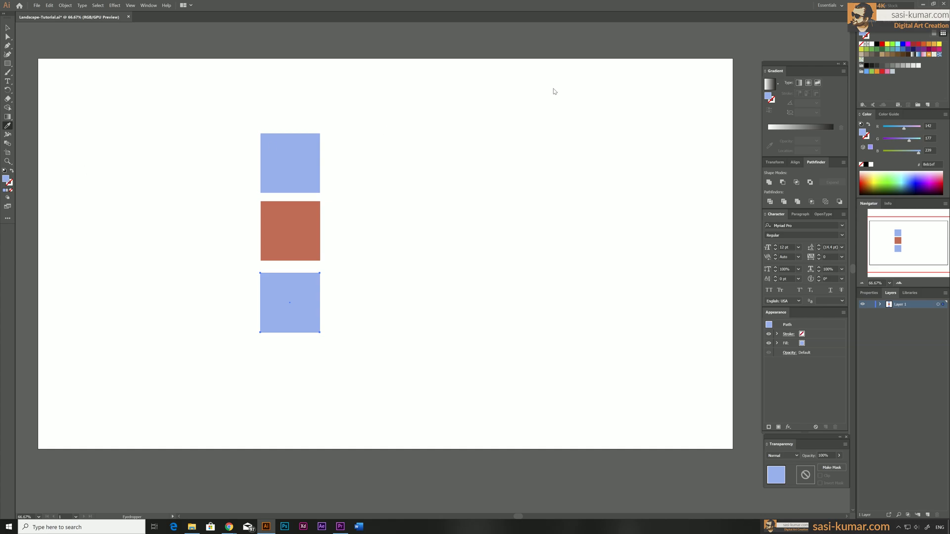
left_click_drag(504, 128, 508, 137)
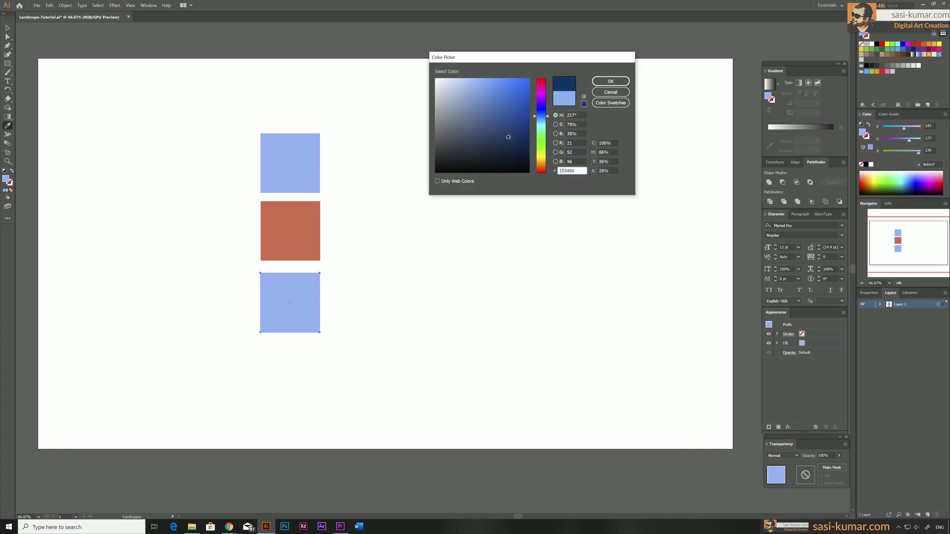
left_click(611, 81)
key("v")
left_click(261, 106)
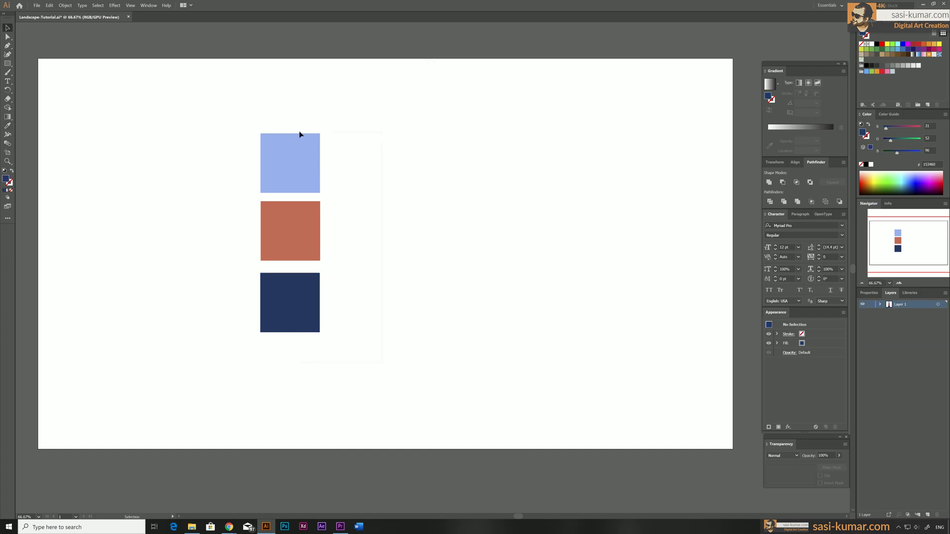
Duplicate the whole column of three colored squares to the right of the original
key("ctrl+a")
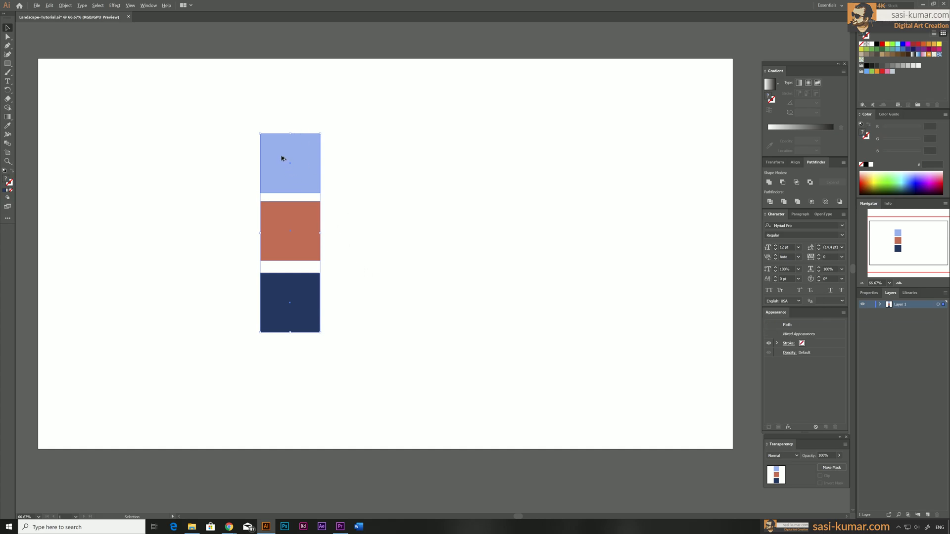
left_click_drag(284, 158, 371, 159)
left_click_drag(368, 158, 363, 160)
left_click(476, 175)
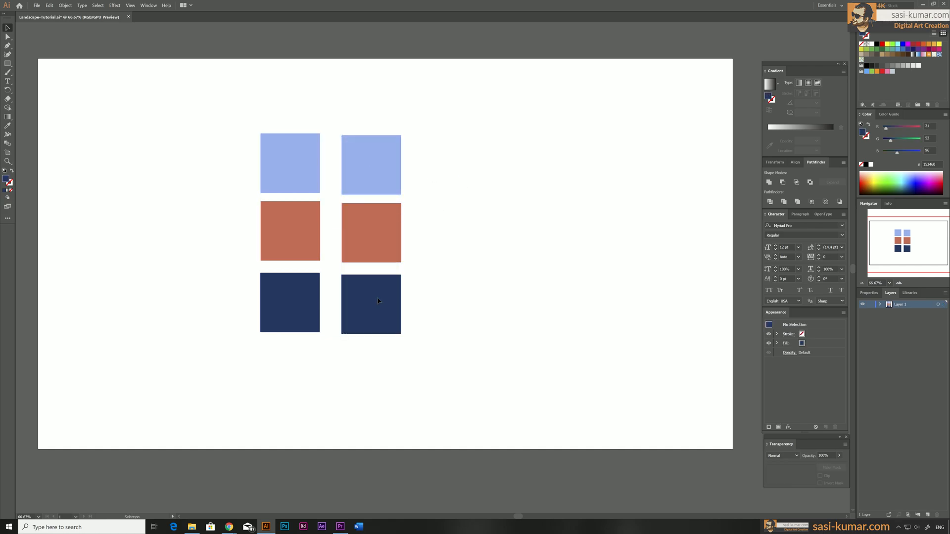
Align the copied column with the original, duplicate it on the original's left, and shift the middle column to even the gaps
left_click_drag(430, 382, 389, 135)
left_click_drag(379, 165, 221, 151)
left_click(570, 194)
left_click(276, 98)
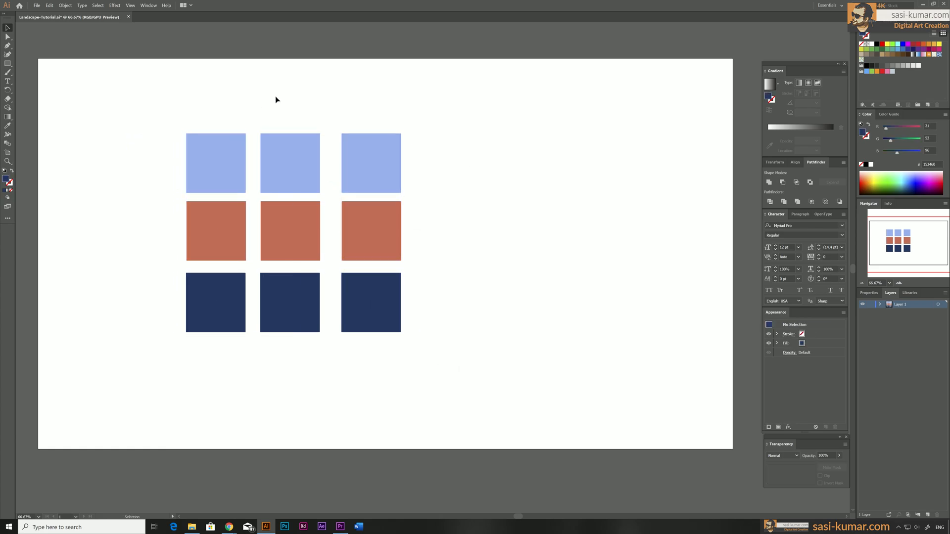
left_click(298, 229)
left_click_drag(290, 178, 294, 180)
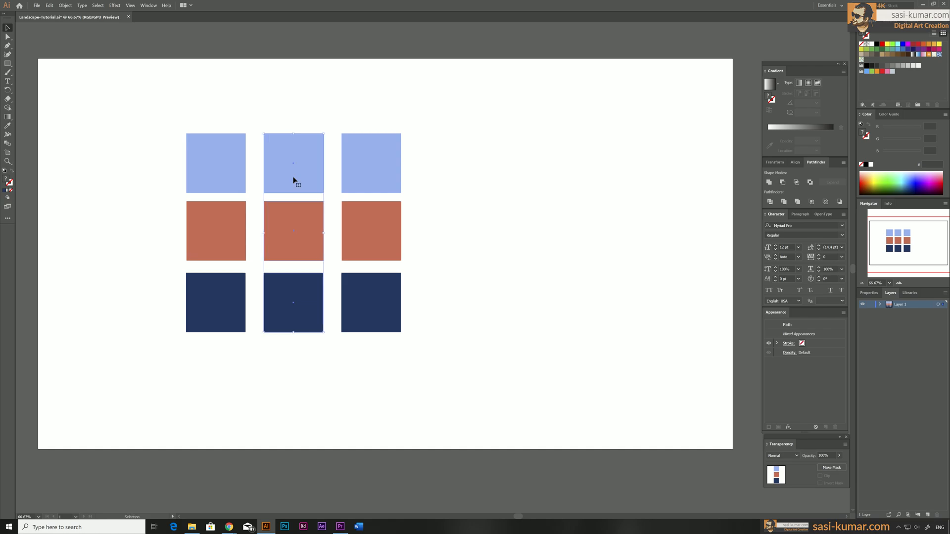
Lighten the fill of the right column's top square to pale blue cde1f9
left_click_drag(399, 117, 368, 388)
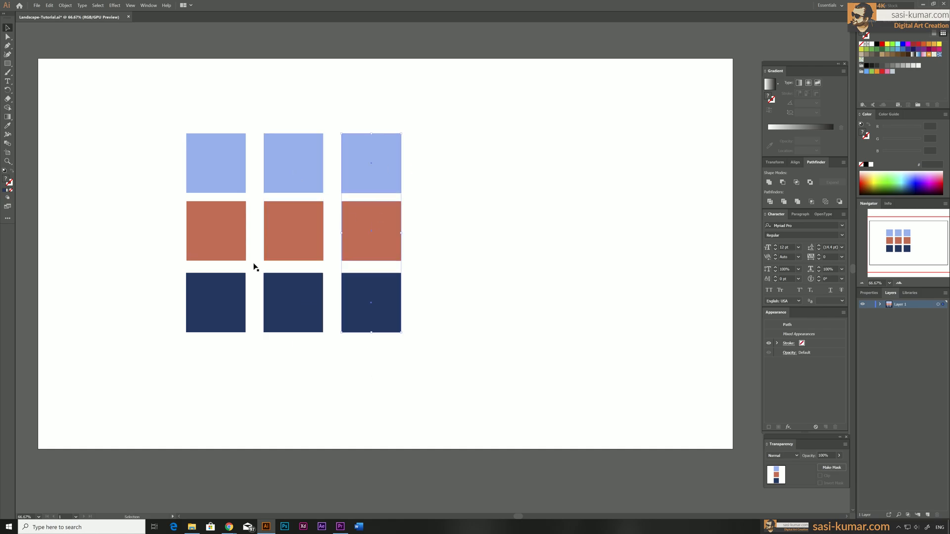
left_click(375, 167)
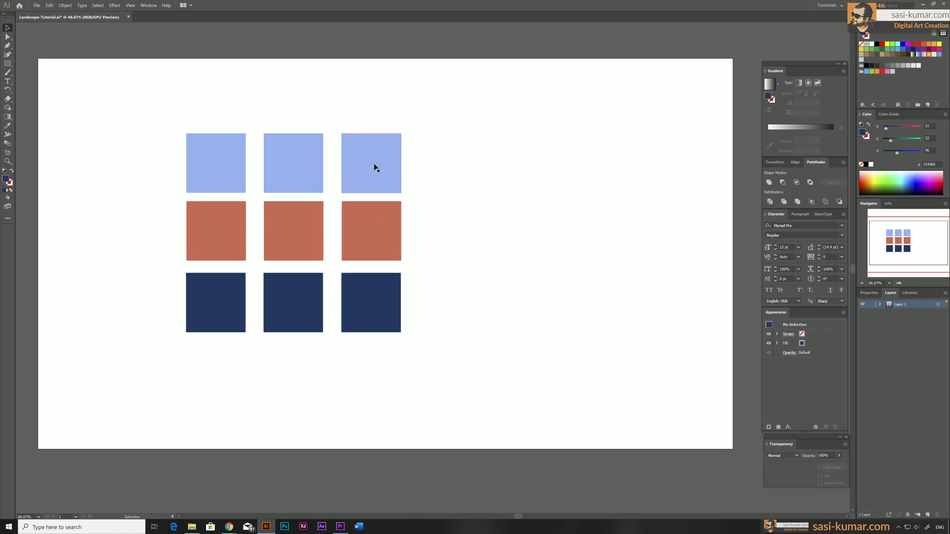
double_click(6, 179)
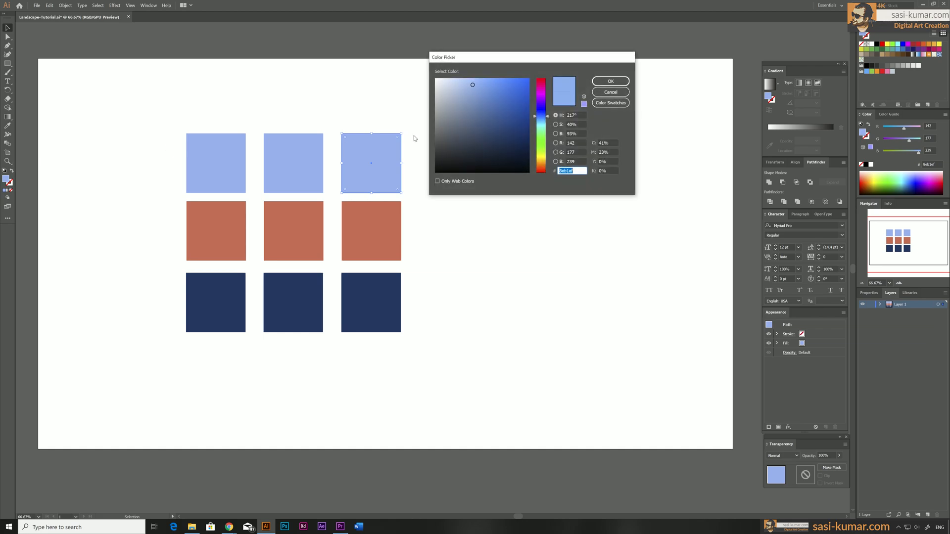
left_click_drag(473, 90, 449, 79)
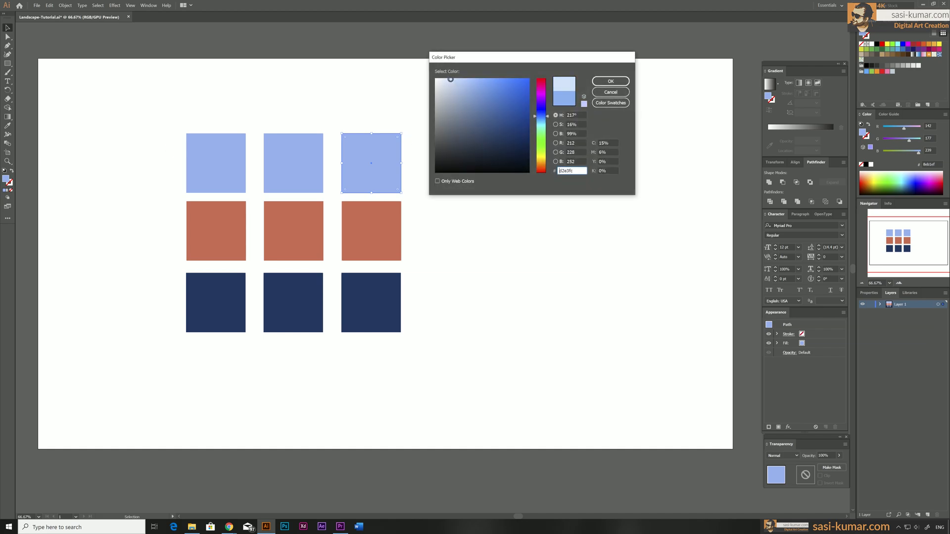
mouse_move(549, 120)
left_mouse_down()
mouse_move(549, 150)
mouse_move(549, 125)
left_mouse_up()
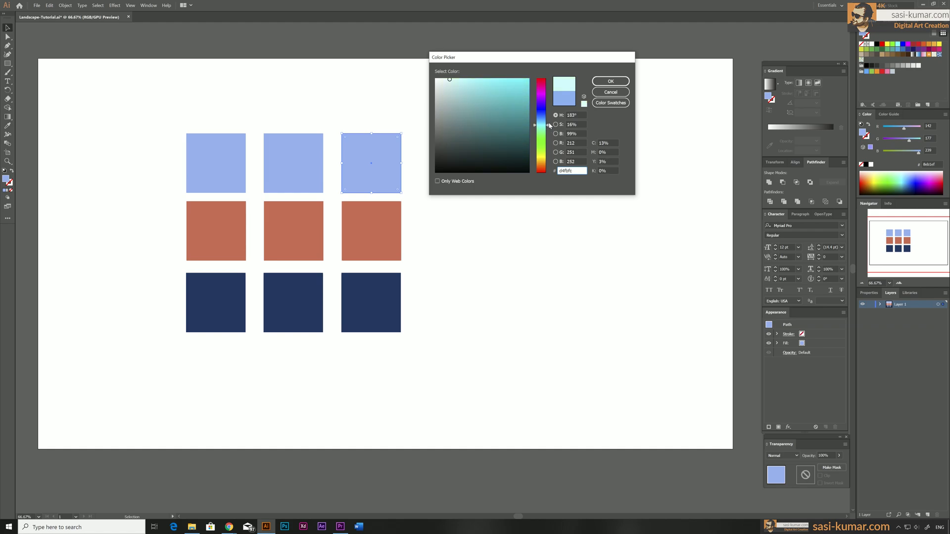
left_click(452, 80)
left_click_drag(549, 121, 548, 117)
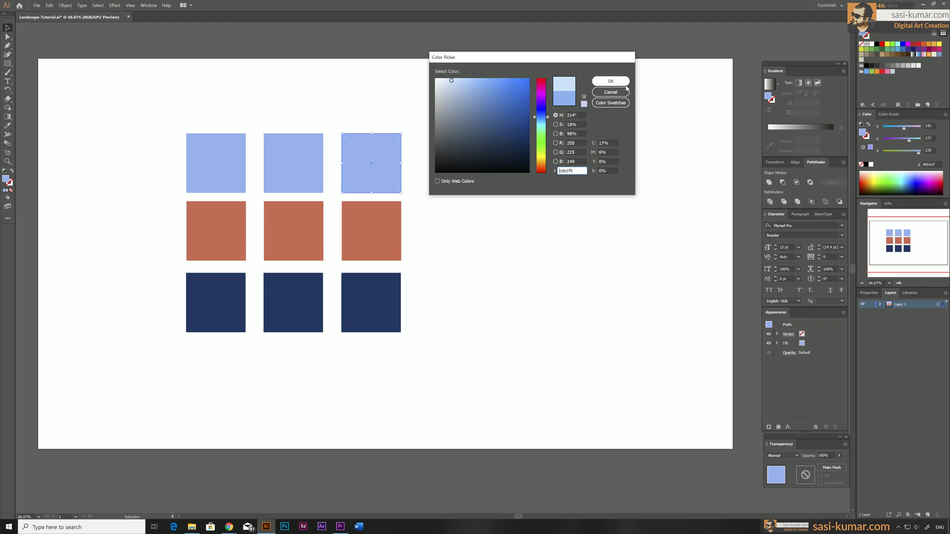
left_click(610, 81)
Change the fill of the right column's middle square to pale peach ffdfca
left_click(375, 240)
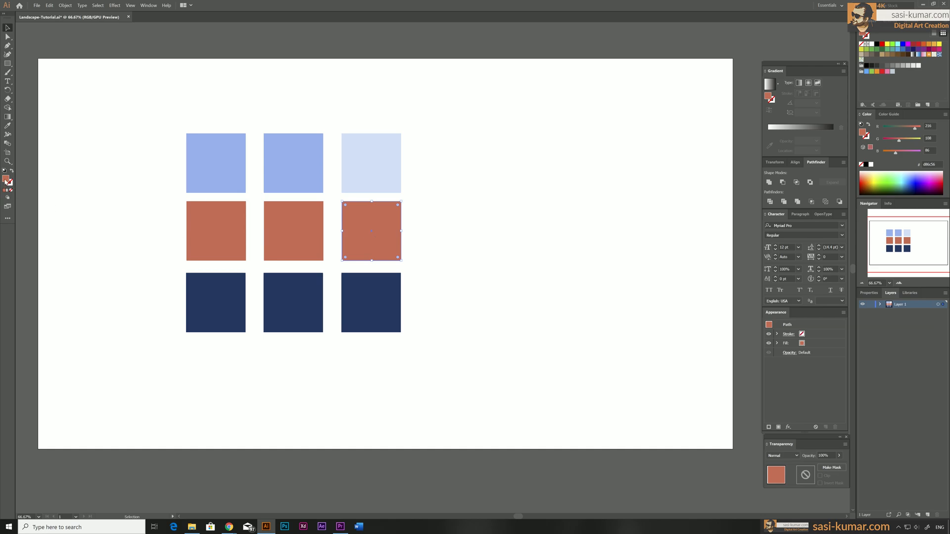
double_click(6, 181)
left_click_drag(488, 89, 476, 81)
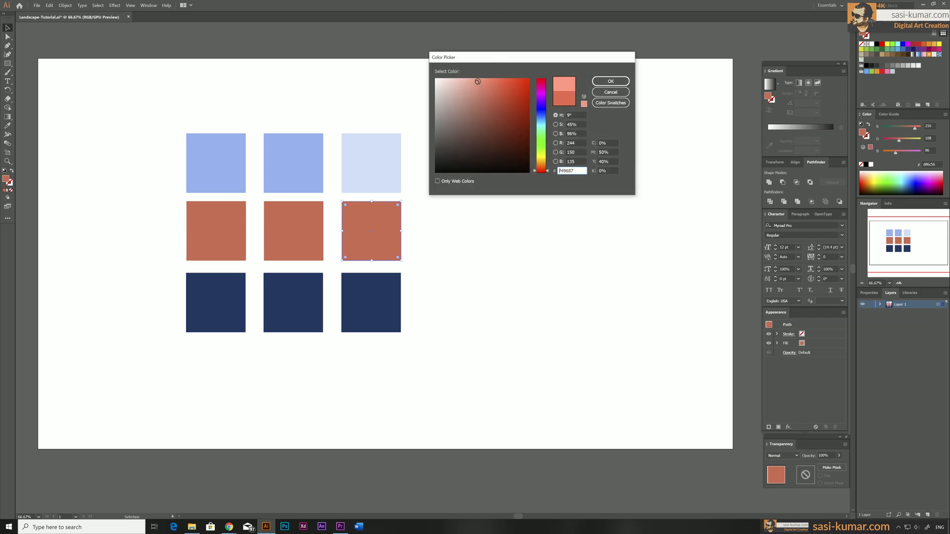
left_click_drag(552, 171, 548, 170)
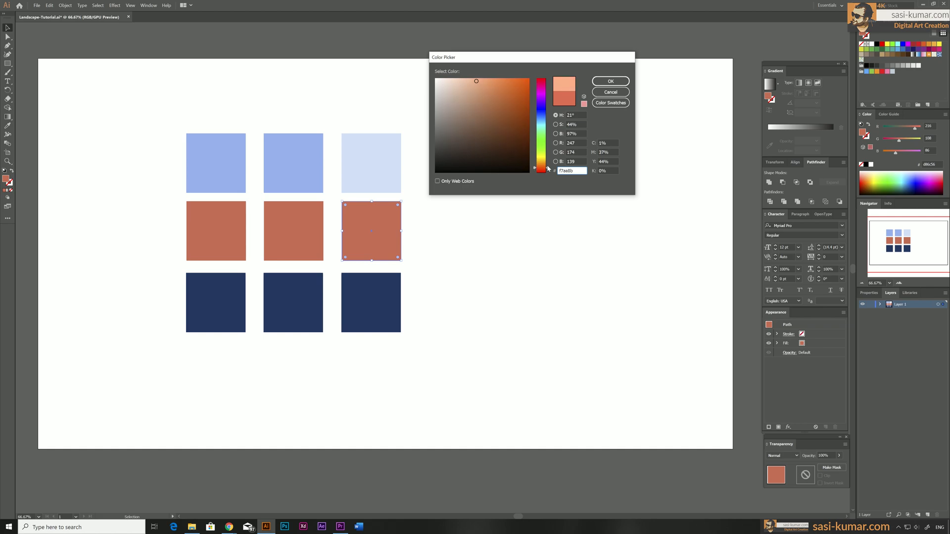
left_click_drag(471, 81, 455, 78)
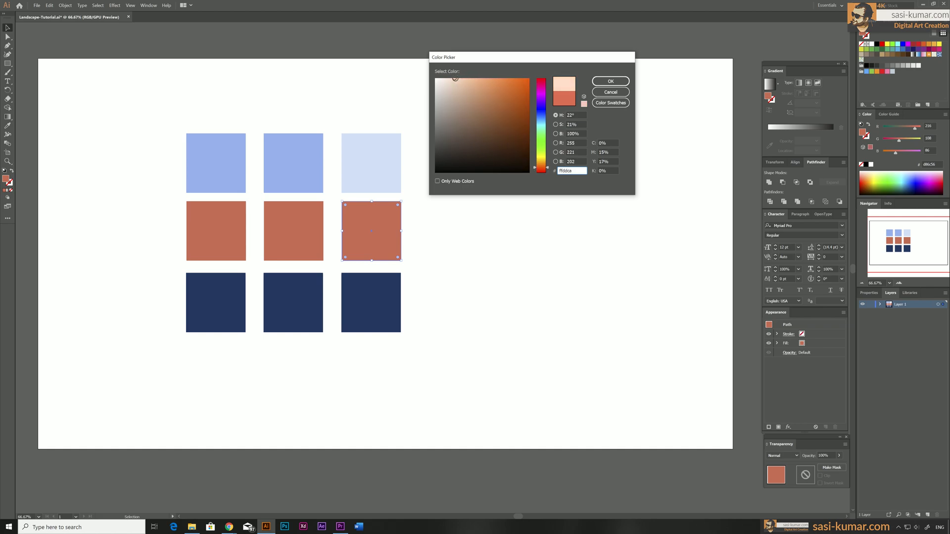
left_click(611, 82)
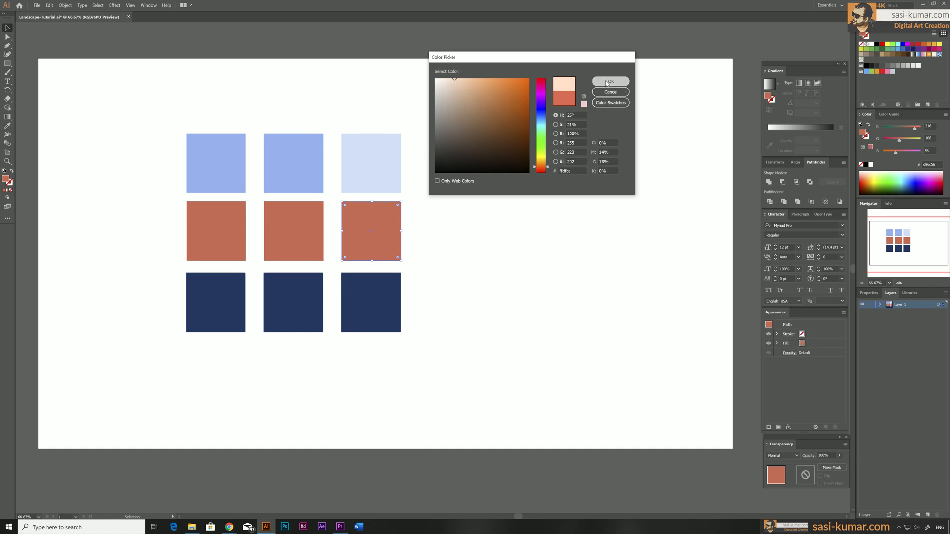
left_click(540, 128)
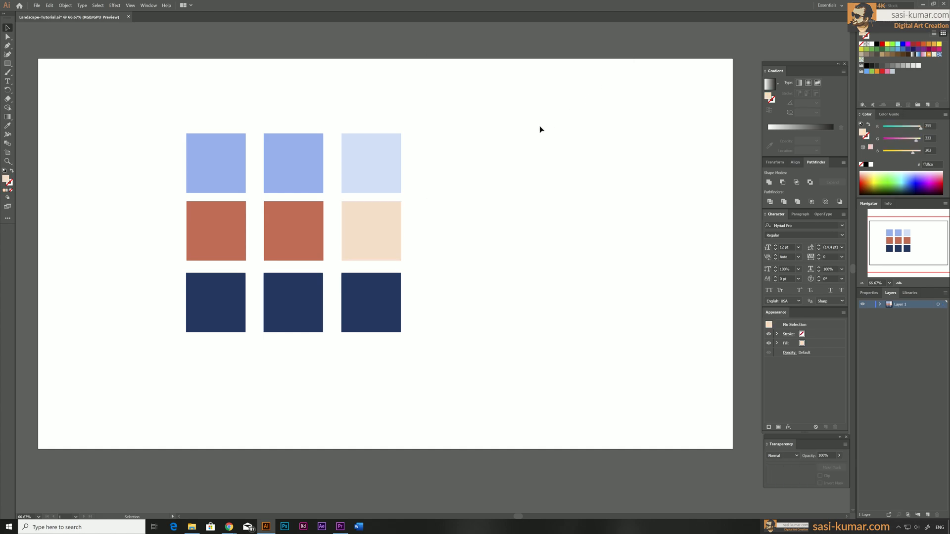
Brighten the fill of the right column's bottom square to a saturated deep blue, 1a2f84
left_click(223, 241)
left_click(361, 329)
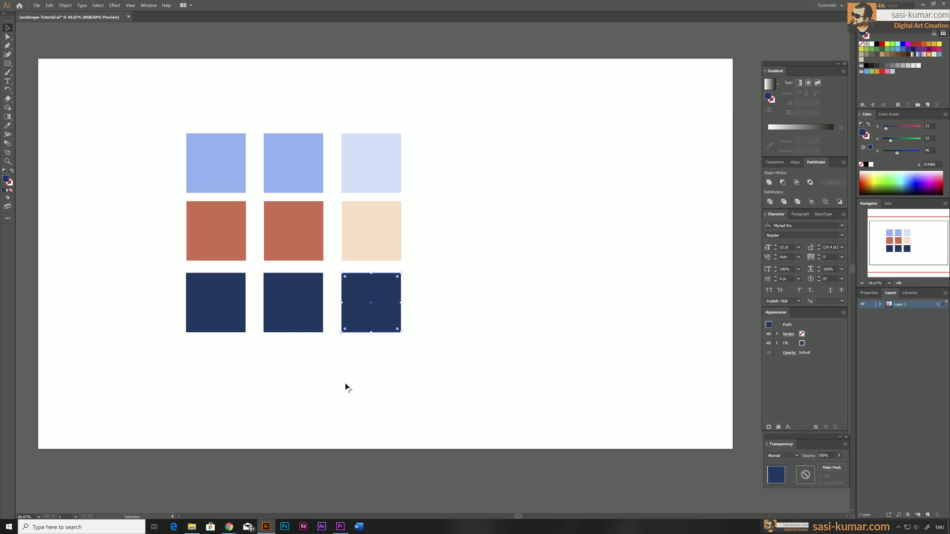
double_click(6, 180)
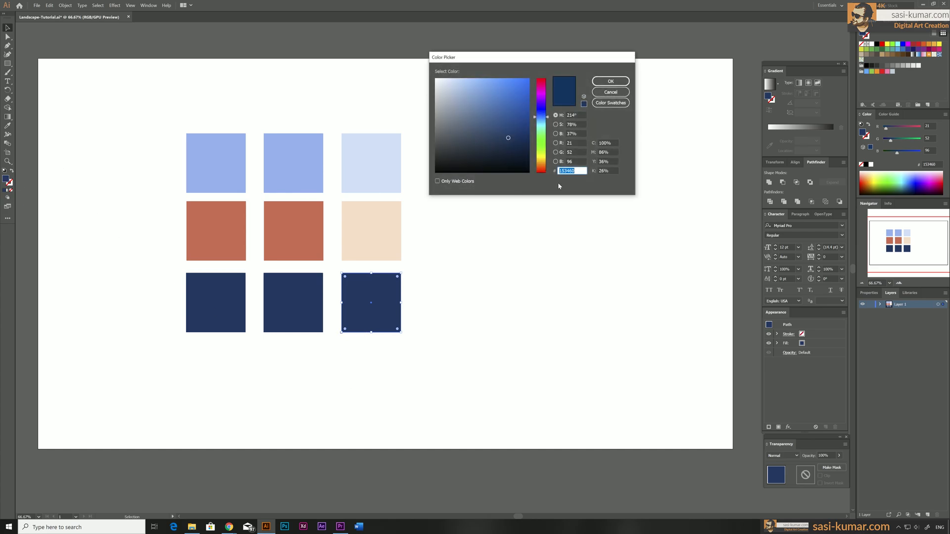
left_click(557, 134)
left_click_drag(547, 143, 547, 124)
left_click_drag(490, 100, 495, 97)
left_click(618, 82)
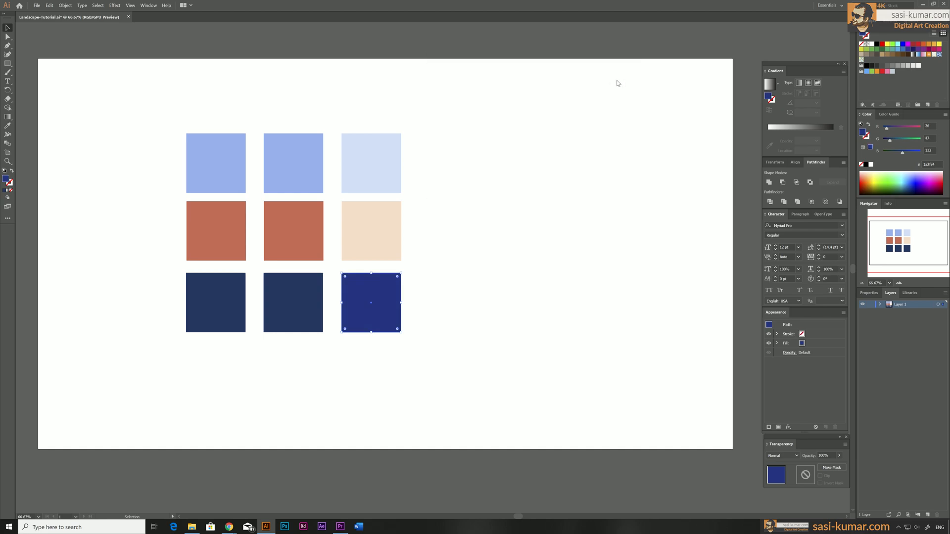
left_click(451, 259)
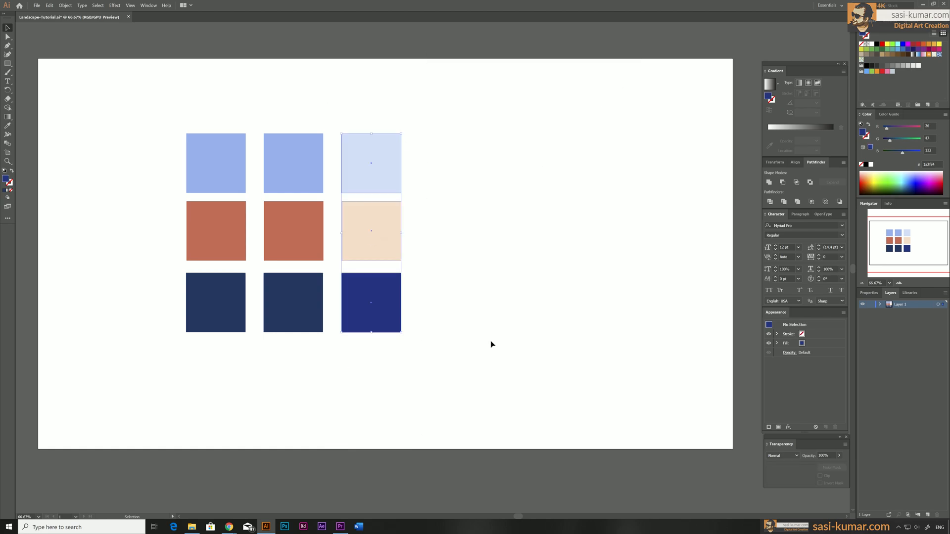
Darken the fill of the left column's top square to muted violet-blue 6575ba
left_click(224, 171)
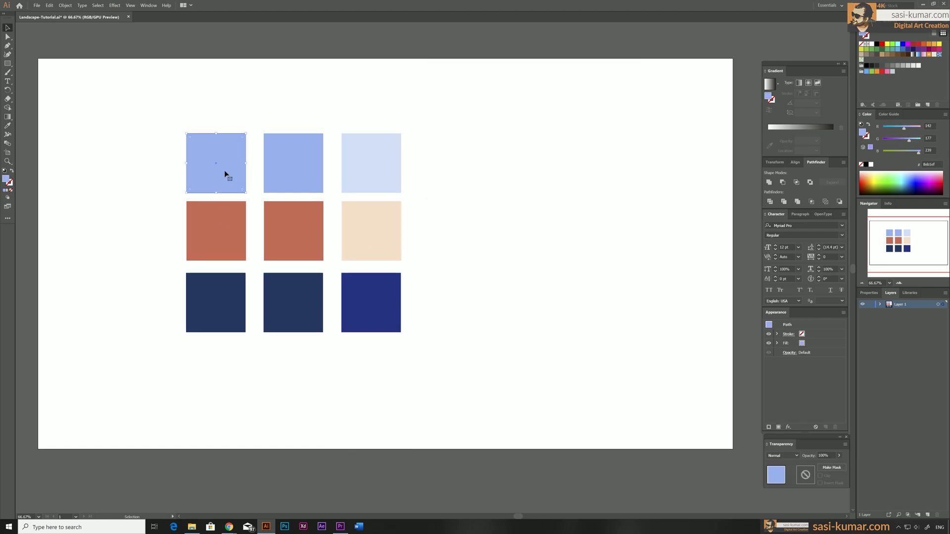
double_click(6, 179)
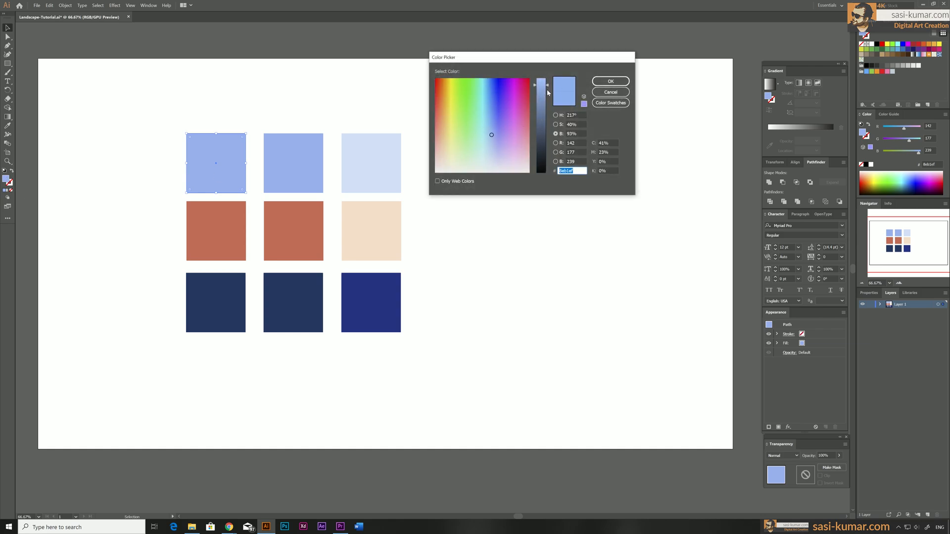
left_click_drag(547, 86, 546, 103)
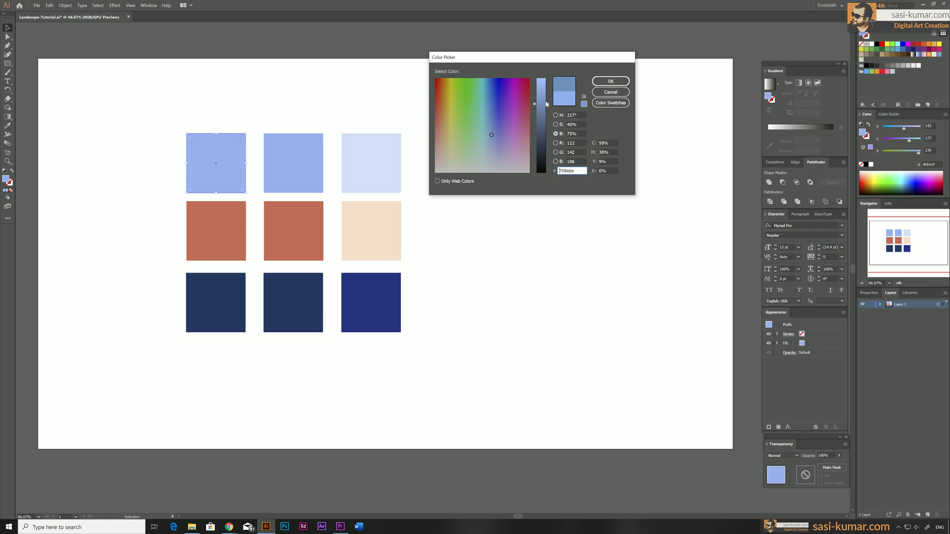
left_click_drag(498, 136, 493, 132)
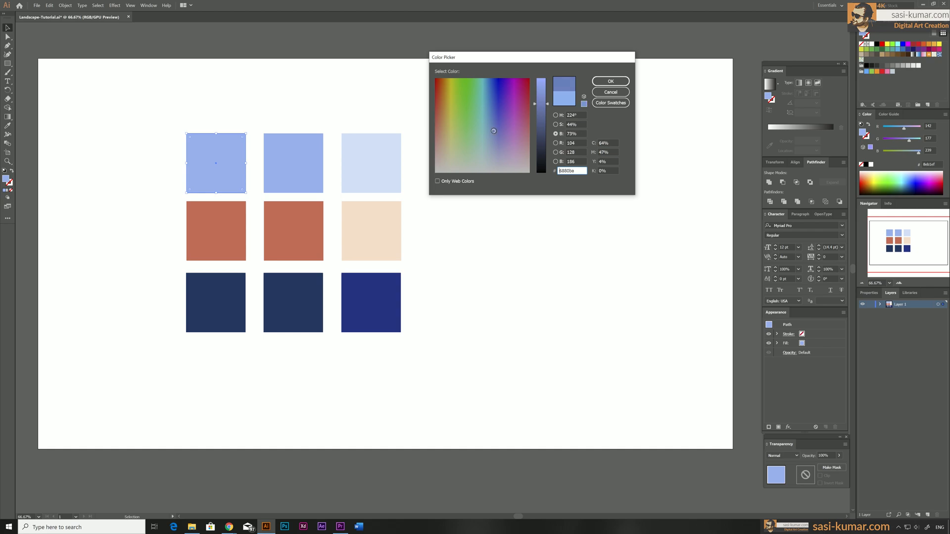
left_click_drag(493, 131, 494, 129)
left_click(610, 81)
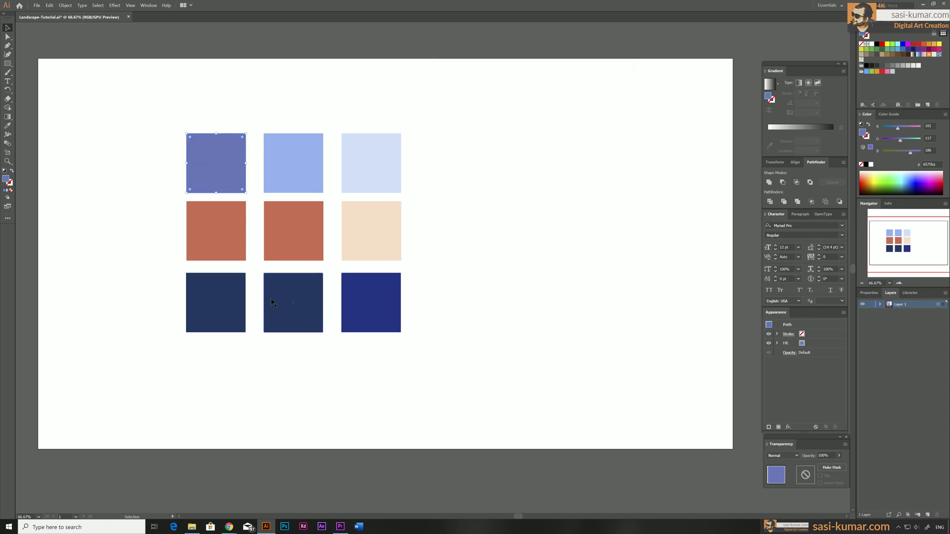
Shift the fill of the left column's middle square to red d64c4c
left_click(226, 223)
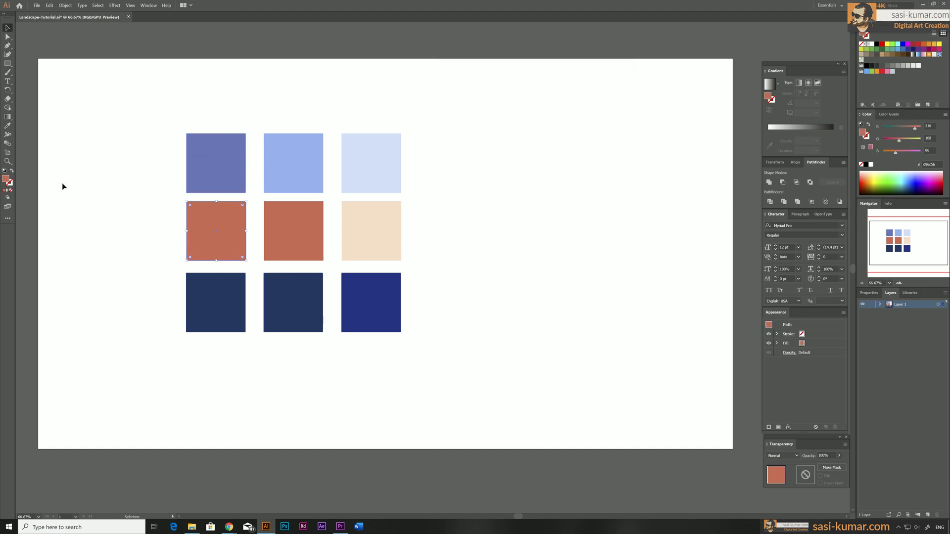
double_click(6, 179)
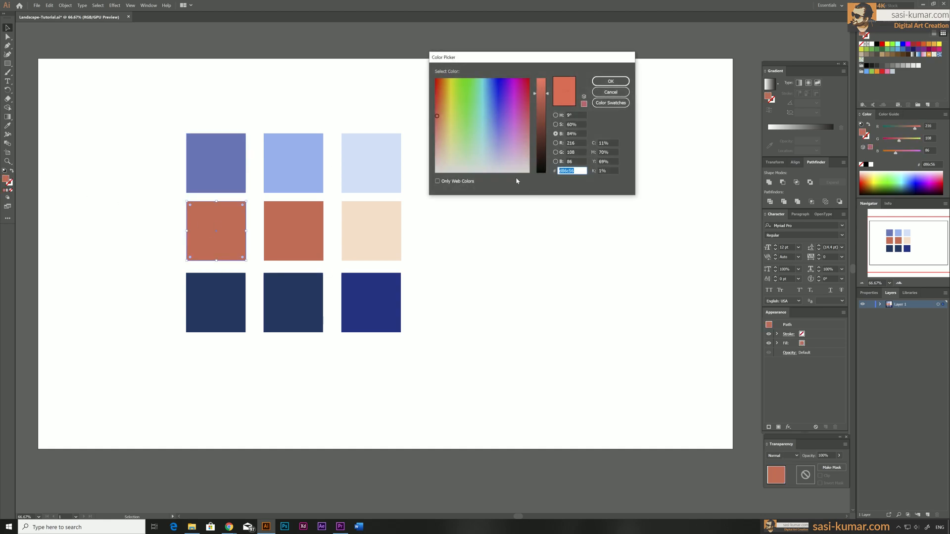
left_click(435, 107)
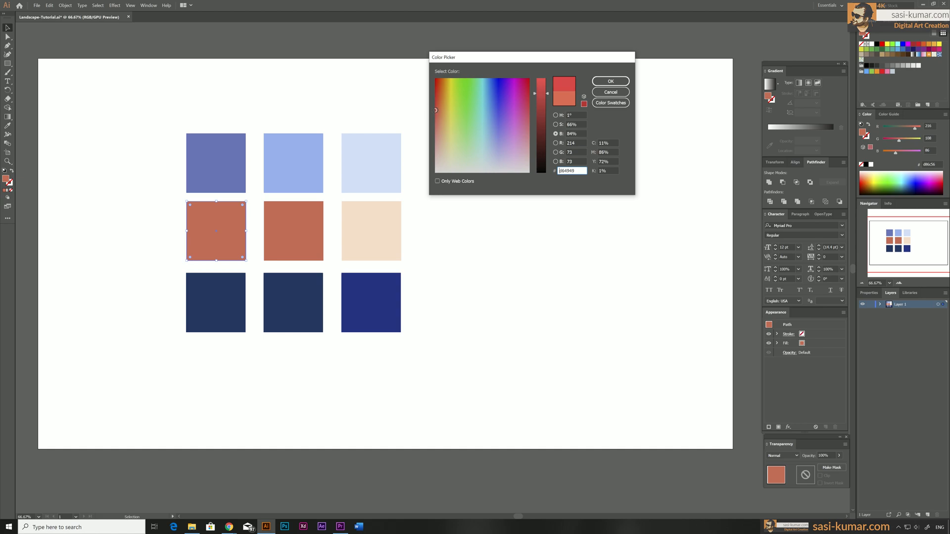
left_click(615, 85)
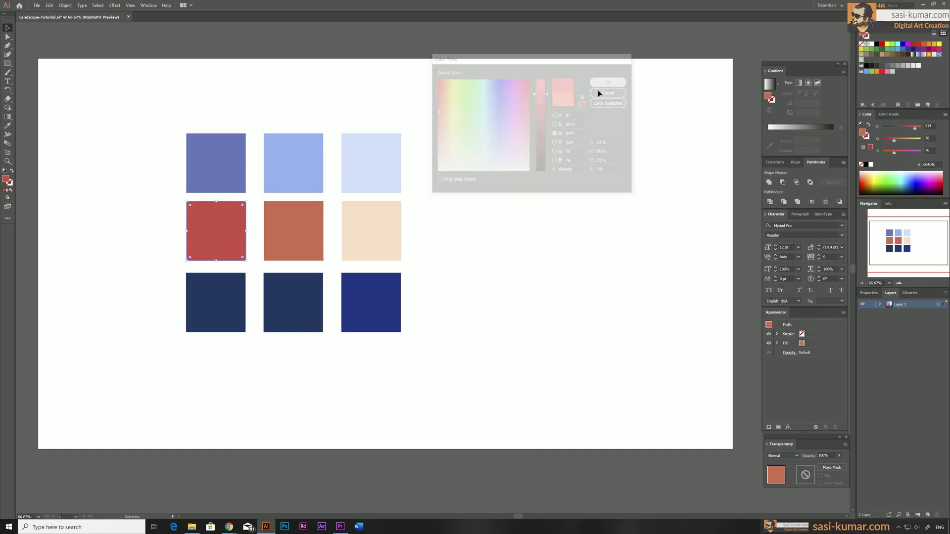
left_click(537, 202)
Darken the fill of the left column's bottom square to near-black navy 071321
left_click(217, 299)
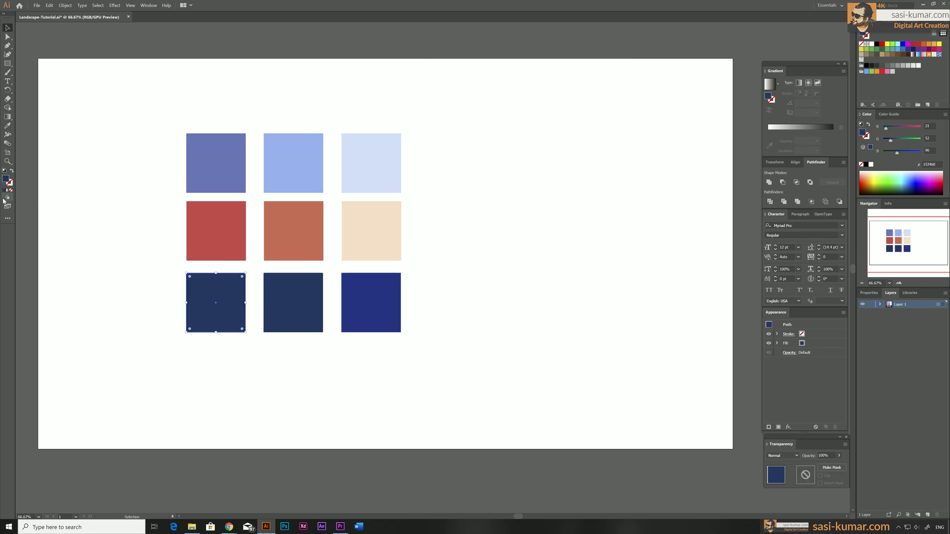
double_click(5, 179)
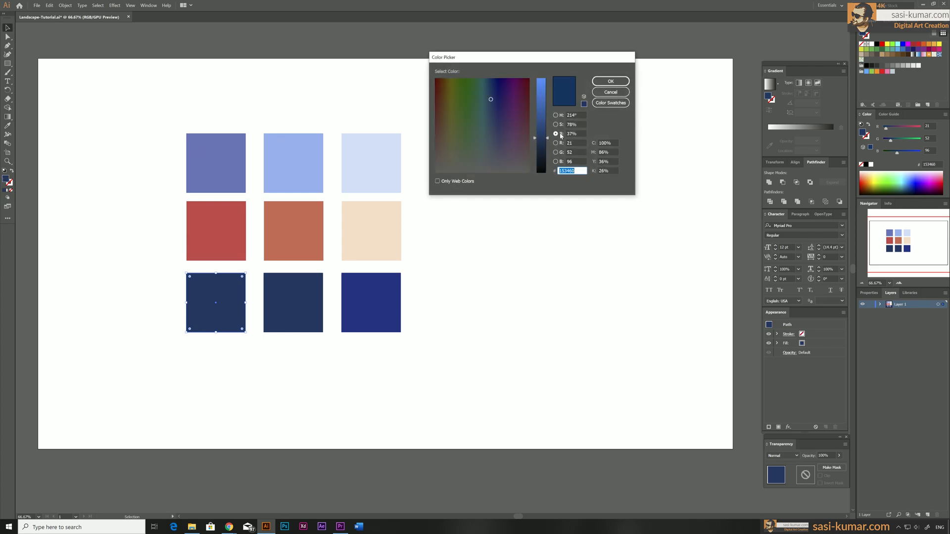
left_click_drag(541, 136, 540, 162)
left_click(610, 82)
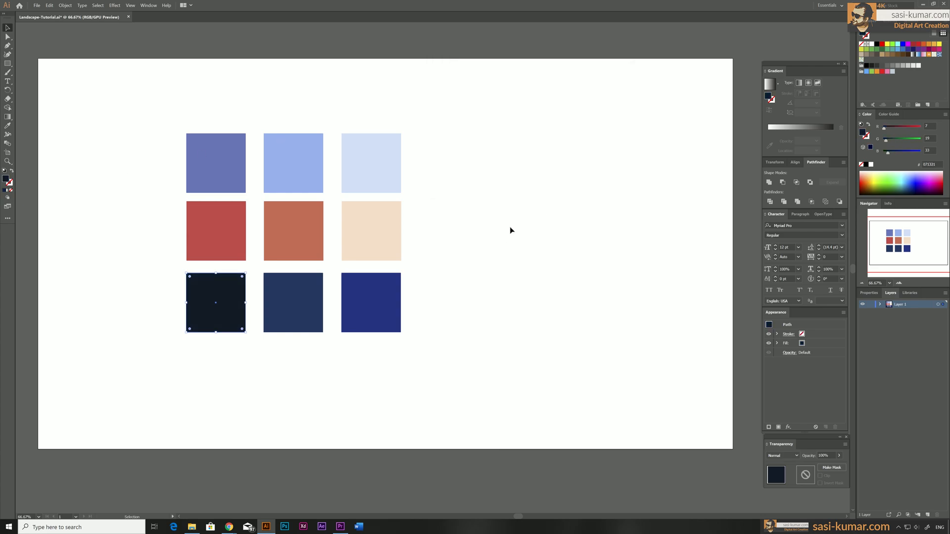
left_click(509, 226)
Select all nine palette squares, scale them down to about half size and place them off the artboard, just above its upper right corner
left_click_drag(489, 279, 488, 299)
left_click_drag(485, 403, 141, 116)
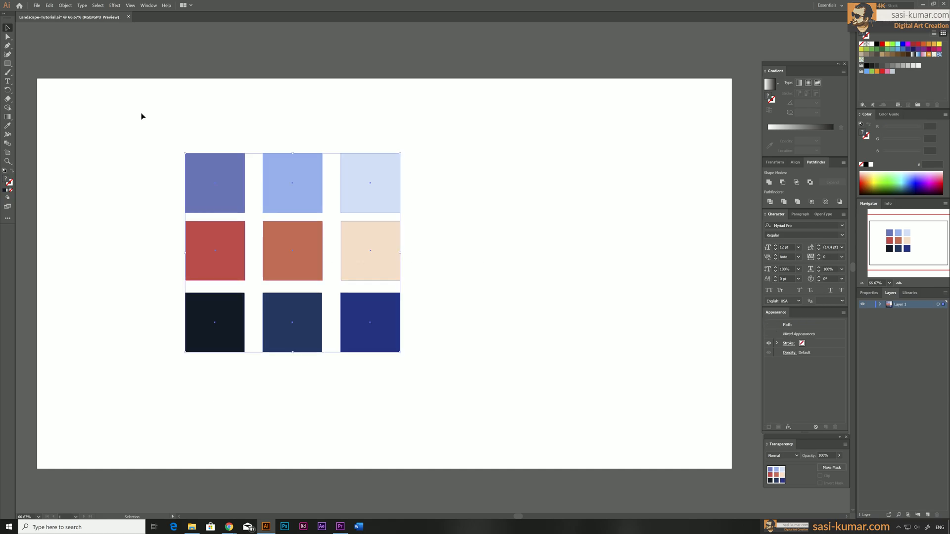
key("ctrl+minus")
key("ctrl+minus")
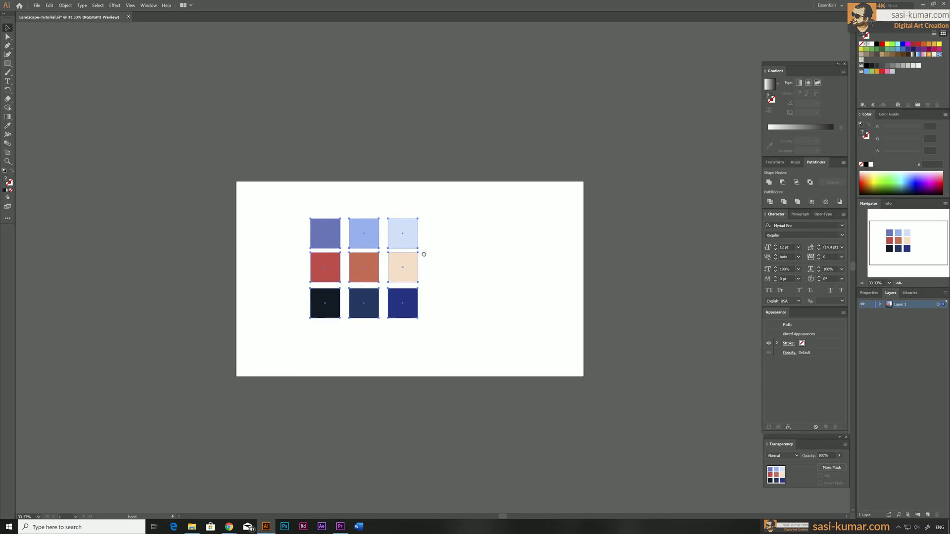
left_click_drag(340, 233, 561, 147)
left_click(559, 148)
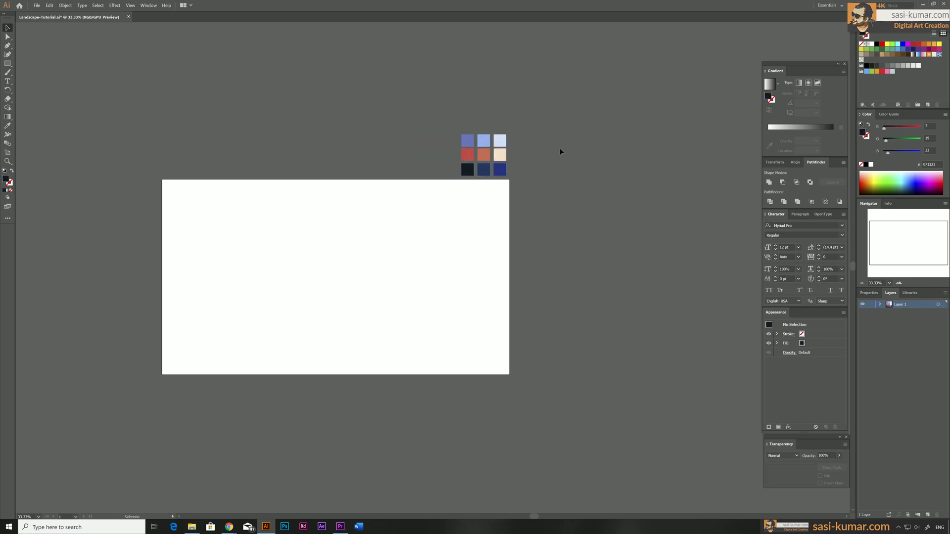
Fit the empty artboard and the palette in view and save the document
key("ctrl+plus")
key("ctrl+plus")
left_click_drag(550, 233, 639, 220)
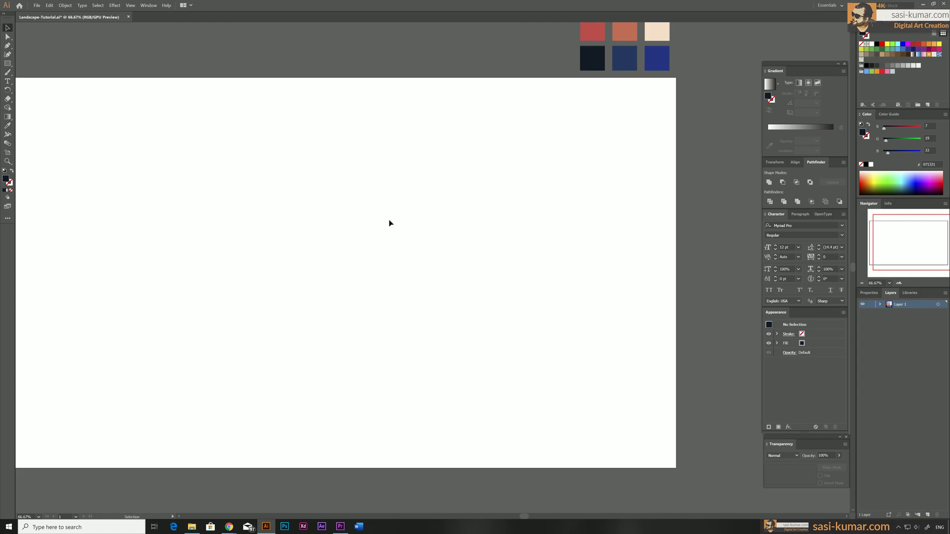
key("ctrl+minus")
left_click_drag(408, 217, 444, 211)
key("ctrl+plus")
key("ctrl+minus")
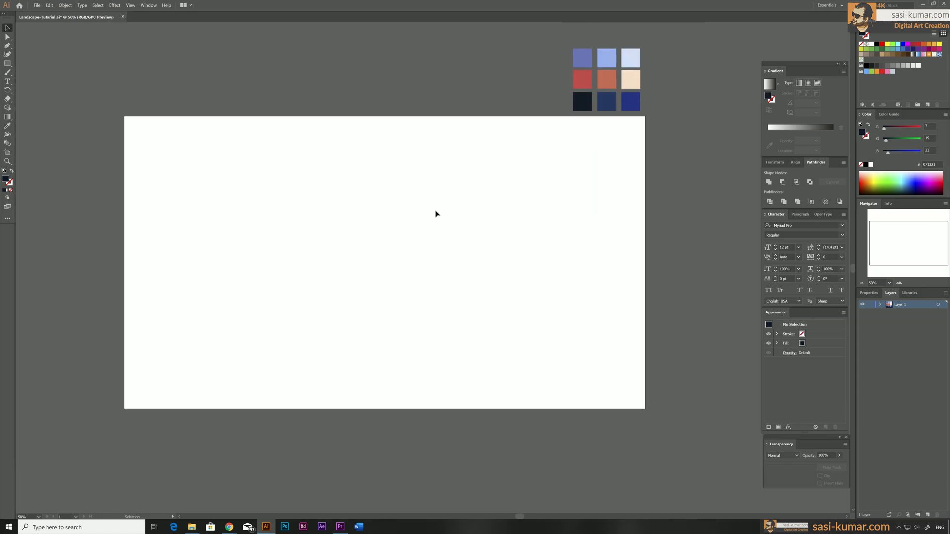
key("ctrl+s")
Create a three-sided polygon with a 50 px radius, enlarge it and place it off the artboard above its upper left corner
key("alt+Tab")
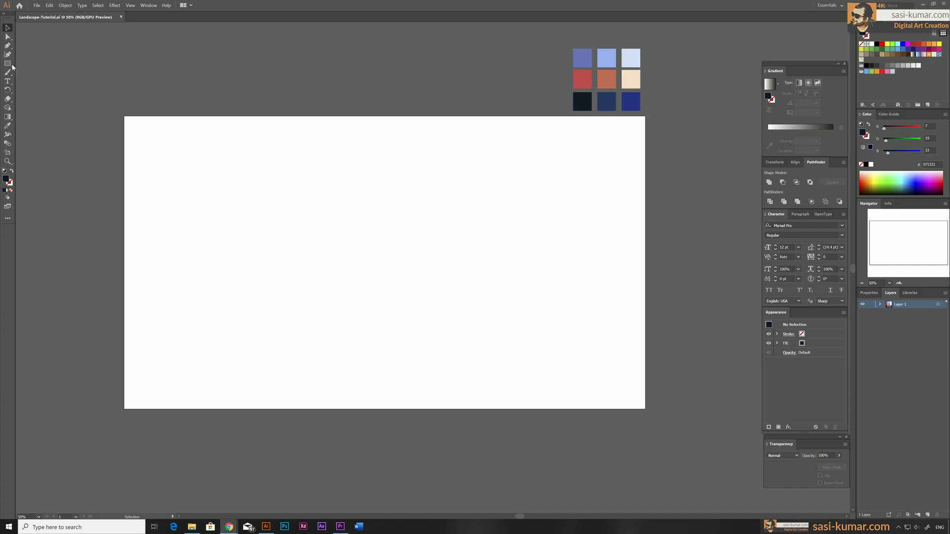
left_click_drag(8, 64, 34, 84)
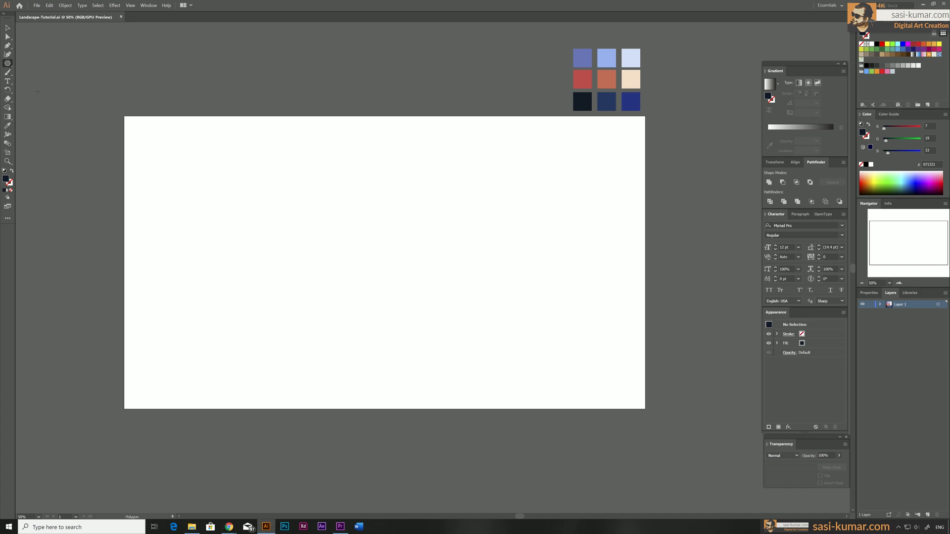
left_click(316, 184)
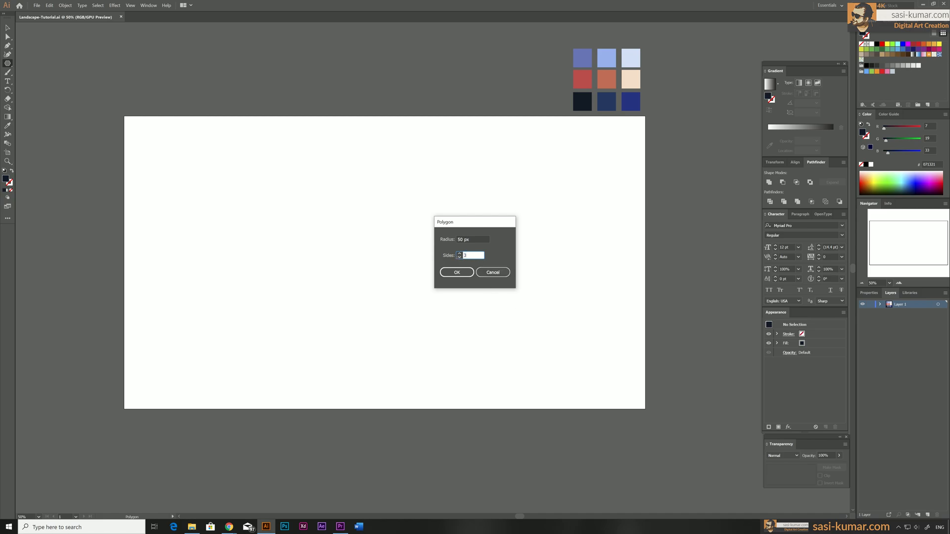
left_click(457, 272)
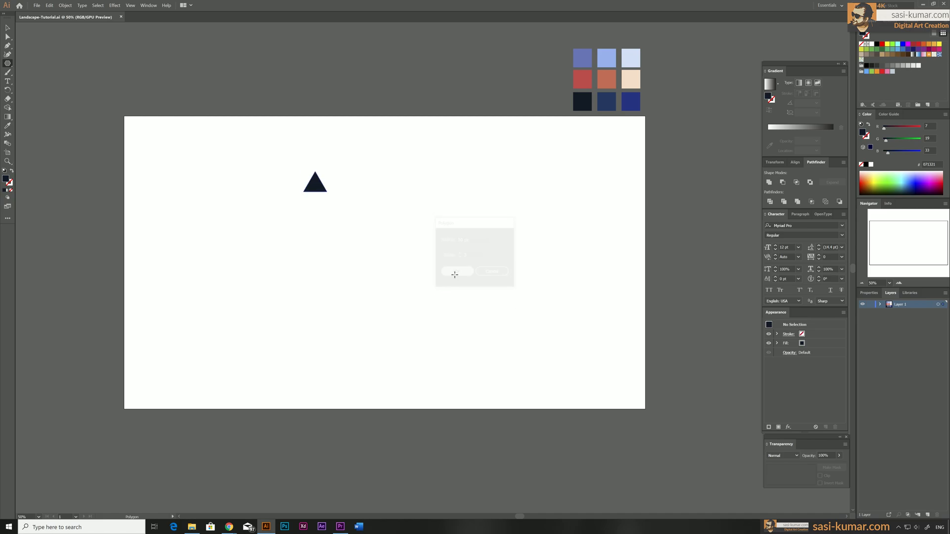
left_click(8, 27)
left_click_drag(314, 181, 184, 100)
left_click(202, 87)
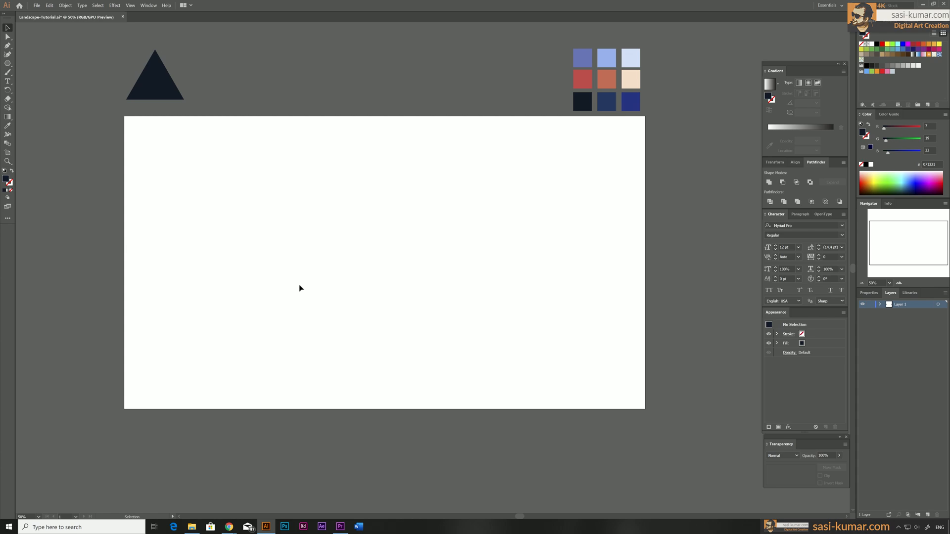
Duplicate the dark triangle onto the artboard and stretch the copy into a wide, low mountain spanning the artboard's left half
left_click(157, 82)
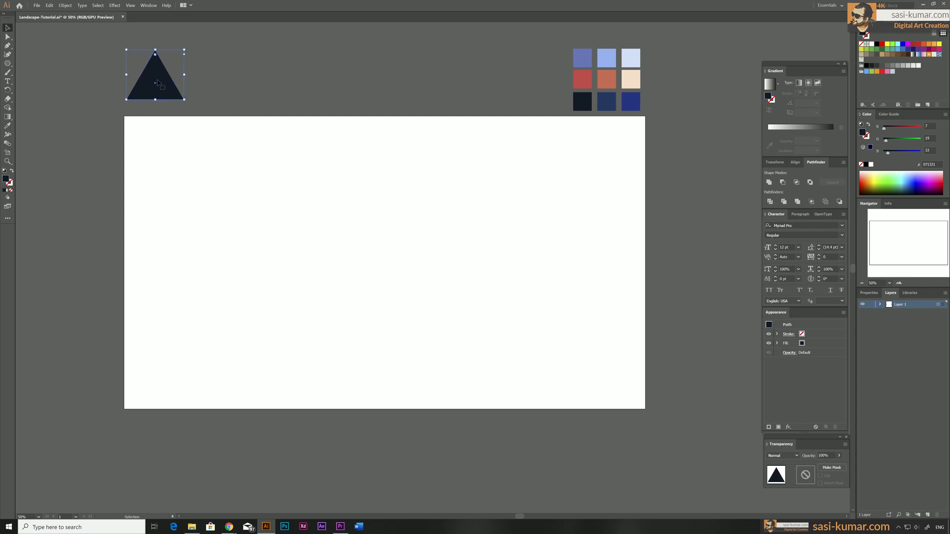
left_click_drag(157, 71, 202, 170)
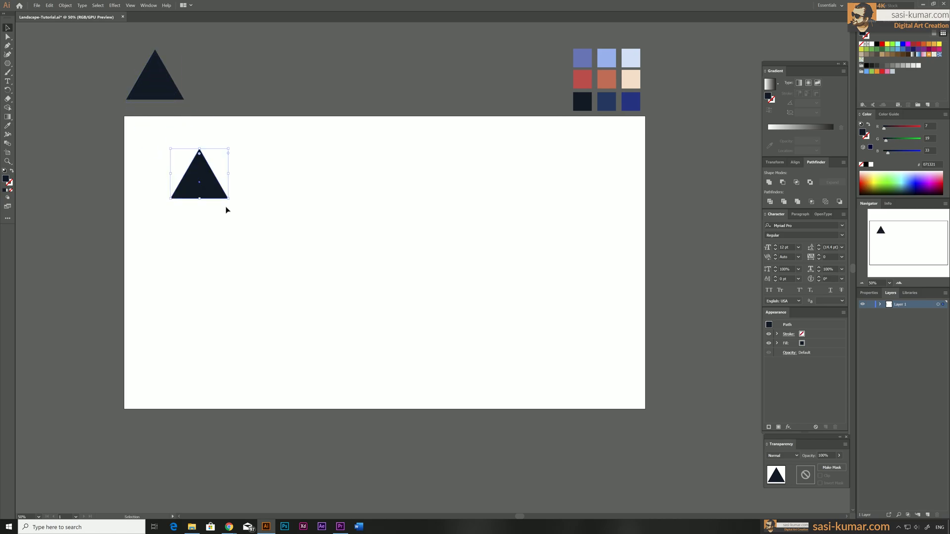
left_click_drag(228, 198, 339, 302)
left_click_drag(255, 149, 252, 195)
left_click_drag(259, 256, 206, 254)
left_click_drag(284, 253, 437, 254)
left_click(346, 147)
Duplicate the left mountain beside it and reduce the copy's height and width to form a smaller middle peak
left_click(278, 255)
left_click_drag(278, 255, 451, 243)
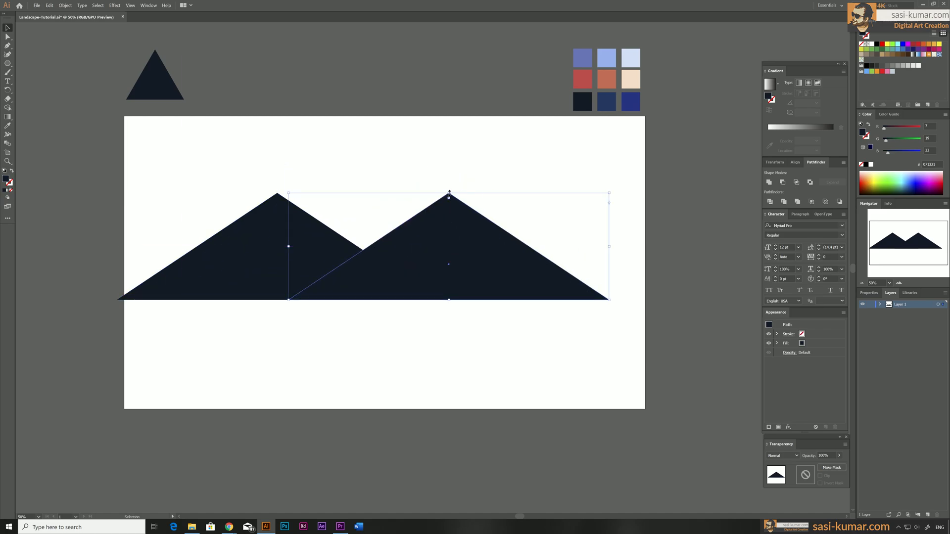
left_click_drag(448, 194, 449, 233)
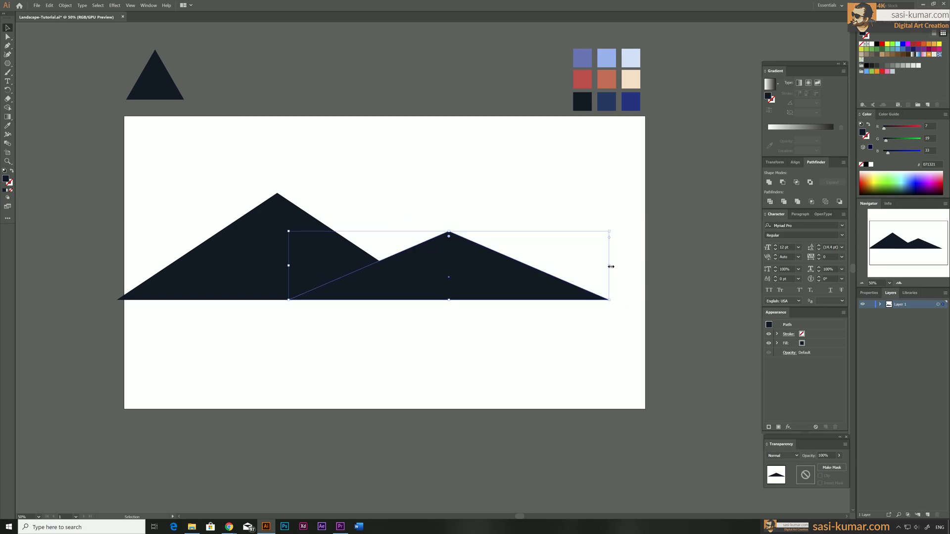
left_click_drag(611, 267, 498, 268)
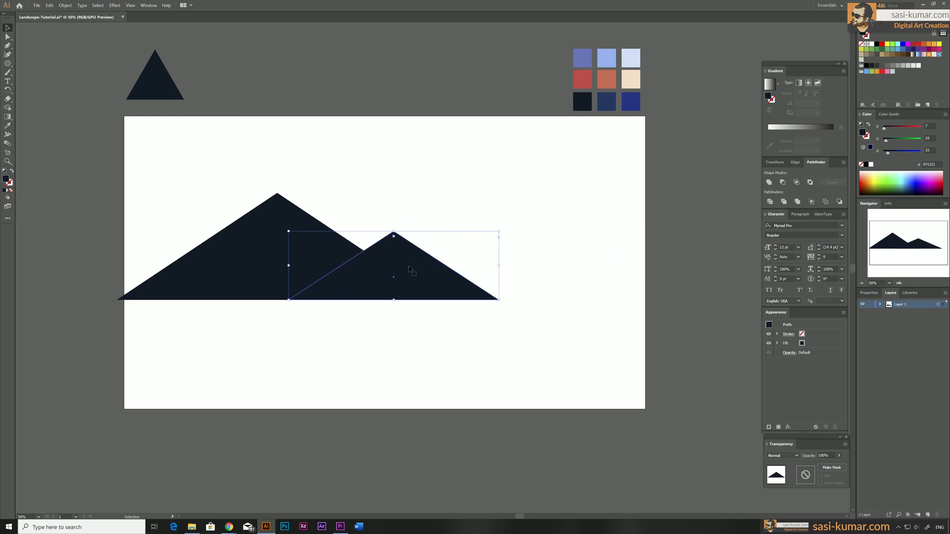
left_click_drag(414, 268, 488, 268)
left_click_drag(485, 267, 485, 266)
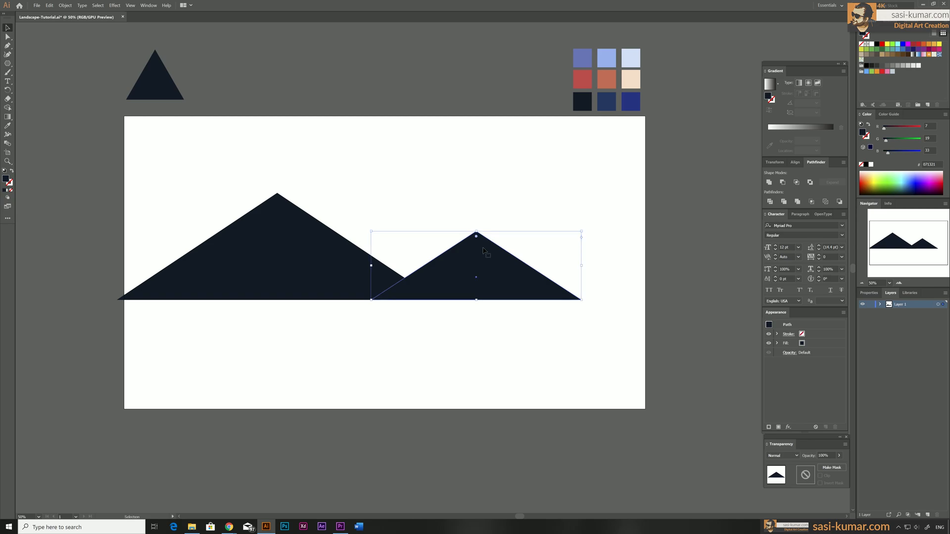
left_click(481, 183)
Duplicate the large left mountain to the artboard's right edge and make the copy slightly taller and wider
left_click_drag(283, 286, 592, 253)
left_click_drag(635, 359, 521, 374)
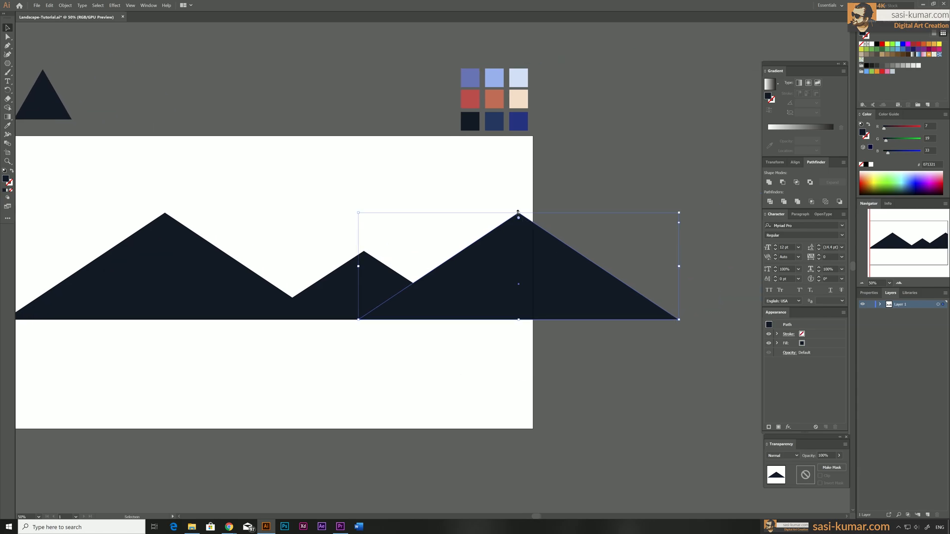
left_click_drag(518, 212, 519, 197)
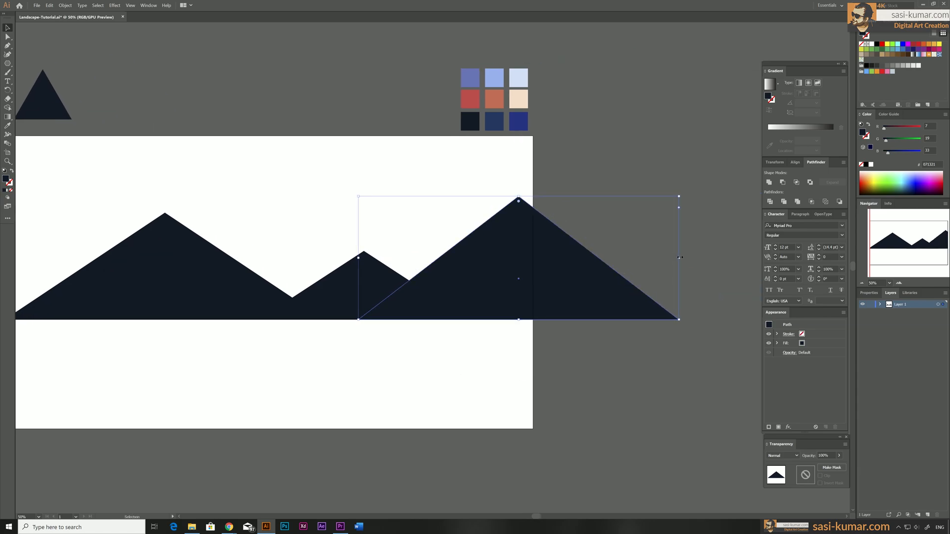
left_click_drag(680, 258, 686, 257)
left_click(550, 143)
Recolor the three mountains with the navy of the palette's bottom-row middle square using the Eyedropper
left_click_drag(549, 143, 636, 157)
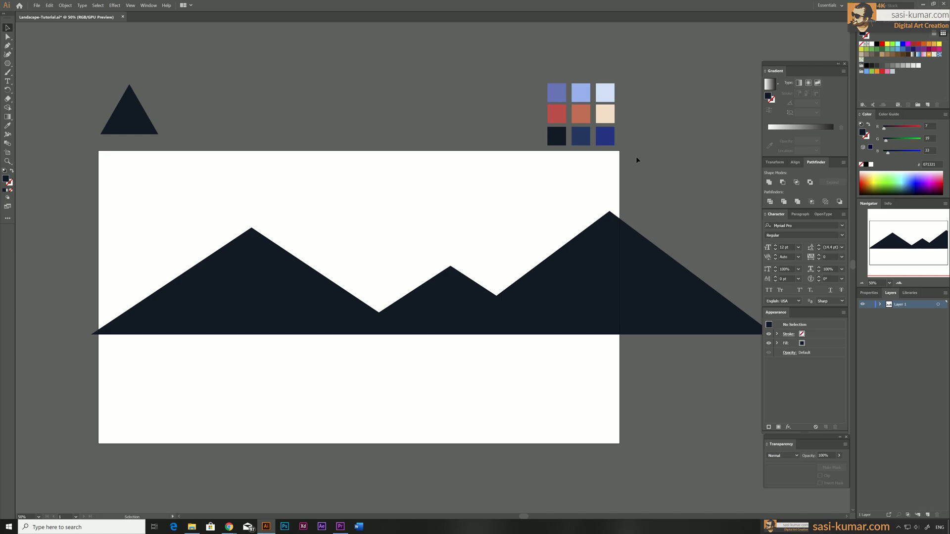
left_click_drag(422, 153, 406, 141)
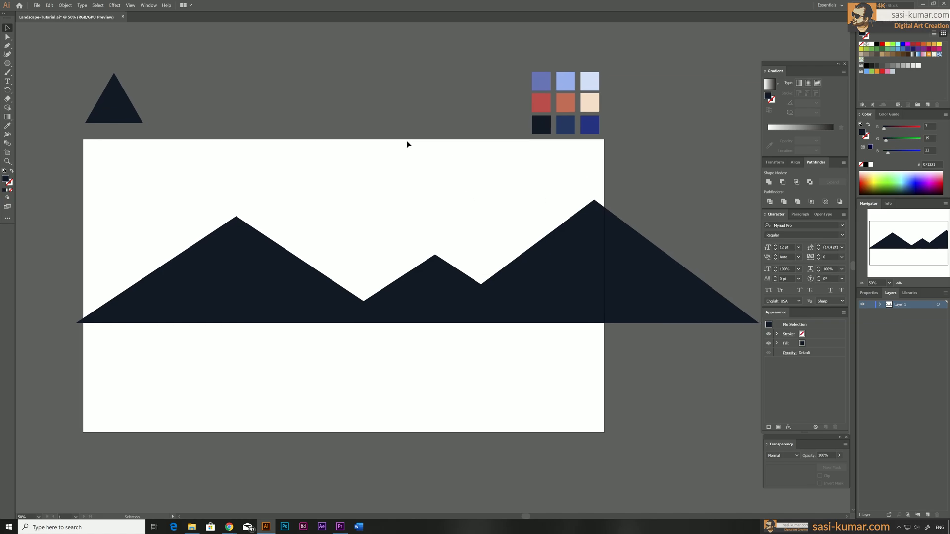
left_click_drag(78, 324, 576, 275)
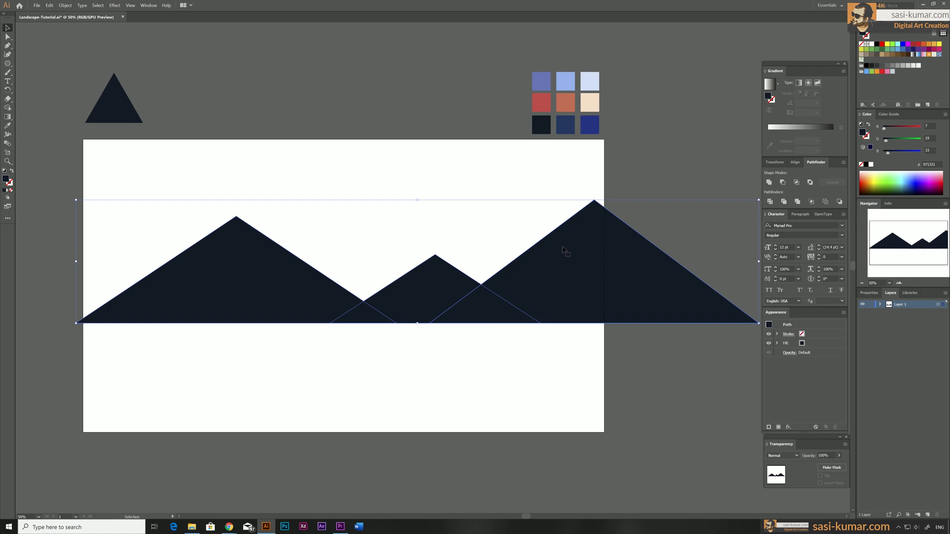
key("i")
left_click(568, 119)
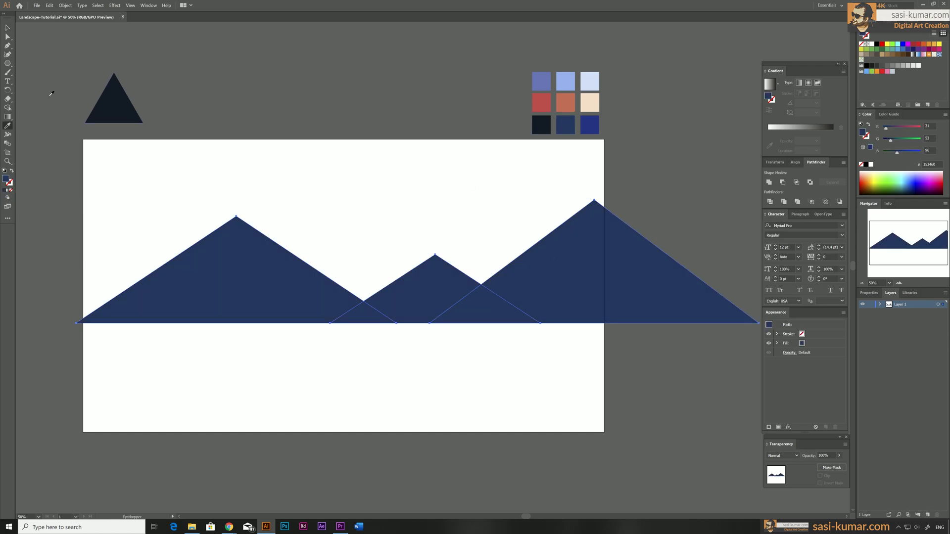
left_click(8, 30)
left_click(445, 113)
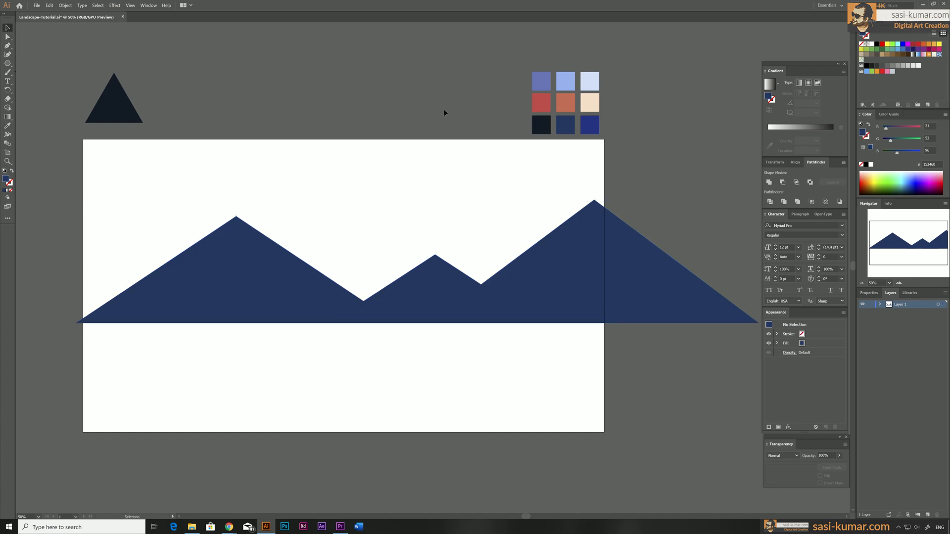
Duplicate the left mountain between the two large peaks, lower its height slightly and send it to the back
left_click(254, 287)
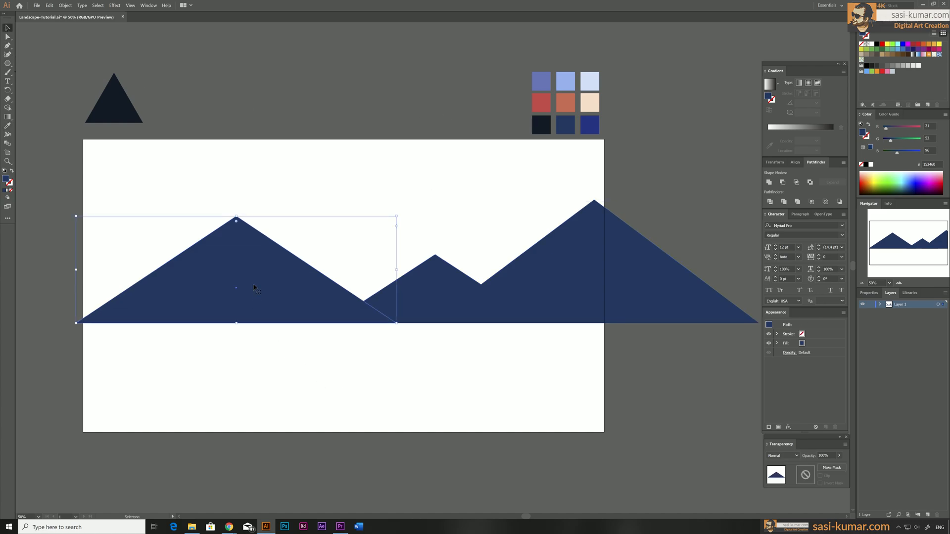
left_click_drag(224, 276, 430, 255)
left_click_drag(429, 299, 431, 313)
mouse_move(432, 190)
left_mouse_down()
mouse_move(432, 175)
mouse_move(431, 203)
left_mouse_up()
right_click(434, 231)
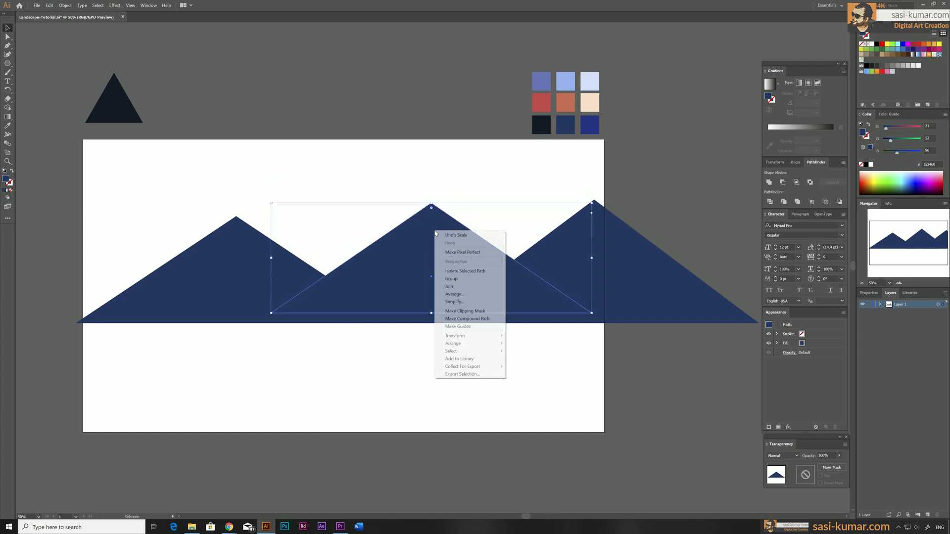
mouse_move(493, 343)
left_click(529, 367)
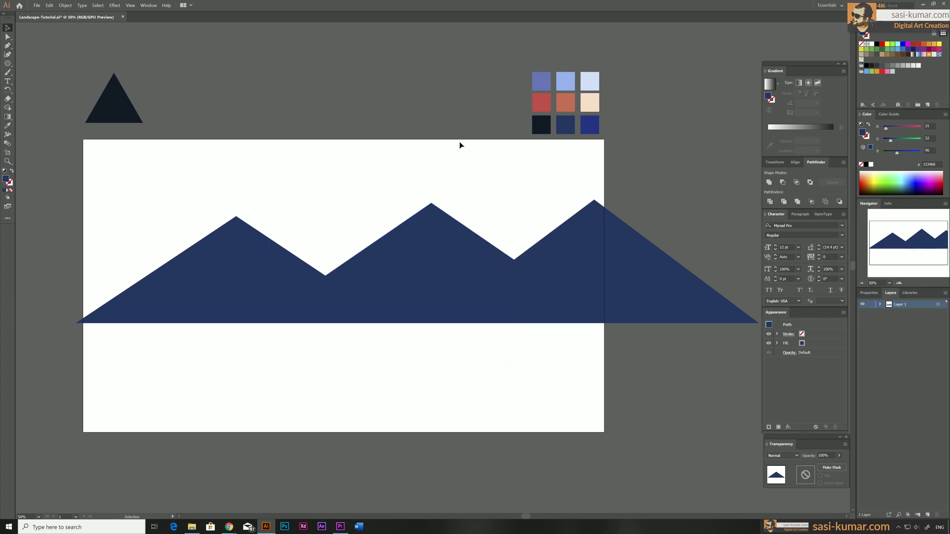
Fill the rear middle mountain with the periwinkle blue of the palette's top left square using the Eyedropper
key("i")
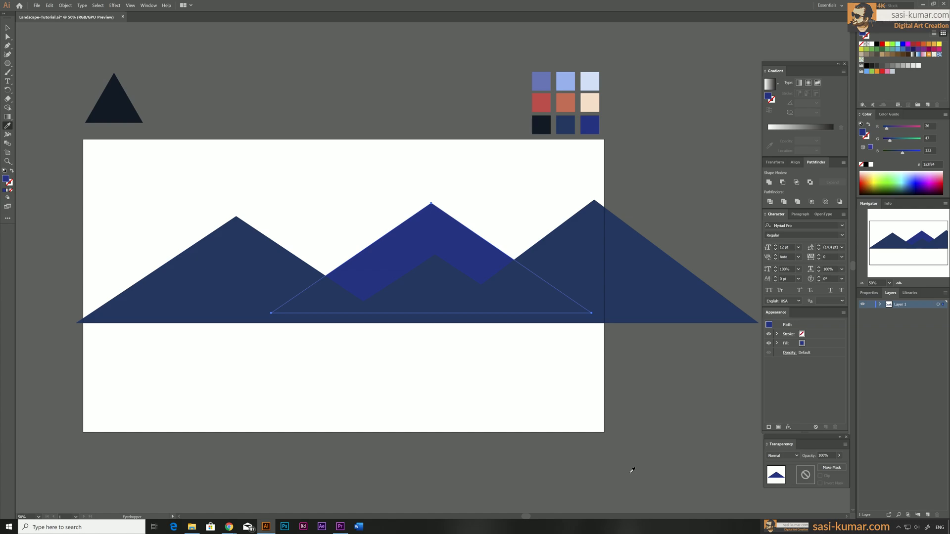
left_click(544, 79)
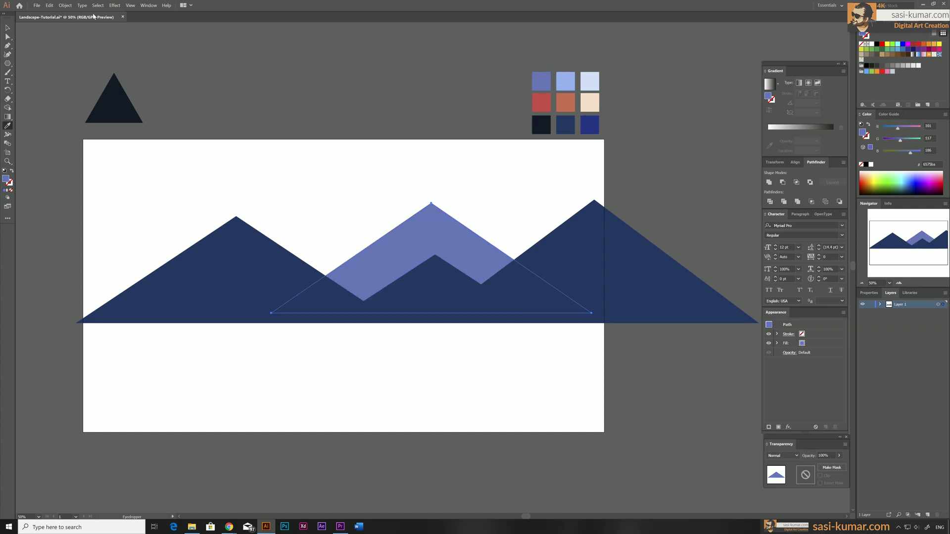
left_click(7, 27)
left_click(428, 148)
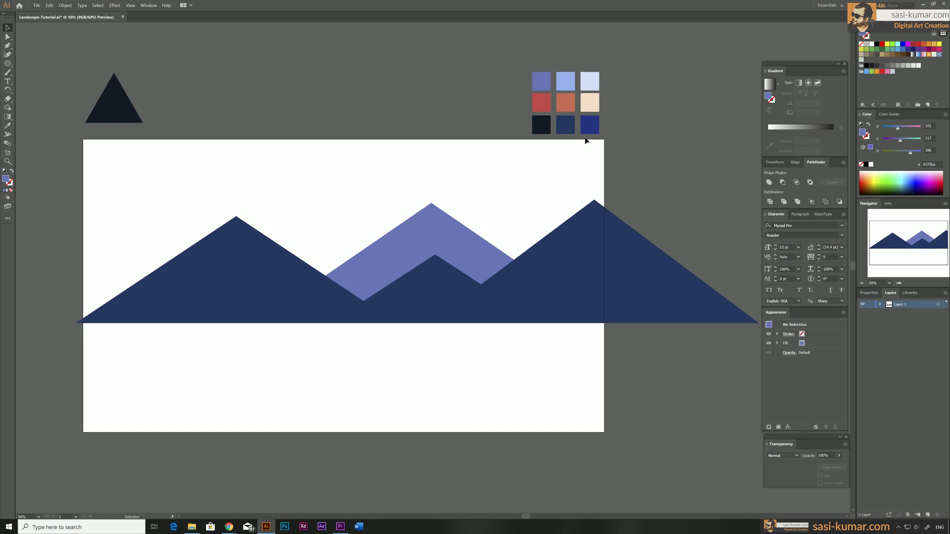
Unlock all locked objects and select the nine palette squares
key("ctrl+alt+2")
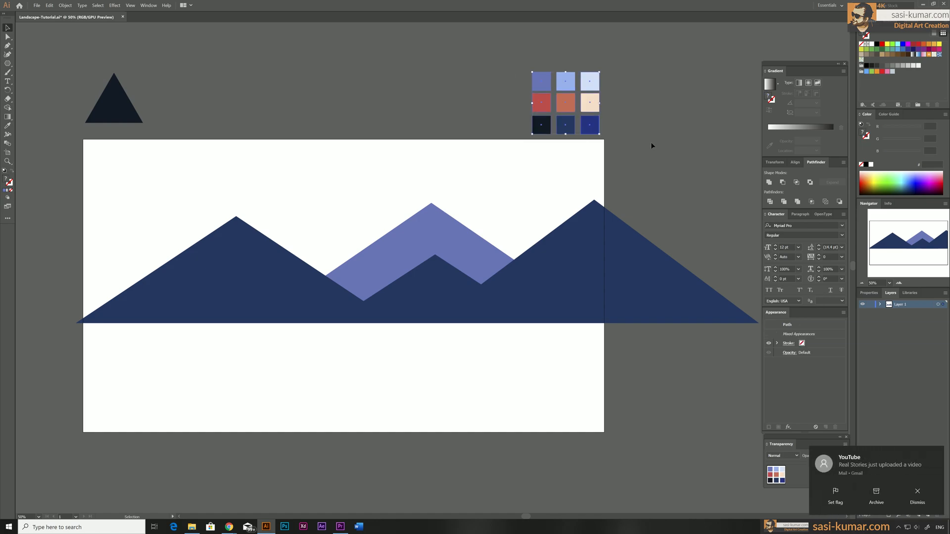
left_click_drag(614, 76, 523, 142)
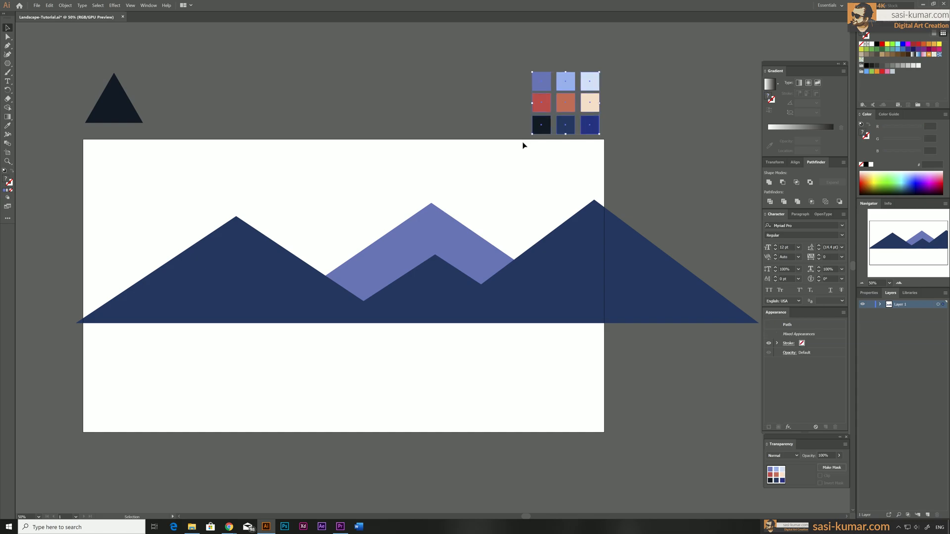
left_click(654, 73)
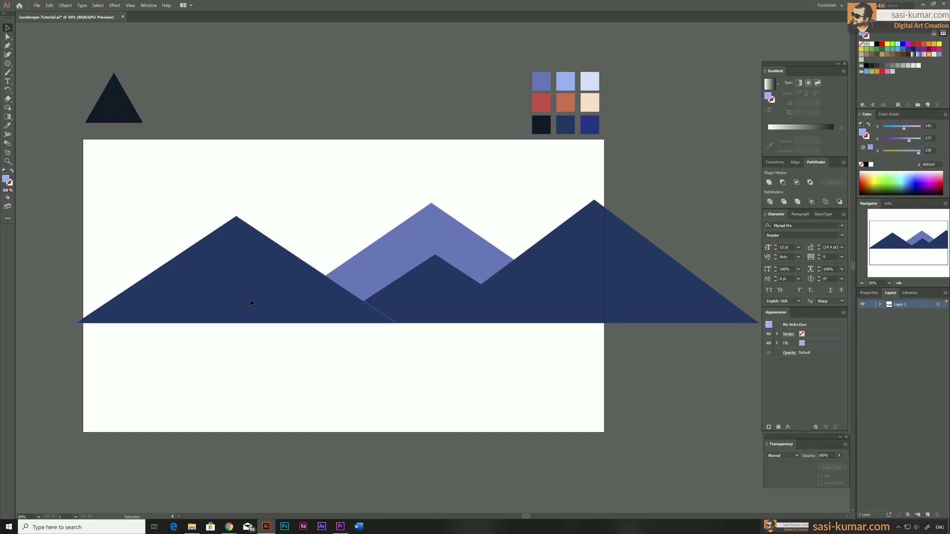
Place an enlarged copy of the dark spare triangle over the artboard's lower left corner and bring it to the front
left_click(111, 112)
left_click_drag(112, 112, 387, 251)
left_click_drag(293, 118, 115, 295)
right_click(111, 293)
mouse_move(164, 398)
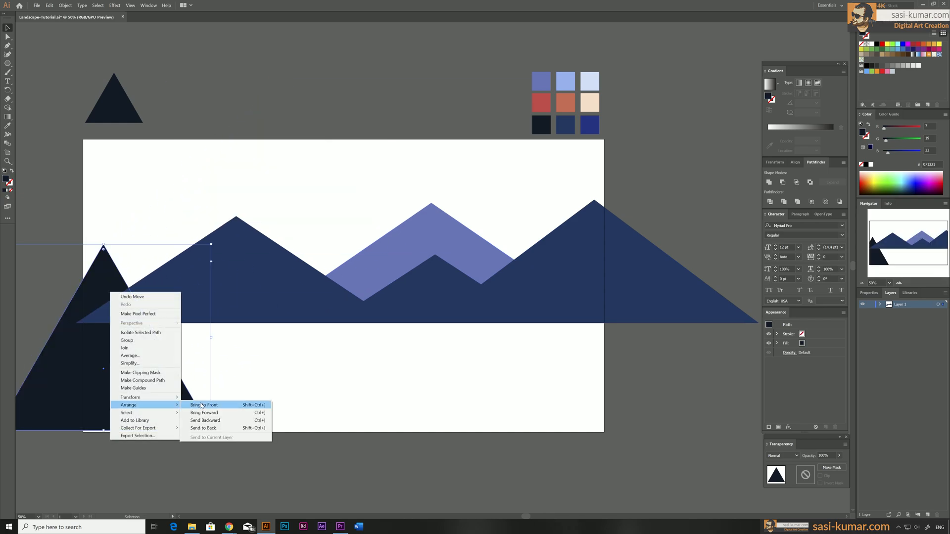
left_click(203, 406)
Enlarge the dark foreground triangle, lower its peak and shift it so its right slope fills the artboard's left side
left_click_drag(263, 378, 288, 369)
left_click_drag(134, 351, 97, 334)
left_click_drag(200, 406, 302, 495)
left_click_drag(170, 361, 121, 282)
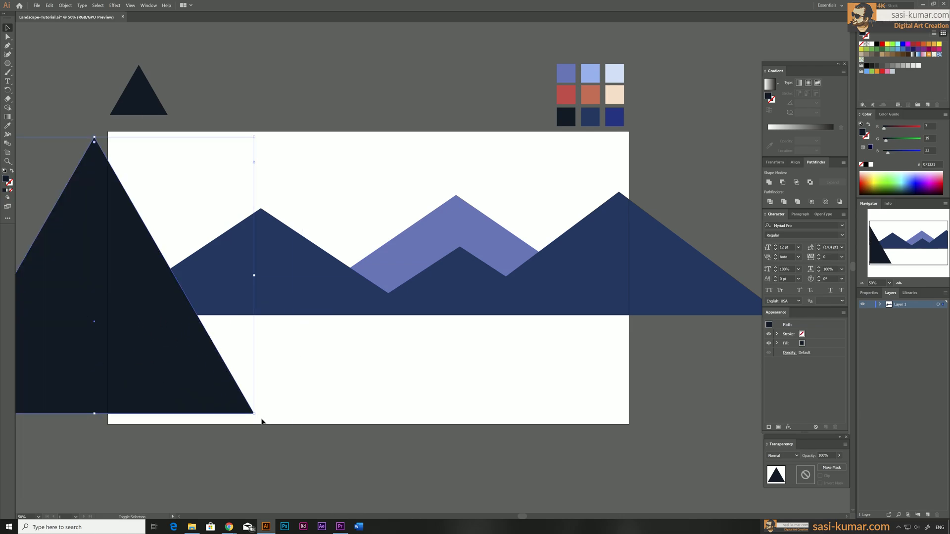
left_click_drag(256, 413, 309, 460)
left_click_drag(171, 338, 152, 327)
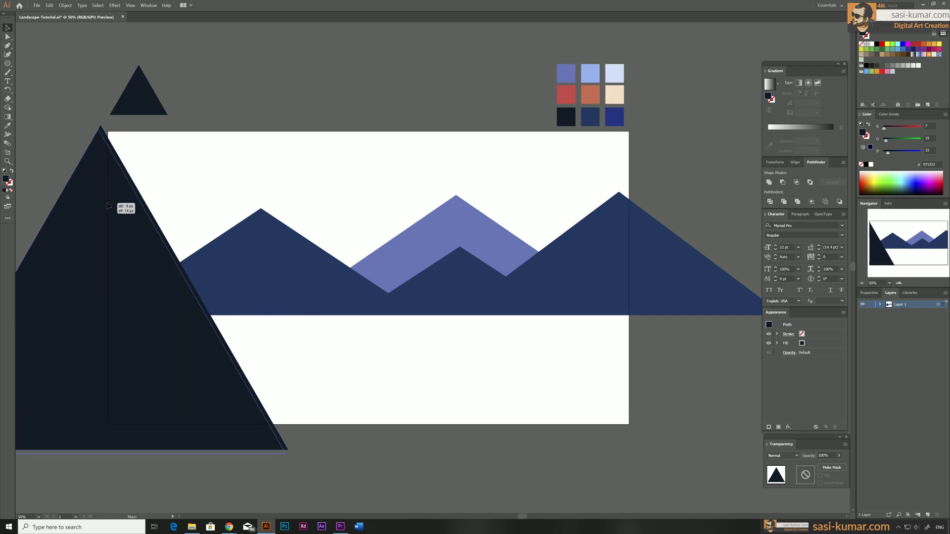
left_click_drag(101, 126, 94, 177)
left_click_drag(103, 236, 92, 212)
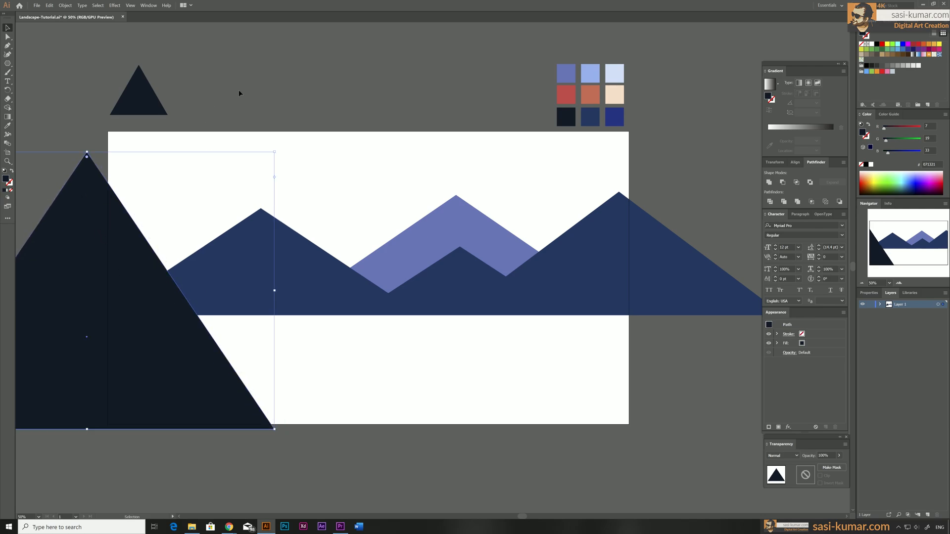
left_click(240, 94)
Draw a rectangle from the mountains' base to the artboard's bottom edge and fill it with the mountains' navy
mouse_move(302, 87)
left_mouse_down()
mouse_move(289, 93)
mouse_move(306, 95)
left_mouse_up()
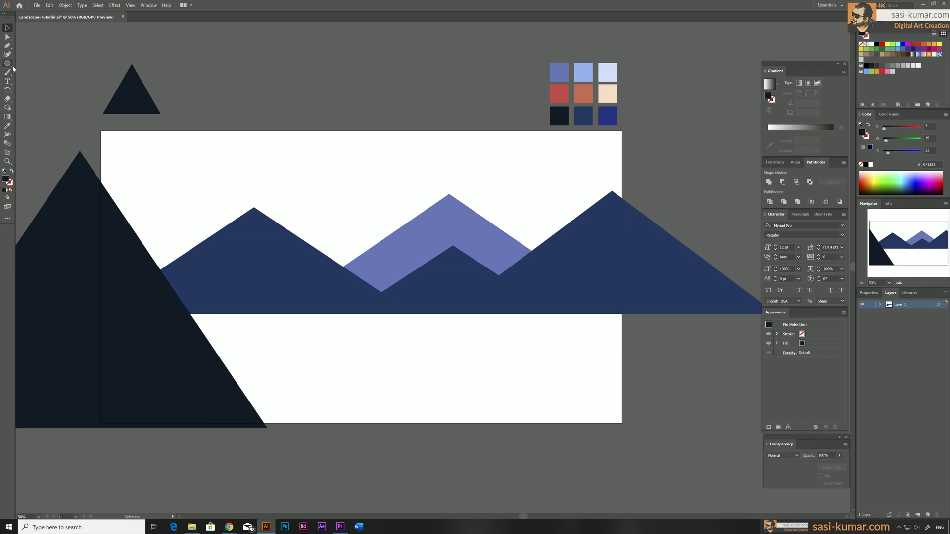
left_click_drag(8, 64, 40, 64)
left_click_drag(622, 315, 160, 424)
key("i")
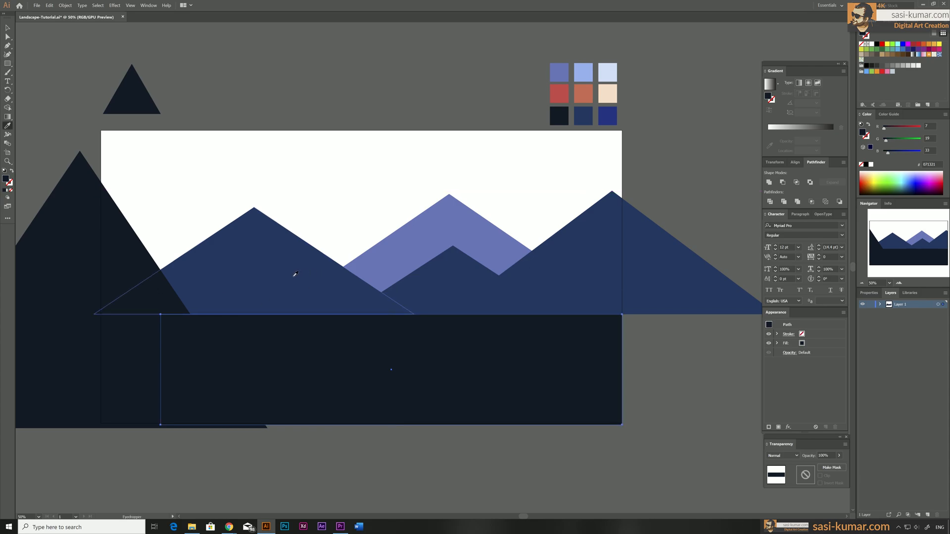
left_click(295, 274)
key("v")
right_click(281, 344)
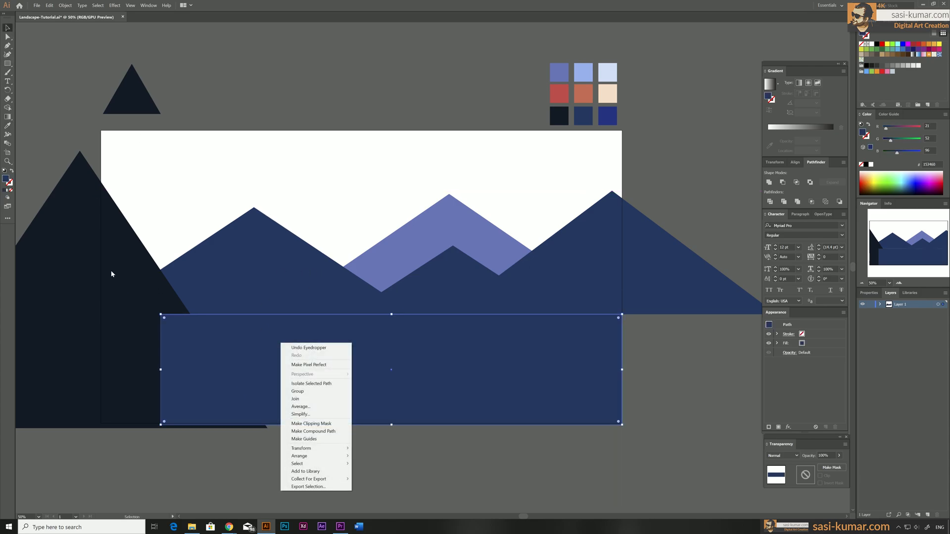
Bring the large dark foreground triangle in front of the navy base rectangle
left_click(111, 273)
right_click(110, 259)
mouse_move(154, 376)
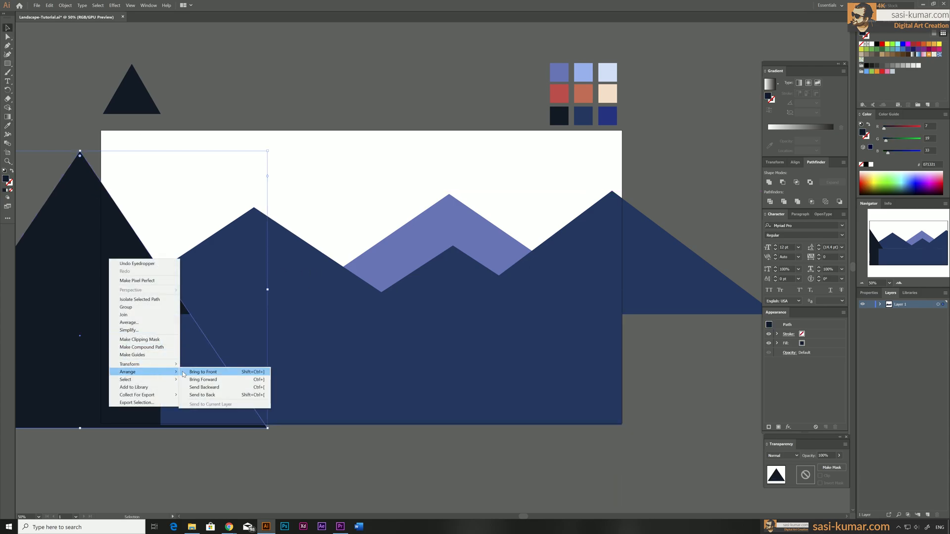
left_click(187, 372)
left_click(450, 159)
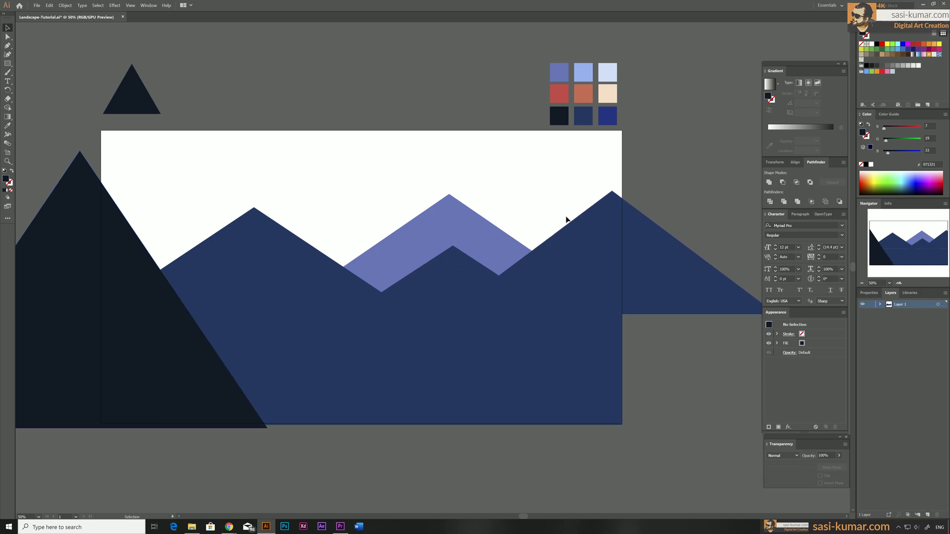
Copy the spare dark triangle and shrink it into a narrow tree at the foot of the leftmost navy mountain's slope
scroll(430, 76, "up", 1)
left_click_drag(148, 107, 172, 267)
left_click(322, 91)
key("ctrl+plus")
key("ctrl+plus")
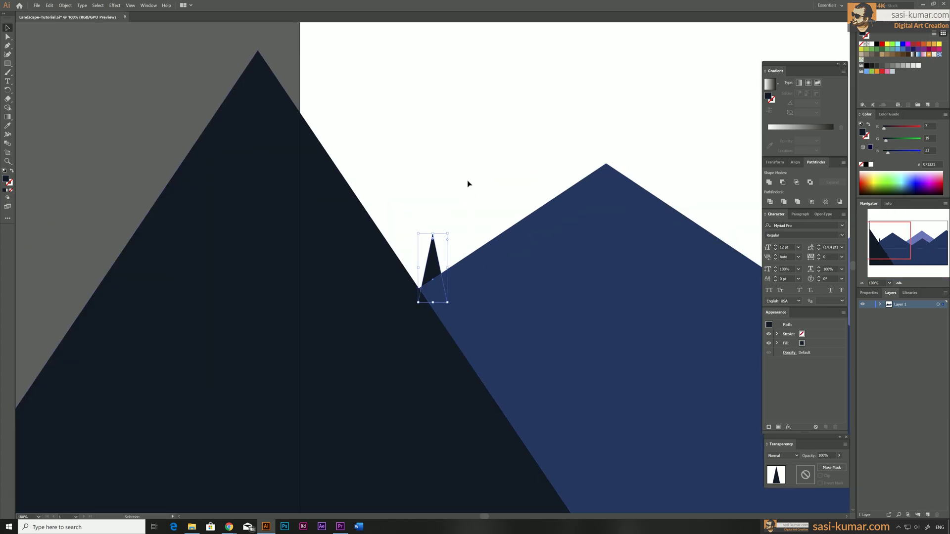
Copy the tree in varied sizes up the leftmost navy mountain's left slope and just past its peak
left_click_drag(452, 238, 245, 222)
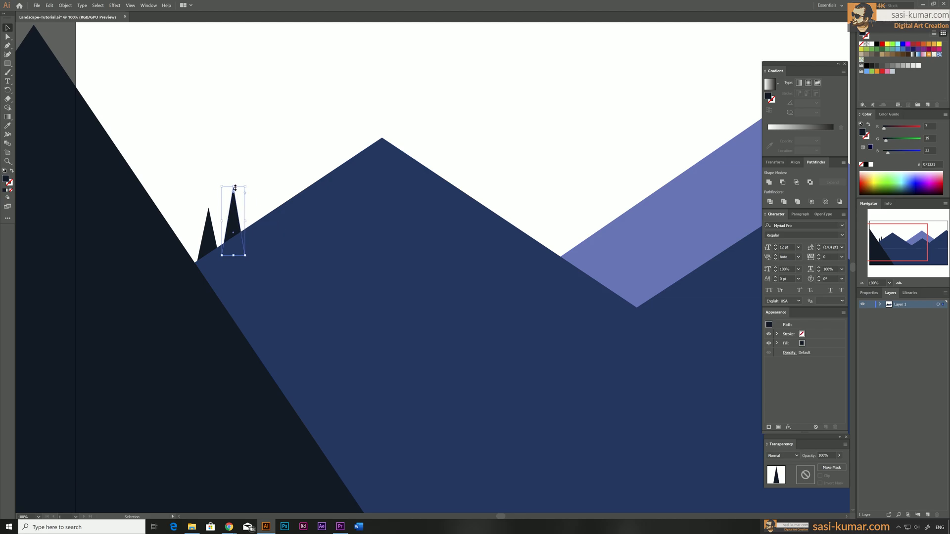
left_click_drag(233, 186, 322, 135)
left_click_drag(321, 173, 419, 130)
key("ctrl+z")
left_click(420, 132)
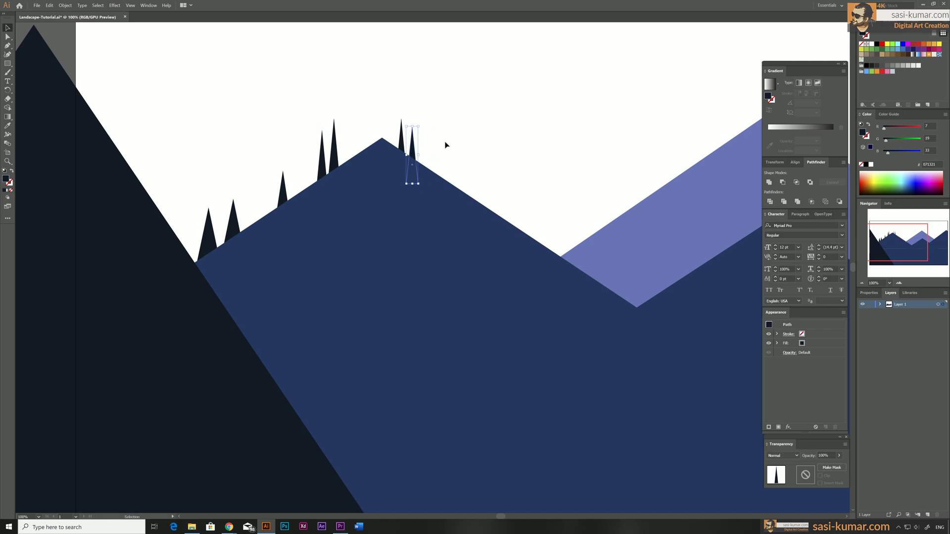
left_click(454, 161)
Place tree copies down the right slope of the leftmost navy mountain
left_click_drag(453, 161, 299, 132)
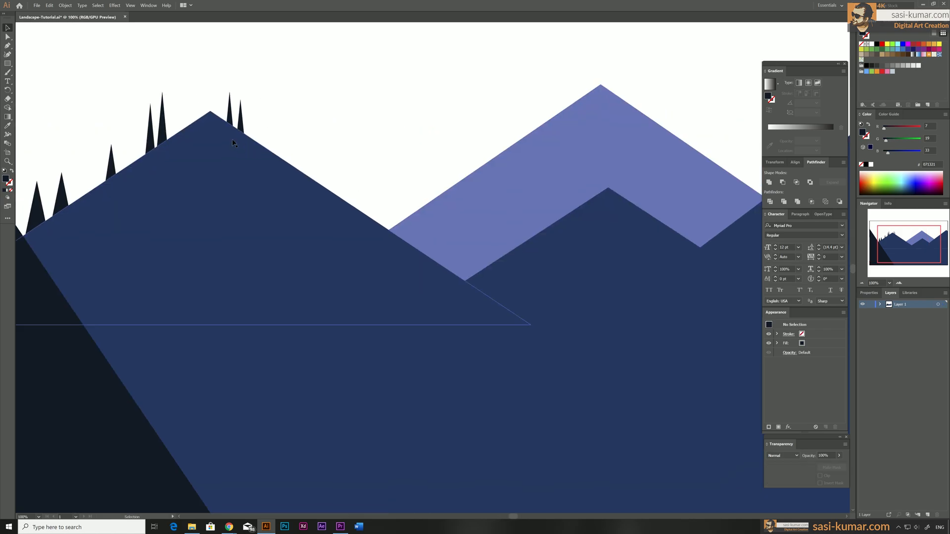
left_click_drag(161, 129, 280, 140)
left_click_drag(280, 141, 316, 189)
left_click_drag(316, 188, 359, 203)
key("ctrl+z")
mouse_move(359, 204)
left_mouse_down()
mouse_move(384, 203)
mouse_move(376, 204)
left_mouse_up()
left_click_drag(376, 204, 388, 227)
left_click_drag(388, 227, 461, 268)
Place tree copies along both slopes of the small middle navy mountain
left_click_drag(460, 269, 552, 223)
left_click_drag(552, 226, 559, 185)
key("ctrl+z")
left_click_drag(559, 185, 603, 187)
left_click_drag(603, 188, 619, 192)
left_click_drag(619, 191, 627, 186)
left_click_drag(627, 187, 674, 231)
Place tree copies up the left slope and peak of the rightmost navy mountain
left_click_drag(672, 252, 578, 105)
left_click_drag(578, 105, 585, 108)
left_click_drag(585, 109, 632, 89)
left_click_drag(247, 211, 252, 215)
left_click(414, 119)
Nudge trees on the leftmost navy mountain and add small tree copies beside those on its left slope
key("ctrl+minus")
key("space")
left_click_drag(253, 163, 394, 187)
left_click_drag(298, 246, 308, 250)
left_click_drag(328, 260, 331, 260)
left_click(258, 204)
left_click_drag(272, 226, 193, 214)
left_click_drag(193, 214, 175, 226)
left_click_drag(175, 226, 150, 246)
left_click(186, 172)
key("space")
left_click_drag(235, 149, 179, 151)
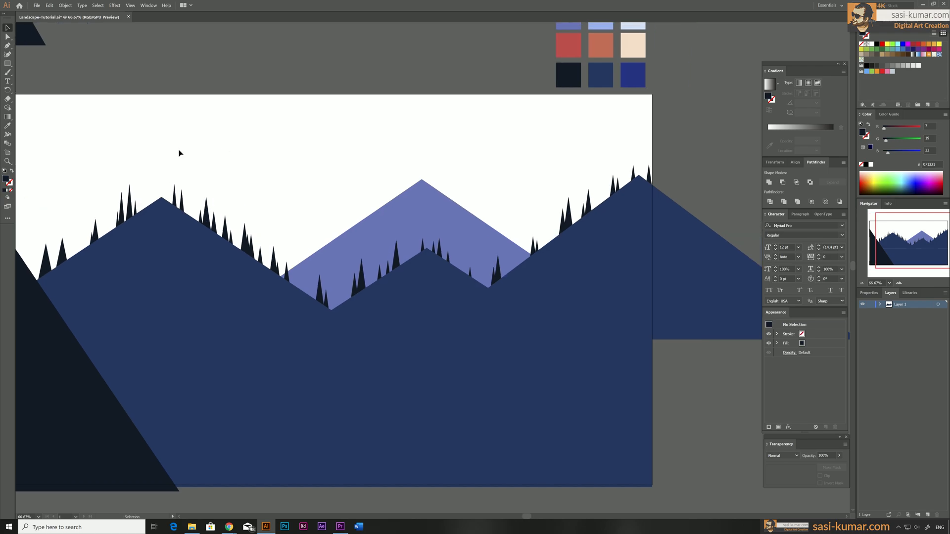
Keep a spare tree copy above the artboard, then unite the navy mountains, base rectangle and trees, excluding the periwinkle mountain
left_click_drag(496, 284, 464, 72)
key("ctrl+minus")
key("space")
left_click_drag(630, 336, 691, 186)
left_click_drag(263, 184, 168, 208)
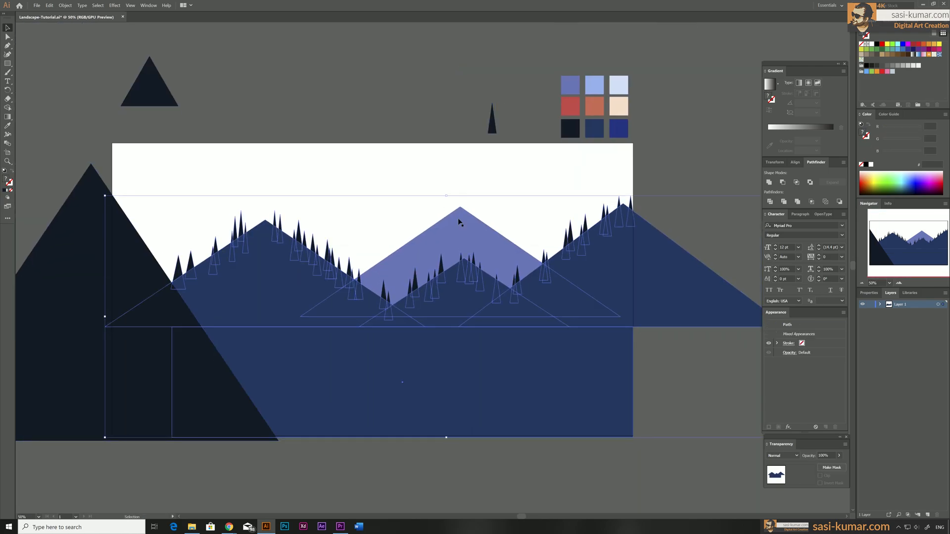
left_click(460, 220, "shift")
left_click(769, 182)
Place small copies of the spare tree up the periwinkle mountain's left slope to its peak
left_click(459, 230)
key("ctrl+plus")
left_click_drag(476, 90, 321, 286)
left_click_drag(321, 280, 356, 260)
left_click_drag(356, 259, 359, 251)
left_click_drag(358, 250, 389, 233)
left_click_drag(390, 232, 419, 214)
left_click_drag(419, 215, 440, 212)
Place small tree copies from the periwinkle mountain's peak down its right slope
left_click_drag(440, 212, 444, 206)
left_click_drag(445, 206, 475, 224)
left_click_drag(474, 224, 484, 238)
left_click_drag(483, 237, 508, 241)
left_click_drag(508, 241, 514, 253)
left_click_drag(514, 253, 518, 262)
left_click_drag(518, 262, 534, 262)
Unite the periwinkle mountain with its trees and fill the shape with the periwinkle palette color
left_click_drag(534, 202, 317, 292)
left_click(452, 318, "shift")
key("ctrl+4")
key("i")
left_click(579, 34)
key("v")
left_click(376, 70)
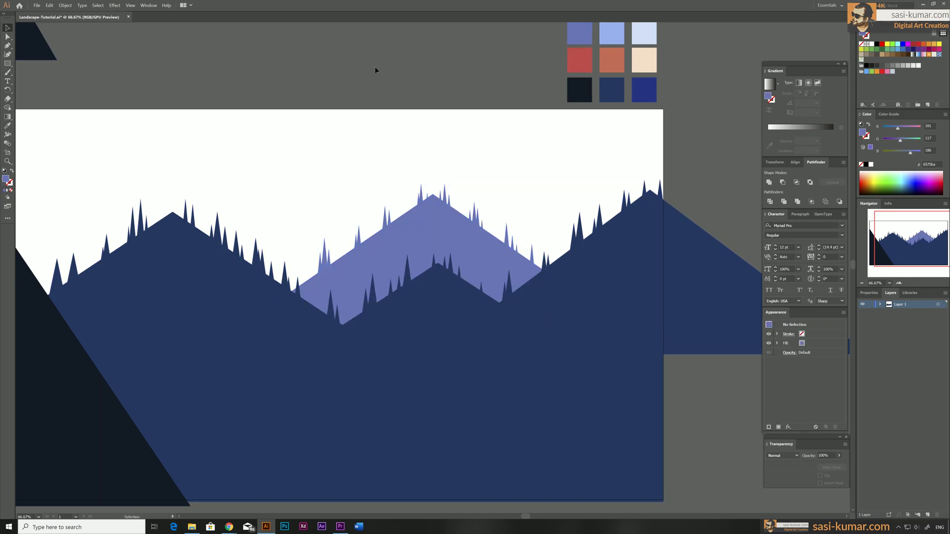
key("ctrl+minus")
left_click_drag(304, 150, 350, 149)
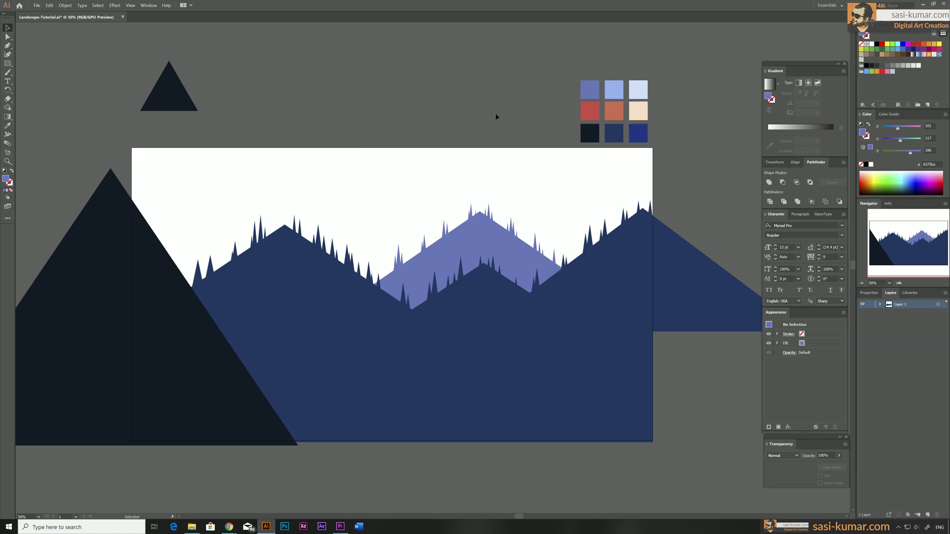
left_click_drag(428, 107, 441, 102)
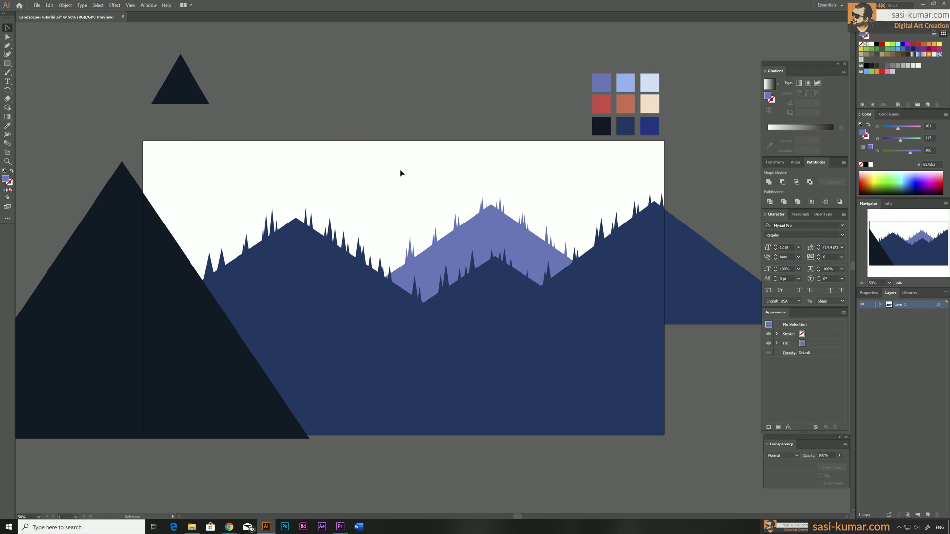
left_click(178, 88)
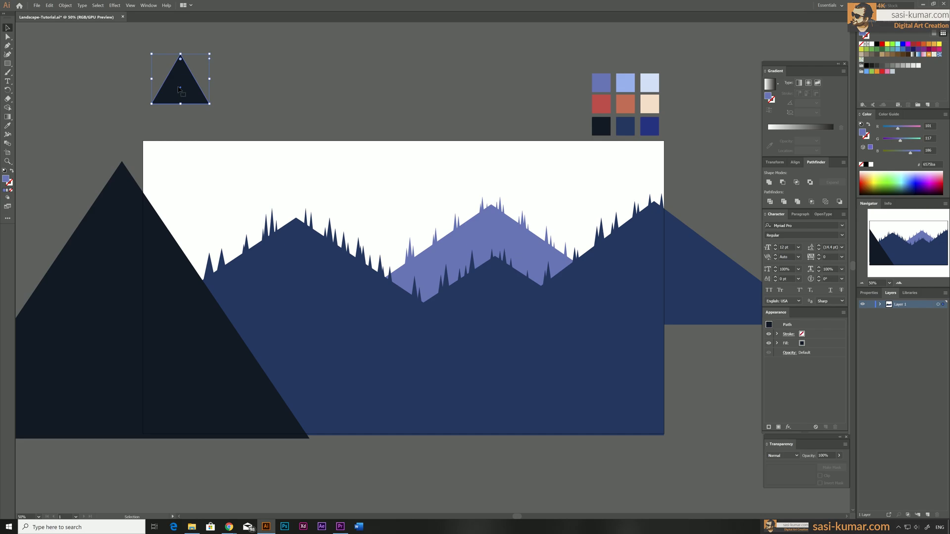
left_click(153, 282)
left_click(392, 363)
left_click(351, 146)
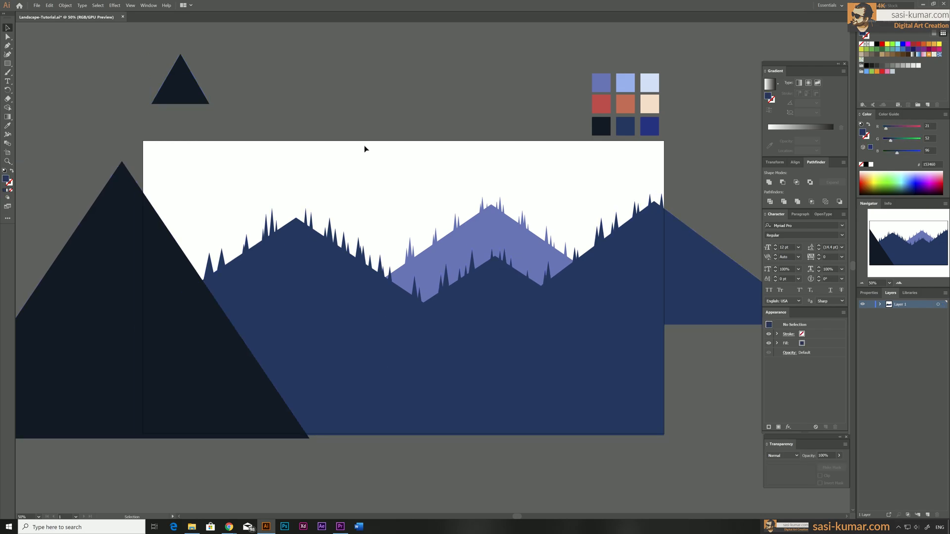
left_click_drag(365, 148, 371, 145)
key("ctrl+minus")
Start a Pen tool ground outline inside the dark triangle's base, stepping down toward the artboard's lower middle
left_click(8, 46)
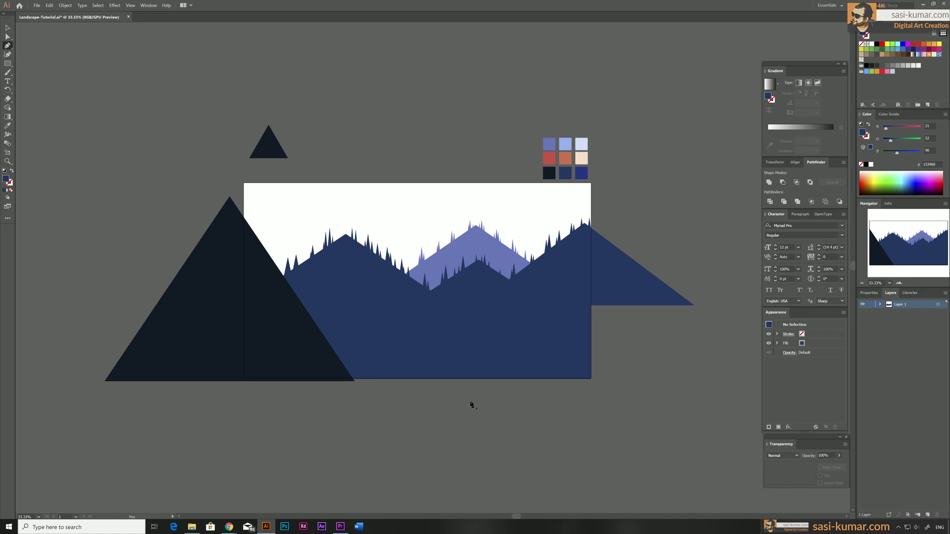
key("ctrl+plus")
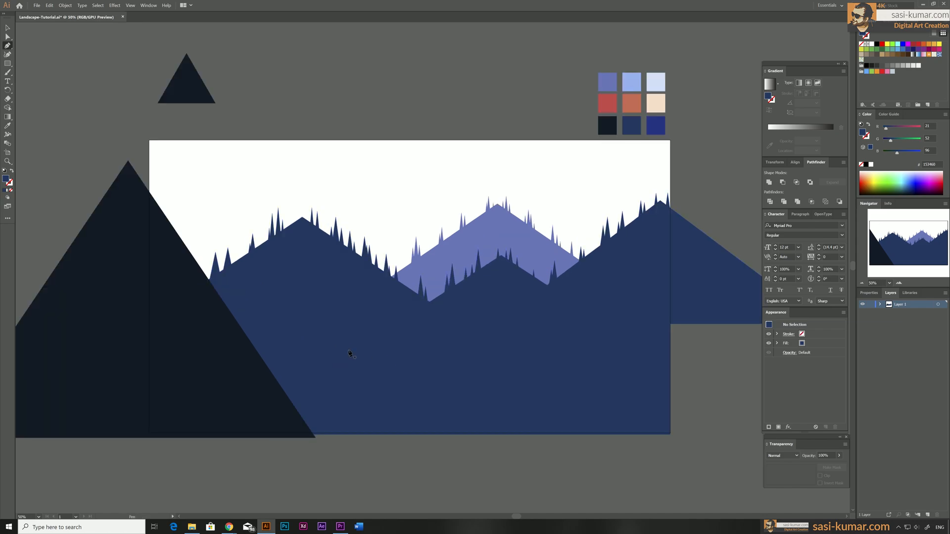
left_click(221, 386)
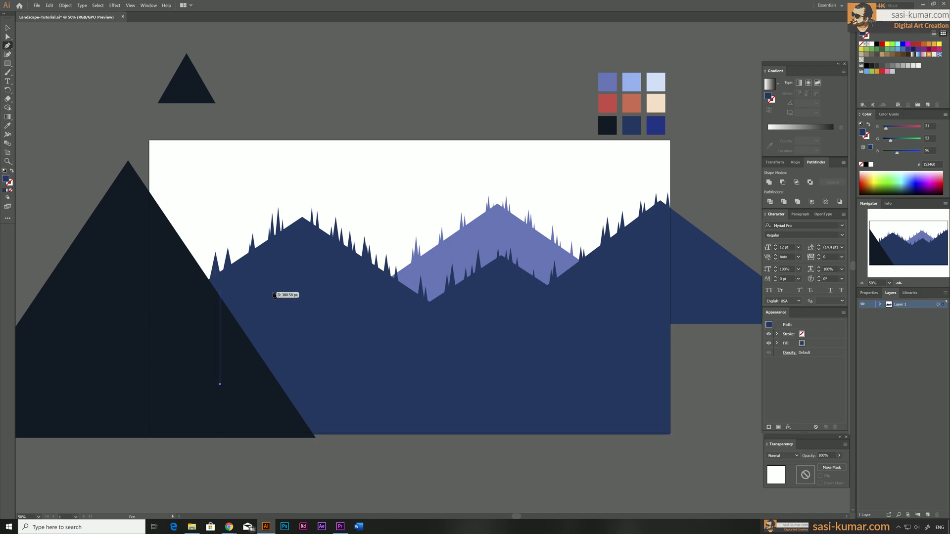
left_click(339, 385)
left_click(346, 392)
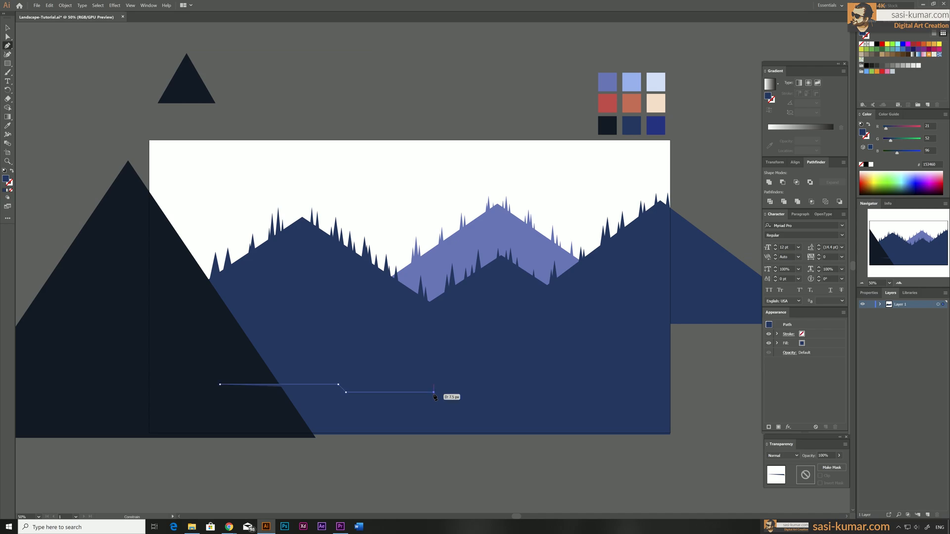
left_click(433, 392)
left_click(445, 404)
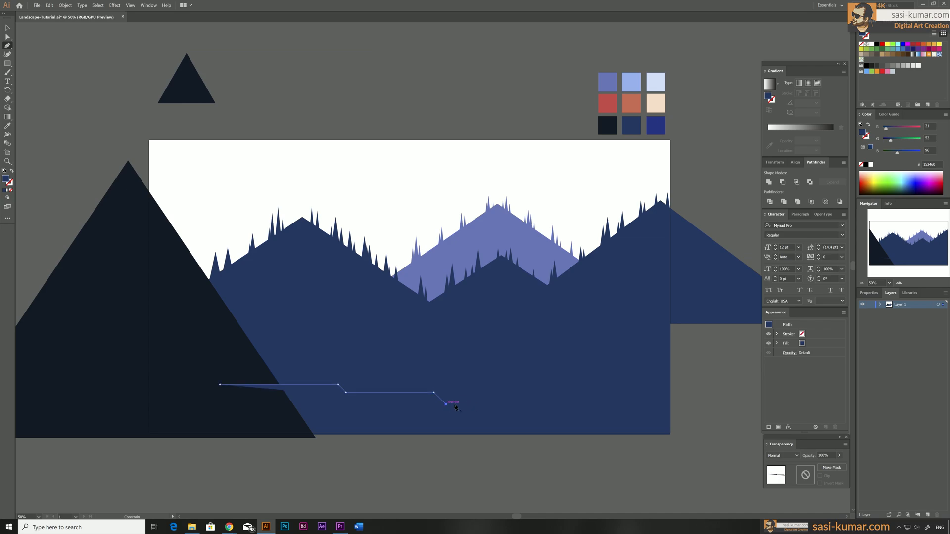
left_click(505, 404)
Continue the ground outline in rising steps past the artboard's right edge and close it below the artboard
left_click(536, 375)
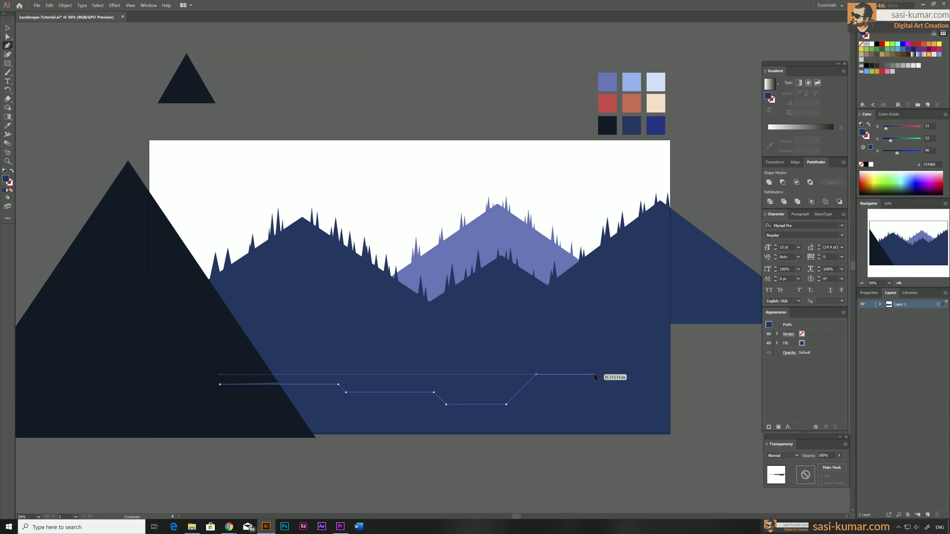
left_click(594, 374)
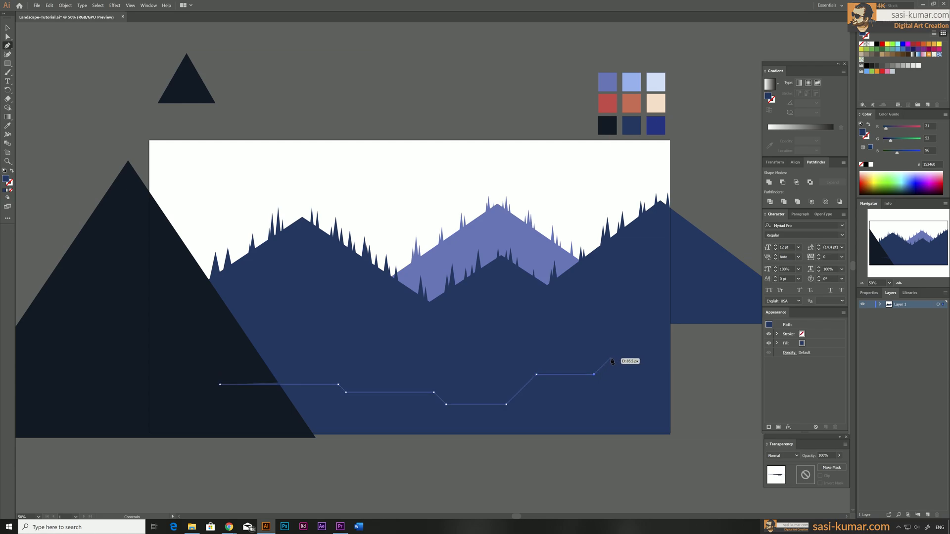
left_click(609, 359)
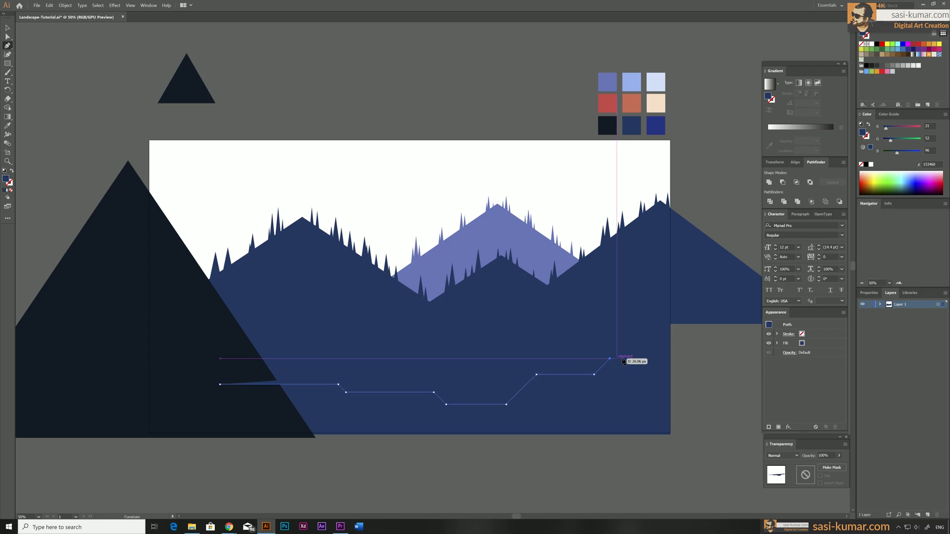
left_click(661, 358)
left_click(672, 346)
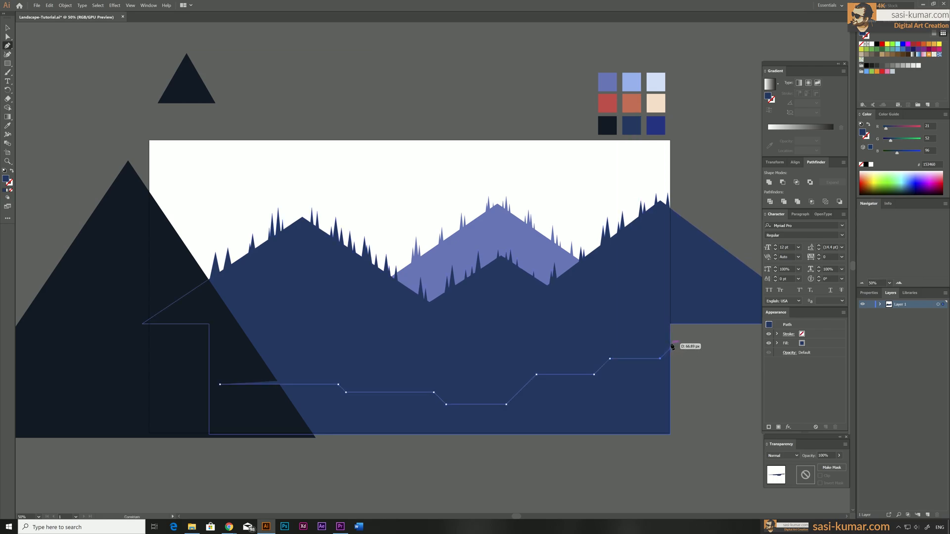
left_click(705, 347)
left_click(705, 469)
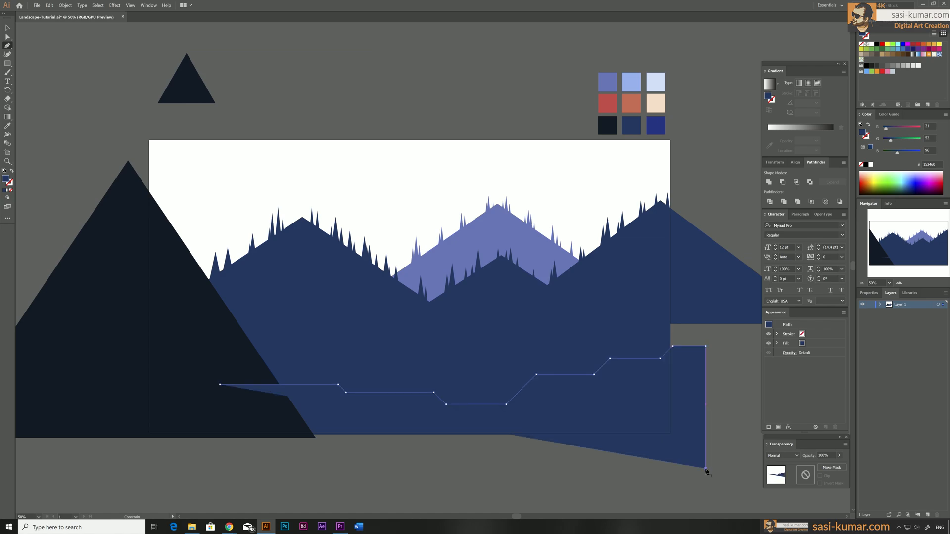
left_click(219, 468)
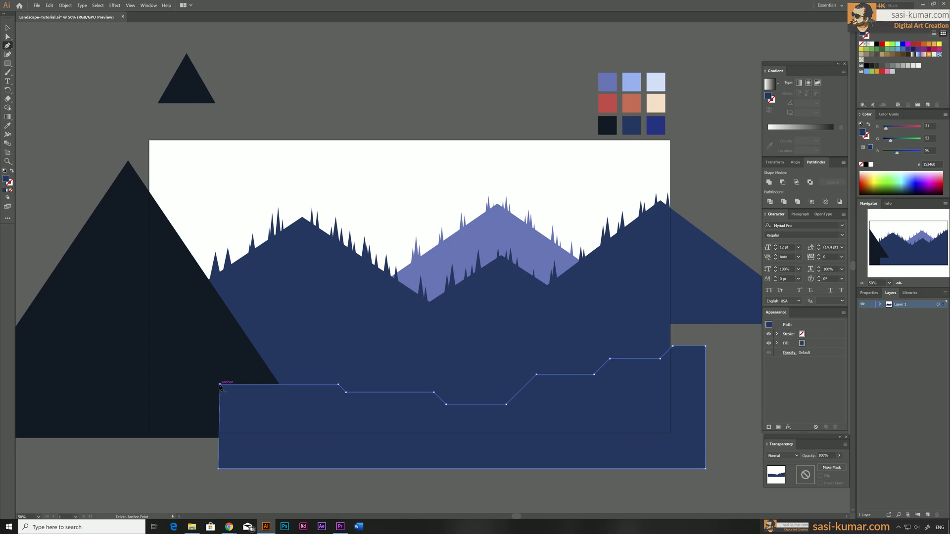
Fill the stepped ground shape with the dark foreground triangle's color
key("i")
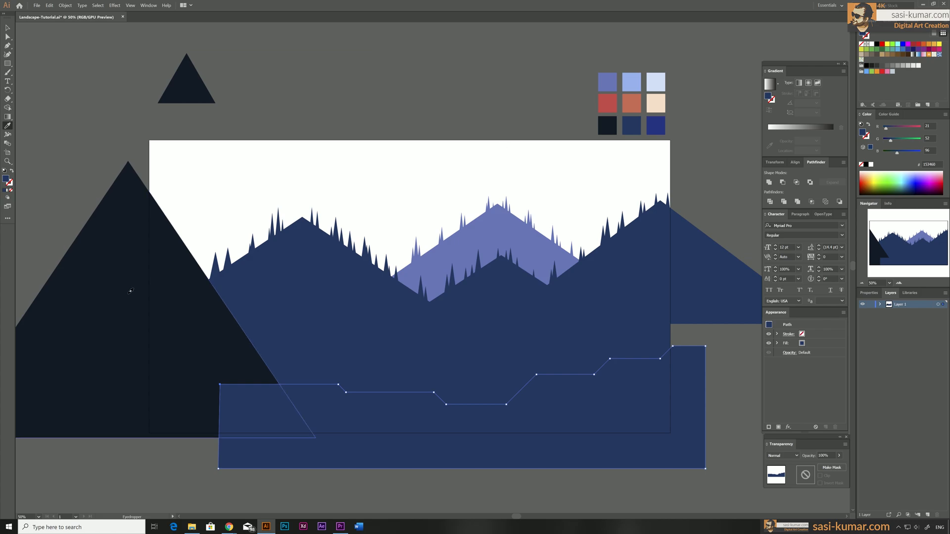
left_click(136, 296)
key("v")
left_click(310, 109)
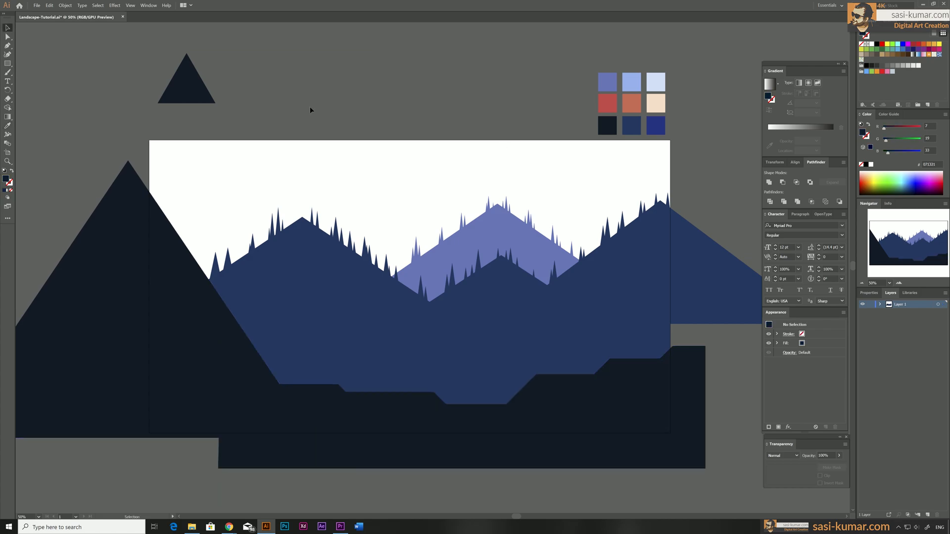
Start a second Pen tool ground outline at the dark slope's base, rising to a plateau and dropping to a lower ledge
key("p")
left_click(261, 381)
left_click(322, 381, "shift")
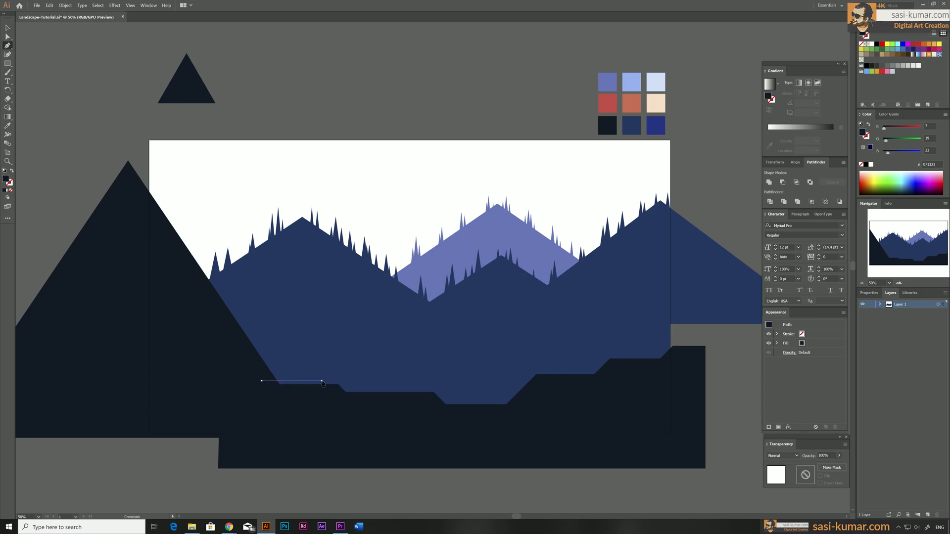
left_click(352, 350, "shift")
left_click(445, 350, "shift")
left_click(462, 367, "shift")
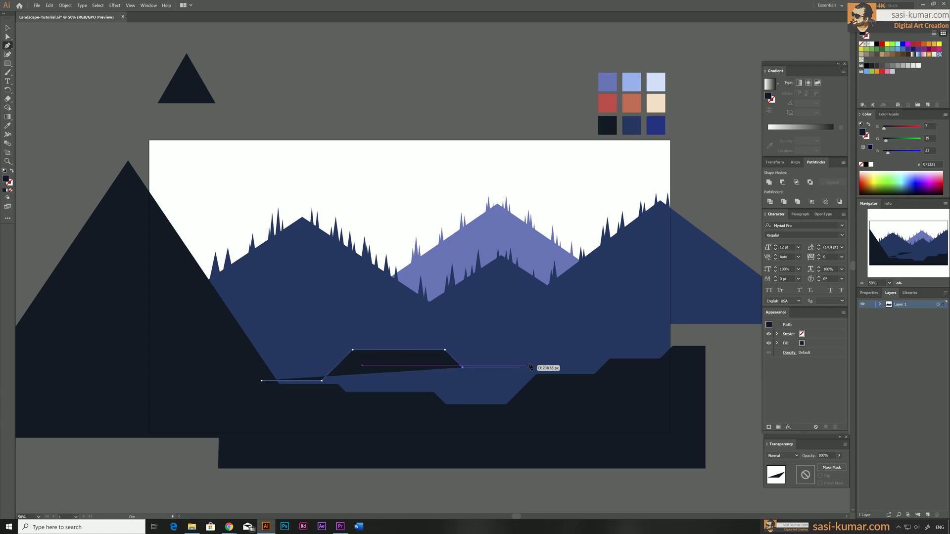
left_click(533, 368, "shift")
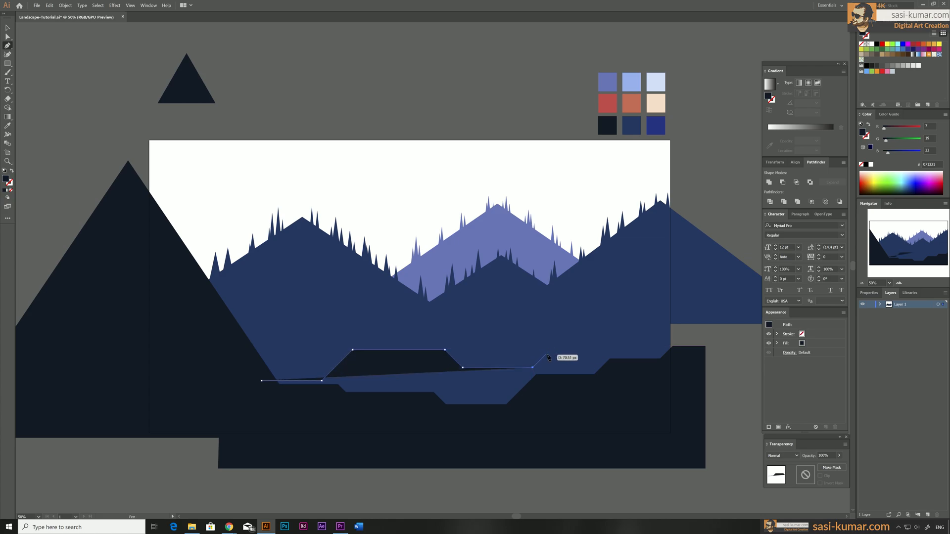
Extend the second ground outline over another plateau, down past the artboard's right edge, and close it below the artboard
left_click(546, 354, "shift")
left_click(617, 354, "shift")
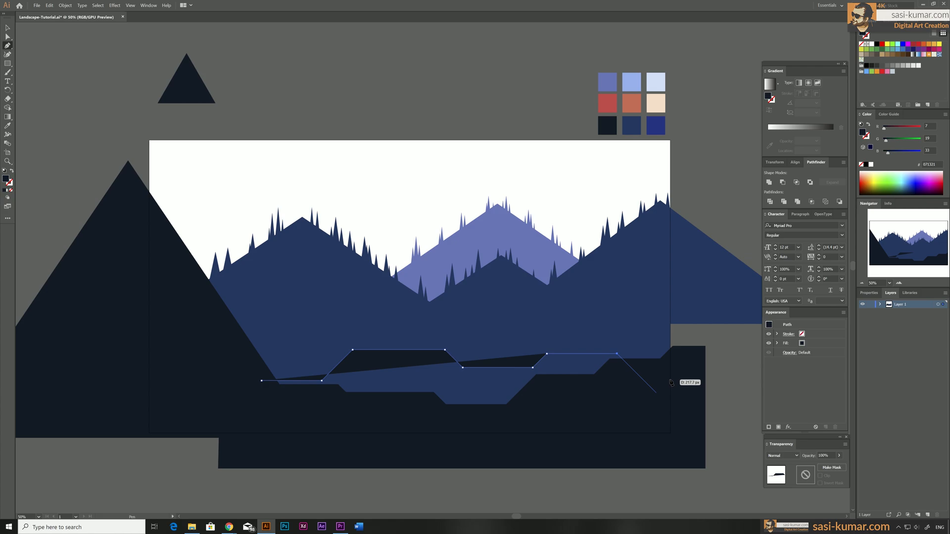
left_click(671, 383, "shift")
left_click(712, 384, "shift")
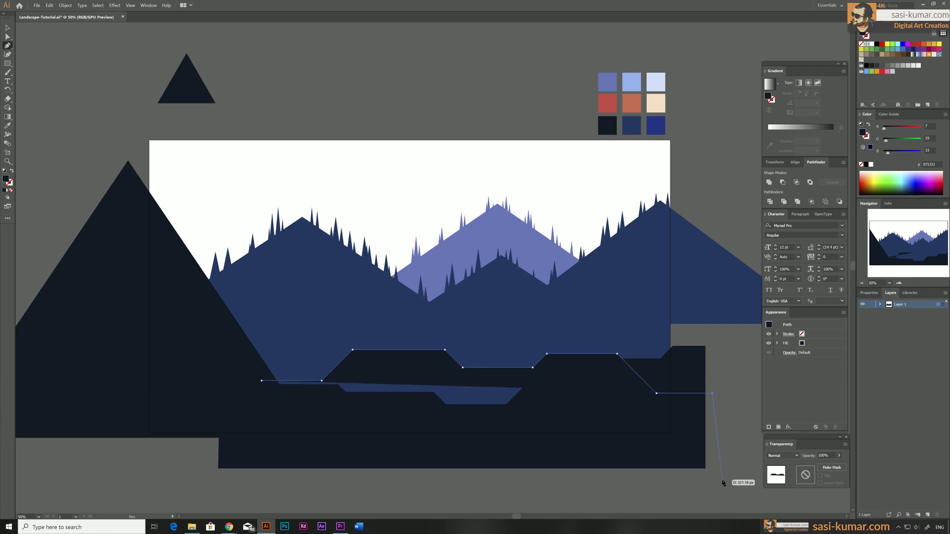
left_click(718, 481)
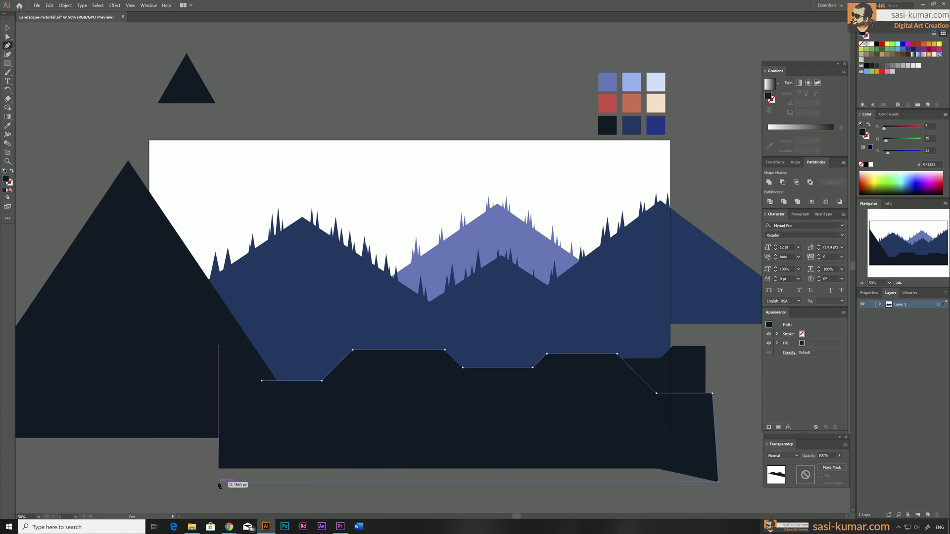
left_click(218, 482)
left_click(262, 381)
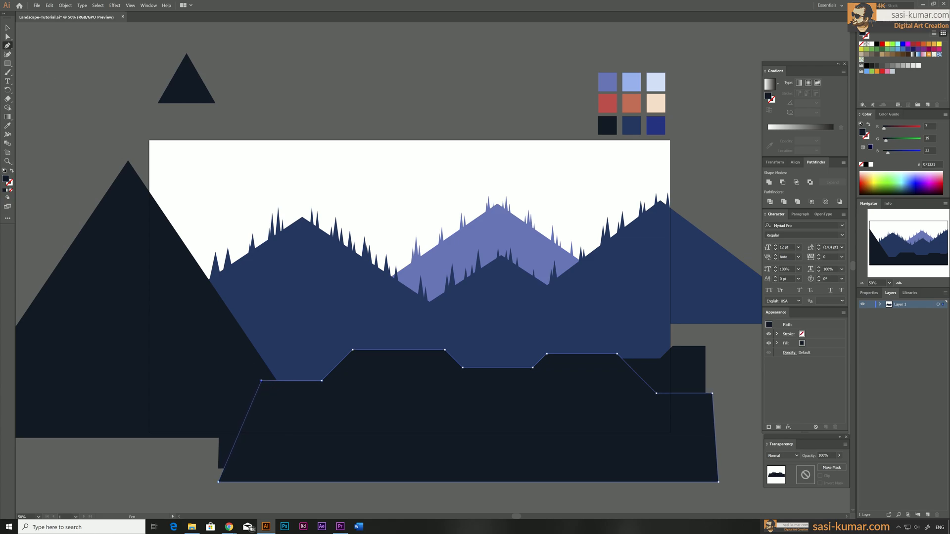
left_click(7, 28)
left_click(431, 91)
Bring the lower stepped ground shape to the front, then bring the large dark triangle in front of it
right_click(416, 361)
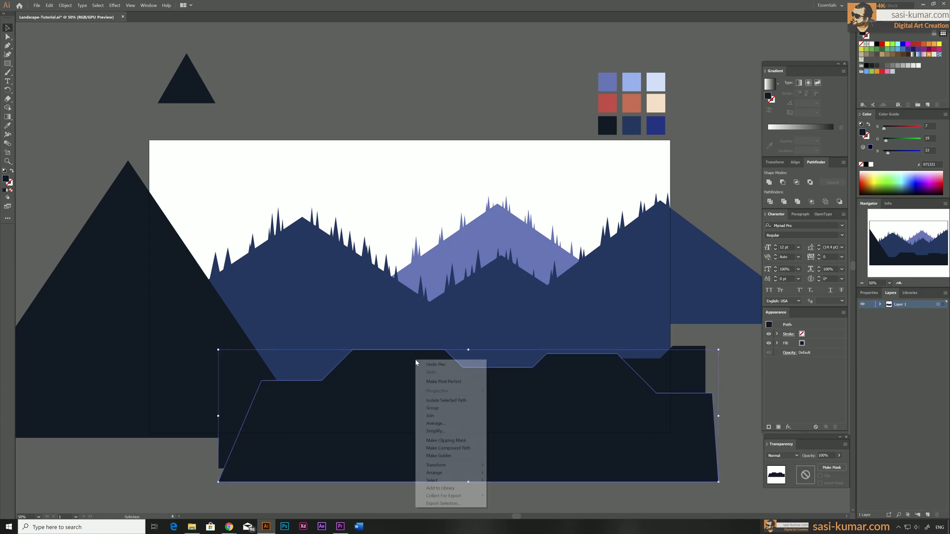
left_click(684, 376)
right_click(684, 373)
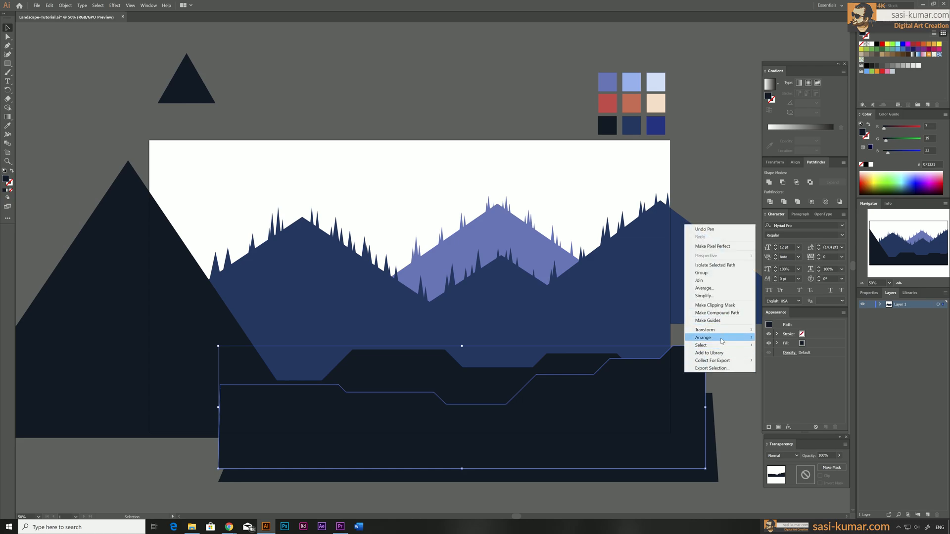
mouse_move(710, 337)
left_click(787, 337)
left_click(147, 247)
right_click(146, 247)
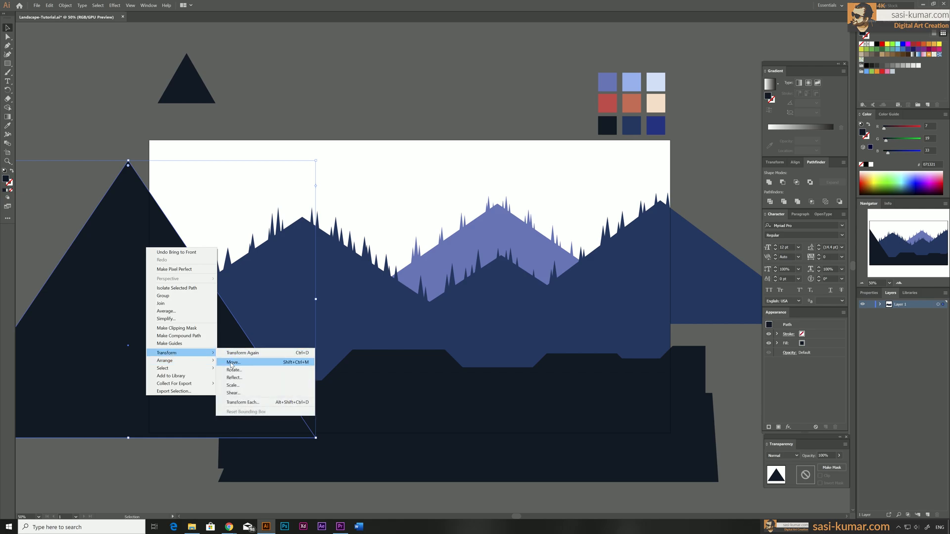
left_click(234, 360)
left_click(370, 124)
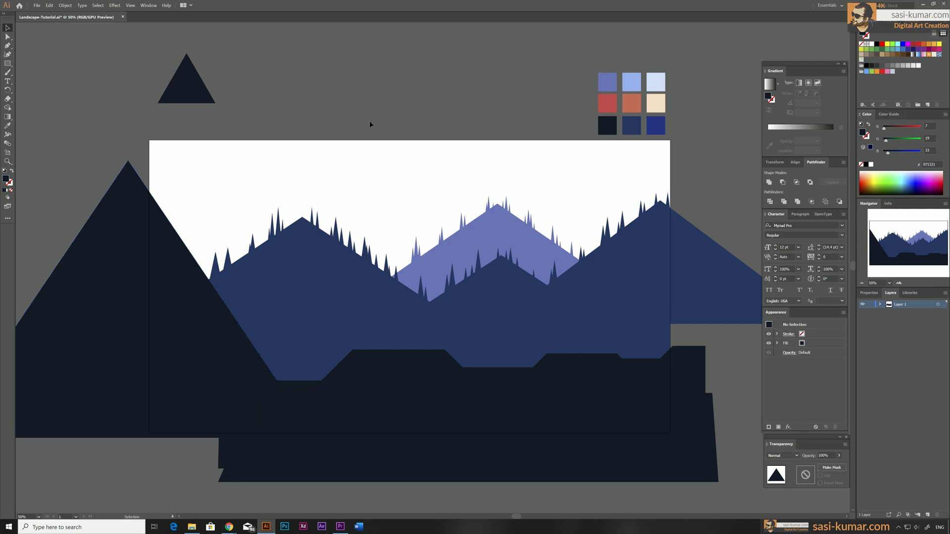
Move the navy tree-lined mountain range and the purple mountain behind it lower, closer to the ground shapes
left_click_drag(622, 281, 631, 315)
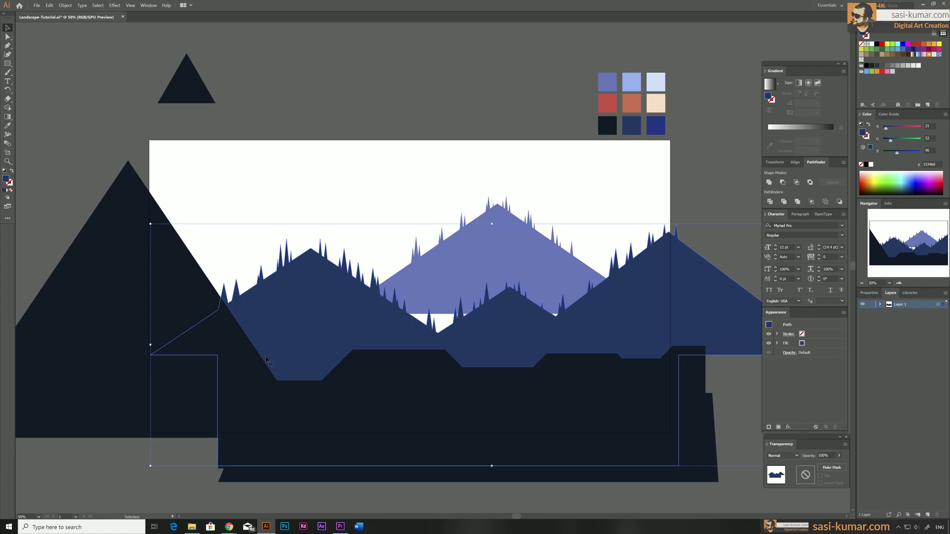
left_click(372, 429)
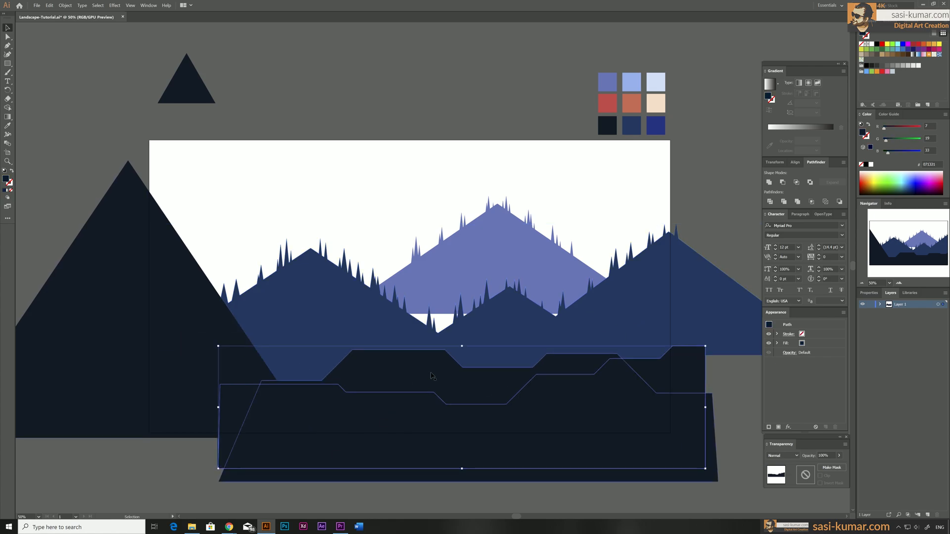
left_click(482, 249)
left_click_drag(482, 250, 482, 288)
left_click(505, 78)
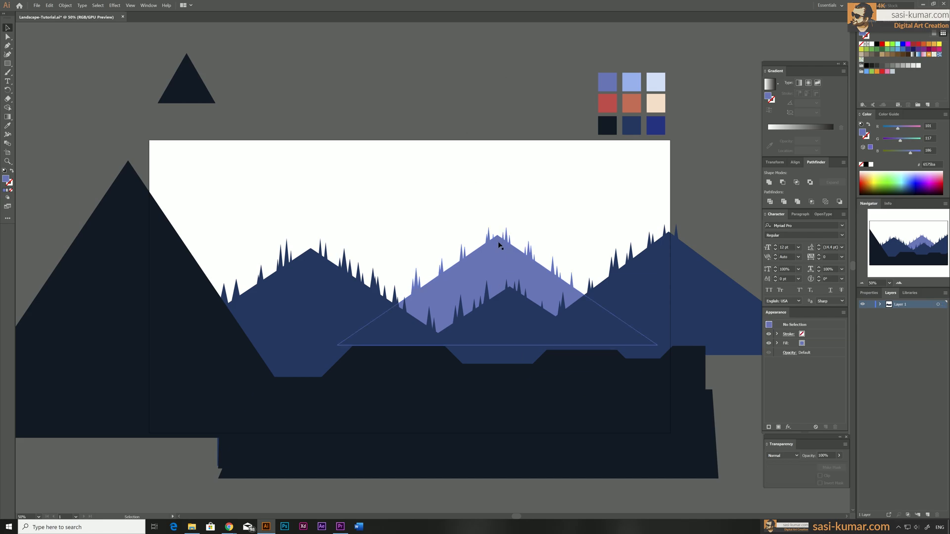
Recolor the far mountain with the palette's palest blue and the tree-lined range in front with the light blue swatch
left_click(502, 265)
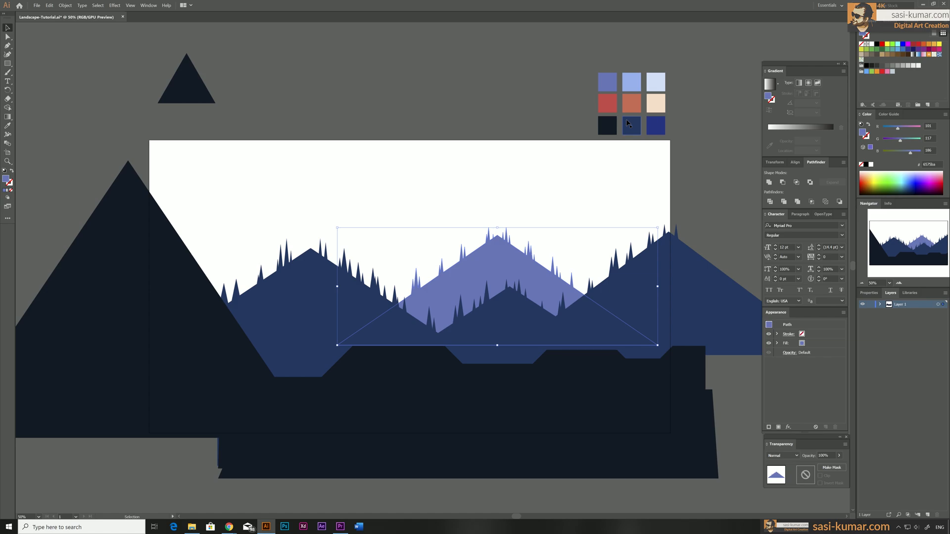
key("i")
left_click(656, 82)
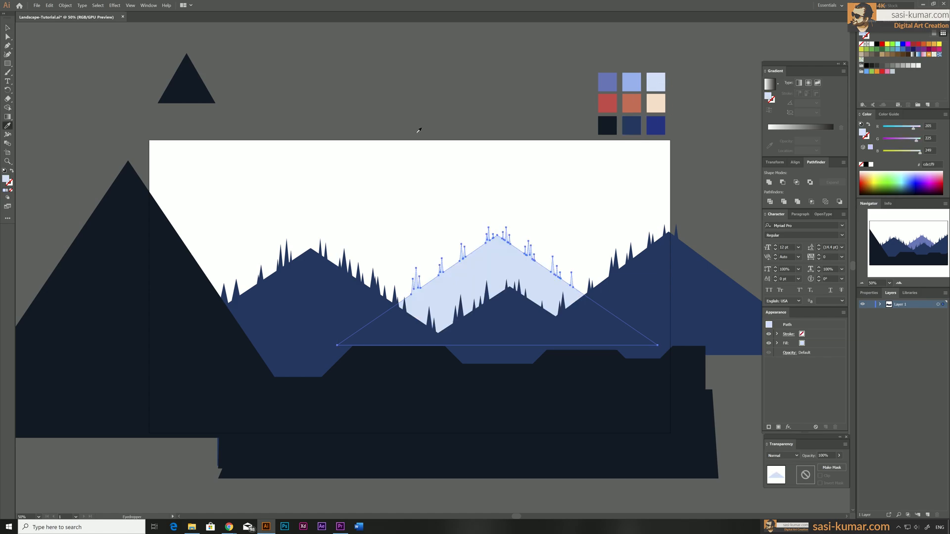
key("v")
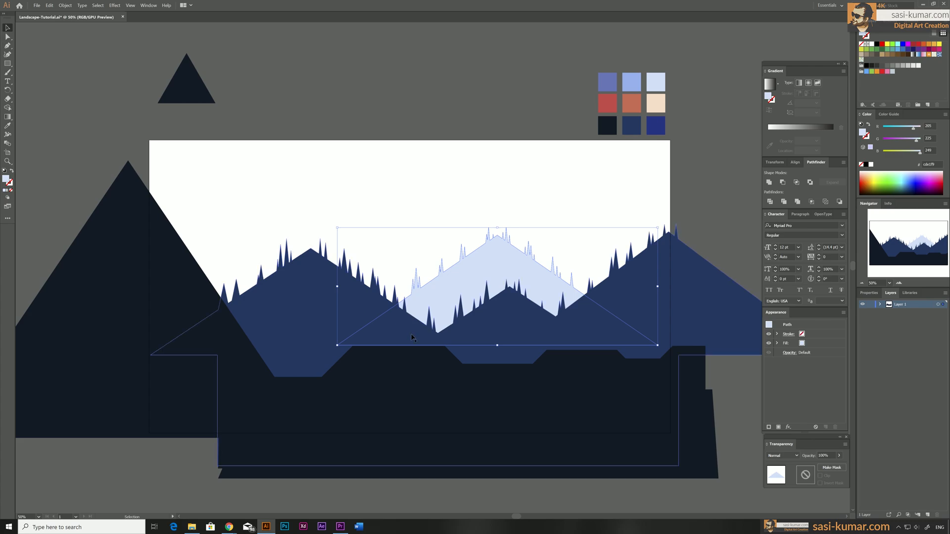
left_click(412, 338)
key("i")
left_click(639, 83)
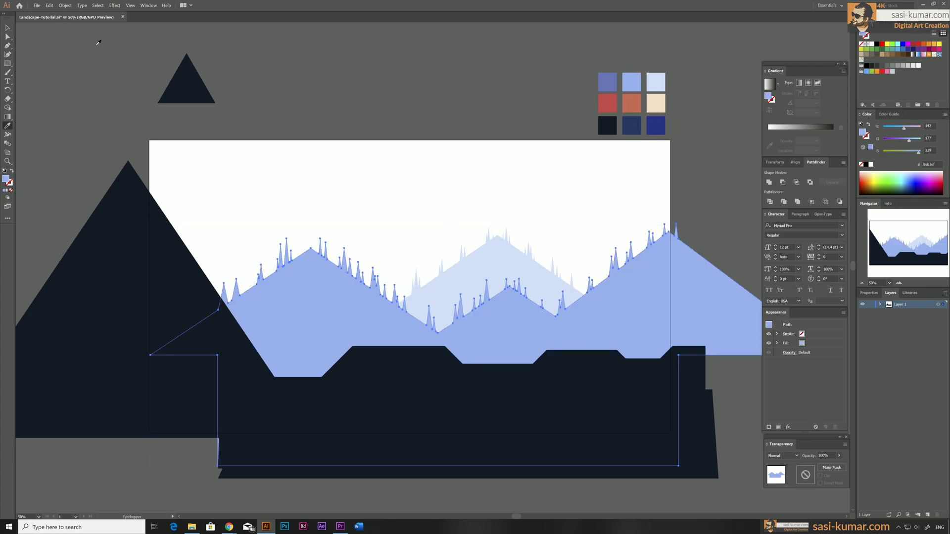
Recolor the rear stepped ground shape with the palette's periwinkle purple swatch
key("a")
left_click(404, 402)
left_click(412, 370)
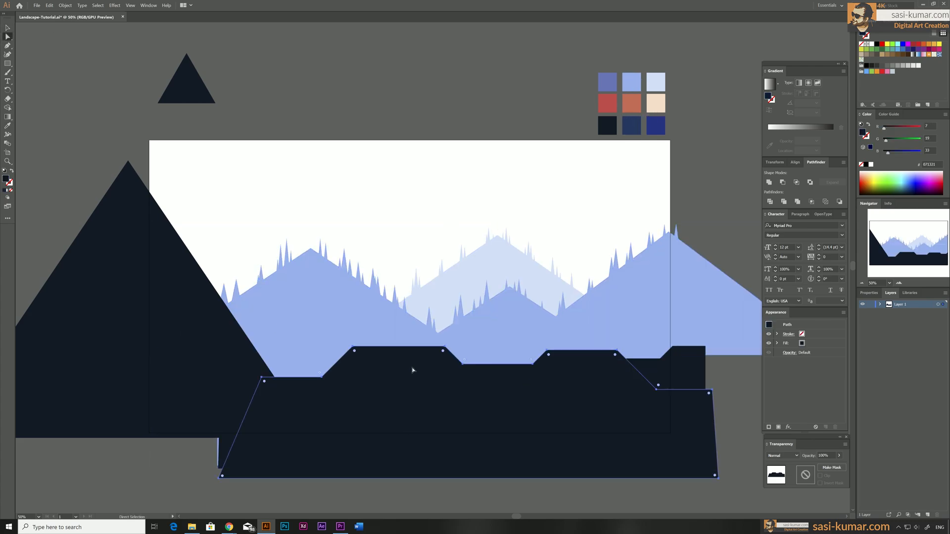
key("i")
left_click(607, 82)
key("a")
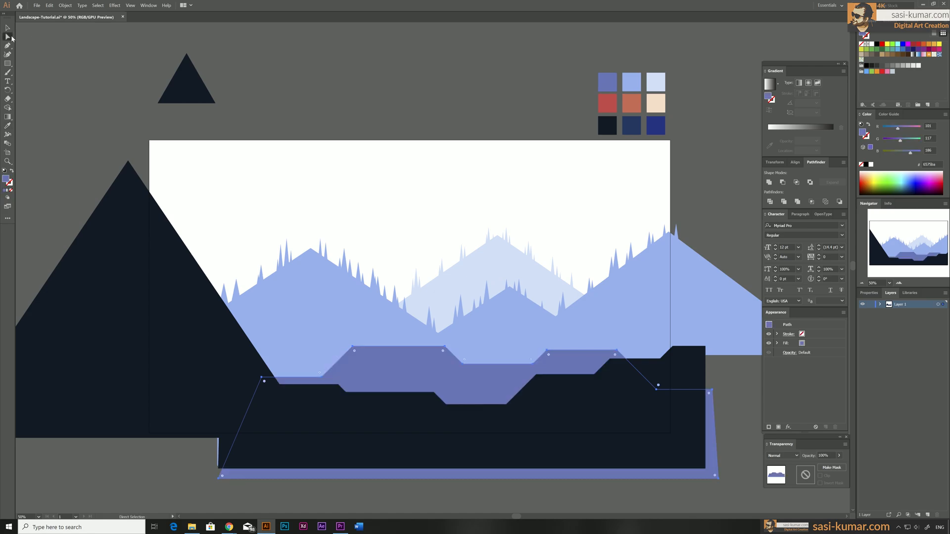
Recolor the front stepped ground shape with the palette's navy swatch, leaving nothing selected
left_click(360, 417)
key("i")
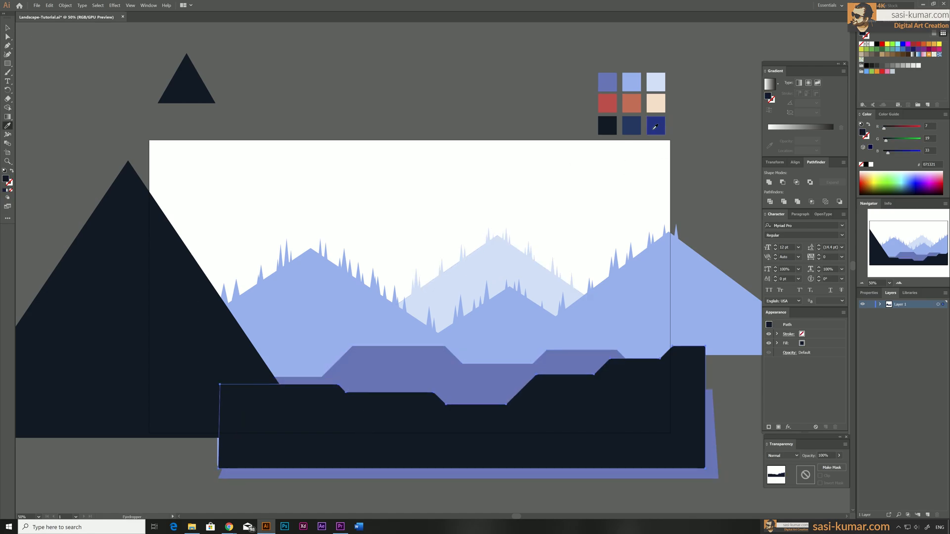
left_click(654, 127)
key("v")
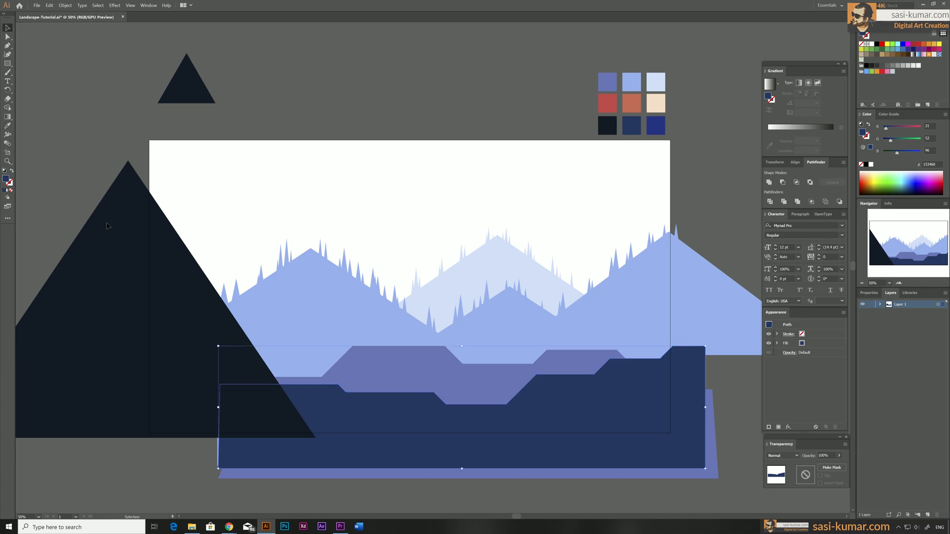
left_click(140, 268)
left_click(497, 102)
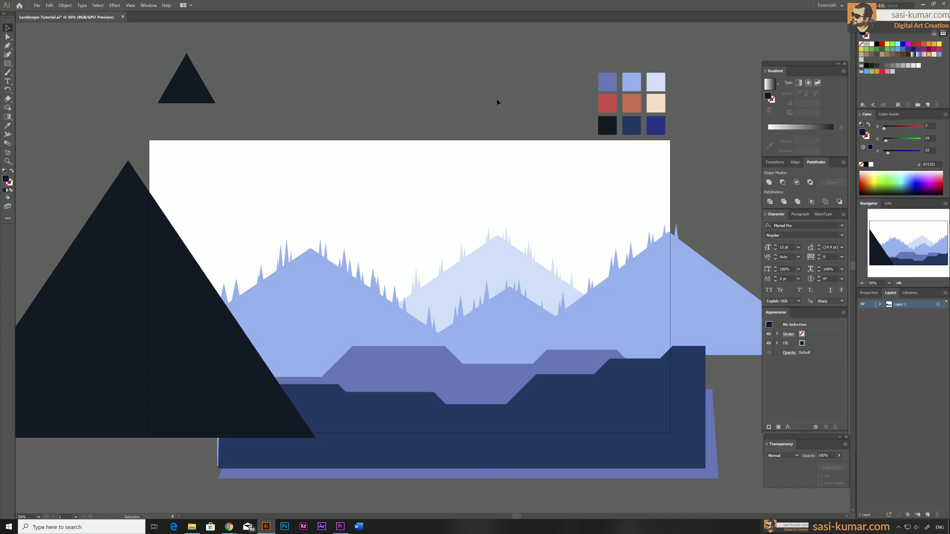
Draw a rectangle over all the artwork from the artboard's upper-left corner to its lower-right corner
left_click_drag(462, 115, 459, 107)
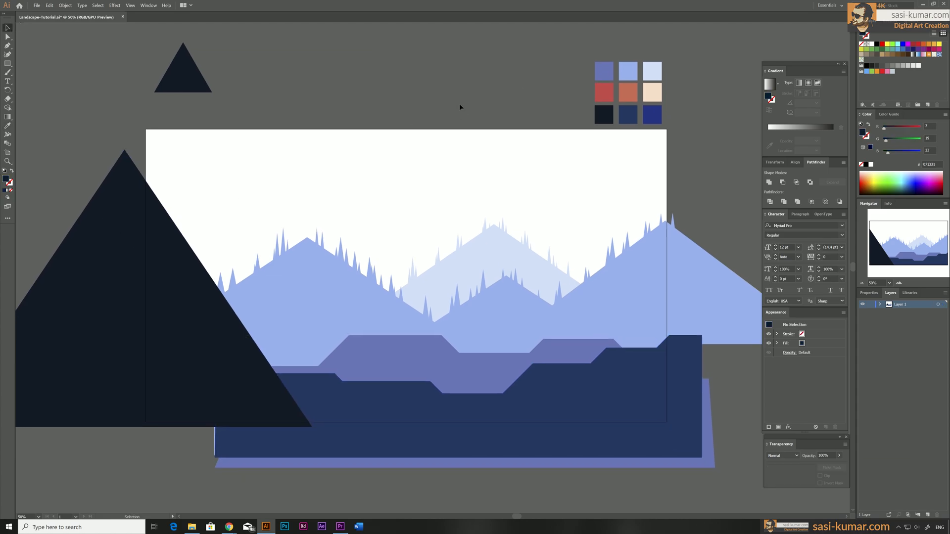
left_click_drag(413, 101, 421, 101)
left_click(7, 64)
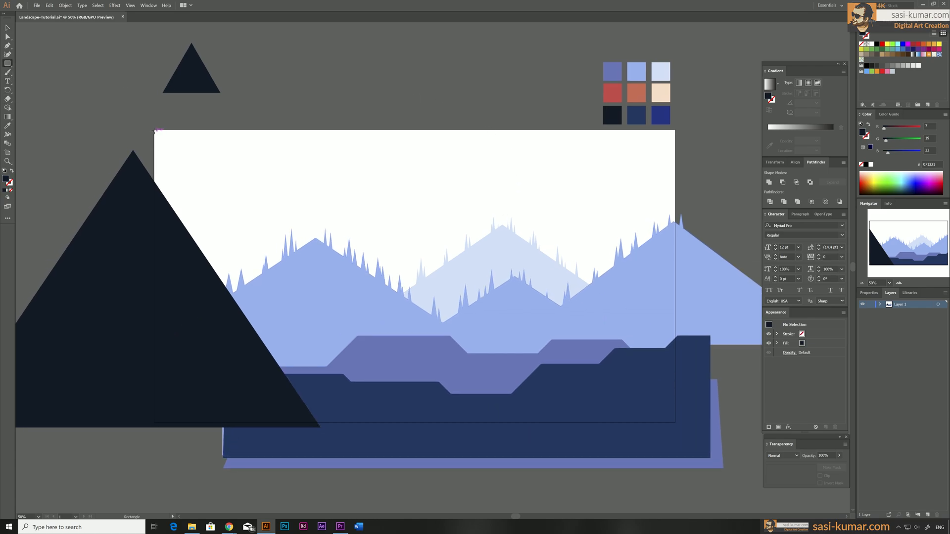
left_click_drag(154, 130, 677, 423)
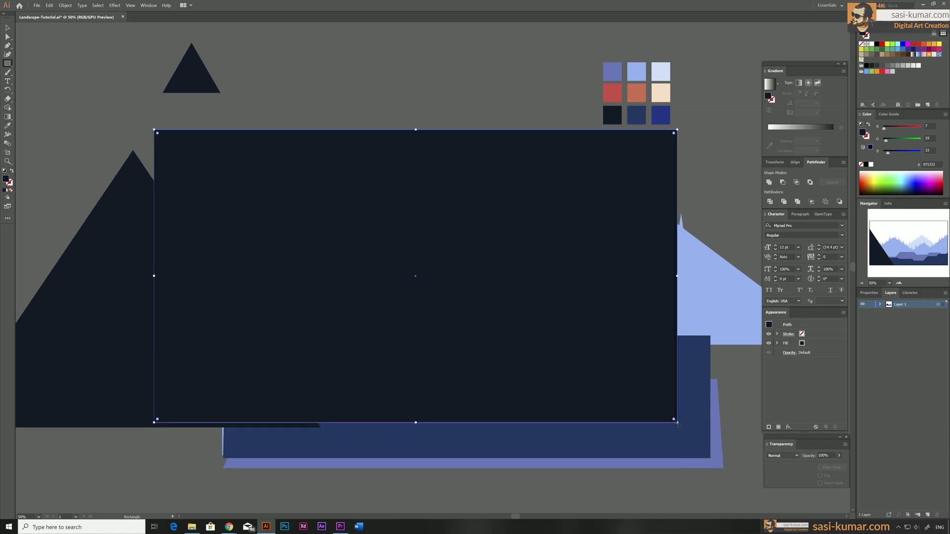
key("v")
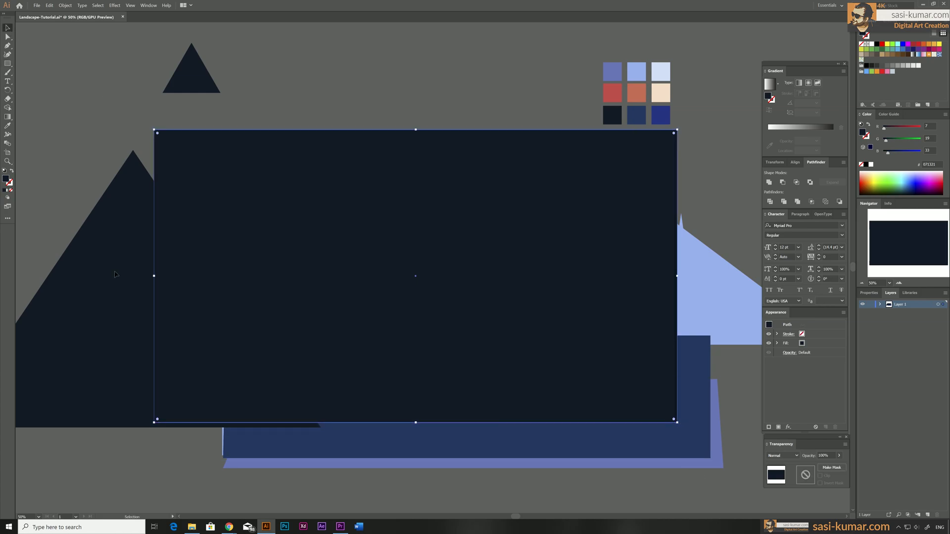
Make a clipping mask from the rectangle and all the landscape shapes
key("ctrl+a")
right_click(295, 210)
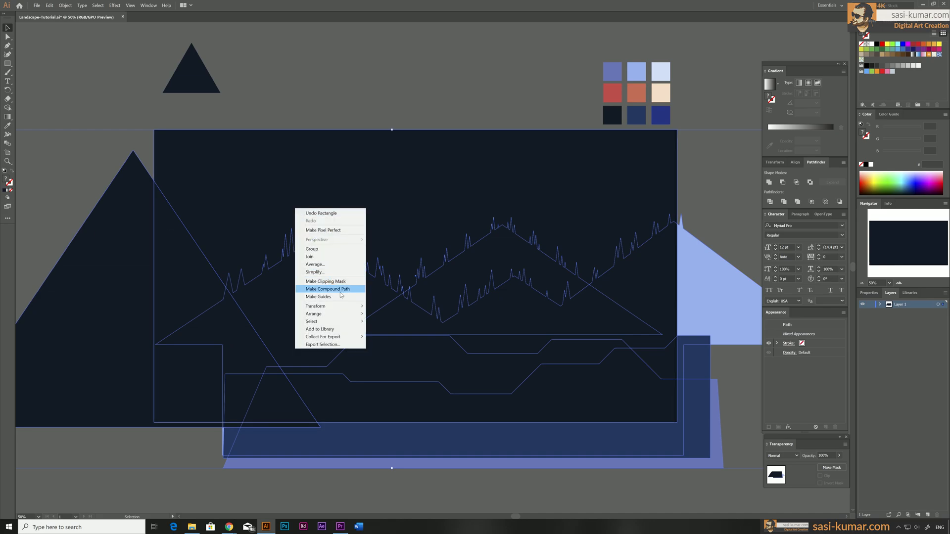
left_click(354, 283)
left_click(386, 86)
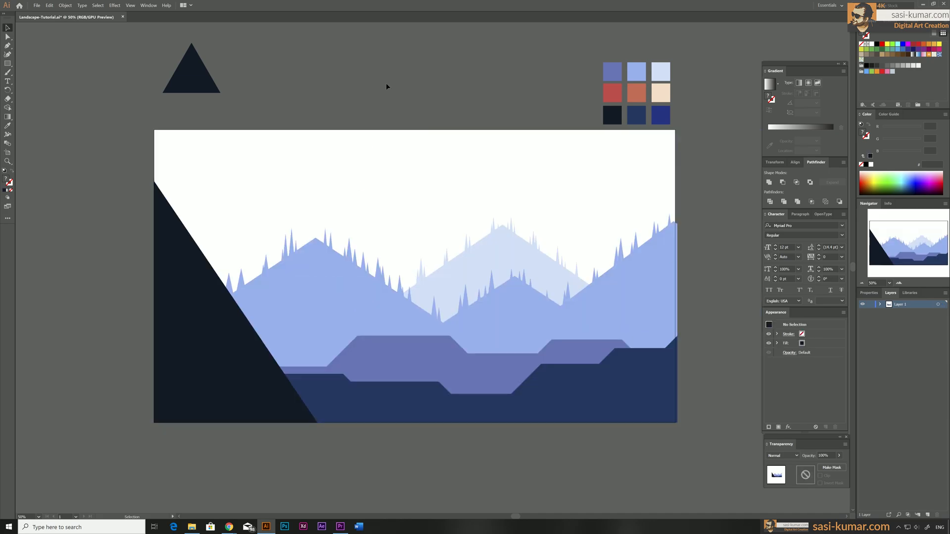
Isolate the clip group, narrow its clipping rectangle to the artboard's right edge, and exit isolation mode
left_click_drag(393, 82, 323, 99)
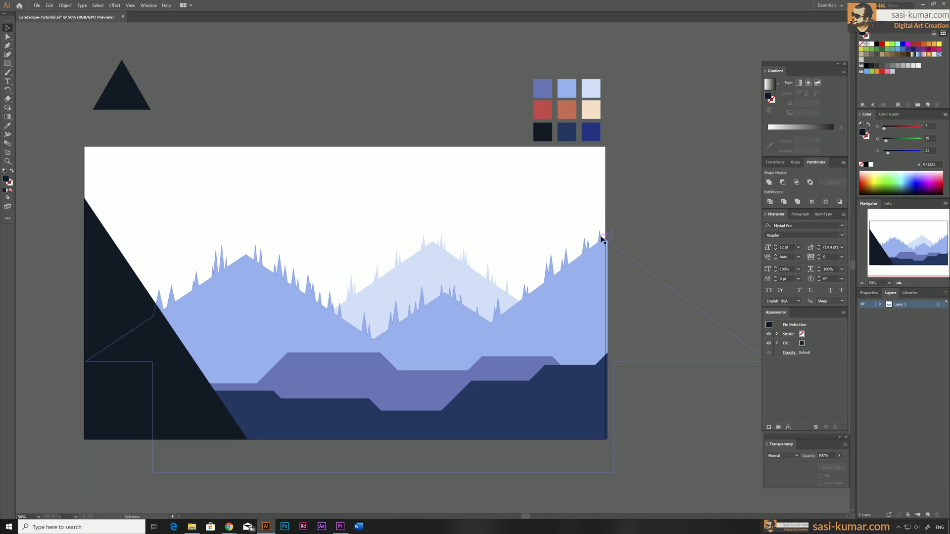
double_click(608, 236)
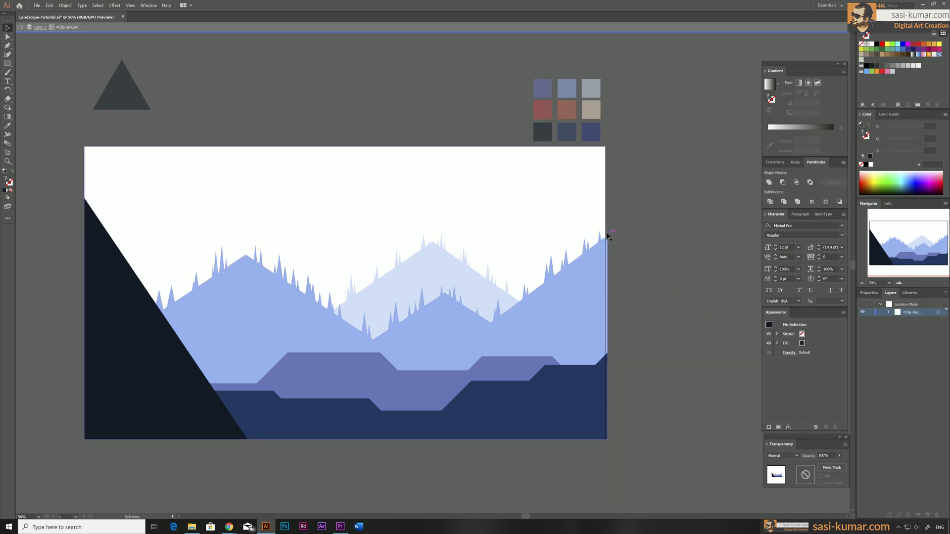
left_click(607, 287)
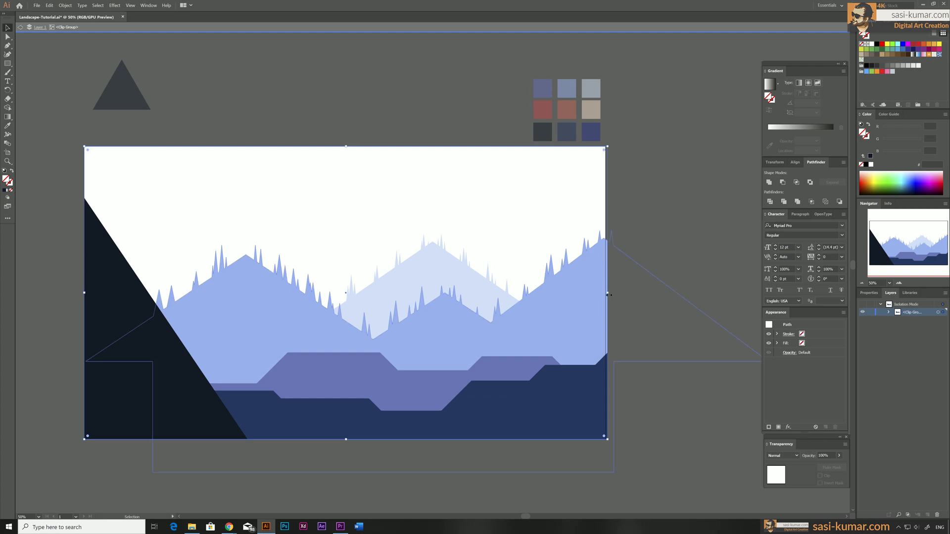
left_click_drag(609, 293, 605, 293)
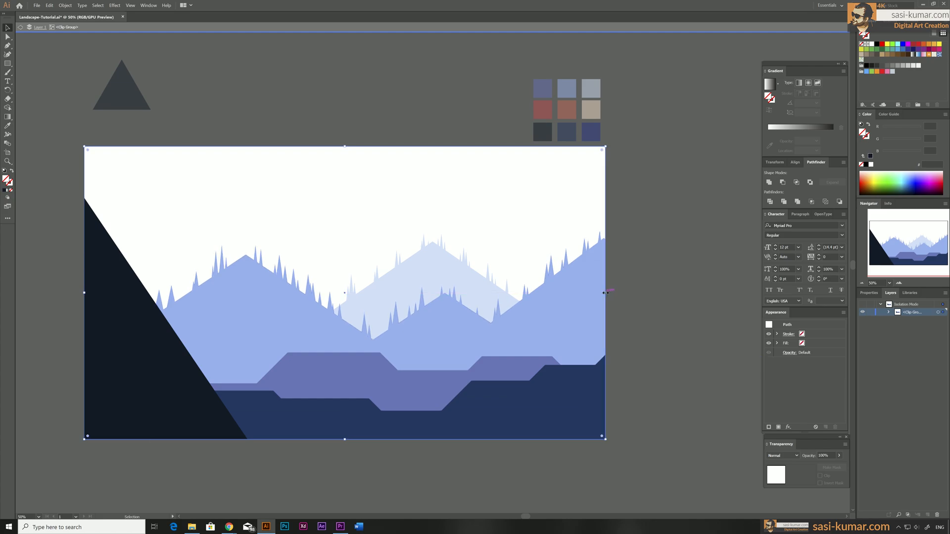
double_click(633, 227)
left_click_drag(423, 148, 461, 133)
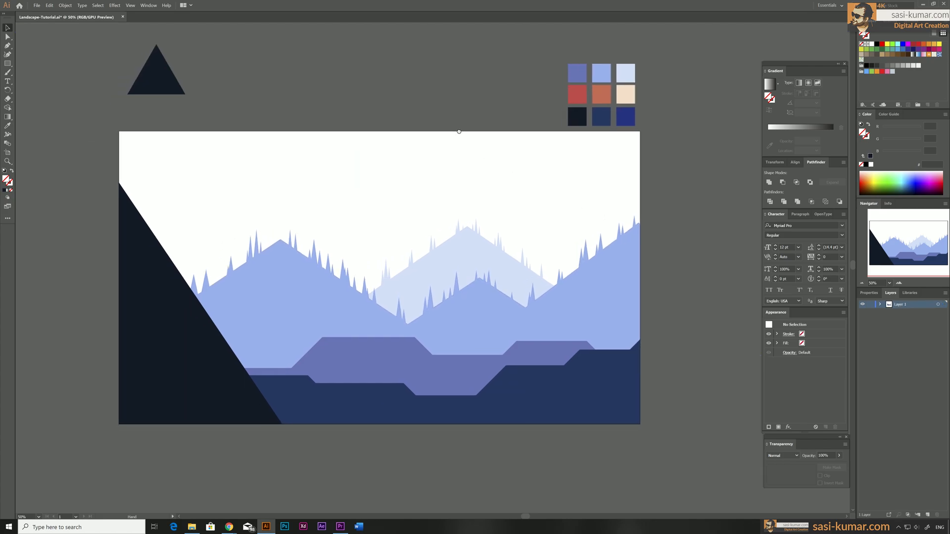
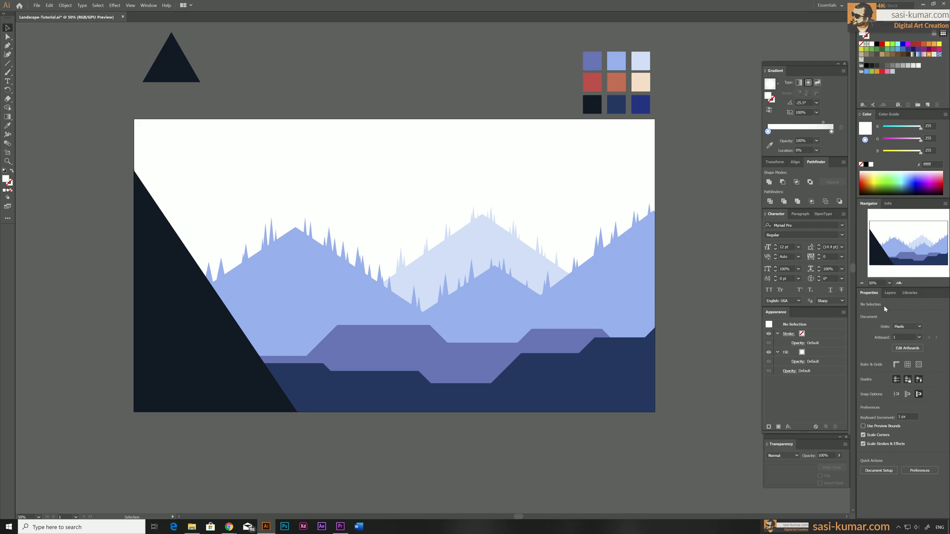
Draw a background rectangle with the current white gradient fill covering the whole artboard
left_click(890, 293)
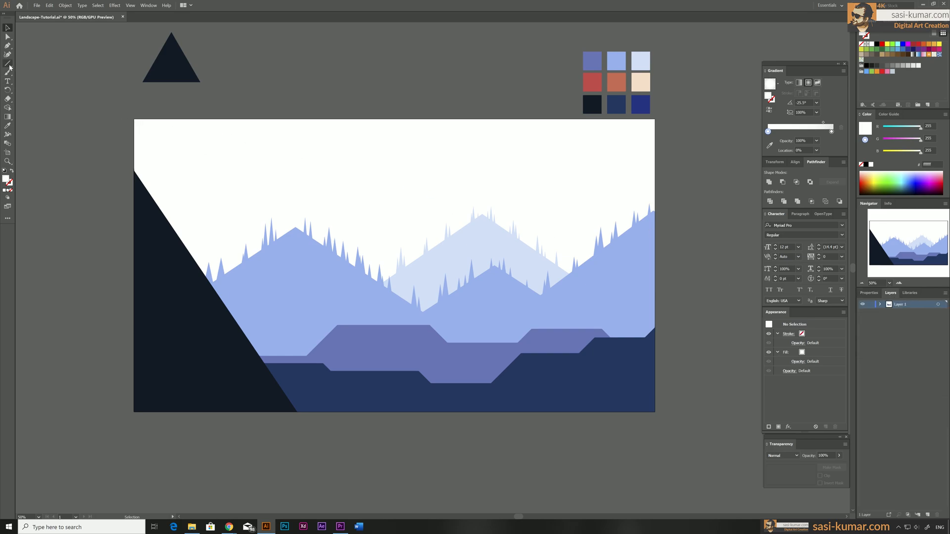
left_click_drag(8, 63, 30, 65)
left_click_drag(134, 120, 656, 412)
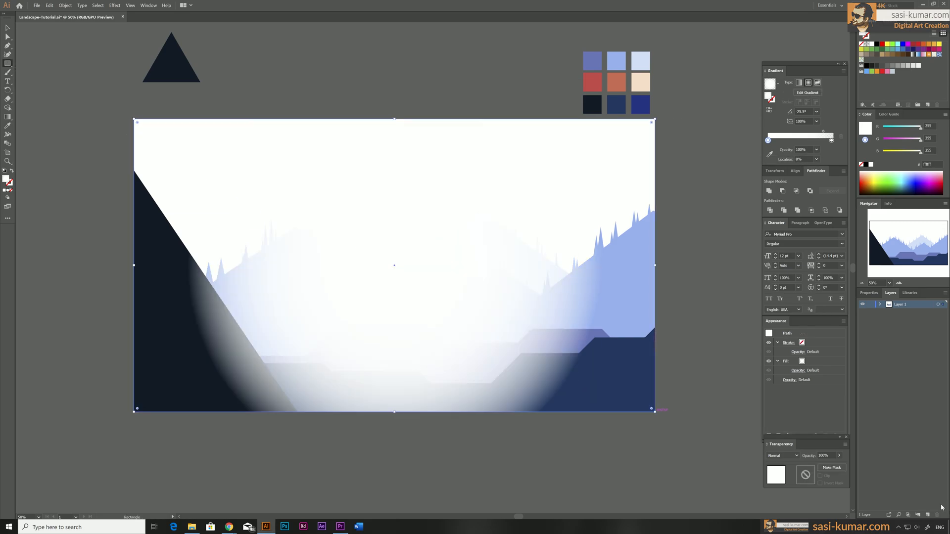
Add a new layer, place it below Layer 1, and move the background rectangle onto it
left_click(928, 515)
left_click_drag(910, 306, 911, 334)
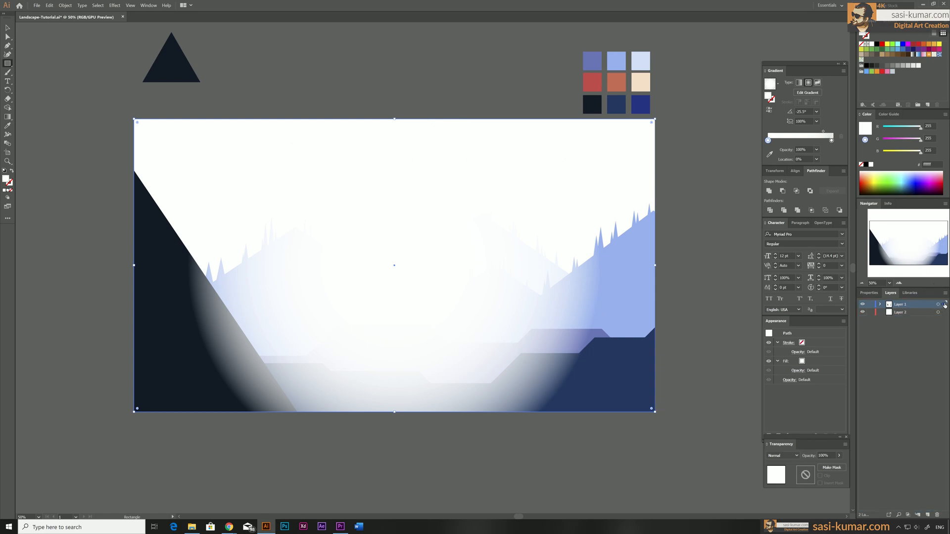
left_click_drag(944, 317, 944, 312)
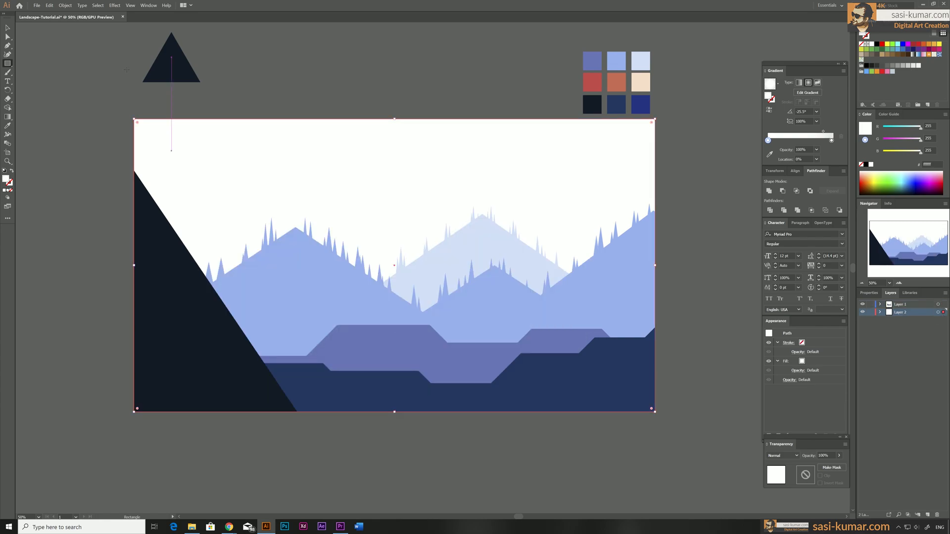
Set the opacity of the background gradient's end stop to 100%
left_click(10, 31)
left_click(832, 141)
left_click(816, 149)
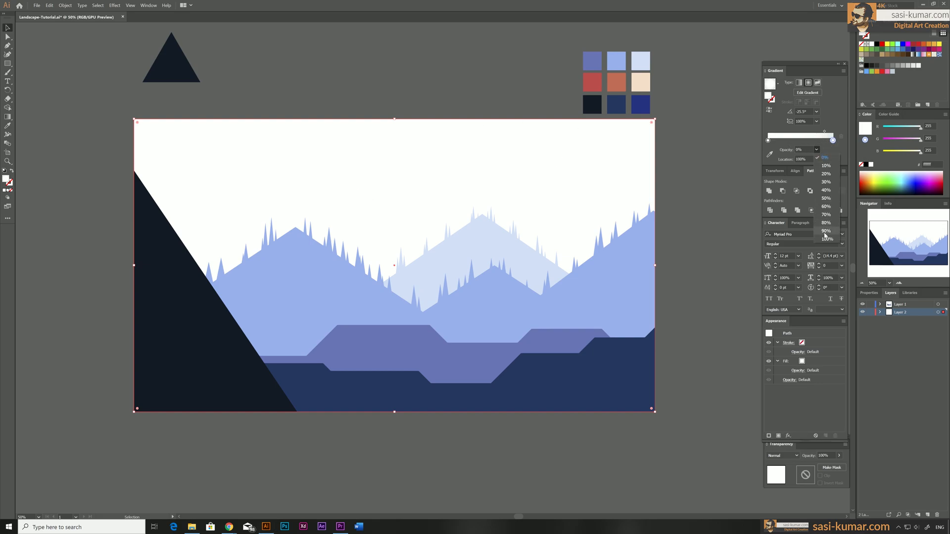
left_click(826, 239)
Redirect the background gradient diagonally from the rectangle's upper-left corner to its lower-right corner with the Gradient tool
left_click(767, 140)
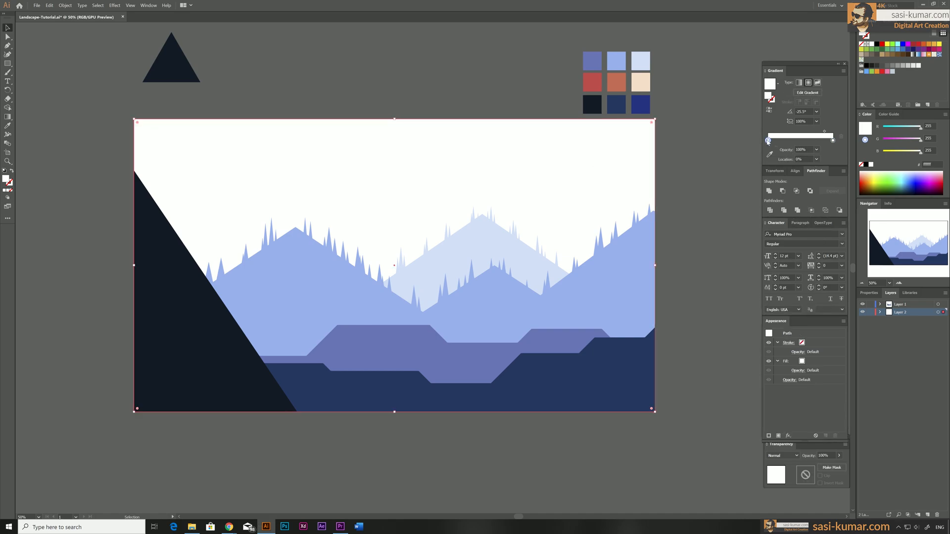
left_click(770, 154)
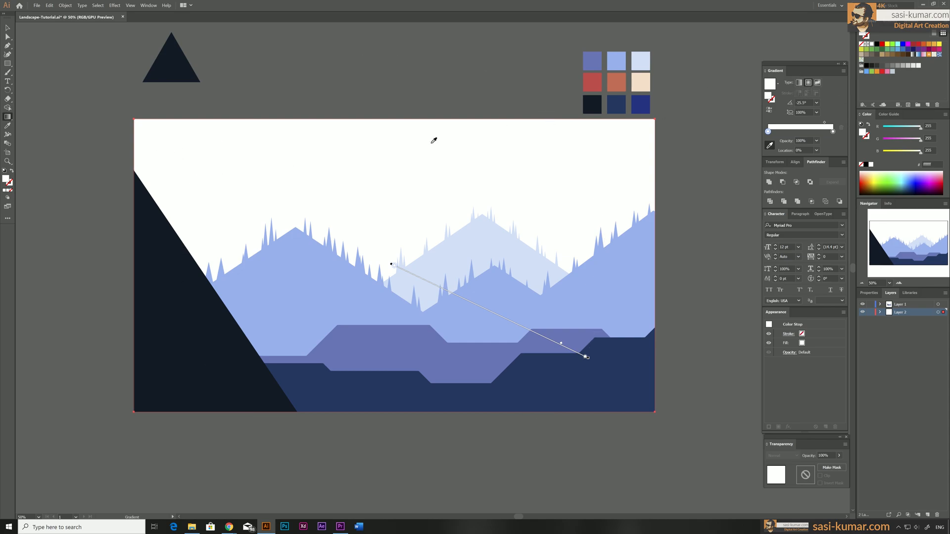
key("v")
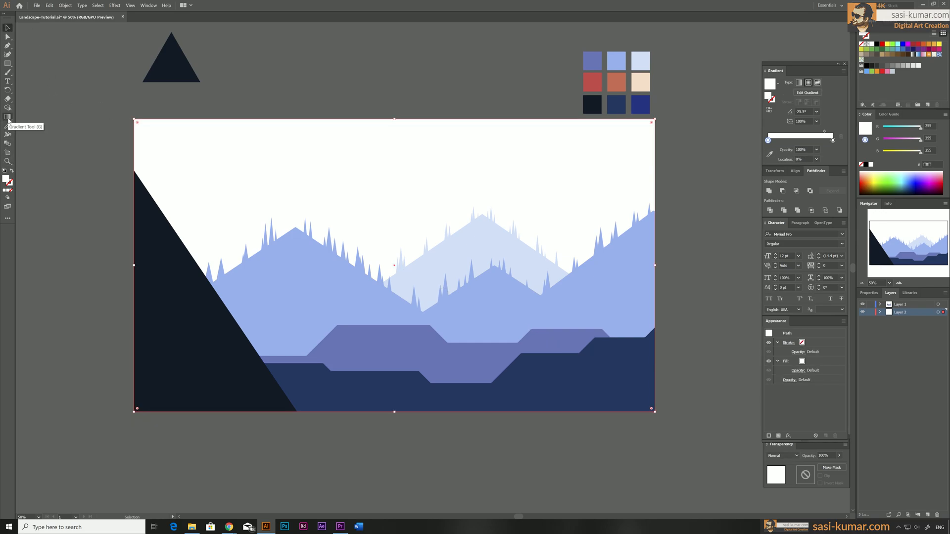
left_click(8, 117)
left_click_drag(143, 128, 651, 409)
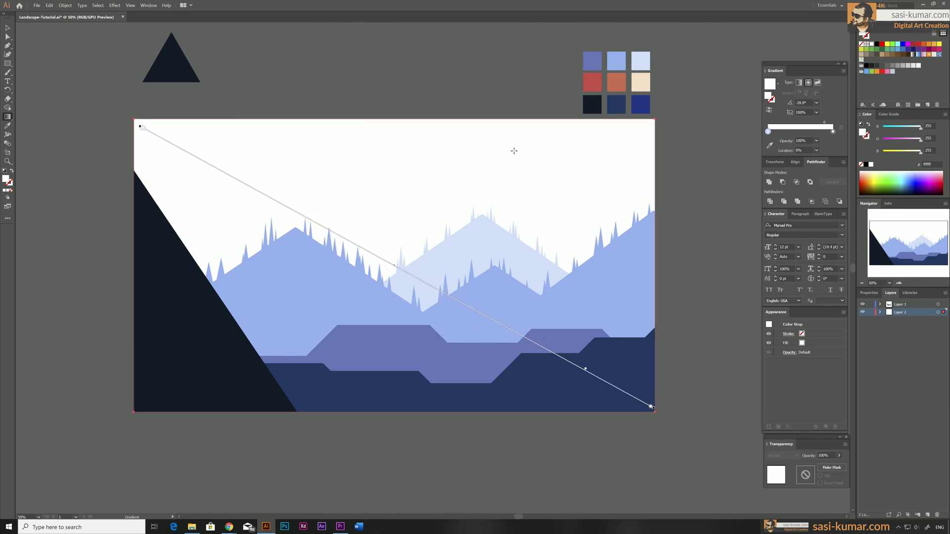
Recolour the sky gradient from the palest blue swatch to the purple-blue swatch and shift its midpoint towards the artboard's upper left
left_click(769, 145)
left_click(647, 63)
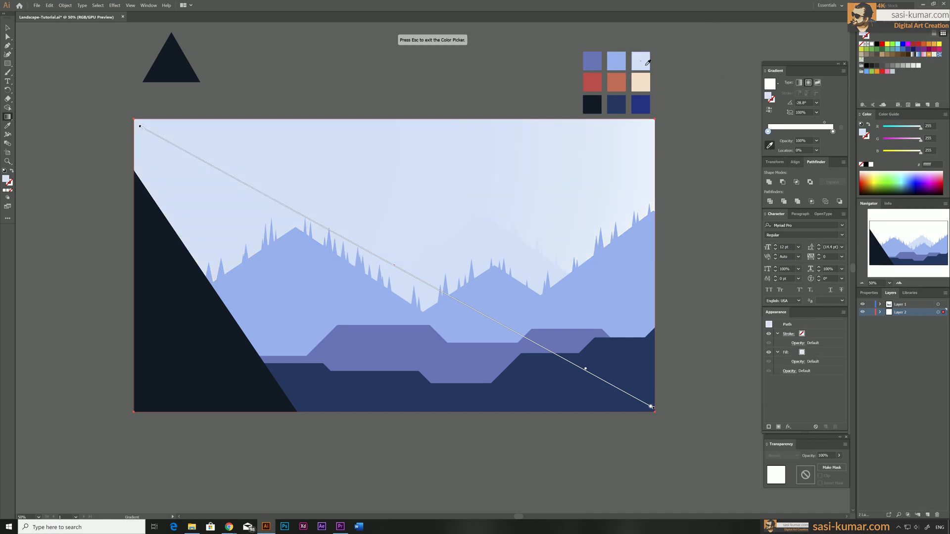
left_click(832, 133)
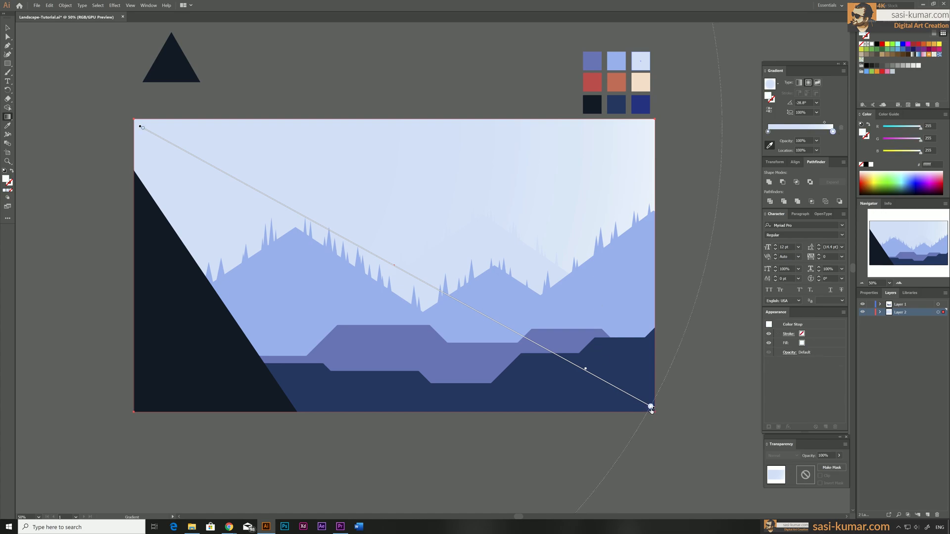
left_click(616, 60)
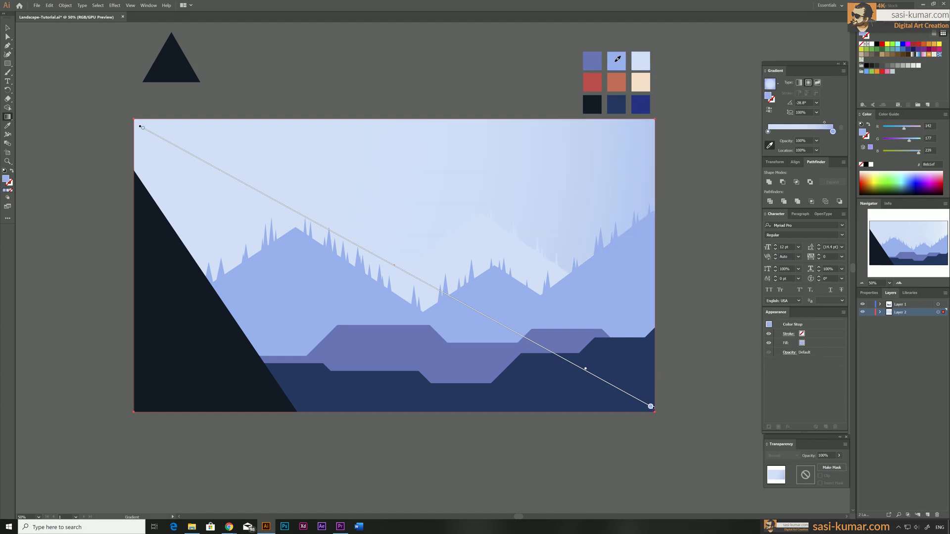
left_click(596, 62)
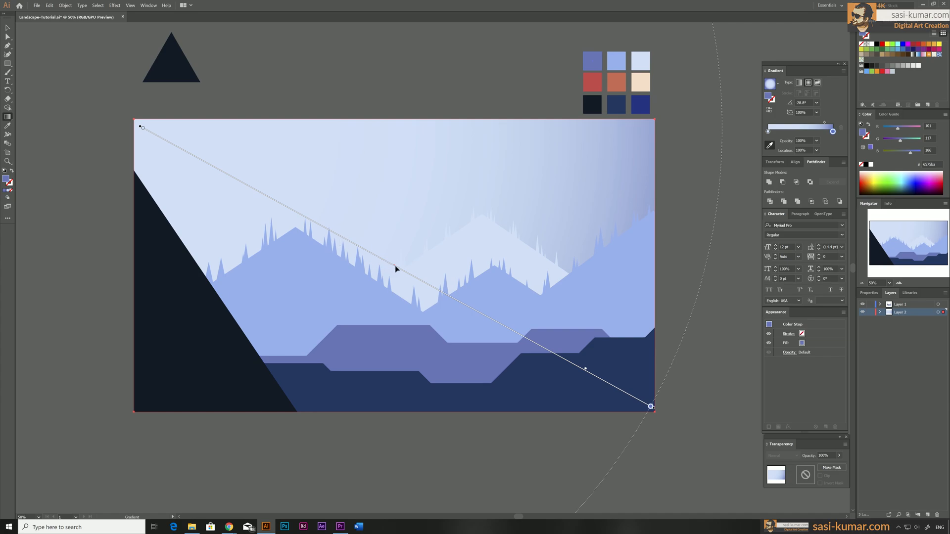
left_click_drag(585, 371, 367, 237)
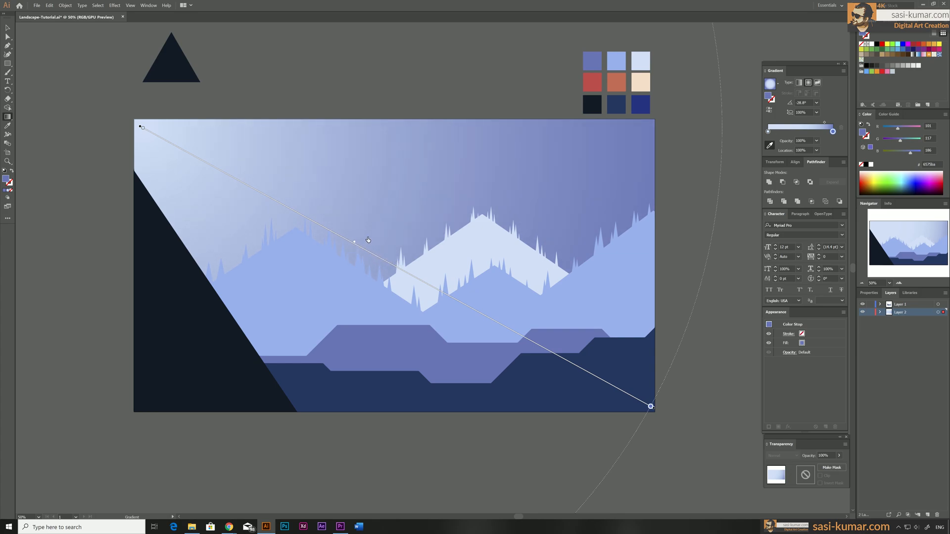
mouse_move(363, 247)
left_mouse_down()
mouse_move(371, 251)
mouse_move(362, 248)
left_mouse_up()
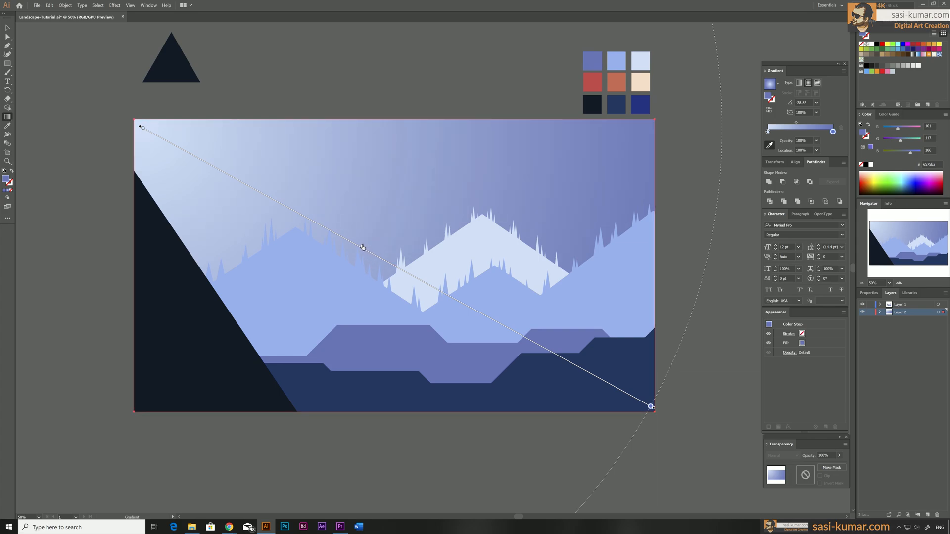
Add a pale blue middle stop to the sky gradient and adjust the blend midpoints on both sides of it
left_click(787, 131)
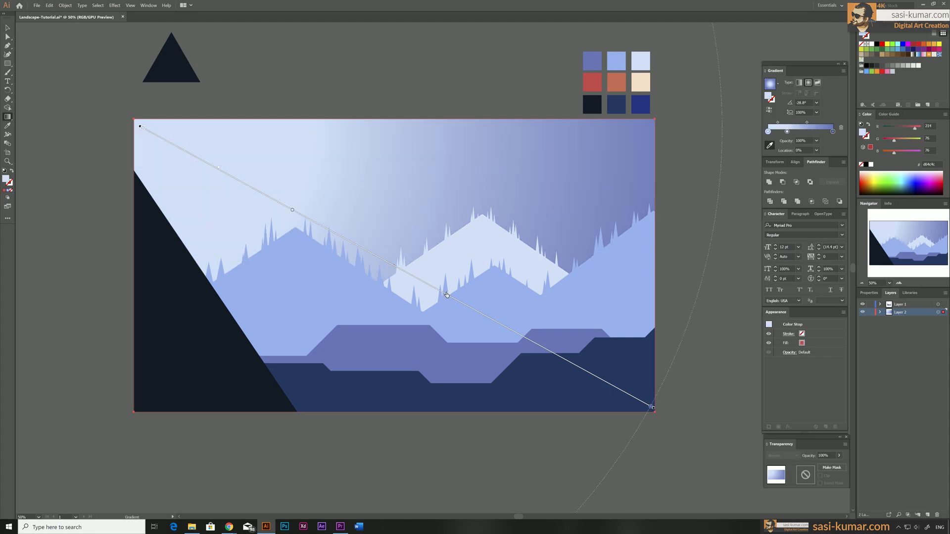
mouse_move(446, 295)
left_mouse_down()
mouse_move(306, 195)
mouse_move(304, 206)
left_mouse_up()
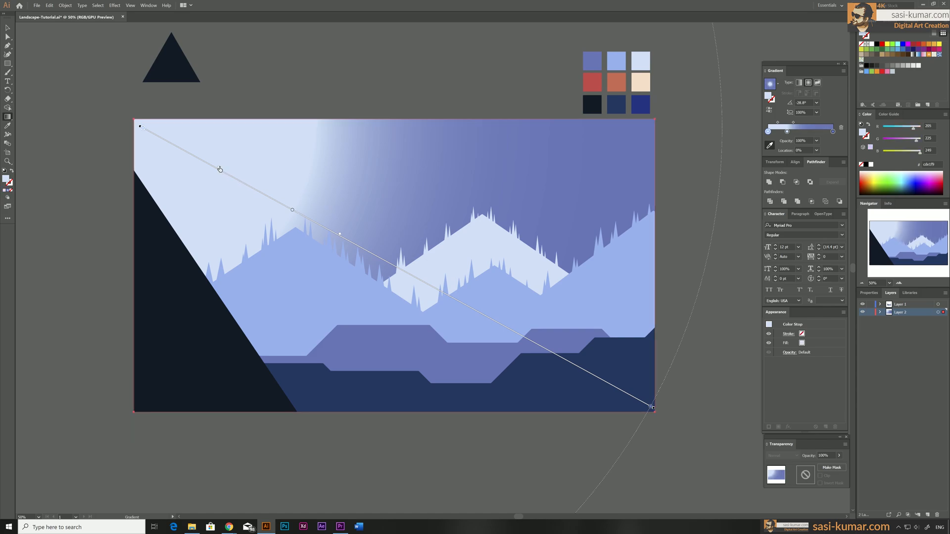
left_click_drag(219, 167, 240, 179)
key("v")
left_click(420, 64)
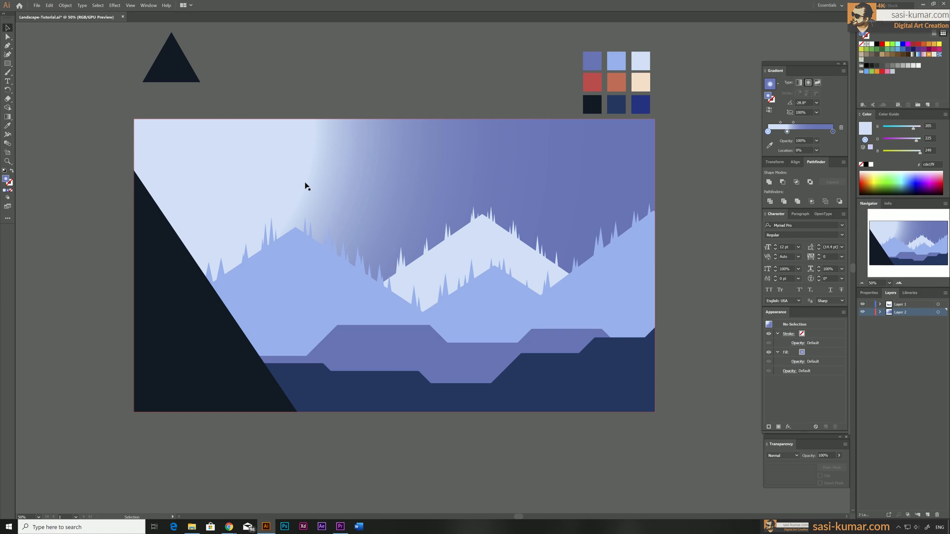
Draw a closed triangular shadow shape with the Pen tool from the pale central mountain's peak to beyond the artboard's lower right side
left_click_drag(343, 60, 342, 61)
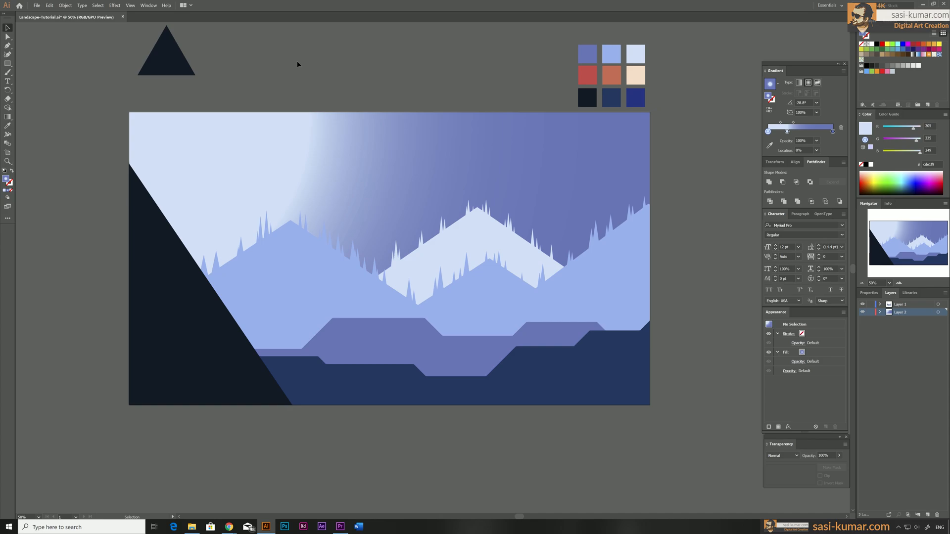
left_click_drag(382, 71, 373, 71)
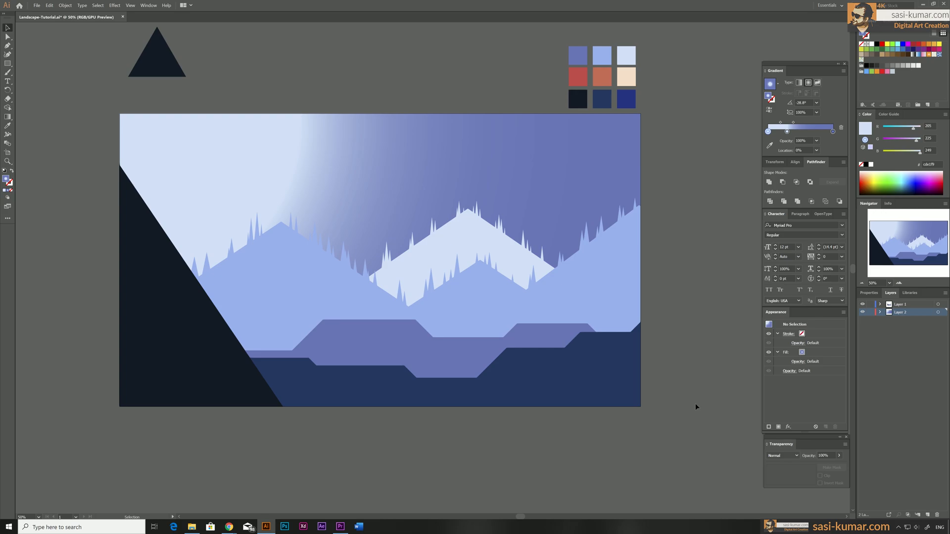
scroll(663, 322, "right", 1)
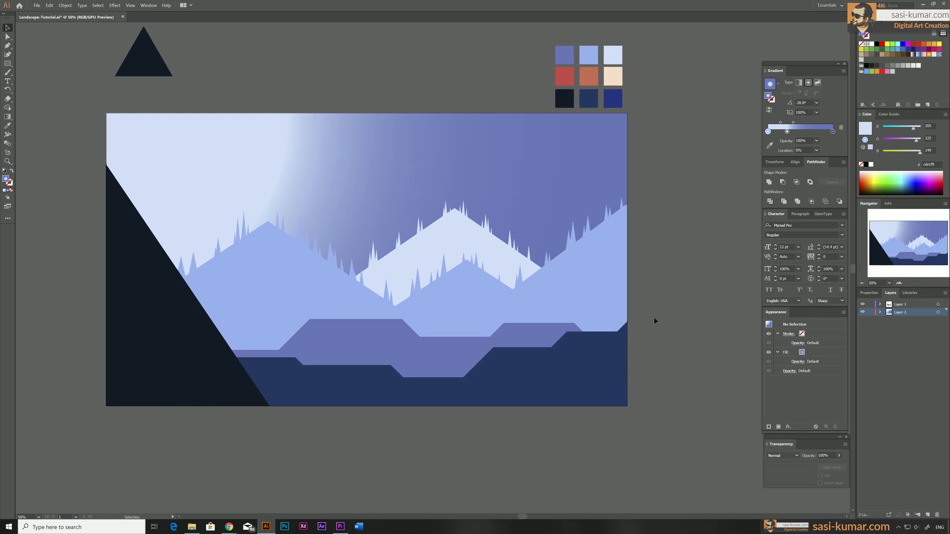
key("p")
left_click(454, 209)
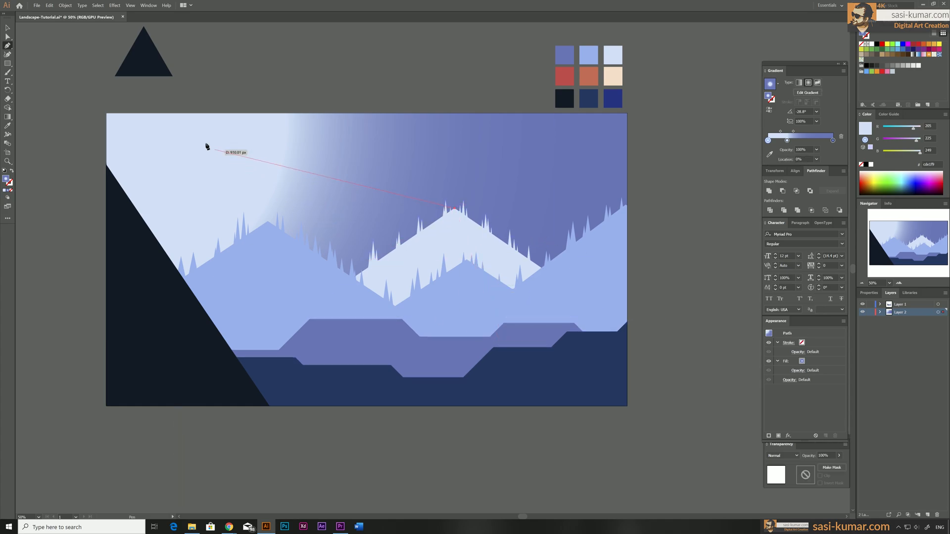
left_click(544, 379)
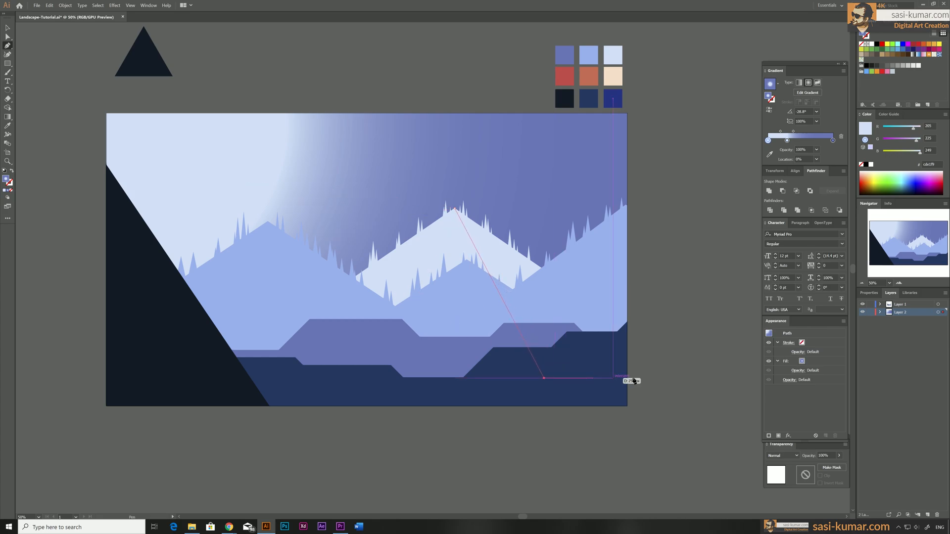
left_click(687, 379)
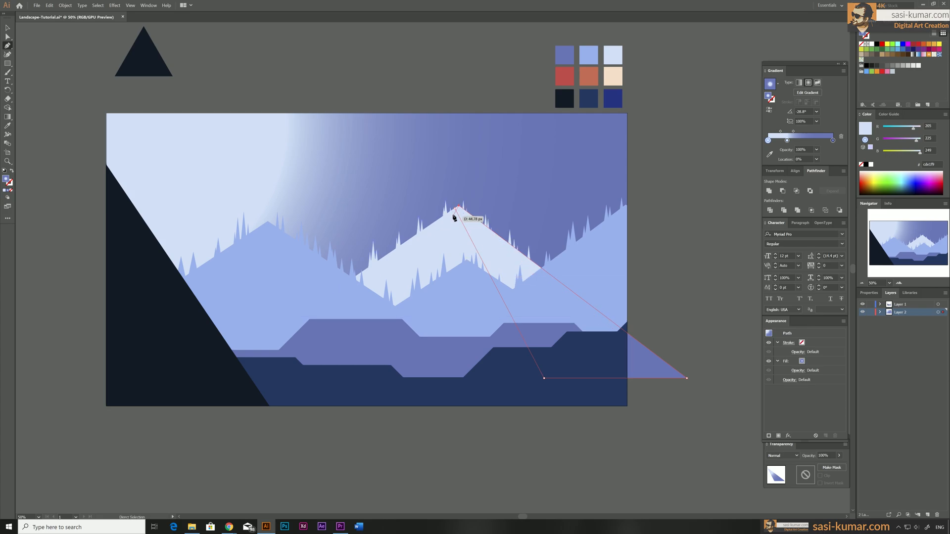
scroll(458, 168, "up", 6)
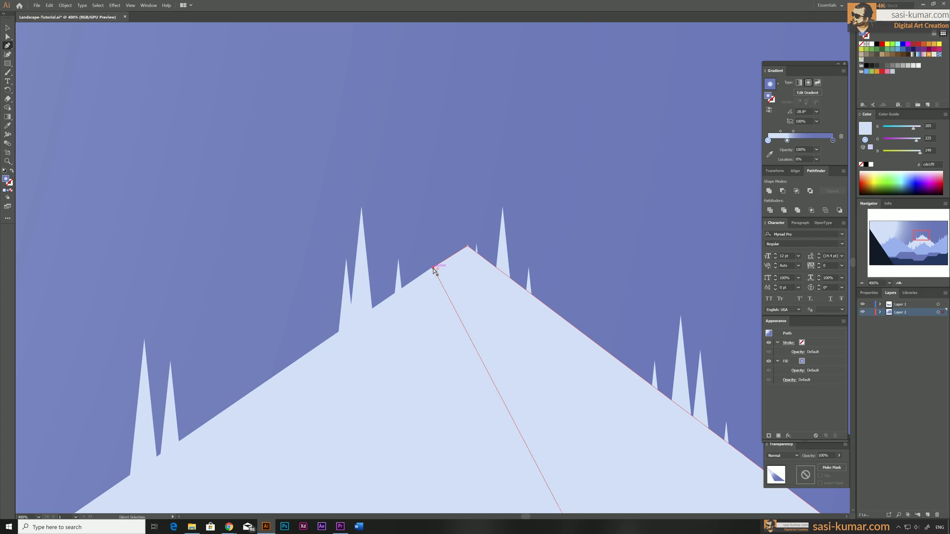
scroll(435, 270, "down", 3)
scroll(434, 270, "down", 3)
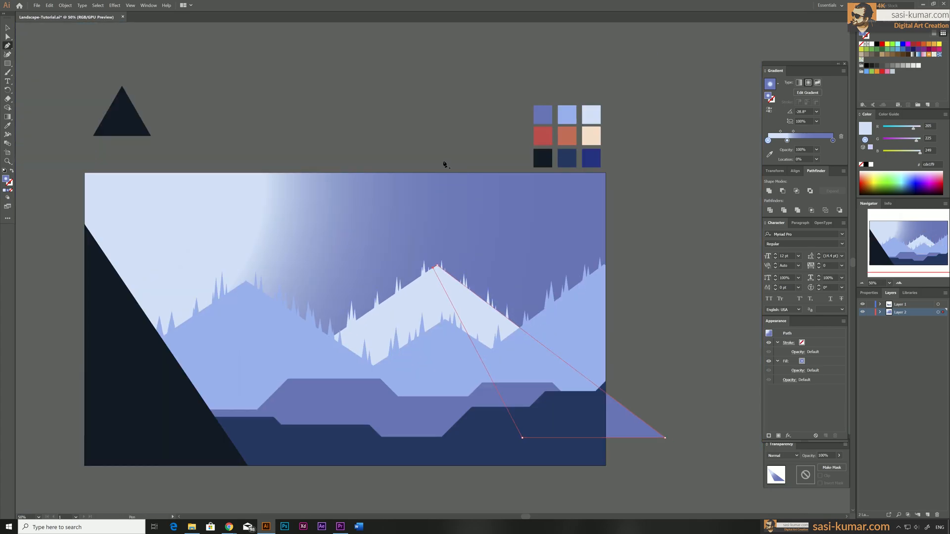
Fill the triangular shadow shape with the red palette swatch and deselect it
key("i")
left_click(547, 133)
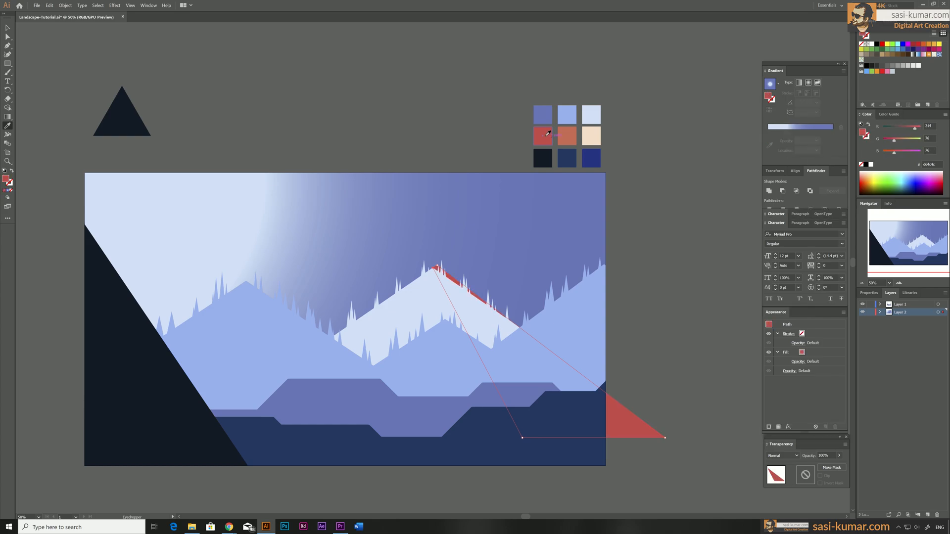
key("v")
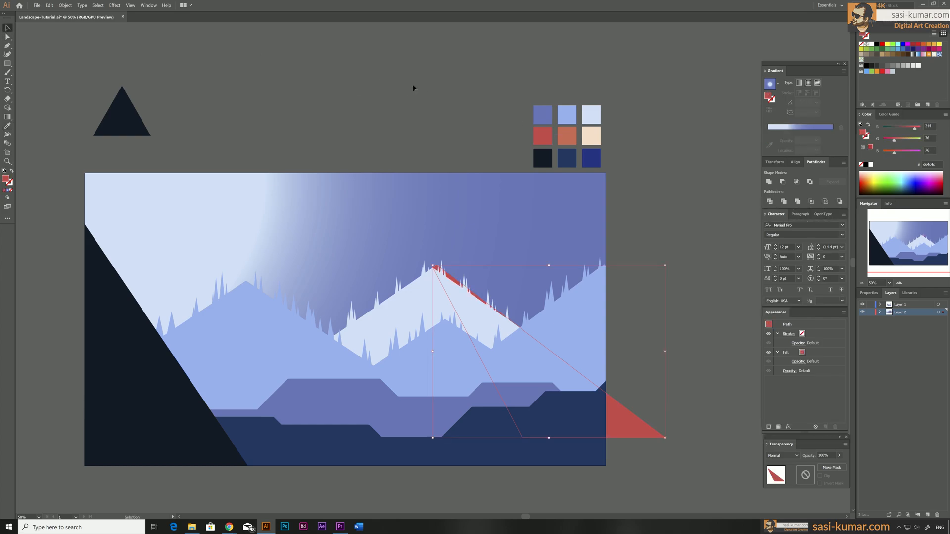
left_click(417, 114)
Move the red shadow triangle from Layer 2 to Layer 1 so it lies above the mountains
left_click_drag(671, 290, 656, 284)
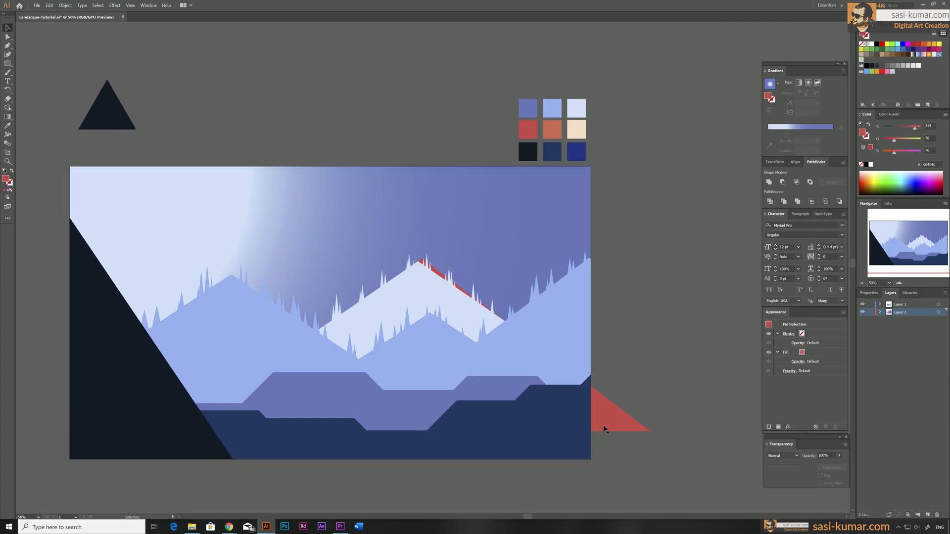
left_click(604, 429)
left_click(923, 306)
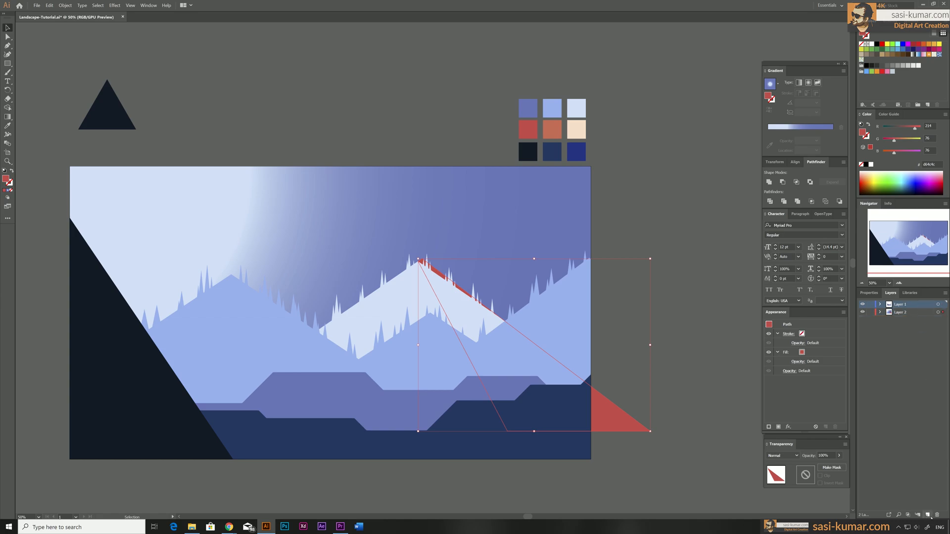
left_click_drag(944, 307, 943, 305)
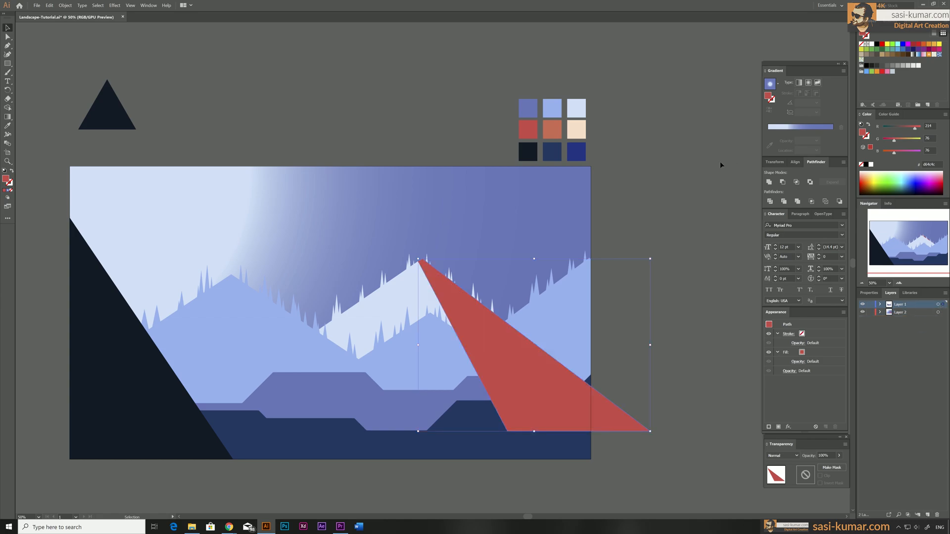
left_click(666, 176)
left_click_drag(649, 179, 645, 171)
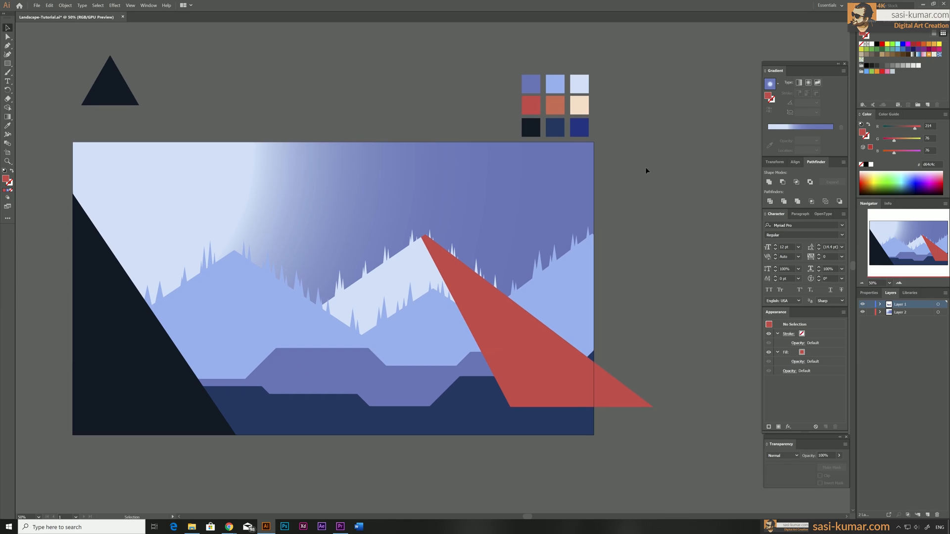
Draw a closed red shadow shape over the left mountain's right side, with a jagged left edge running from the peak to the artboard's bottom
left_click(251, 299)
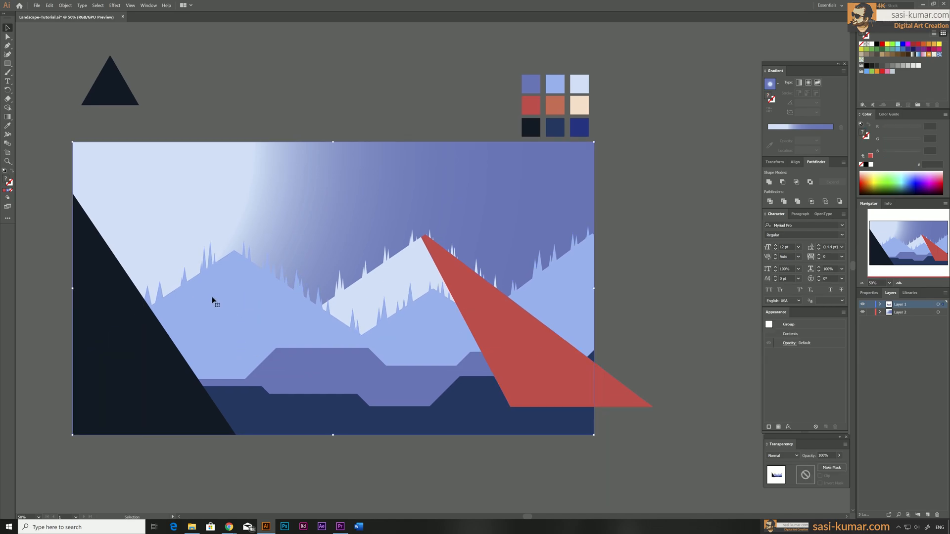
left_click(149, 119)
key("p")
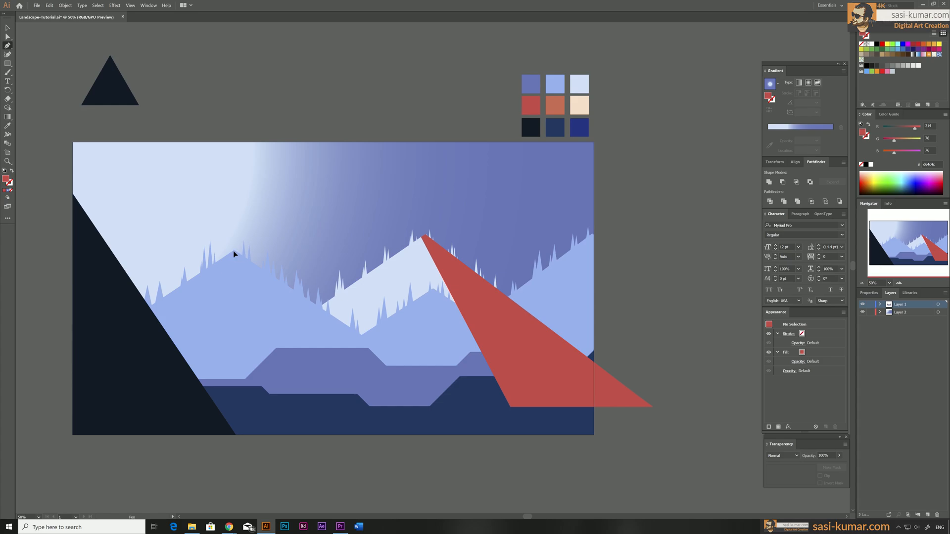
left_click(234, 252)
left_click(236, 260)
left_click(229, 266)
left_click(242, 319)
left_click(235, 334)
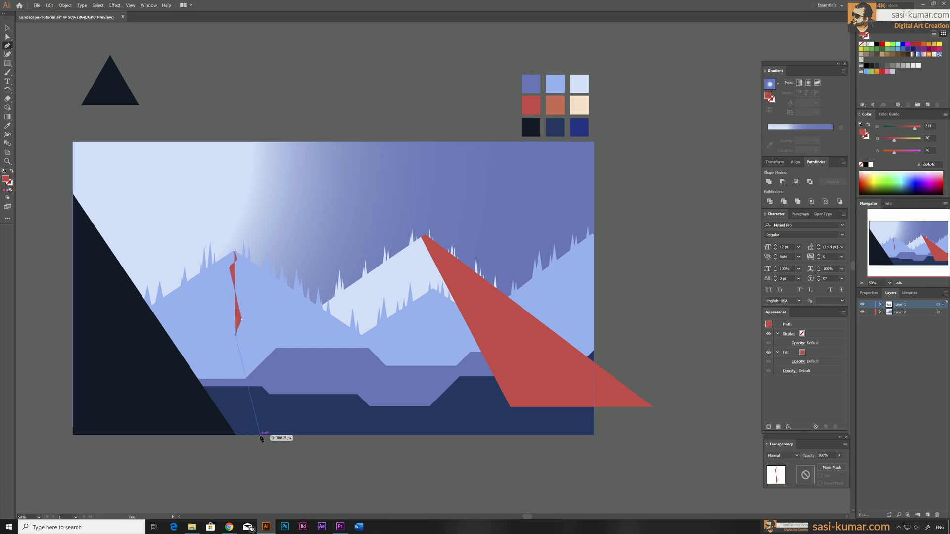
left_click(261, 435)
left_click(476, 439)
left_click(366, 339)
left_click(359, 339)
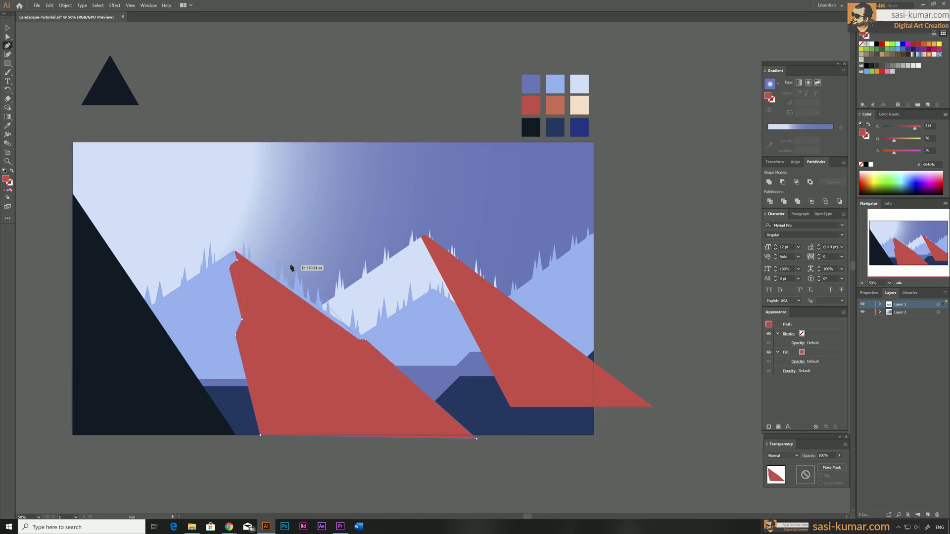
left_click(237, 252)
Draw a closed shadow shape from the smaller middle peak down past the artboard's lower right and fill it with the shadows' red
key("v")
left_click(507, 360)
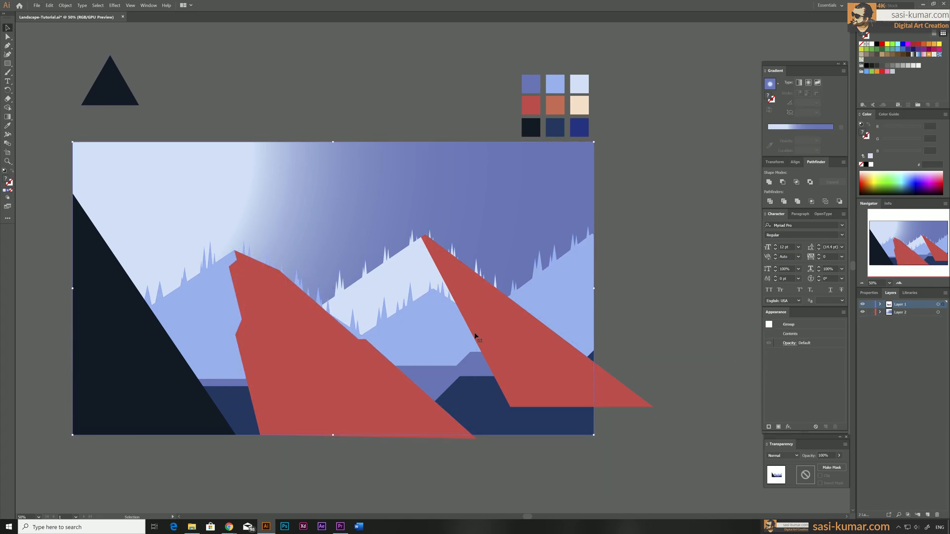
key("p")
left_click(433, 286)
left_click(433, 299)
left_click(510, 432)
left_click(648, 431)
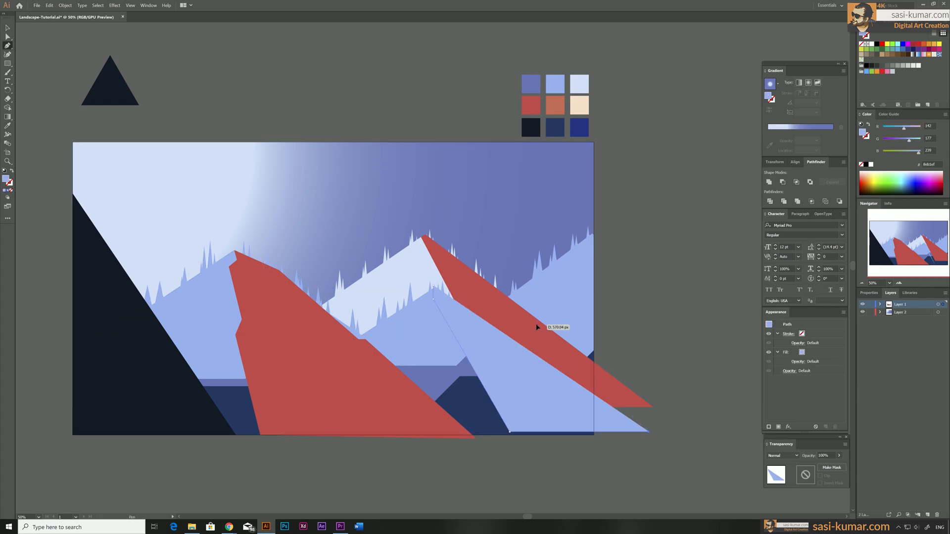
left_click(535, 323)
key("i")
left_click(358, 363)
Draw a closed four-point shadow shape at the right-hand mountain's peak, extending beyond the artboard's right edge, and fill it with the same red
key("v")
left_click(566, 292)
key("p")
left_click(591, 233, "ctrl")
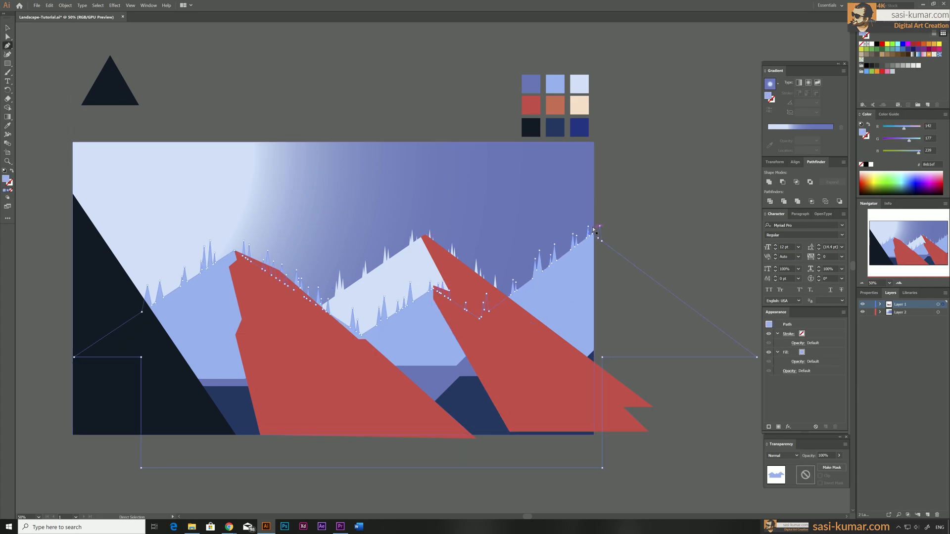
left_click(606, 296, "ctrl")
left_click(593, 275)
left_click(651, 387)
left_click(655, 251)
left_click(590, 226)
key("i")
left_click(480, 357)
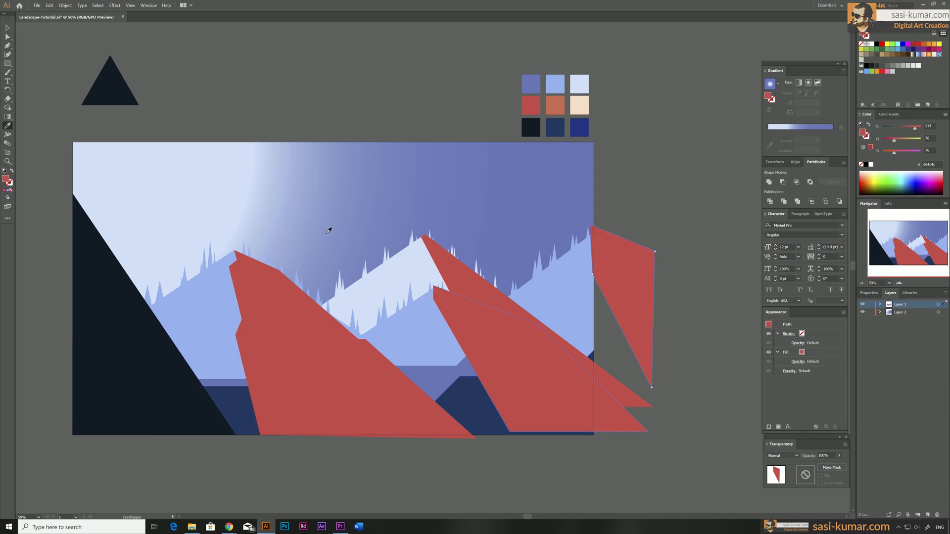
left_click(8, 28)
left_click(342, 169)
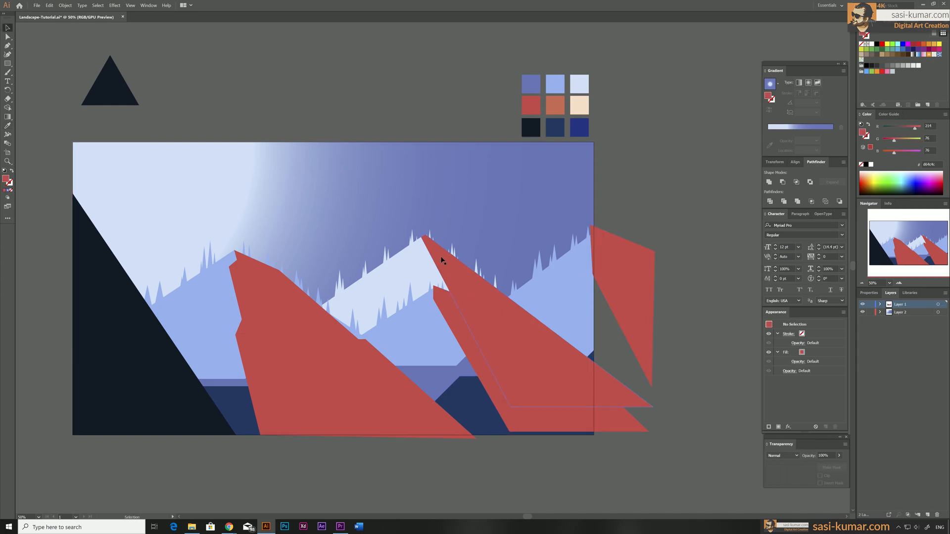
Cut the pale central mountain's red shadow, isolate the mountain path inside its clip group, and paste the shadow in front in place
left_click(441, 261)
key("a")
key("v")
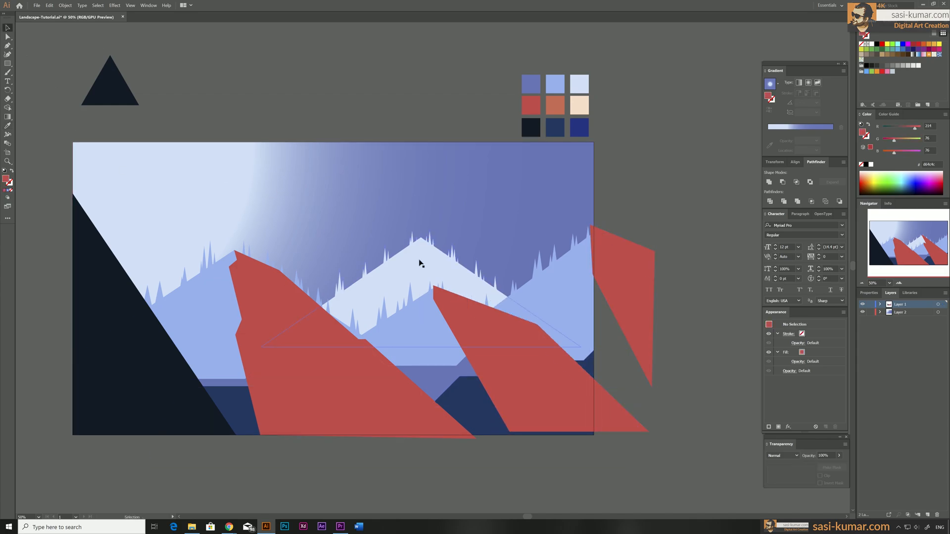
double_click(418, 263)
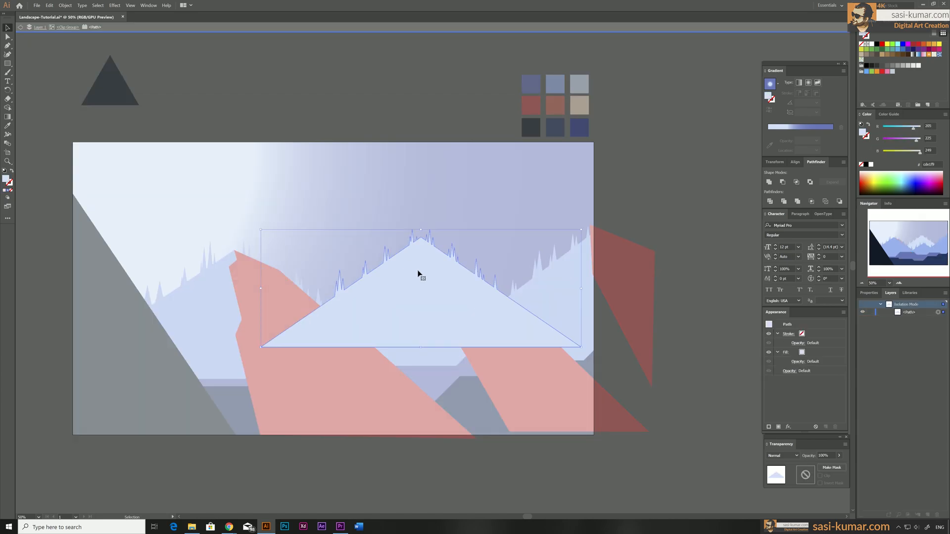
key("ctrl+f")
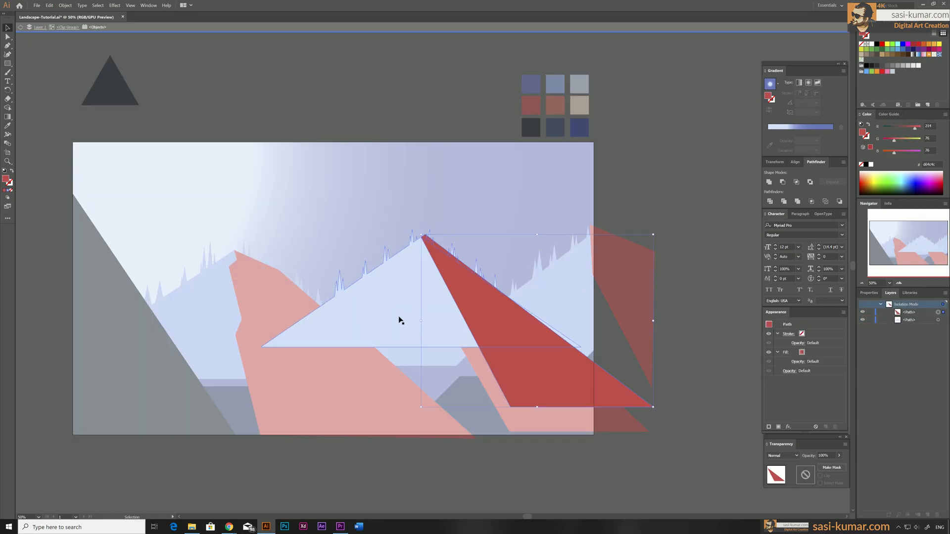
Crop the red shadow to a copy of the pale central mountain pasted in front, and leave isolation mode
left_click(381, 305, "shift")
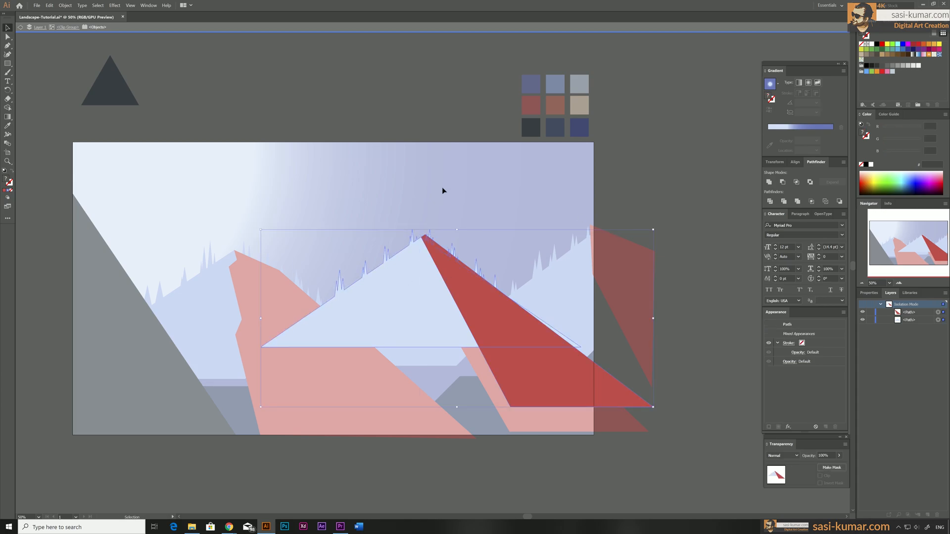
left_click(390, 296)
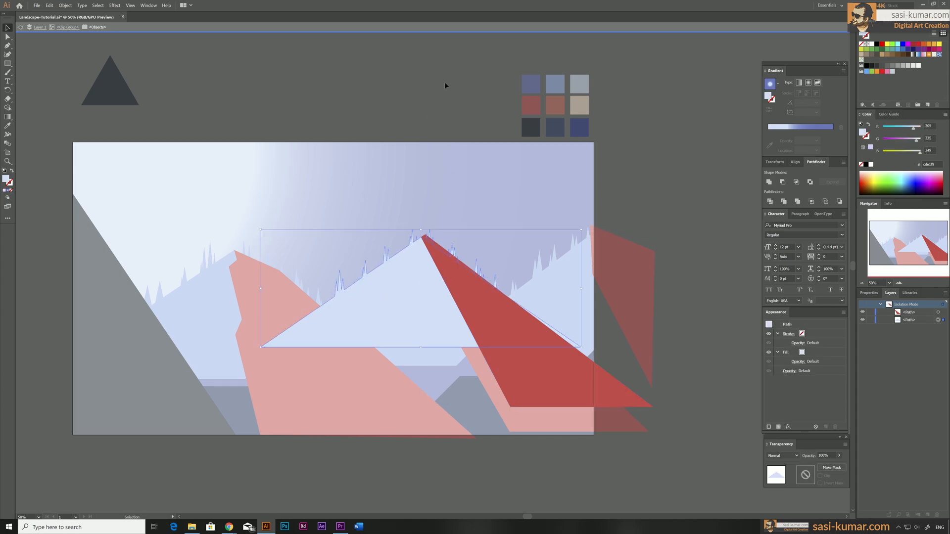
key("ctrl+c")
key("ctrl+f")
left_click(539, 384, "shift")
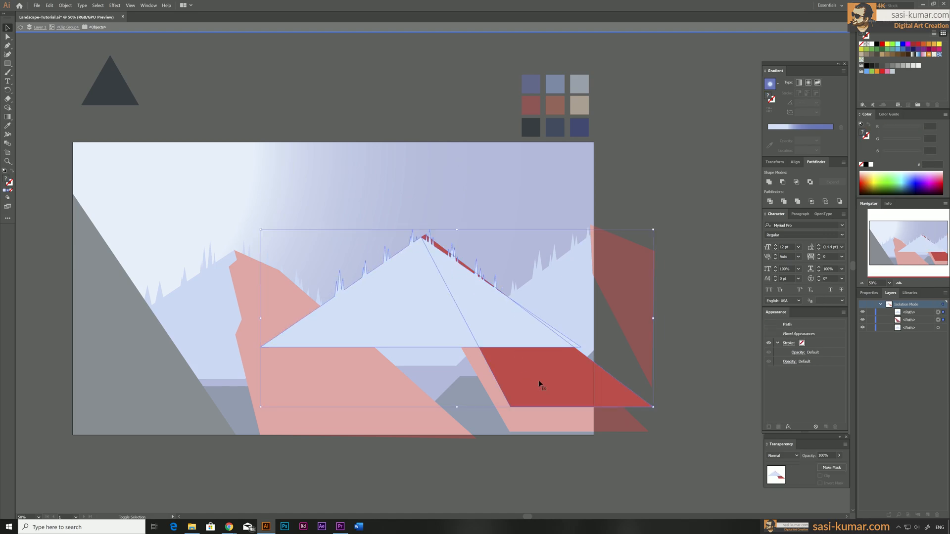
left_click(811, 201)
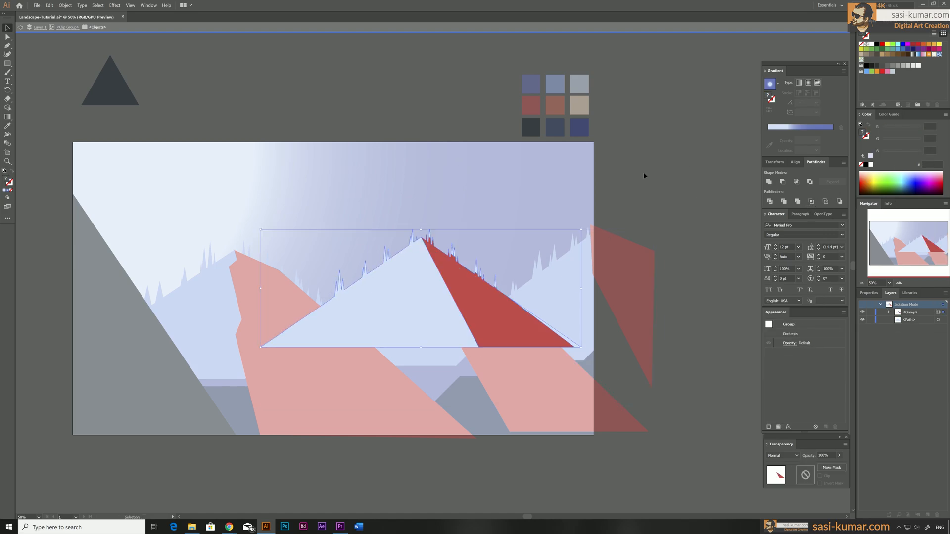
left_click(644, 176)
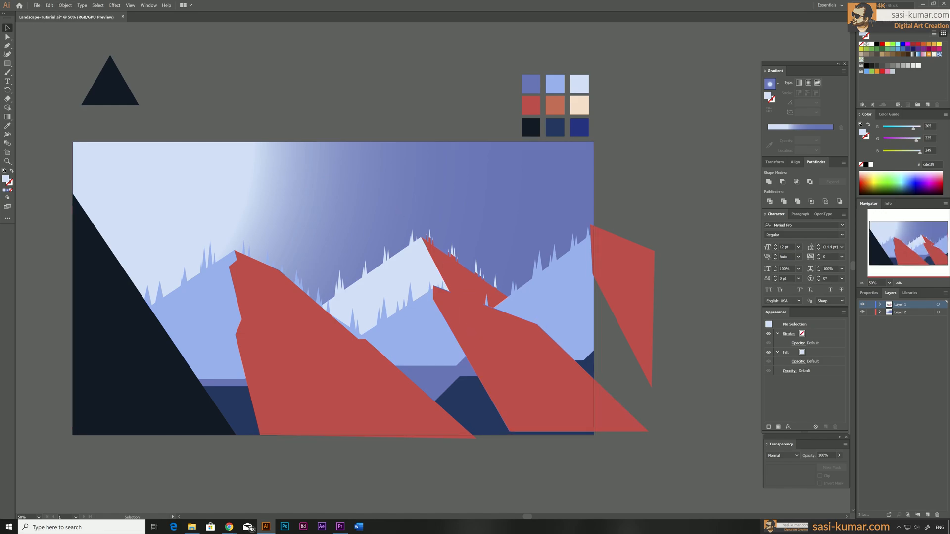
Recolor the pale central mountain's red shadow with the light blue sampled from the mountain range in front
key("a")
left_click(443, 270)
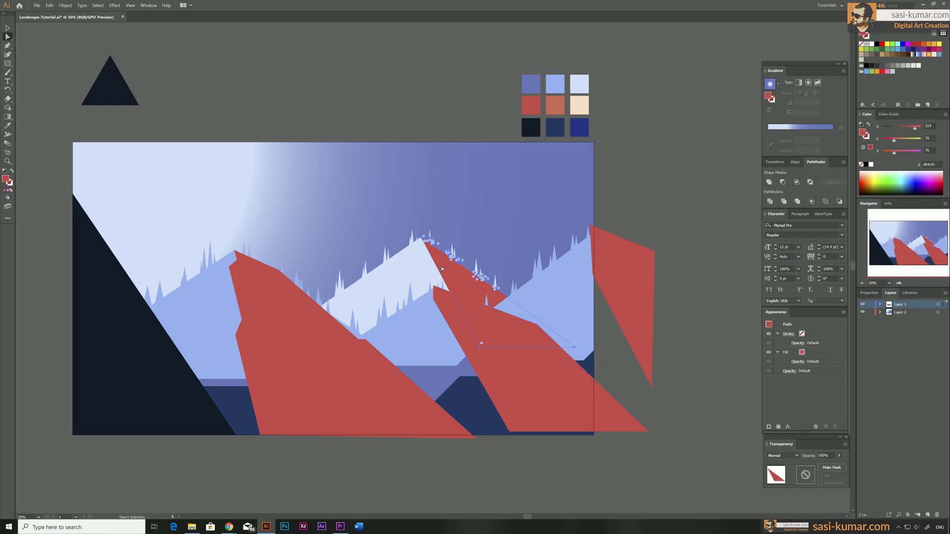
key("i")
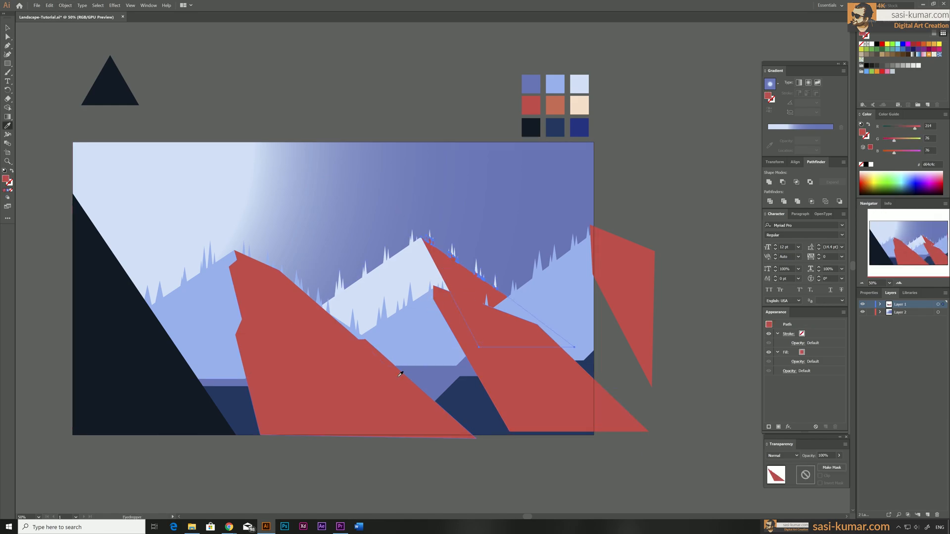
left_click(434, 336)
key("v")
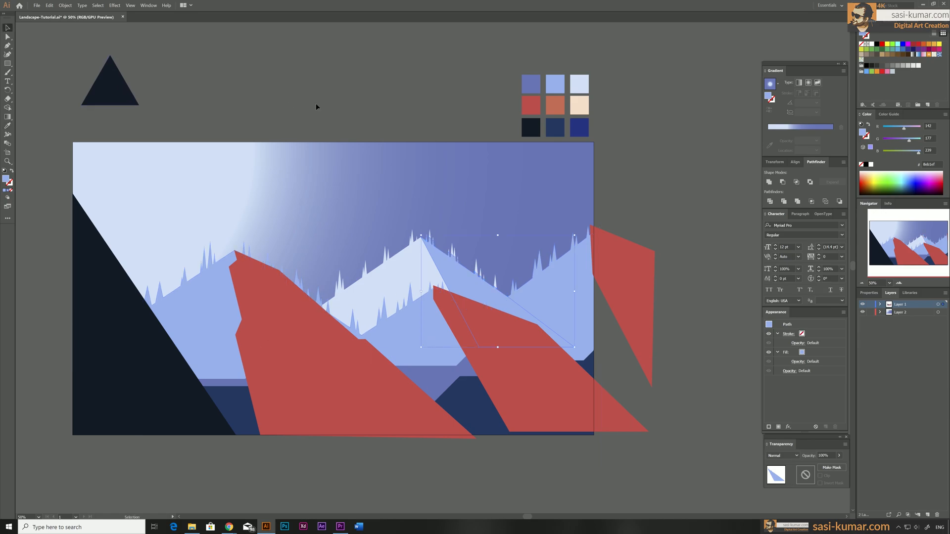
left_click(316, 107)
Cut the left mountain's red shadow, isolate the light blue range path in its clip group, and paste the shadow in front in place
left_click(292, 355)
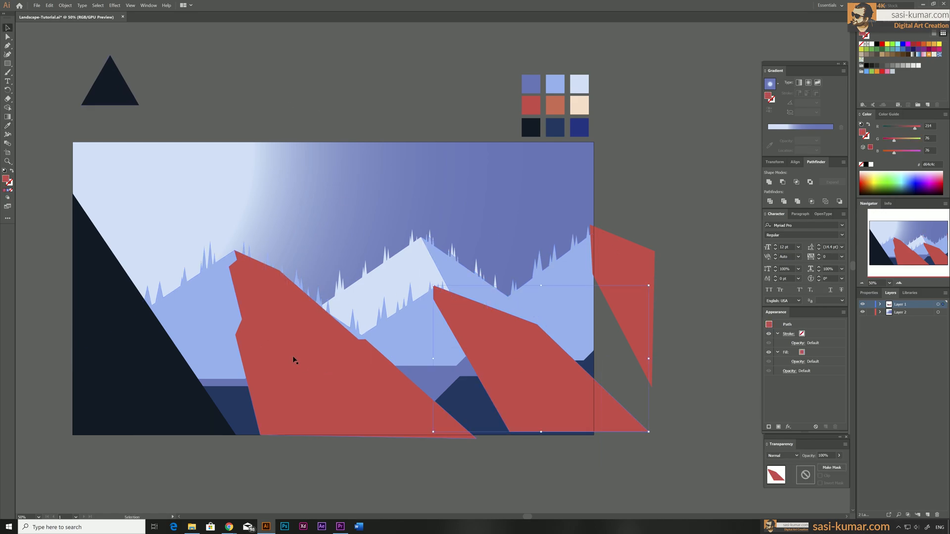
key("Delete")
double_click(258, 301)
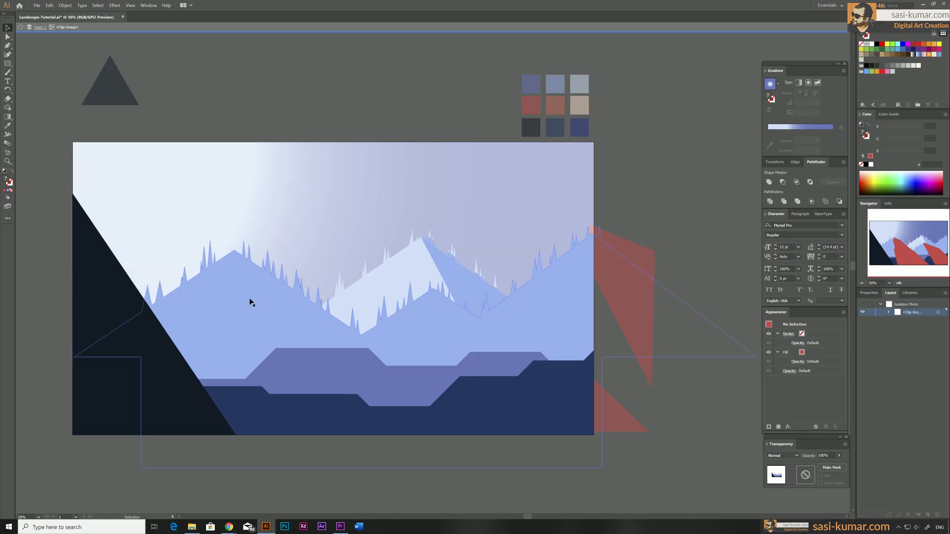
key("ctrl+shift+bracketright")
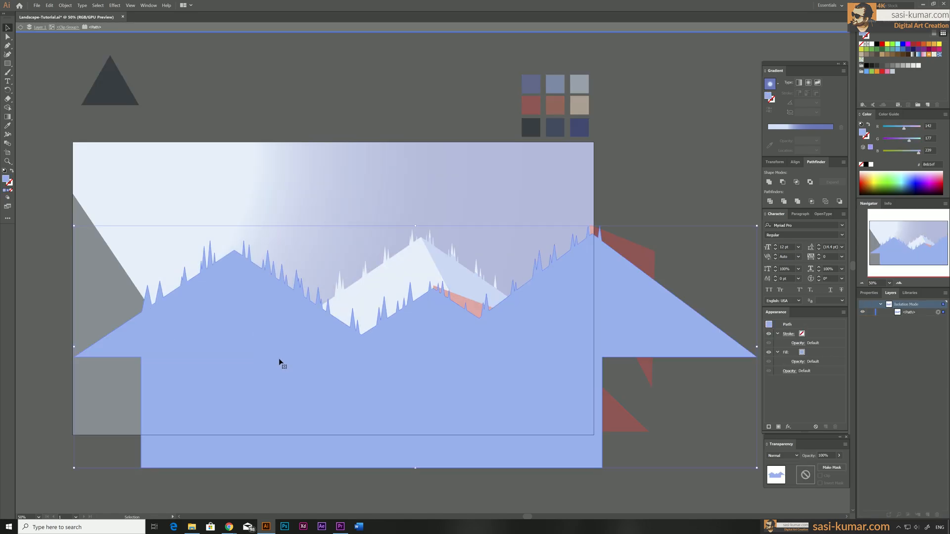
left_click(308, 183)
key("a")
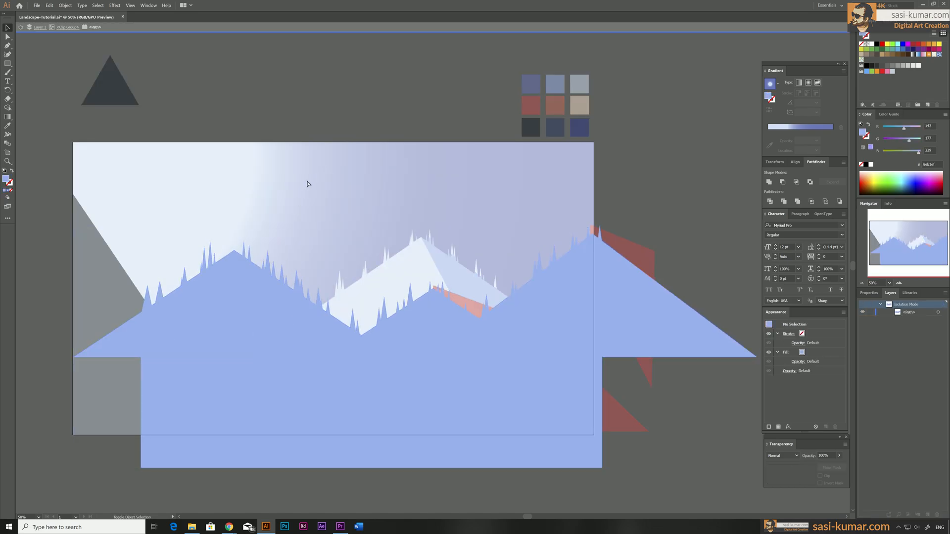
key("ctrl+f")
Crop the left mountain's shadow to a copy of the light blue range pasted in front, and exit isolation mode
left_click(173, 327)
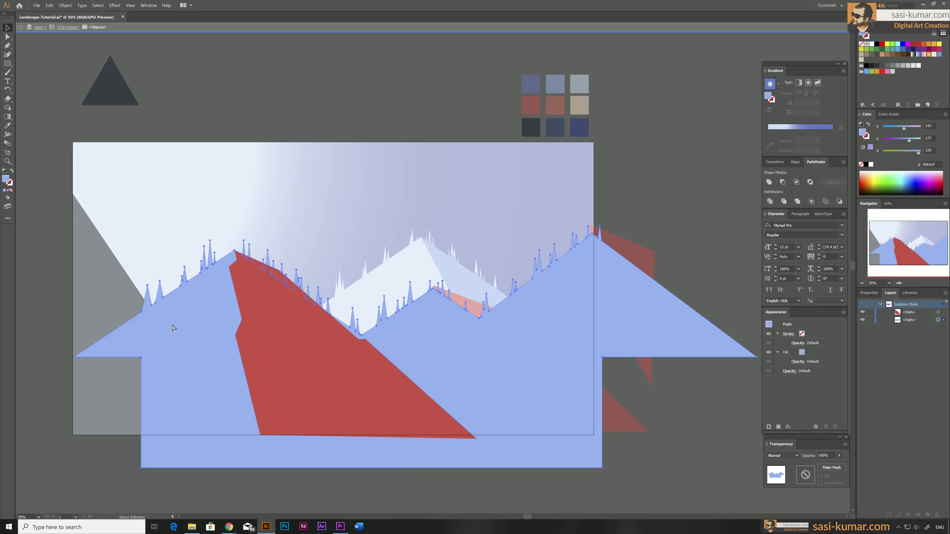
left_click(263, 201)
key("v")
key("ctrl+f")
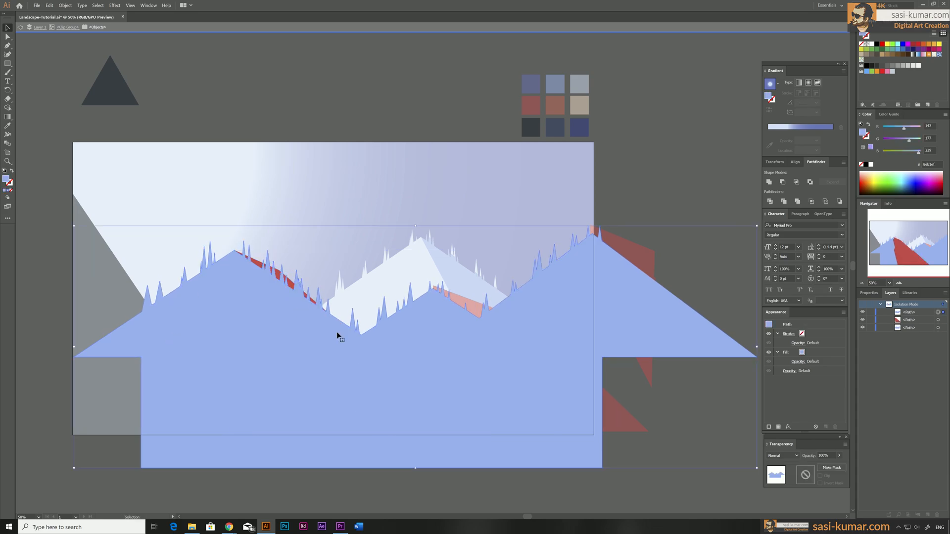
left_click(811, 202)
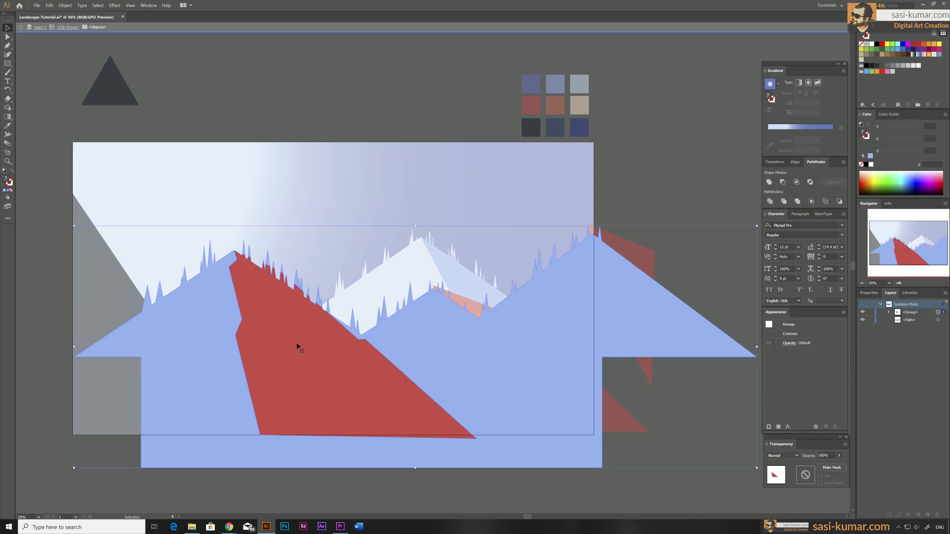
left_click(371, 173)
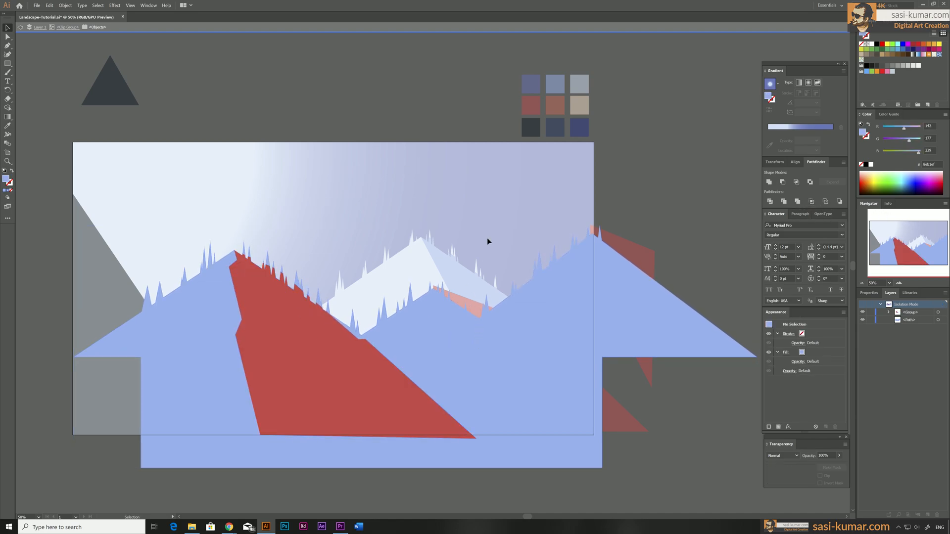
double_click(487, 241)
Cut the smaller middle peak's red shadow and paste it in place in front of the isolated light blue range path
left_click(459, 327)
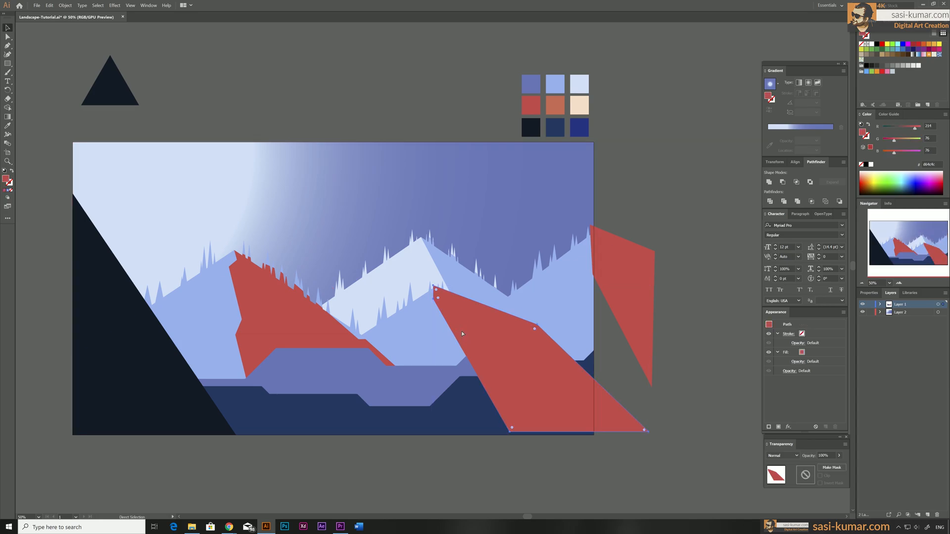
key("Delete")
double_click(421, 339)
left_click(434, 319)
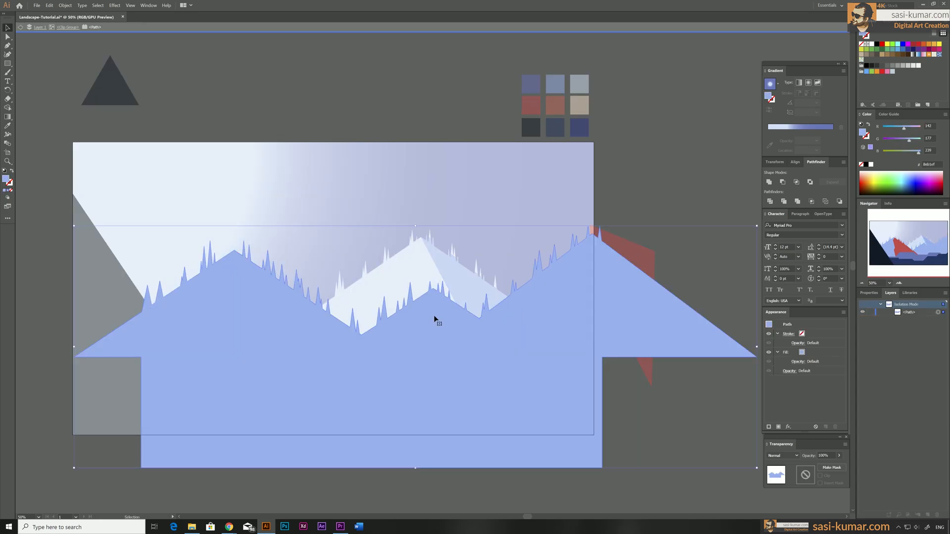
key("a")
key("ctrl+f")
Crop the middle peak's shadow to a front-pasted copy of the light blue range and return to the full artwork
left_click(405, 347)
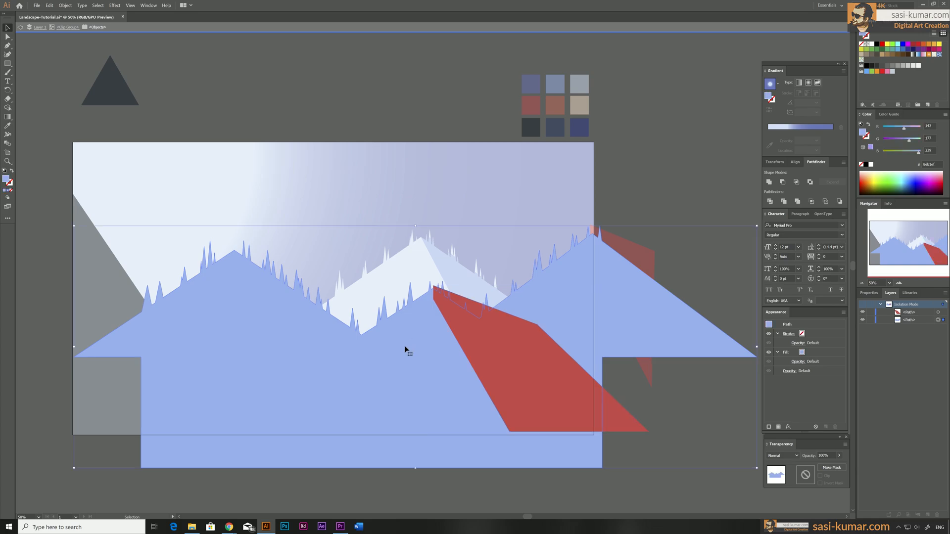
key("a")
left_click(442, 167)
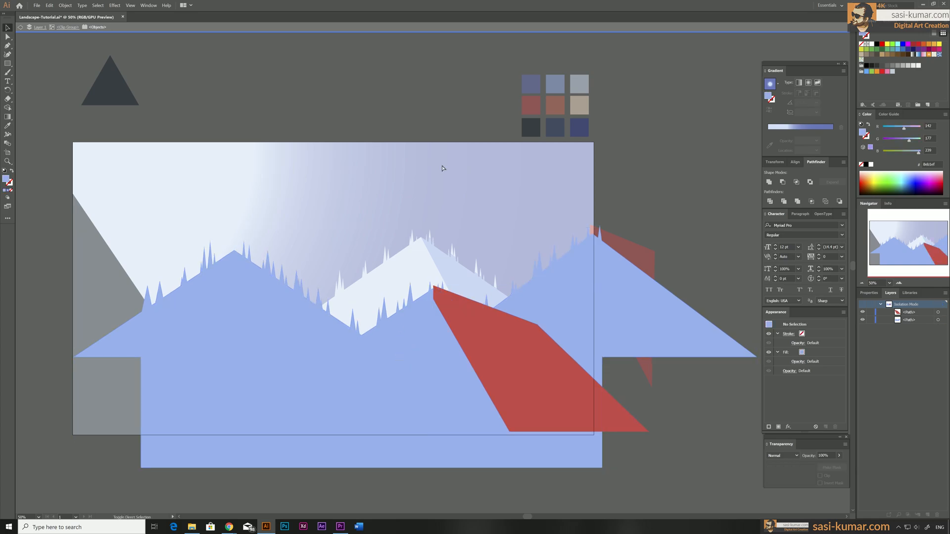
key("ctrl+f")
left_click(617, 411, "shift")
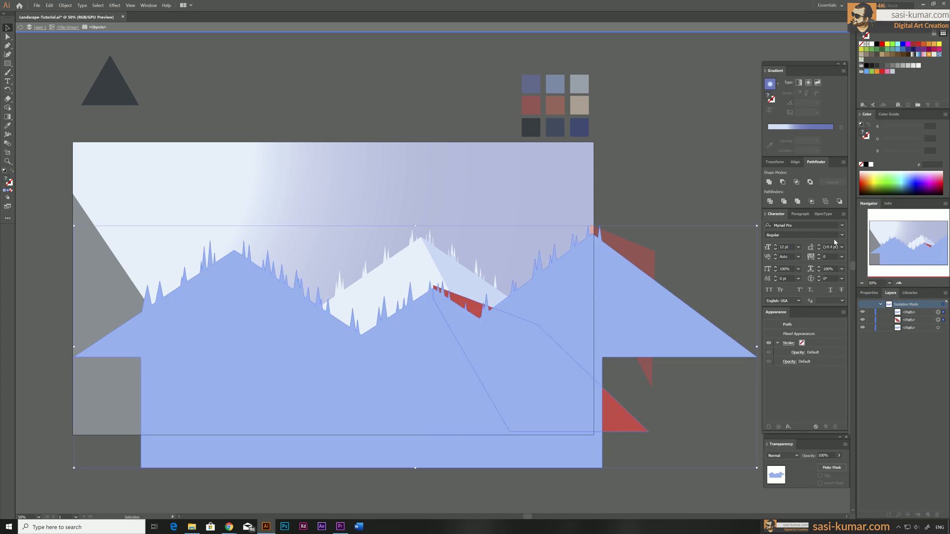
left_click(811, 201)
double_click(650, 185)
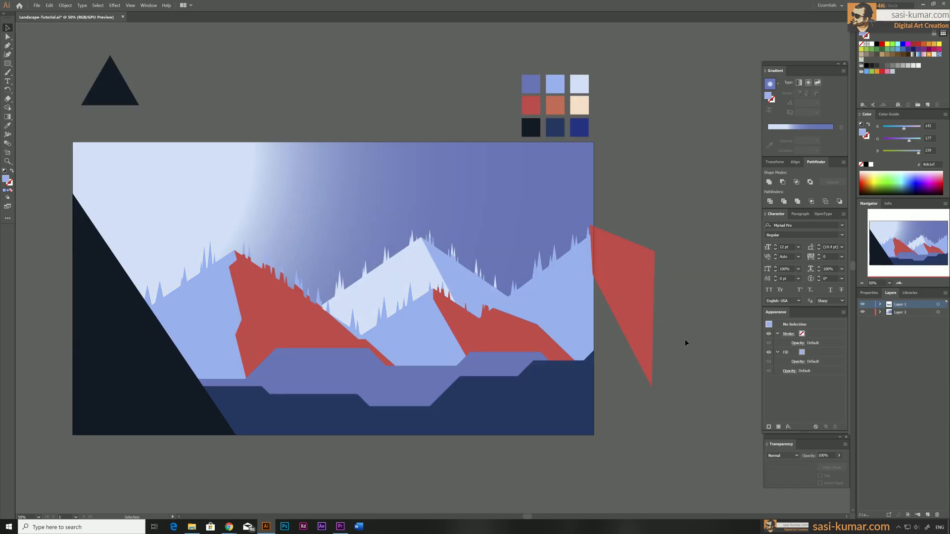
Cut the right-hand mountain's red shadow, isolate the light blue range path, and paste the shadow in front in place
left_click(619, 265)
key("Delete")
left_click(570, 281)
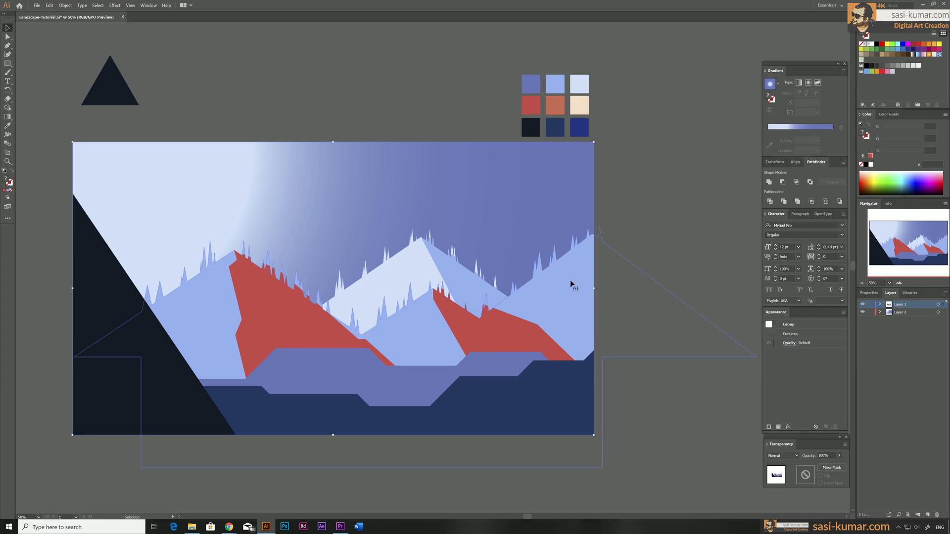
double_click(570, 280)
double_click(574, 279)
key("ctrl+f")
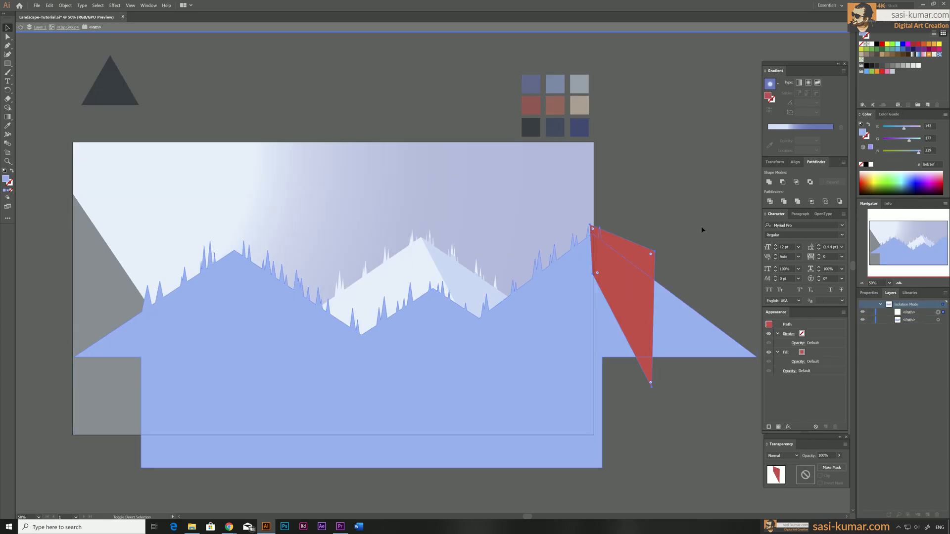
Crop the right-hand mountain's shadow to a copy of the light blue range placed in front, and leave isolation mode
left_click(702, 227)
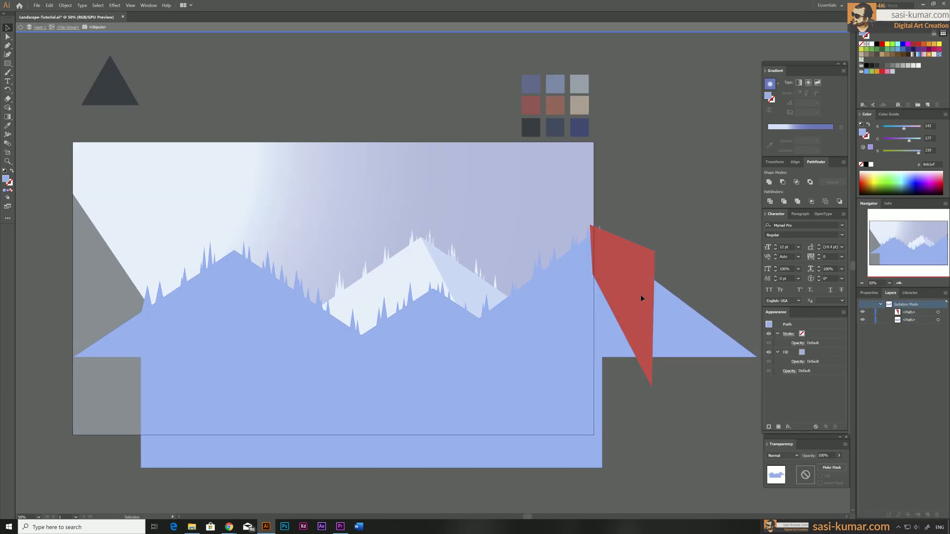
left_click(572, 287)
key("ctrl+c")
left_click(690, 210)
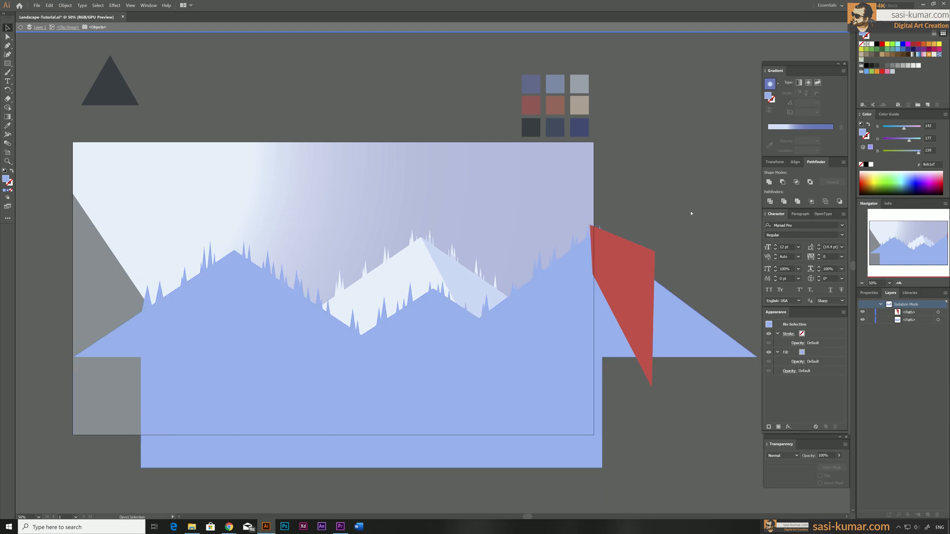
key("ctrl+f")
left_click(637, 253, "shift")
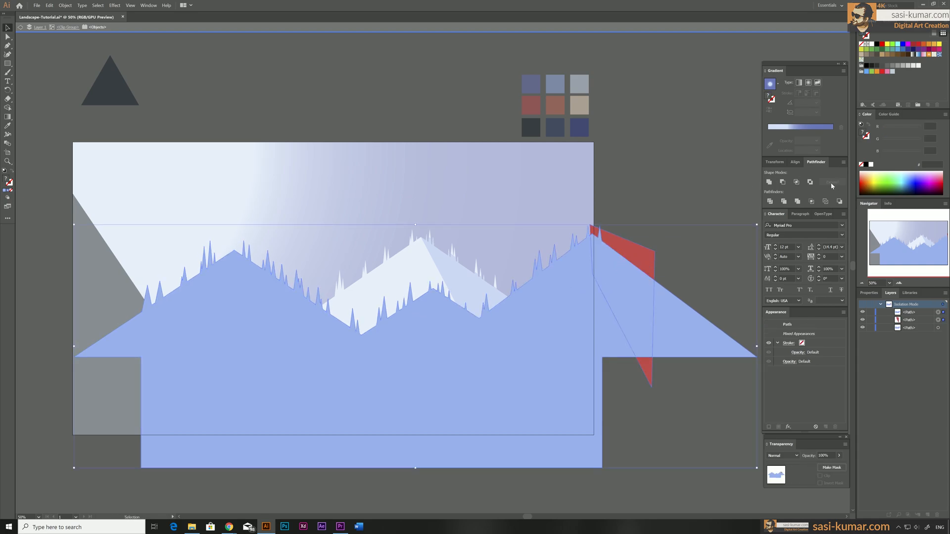
left_click(812, 202)
double_click(640, 173)
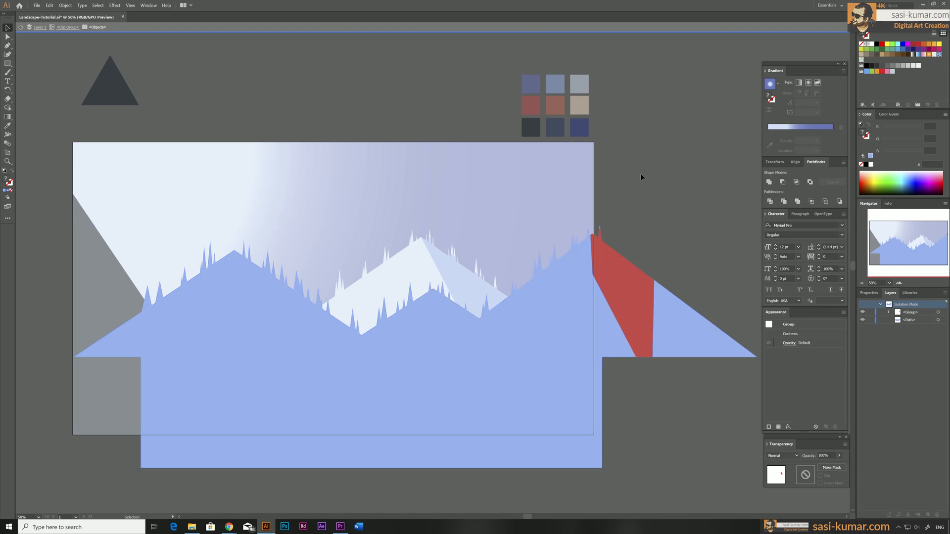
Select the three red shadows on the light blue range and fill them with the dark navy sampled from the foreground ridge
left_click(7, 37)
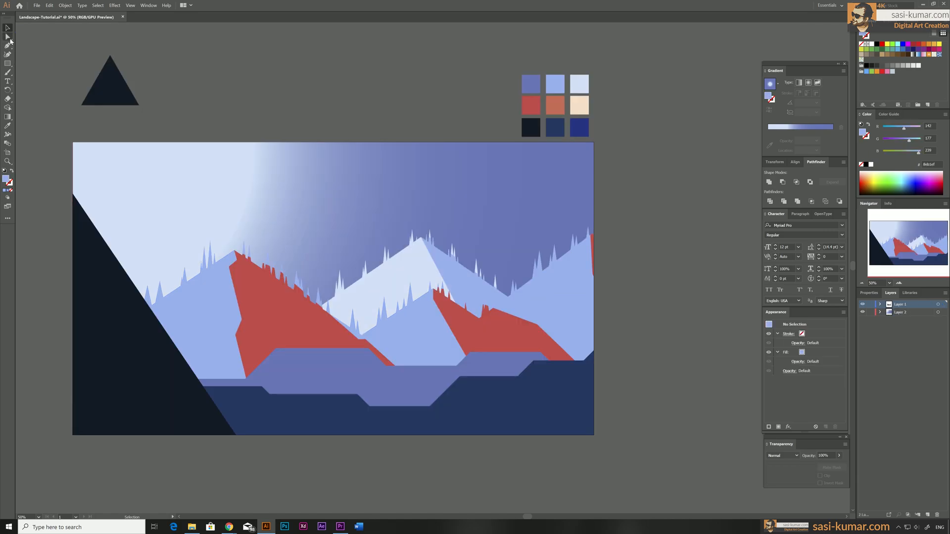
left_click(288, 322)
left_click(593, 248, "shift")
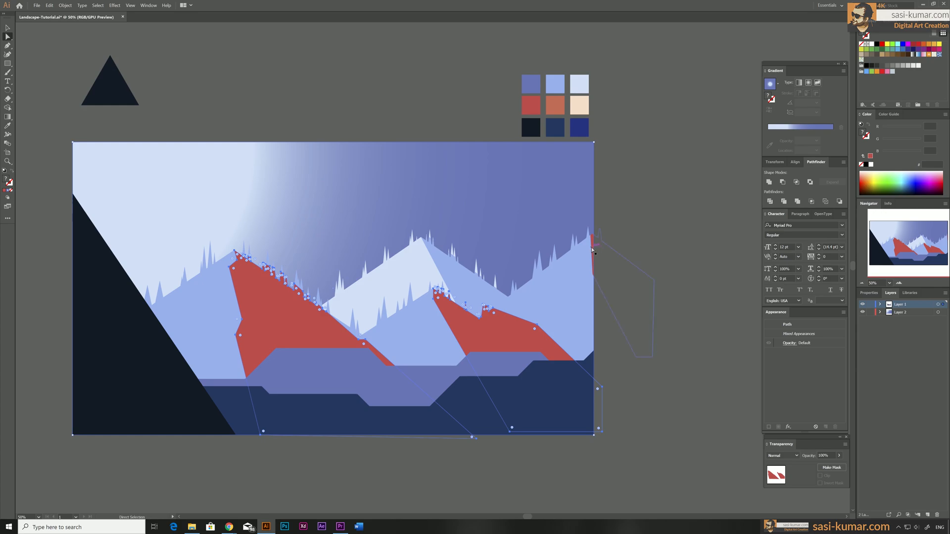
left_click(593, 250, "shift")
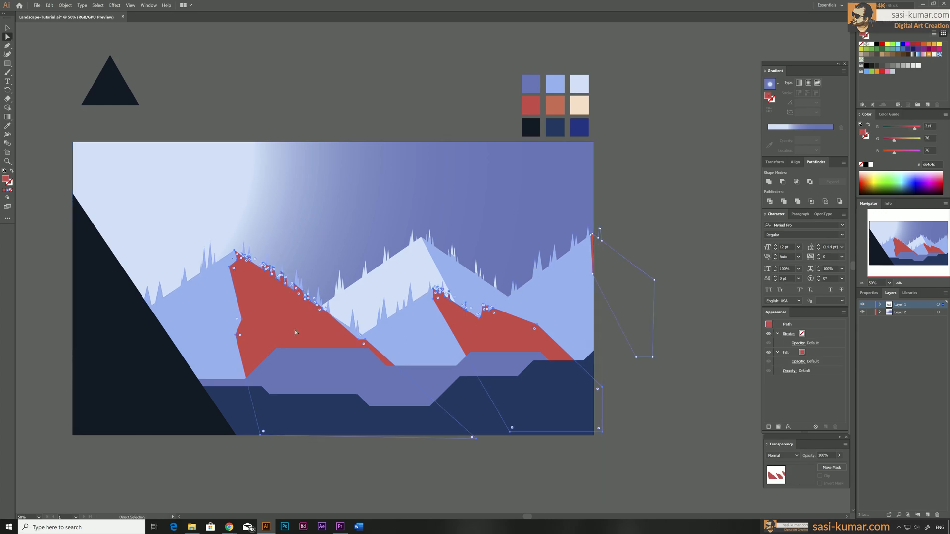
key("i")
left_click(326, 367)
left_click(314, 417)
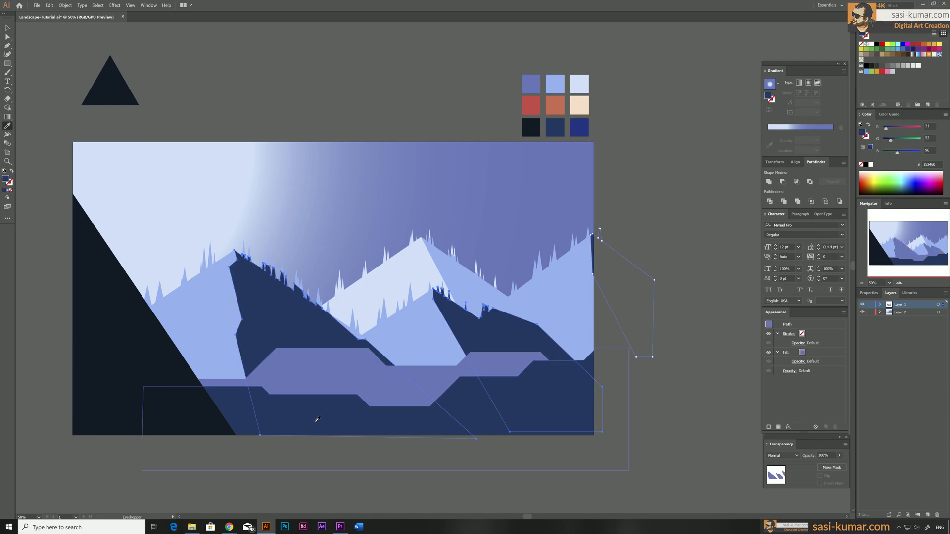
key("v")
left_click(381, 70)
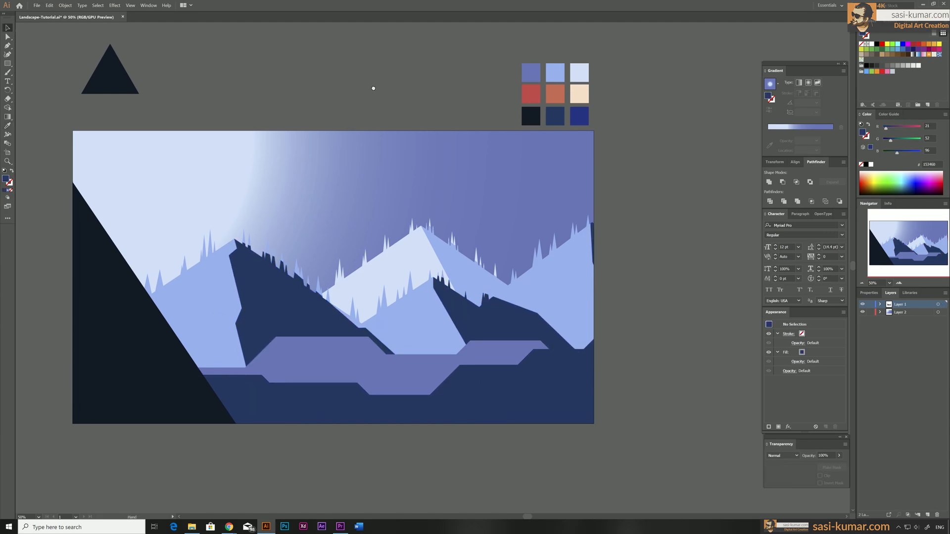
Isolate the purple hill path and draw a closed shadow polygon with the Pen tool following its two raised plateaus and the dip between them
scroll(374, 86, "down", 1)
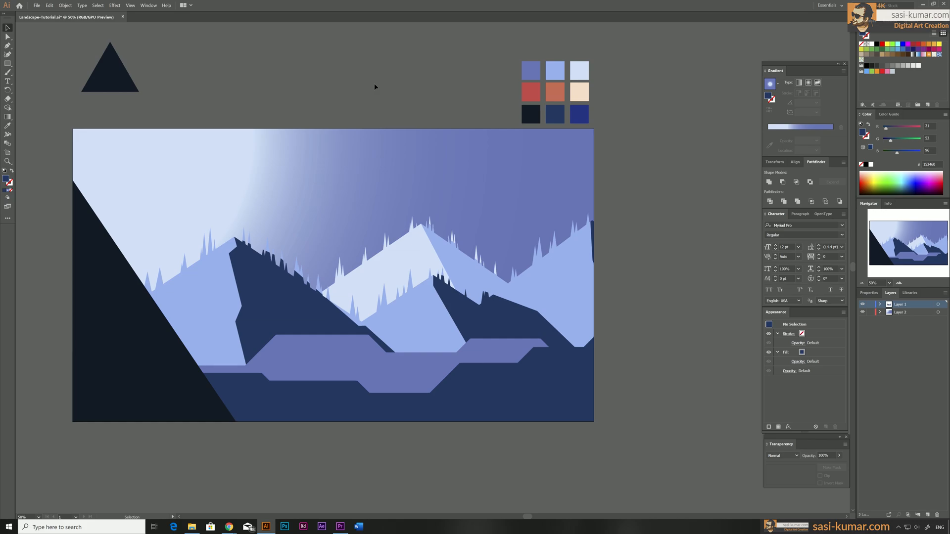
double_click(318, 353)
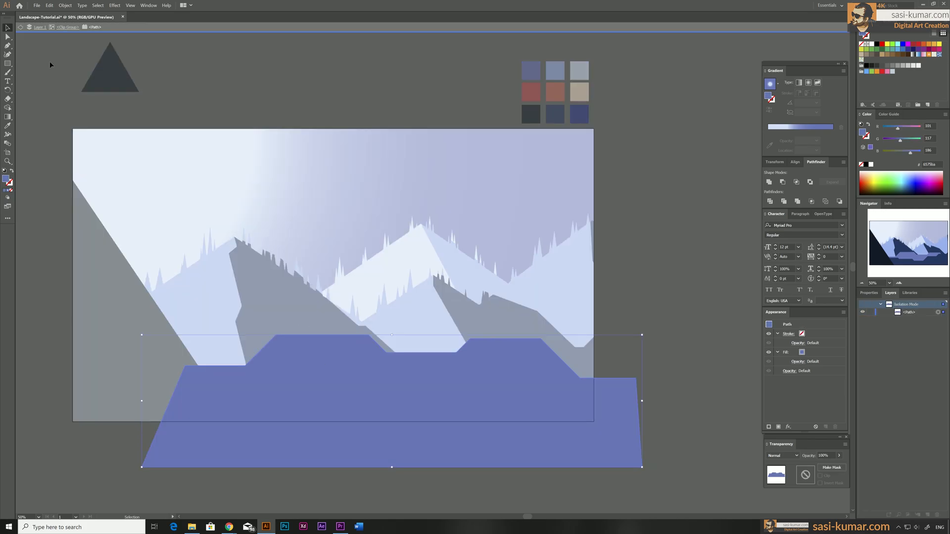
left_click(9, 46)
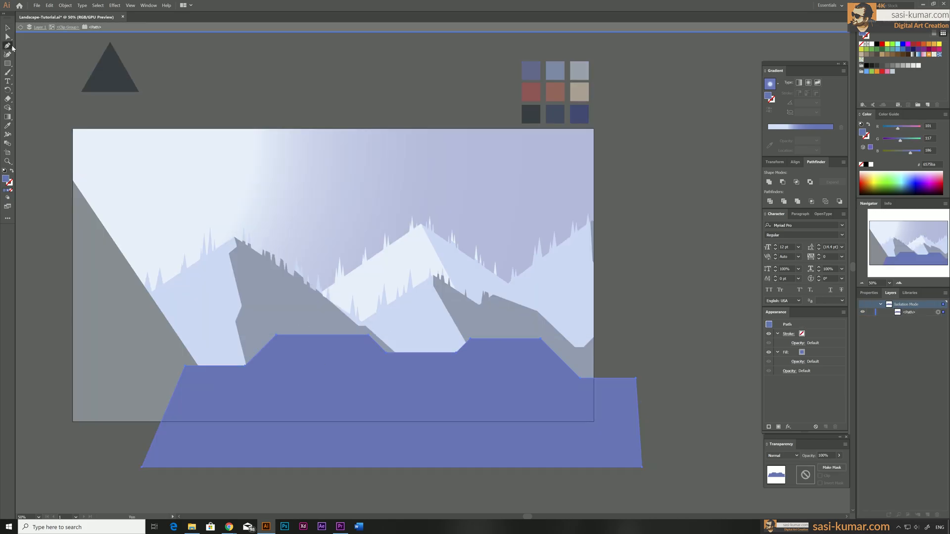
left_click(278, 337)
left_click(367, 336)
left_click(377, 354)
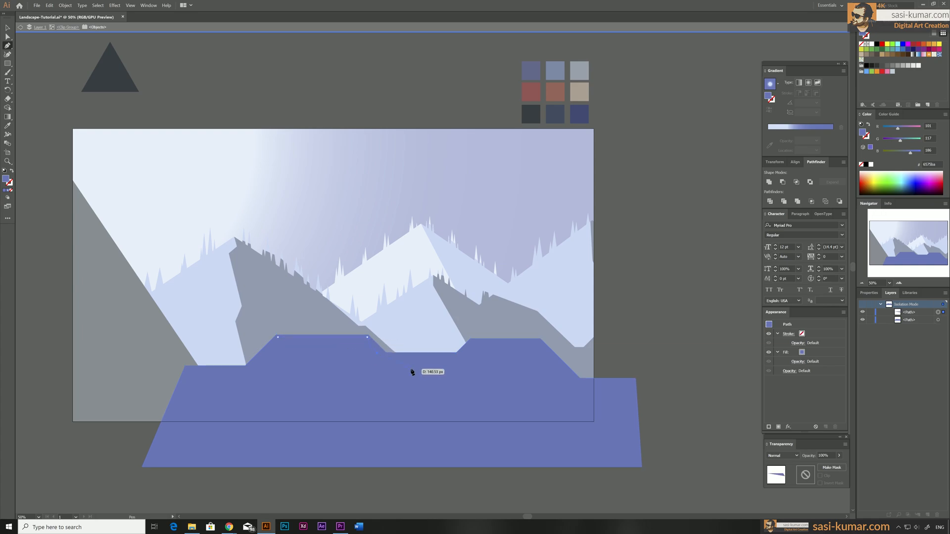
left_click(459, 368)
left_click(473, 341)
left_click(541, 338)
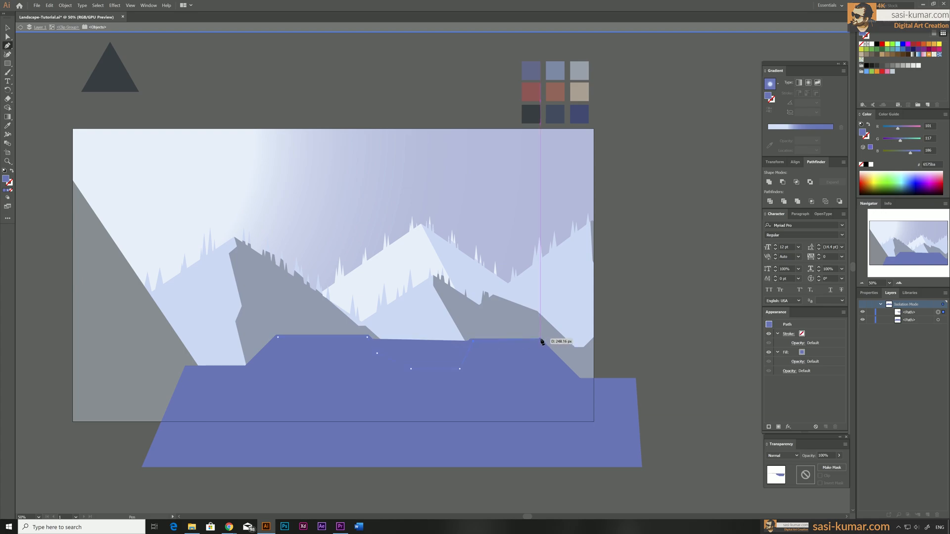
left_click(573, 381)
left_click(302, 381)
left_click(278, 337)
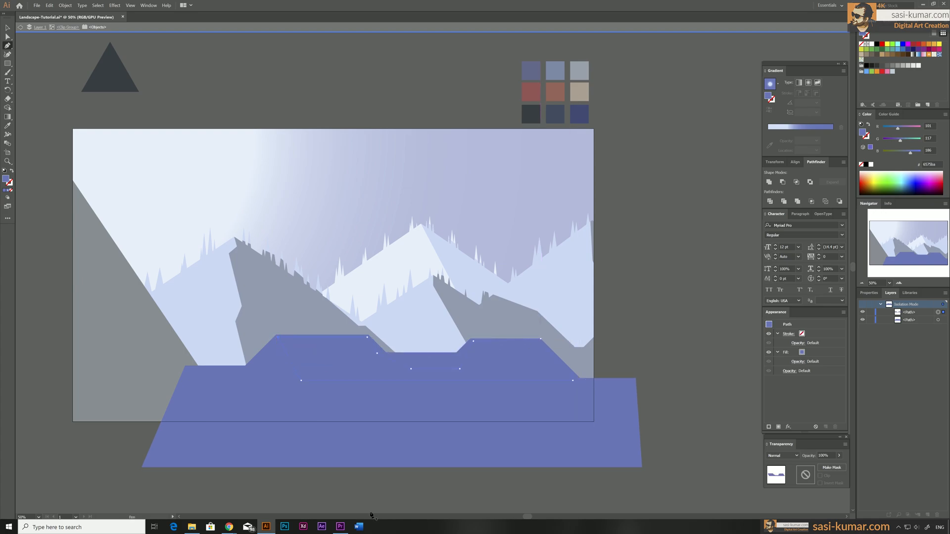
Fill the new shadow on the purple hill with the near-black sampled from the large foreground mountain and deselect it
key("i")
left_click(298, 298)
left_click(147, 337)
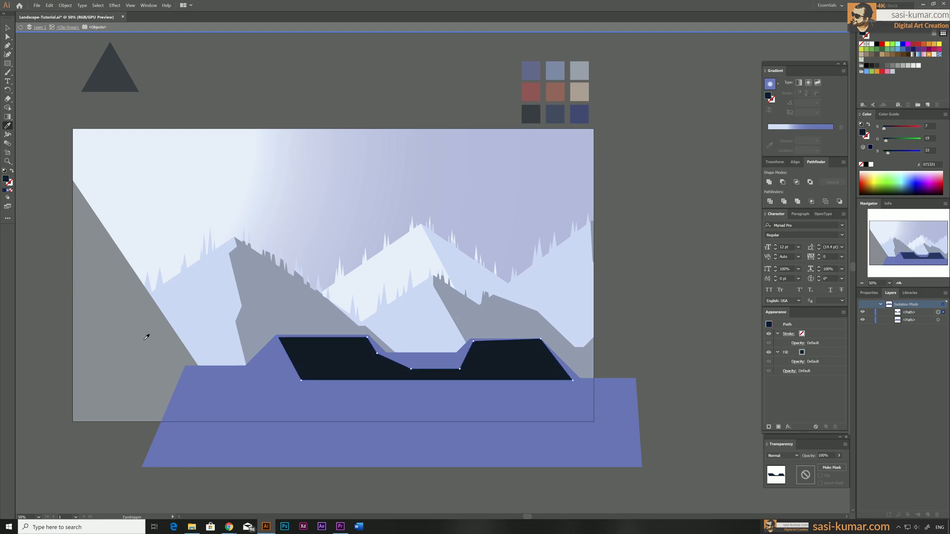
left_click(7, 28)
double_click(317, 91)
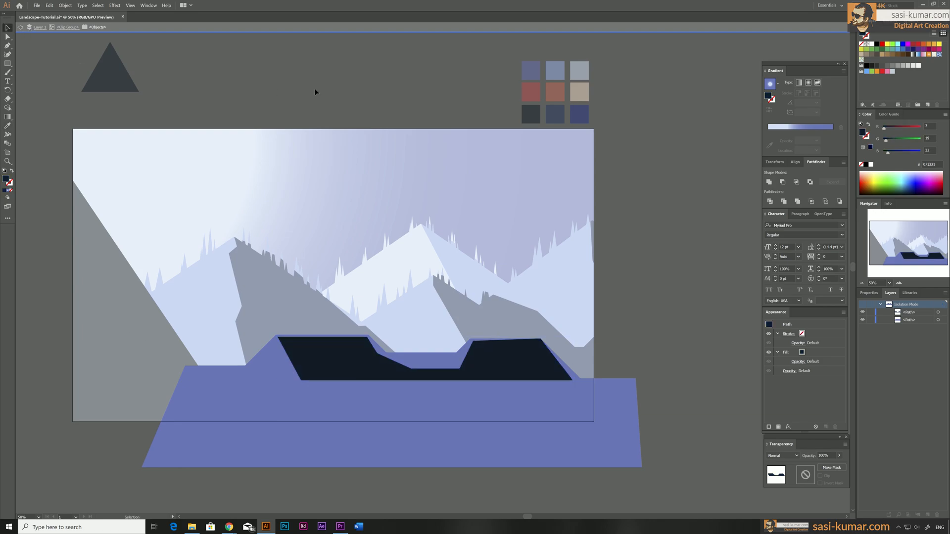
Extend the purple hill shadow's two lower corner points downward beneath the navy ridge, and return to the full artwork
key("a")
double_click(301, 381)
left_click_drag(302, 382, 314, 422)
left_click_drag(574, 383, 574, 394)
left_click(642, 391)
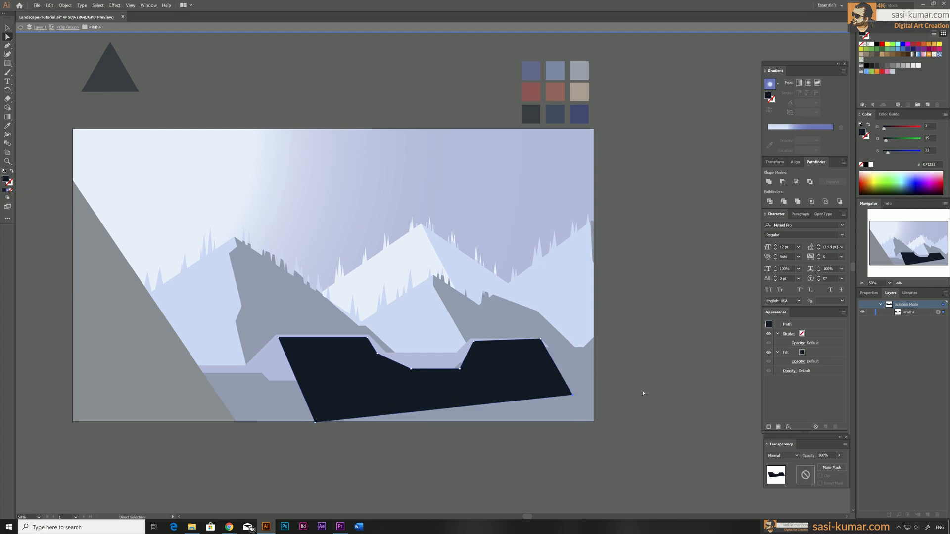
double_click(684, 372)
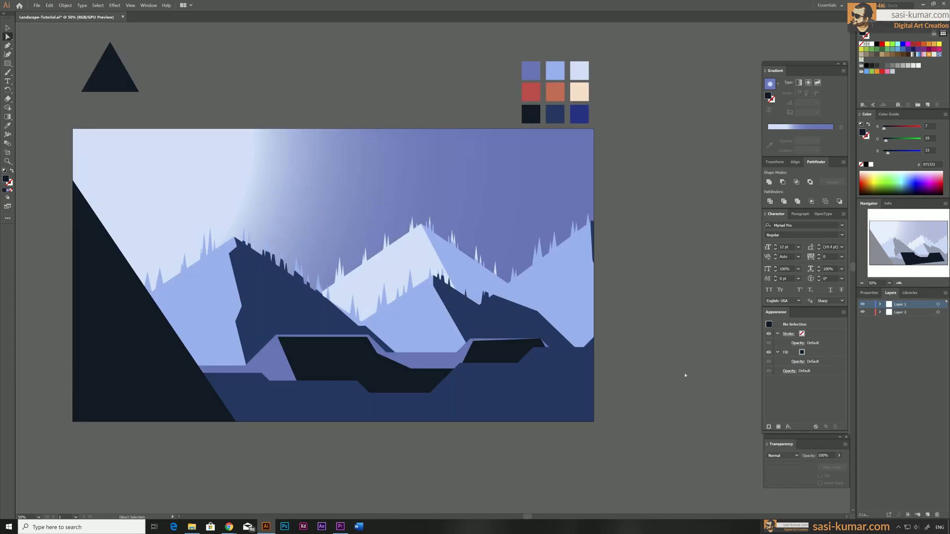
Isolate the navy foreground ridge and draw a closed Pen tool shadow polygon along its stepped top edge, extending below the artboard
left_click(501, 413)
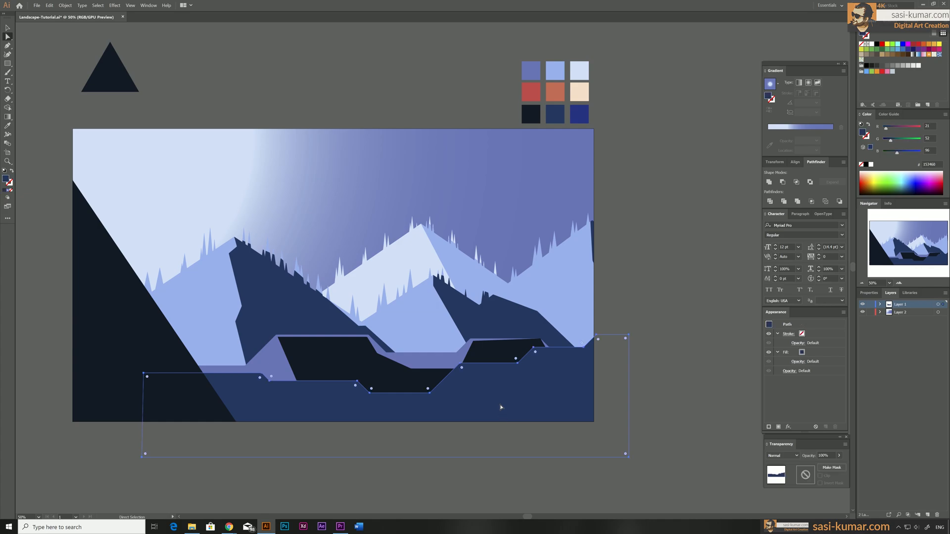
key("v")
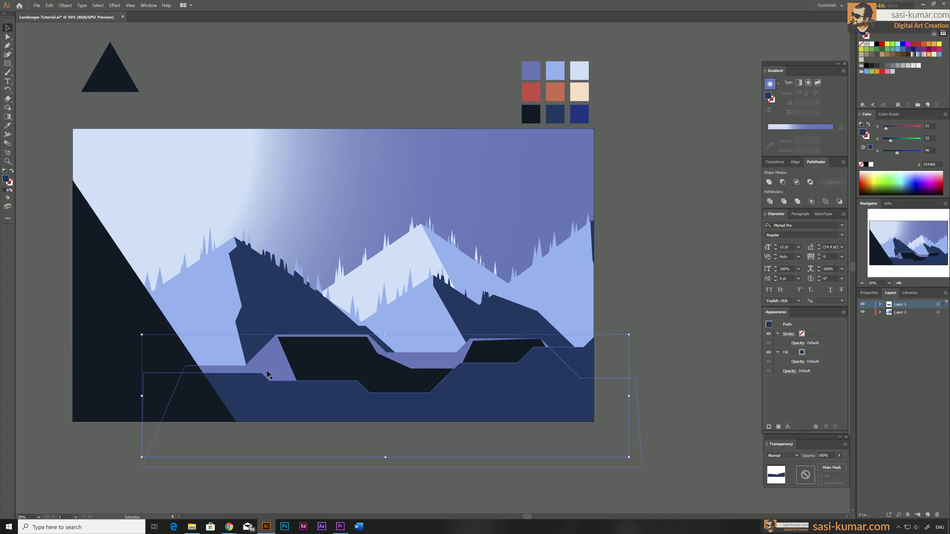
double_click(238, 399)
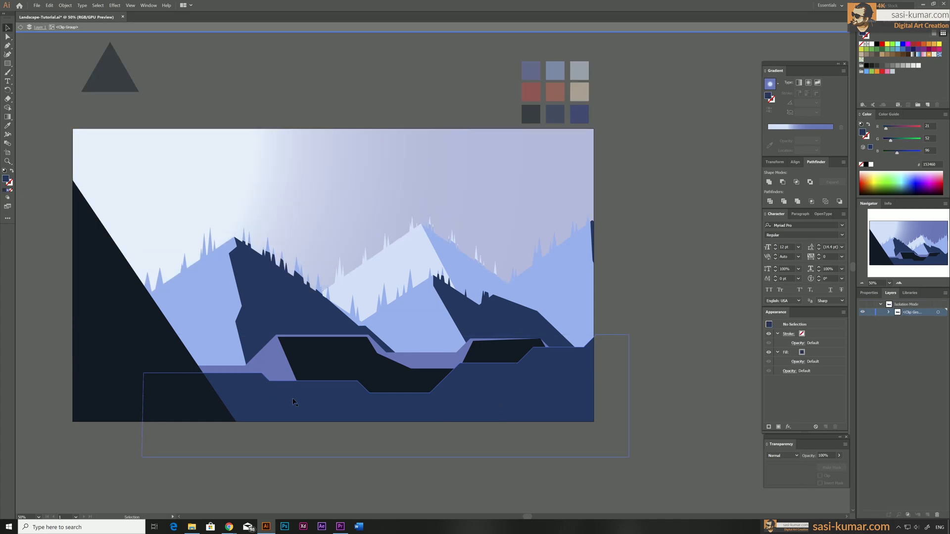
left_click(7, 45)
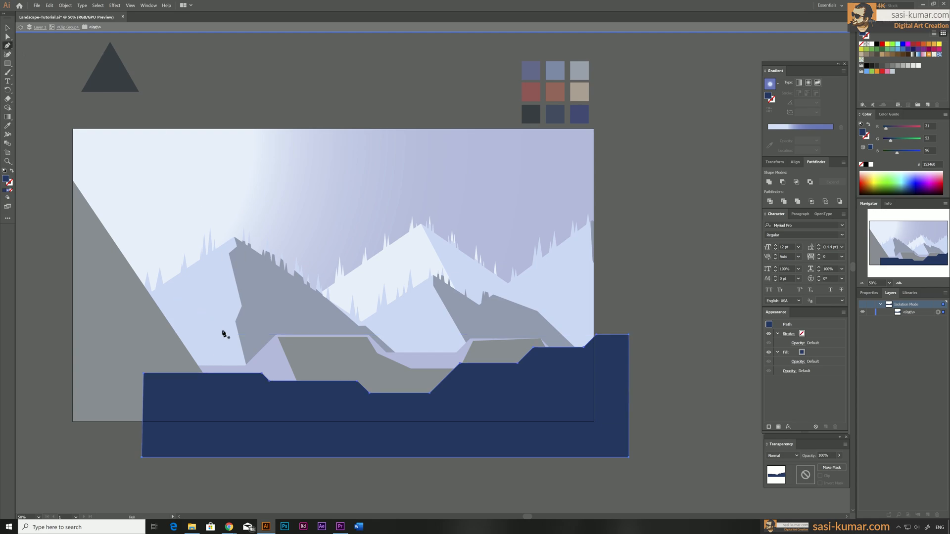
left_click(271, 385)
left_click(355, 383)
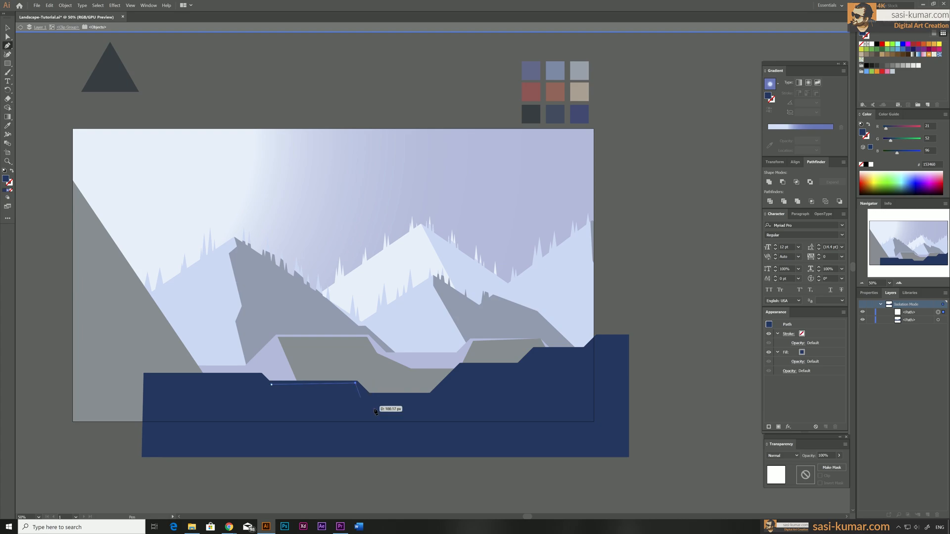
left_click(375, 404)
left_click(430, 396)
left_click(462, 367)
left_click(517, 365)
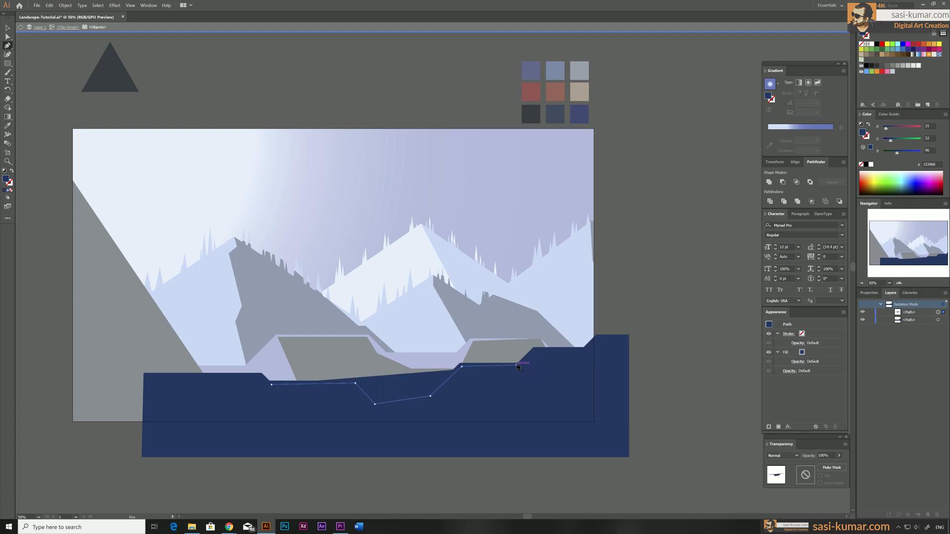
left_click(535, 350)
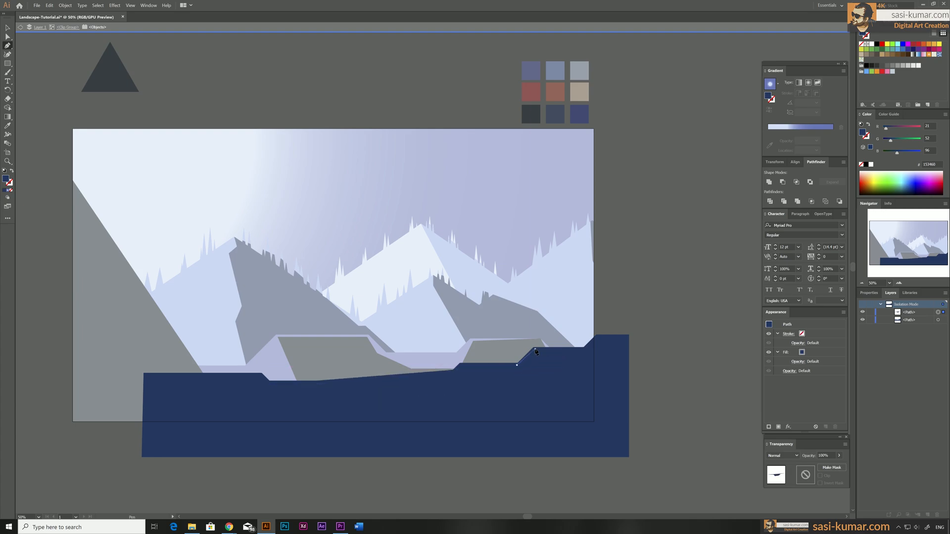
left_click(584, 350)
left_click(608, 402)
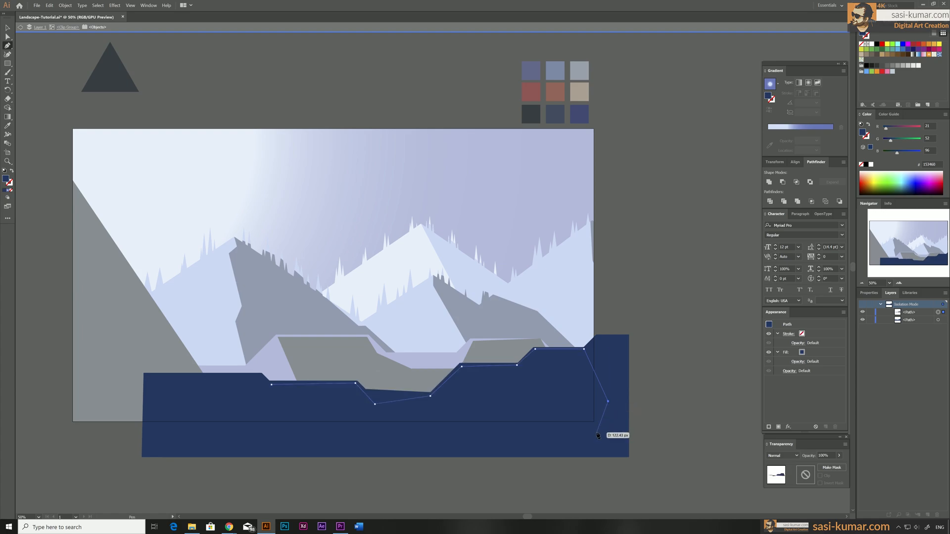
left_click(598, 433)
left_click(283, 432)
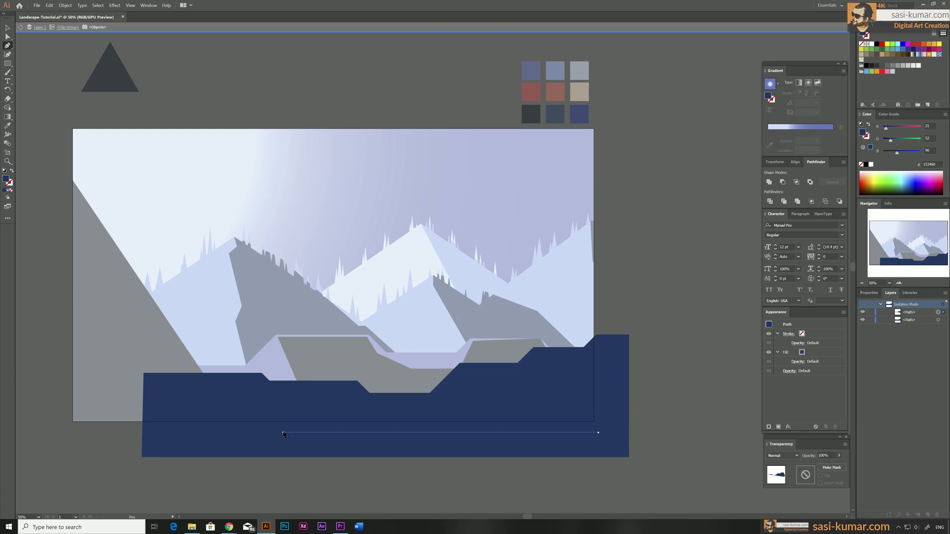
left_click(270, 386)
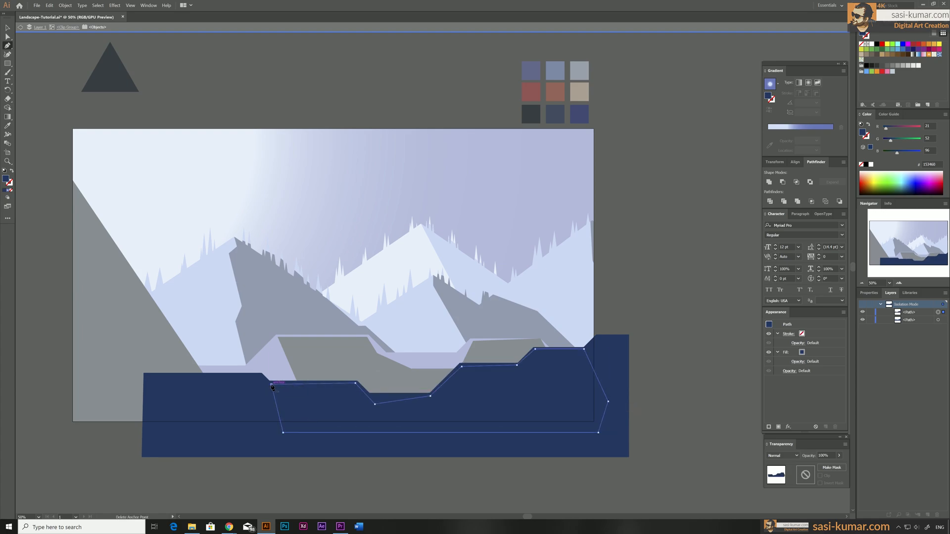
Fill the navy ridge's shadow with the near-black sampled from the artwork and leave isolation mode
key("i")
left_click(306, 351)
key("v")
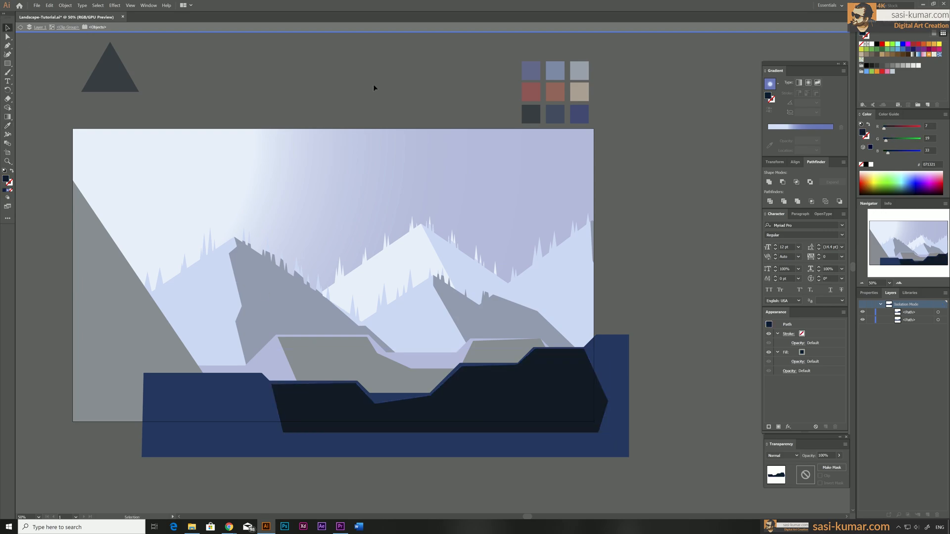
double_click(374, 87)
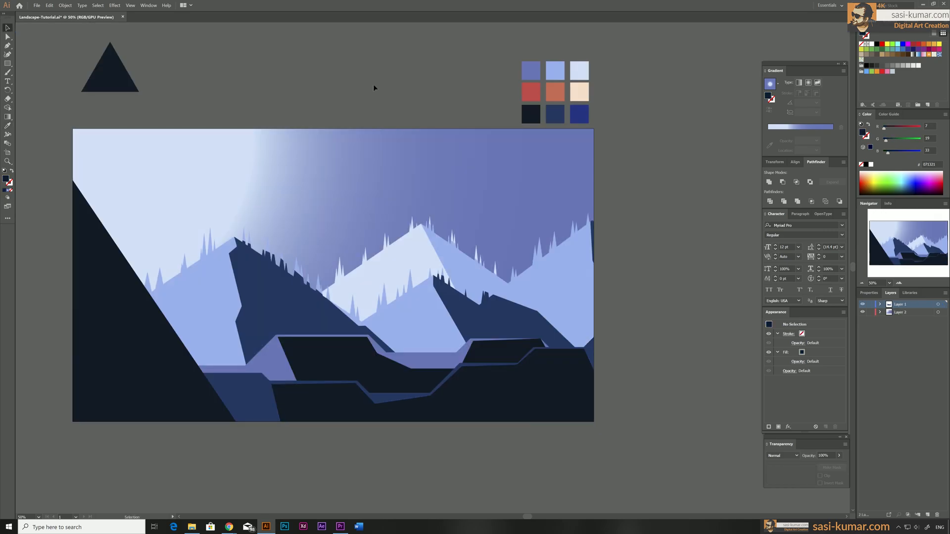
left_click_drag(368, 138, 371, 138)
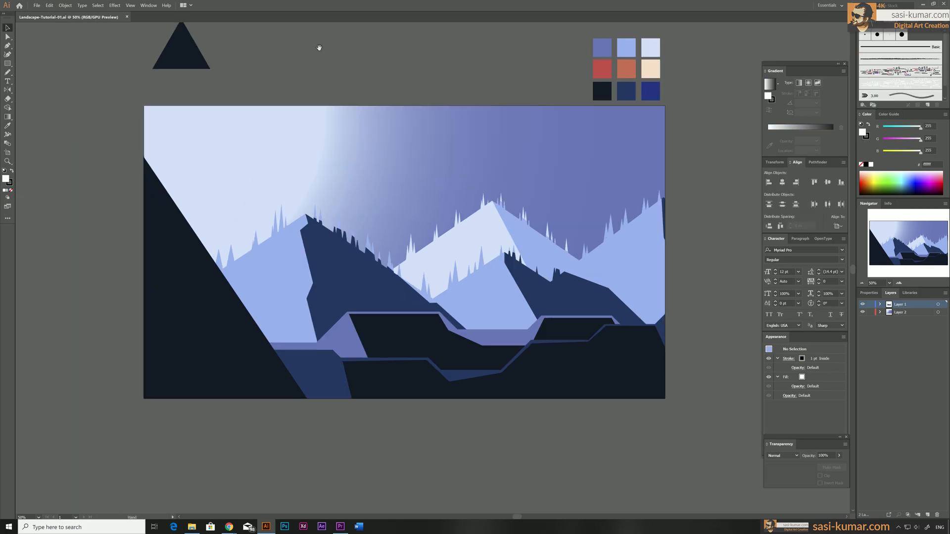
left_click_drag(319, 48, 312, 66)
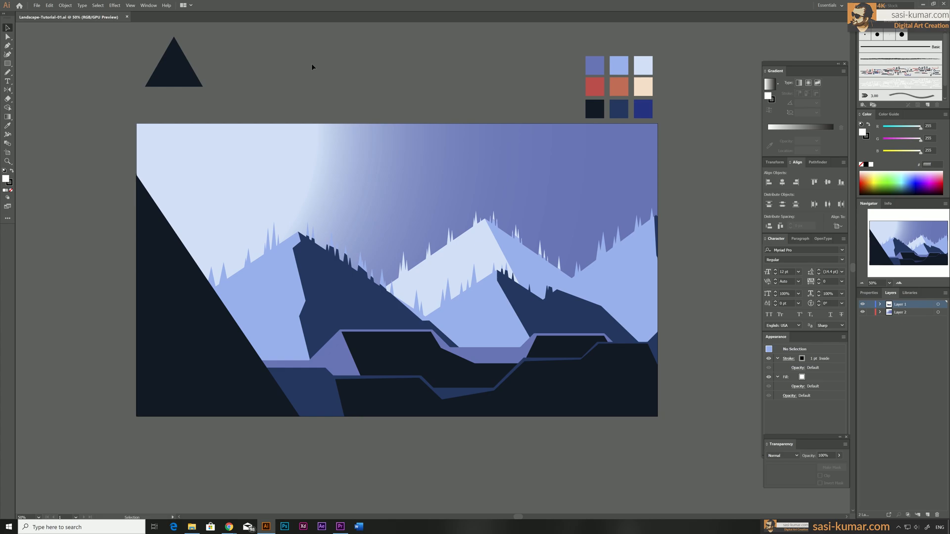
left_click_drag(324, 72, 325, 68)
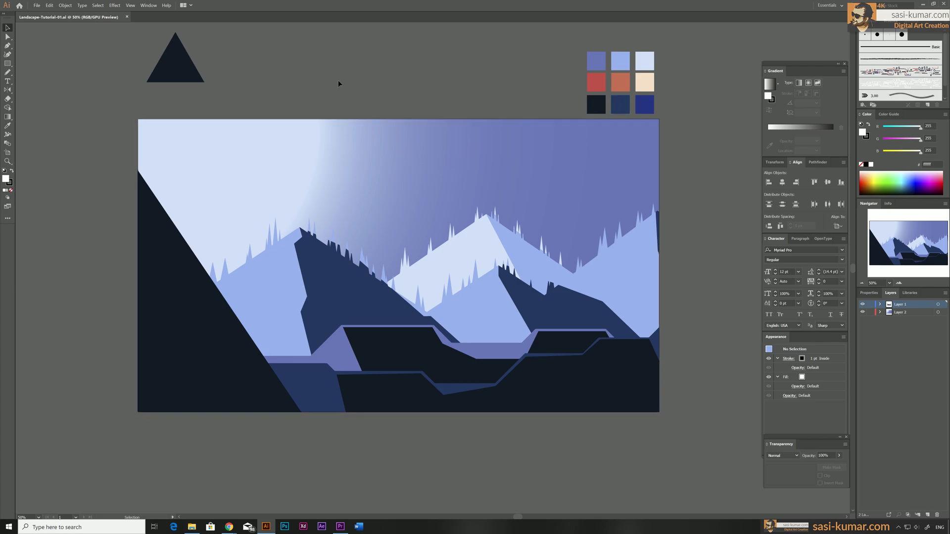
Release the clipping mask around the whole landscape and deselect the artwork
key("ctrl+minus")
left_click_drag(338, 80, 335, 80)
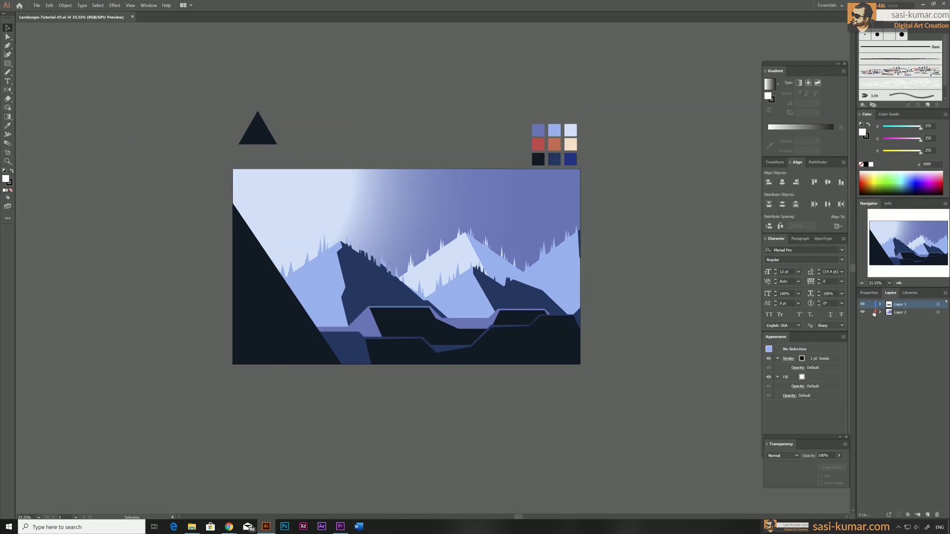
left_click(580, 203)
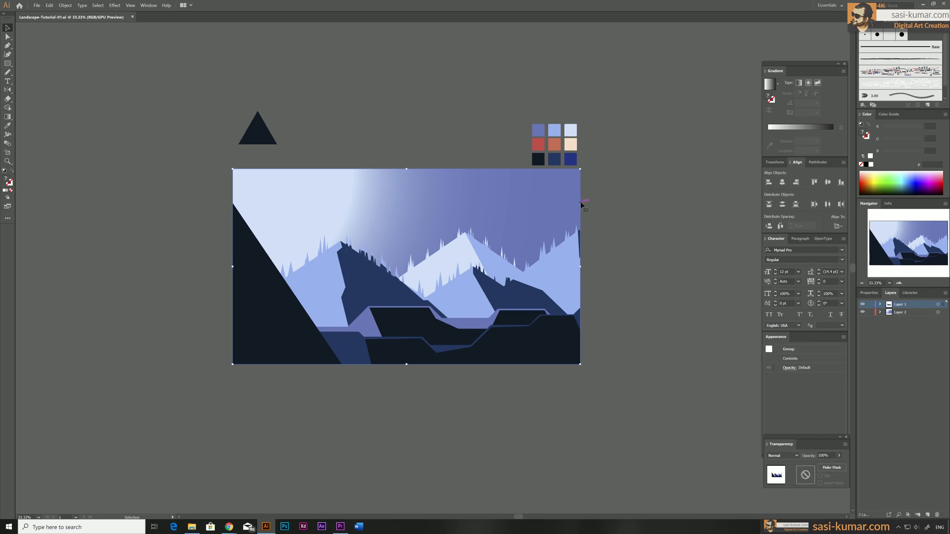
right_click(582, 205)
left_click(614, 259)
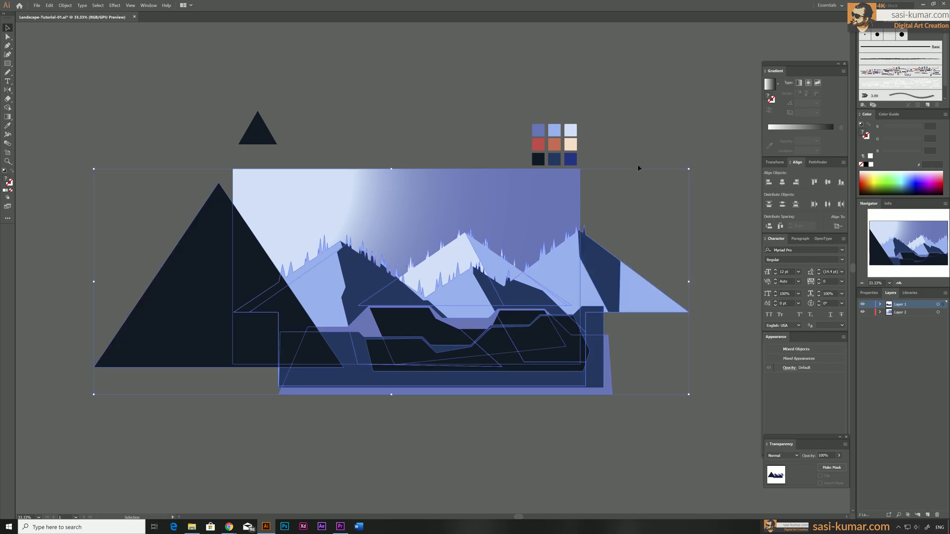
left_click(624, 206)
Move the released frame rectangle into the empty space right of the landscape and give it the default white fill and black stroke
left_click_drag(656, 196, 476, 200)
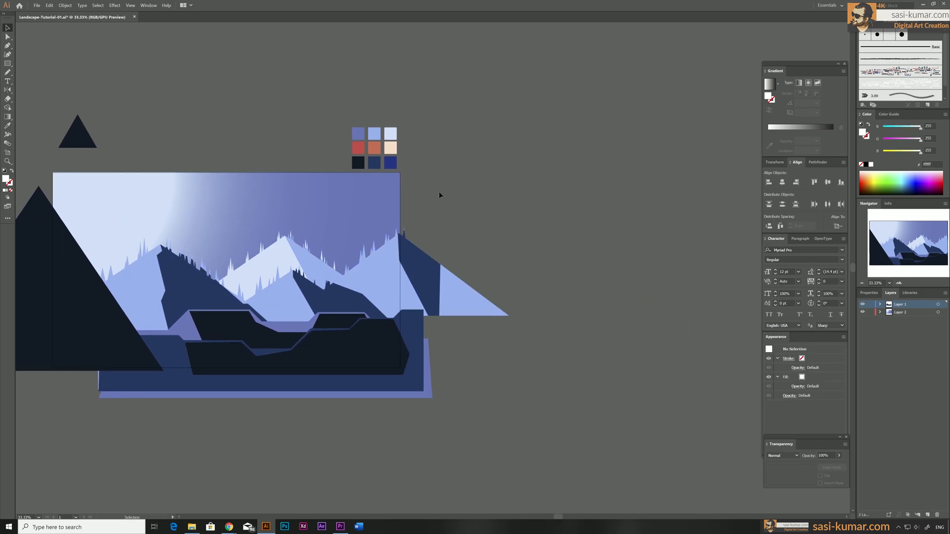
left_click(418, 236)
left_click(412, 203)
left_click(399, 202)
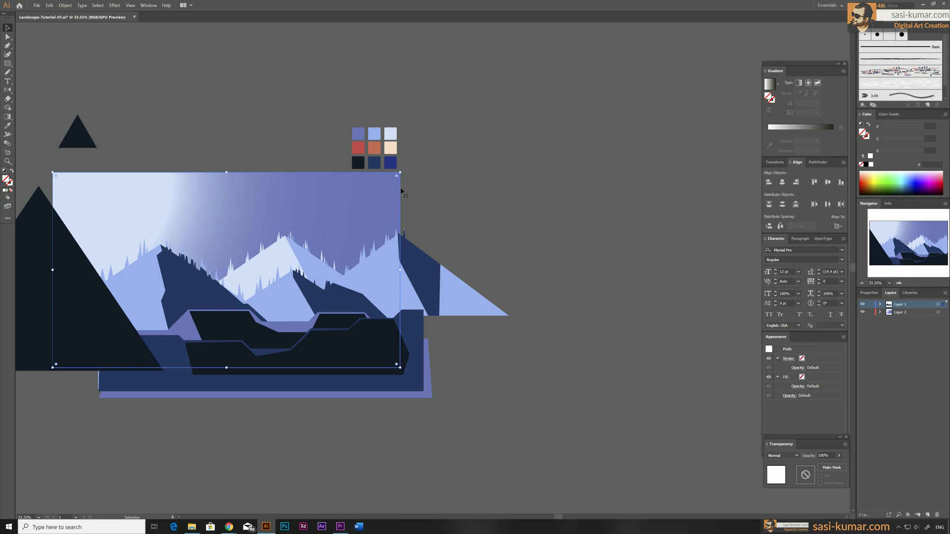
left_click_drag(402, 188, 741, 193)
left_click_drag(664, 188, 648, 166)
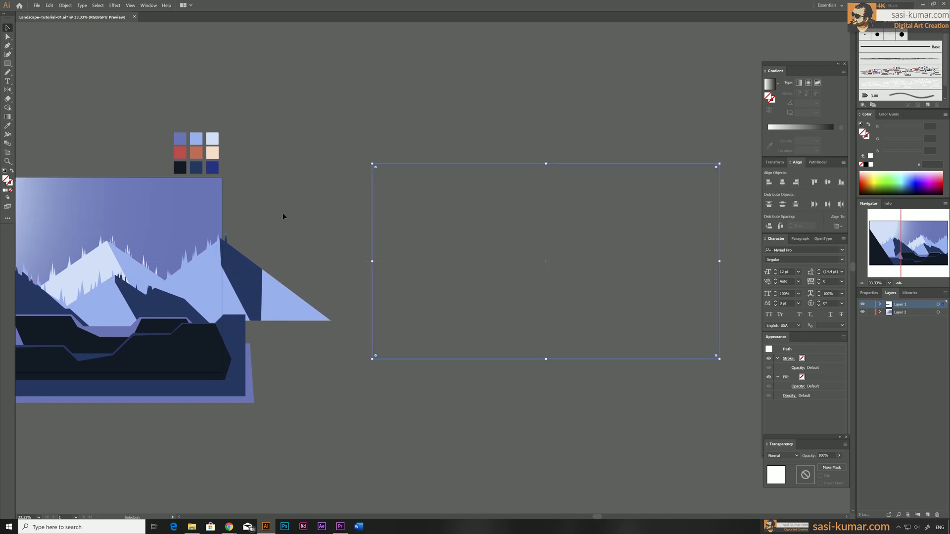
left_click(4, 171)
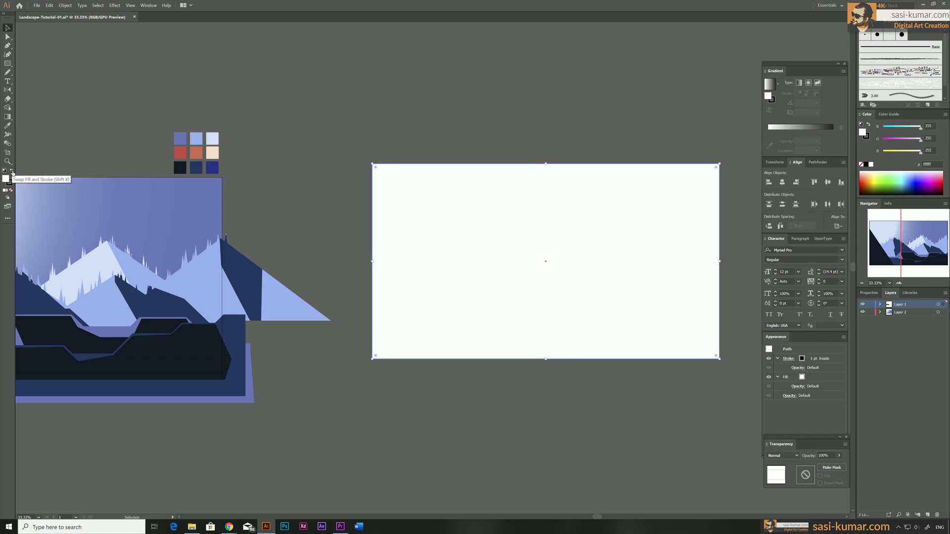
left_click(361, 147)
Recolor the first stop of the sky's radial gradient with the peach palette swatch and deselect the sky
mouse_move(419, 219)
left_mouse_down()
mouse_move(564, 199)
mouse_move(680, 220)
left_mouse_up()
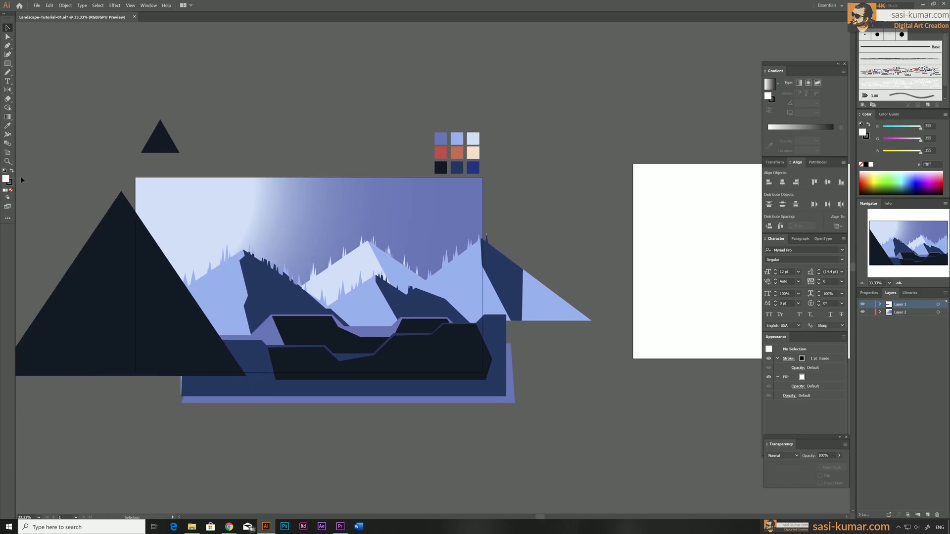
left_click(473, 152)
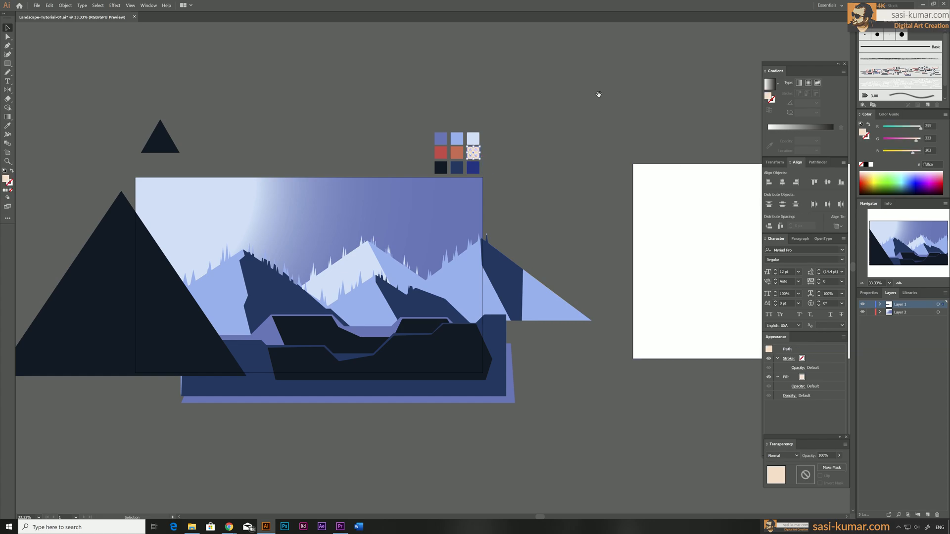
left_click_drag(600, 97, 619, 102)
key("ctrl+plus")
left_click_drag(464, 248, 645, 103)
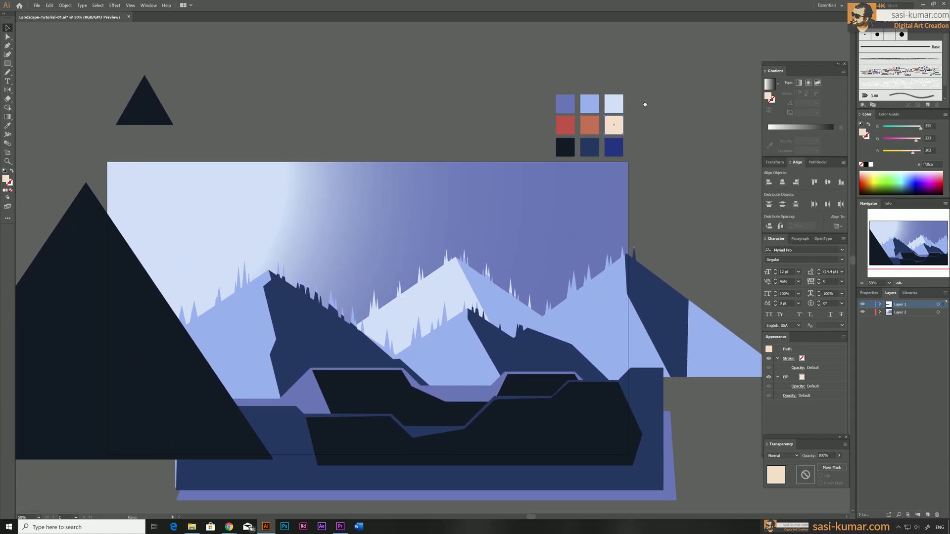
left_click(287, 177)
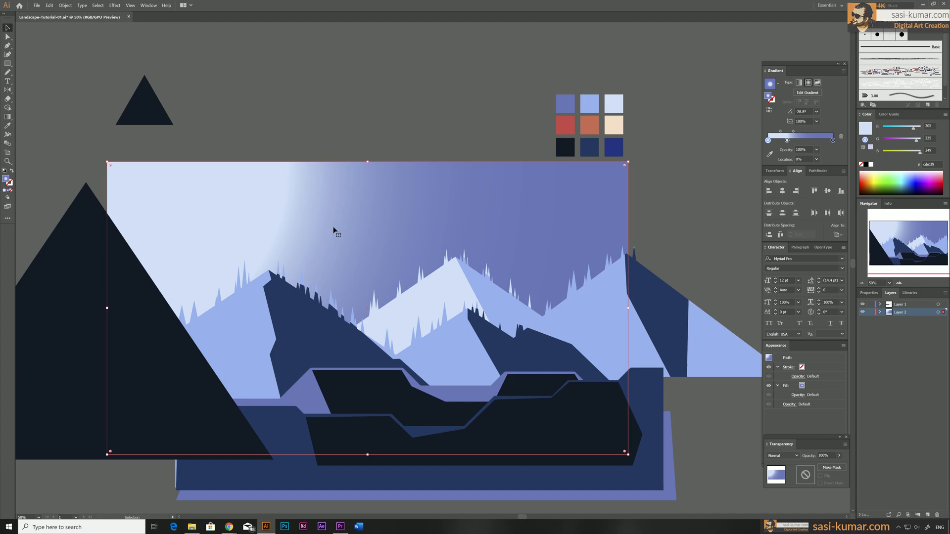
left_click(770, 154)
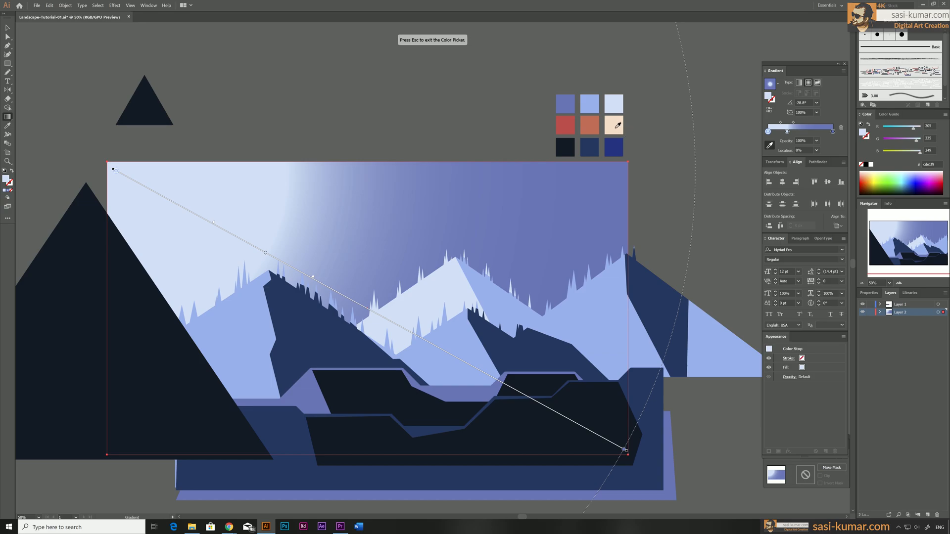
left_click(615, 127)
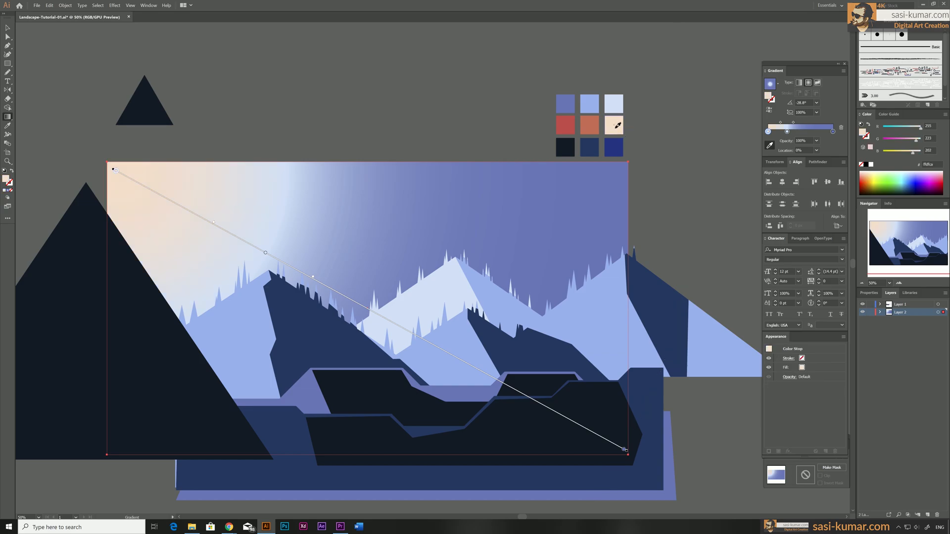
key("v")
left_click(382, 72)
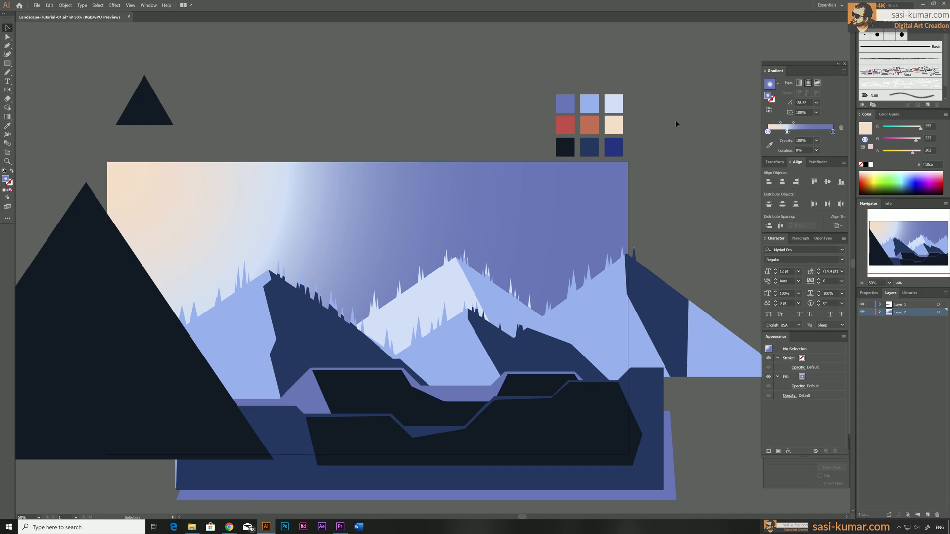
Select the sky and set its gradient's middle stop to near-white, RGB 253, 255, 255
left_click(787, 132)
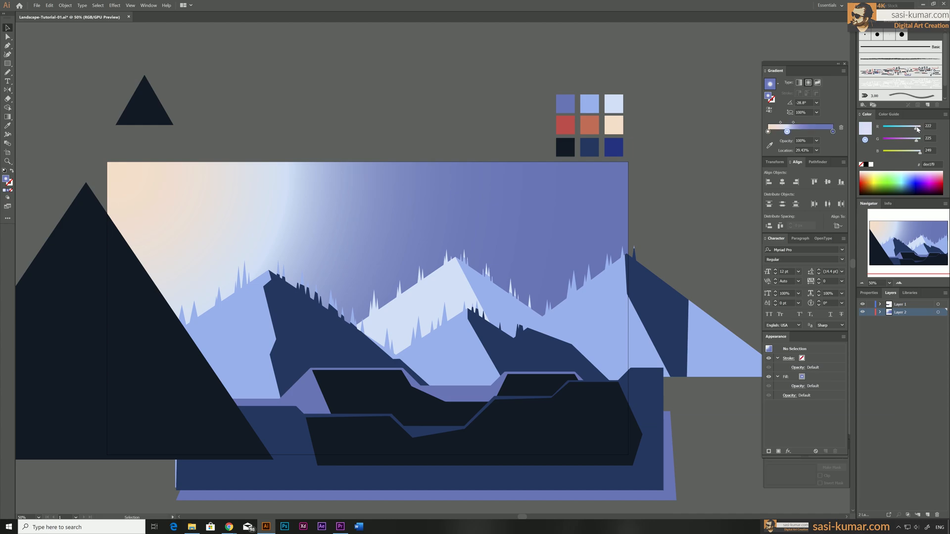
left_click_drag(918, 129, 921, 140)
left_click(233, 189)
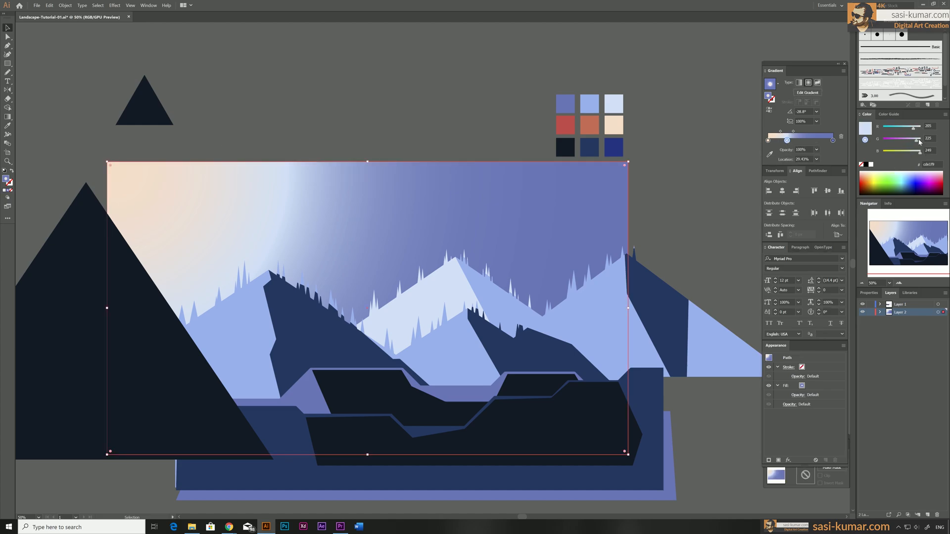
left_click_drag(919, 142, 922, 140)
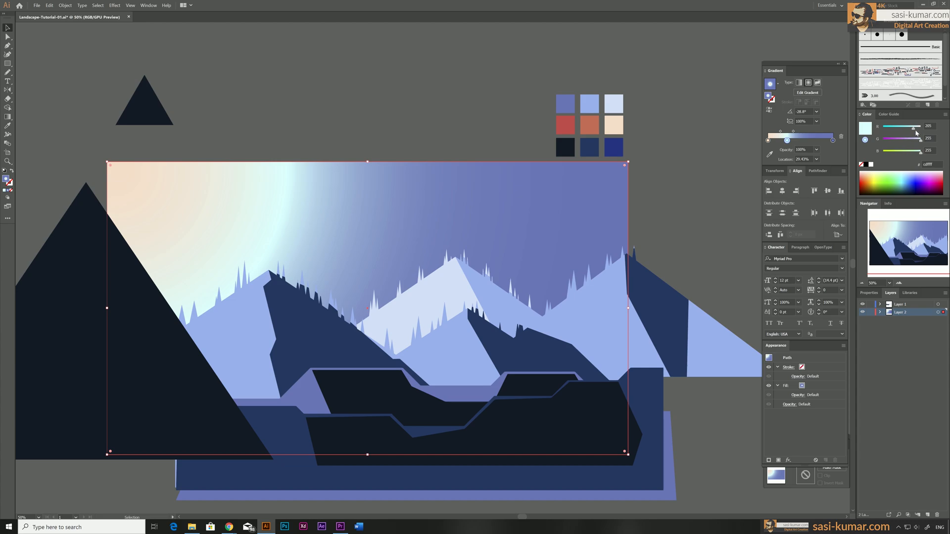
left_click_drag(916, 132, 920, 130)
left_click(422, 62)
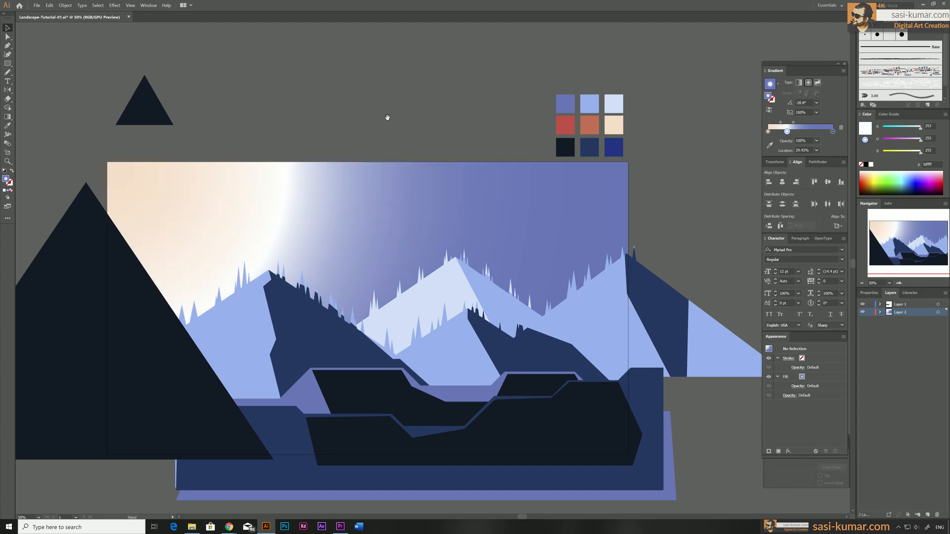
Draw a nearly square rectangle with the sky's gradient fill in the empty canvas above and left of the landscape
left_click_drag(387, 117, 391, 94)
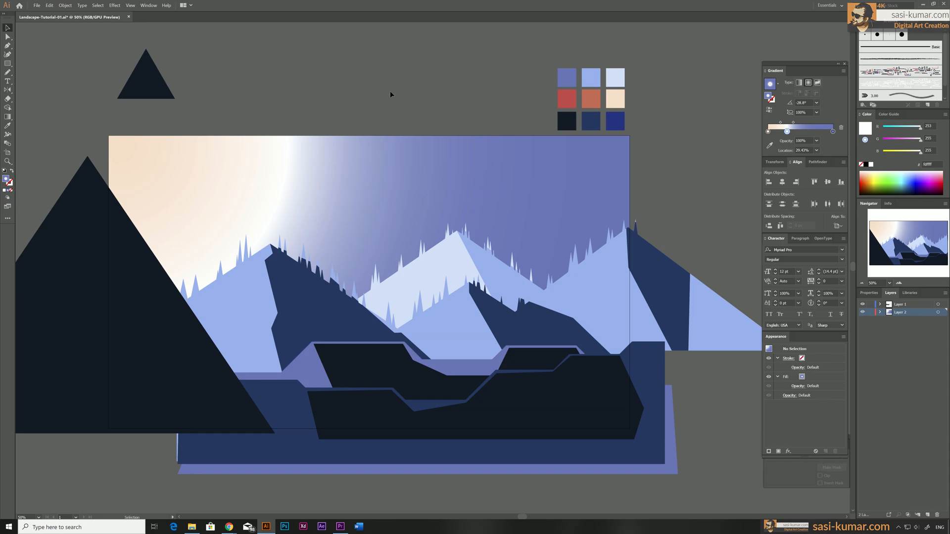
left_click_drag(391, 94, 338, 94)
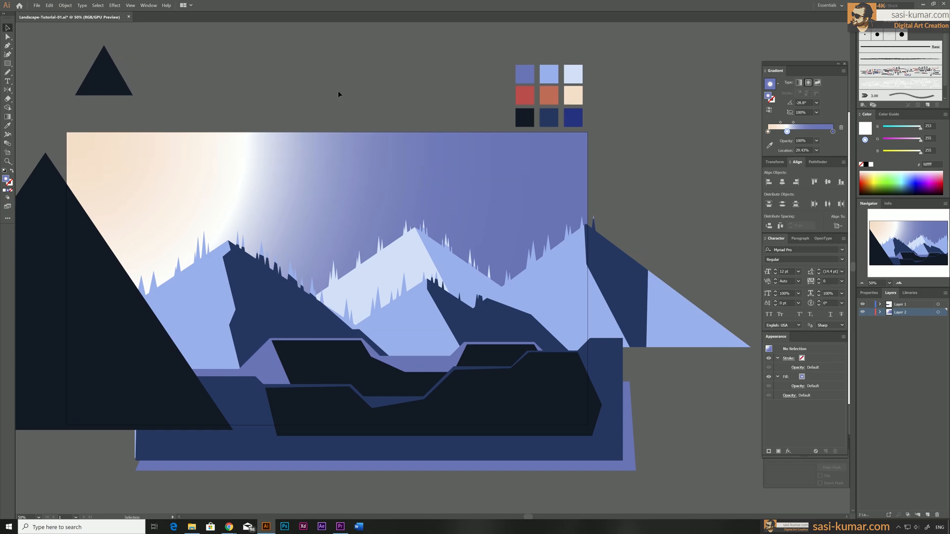
key("ctrl+minus")
left_click_drag(447, 106, 427, 89)
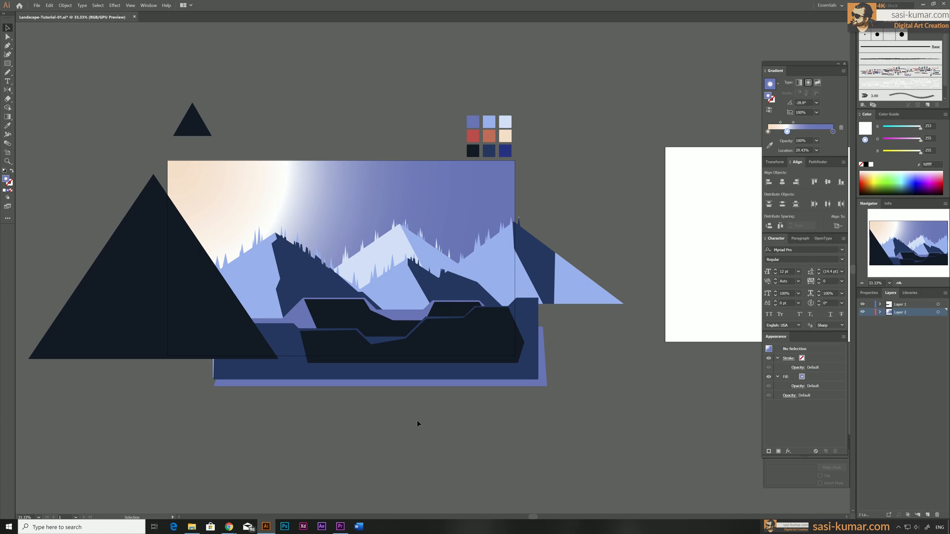
scroll(366, 276, "left", 2)
scroll(349, 280, "left", 1)
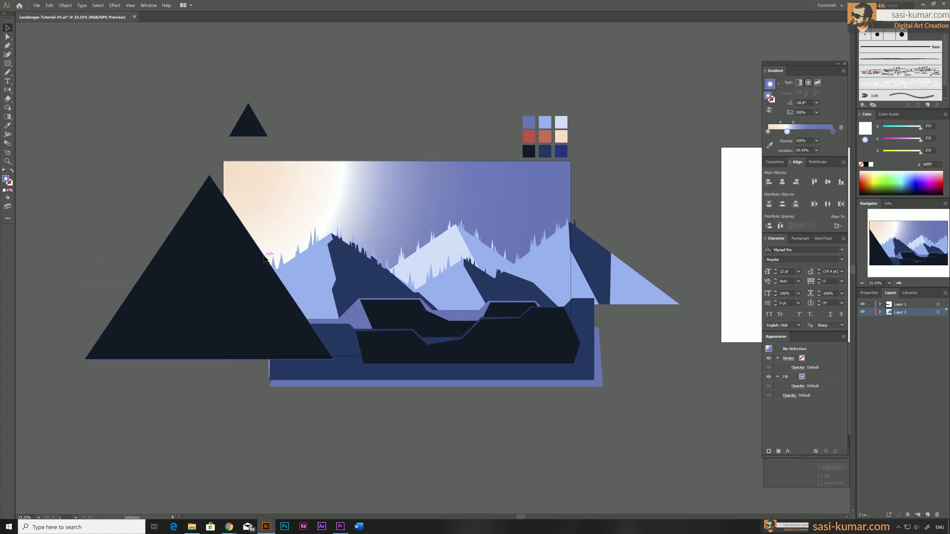
left_click(8, 64)
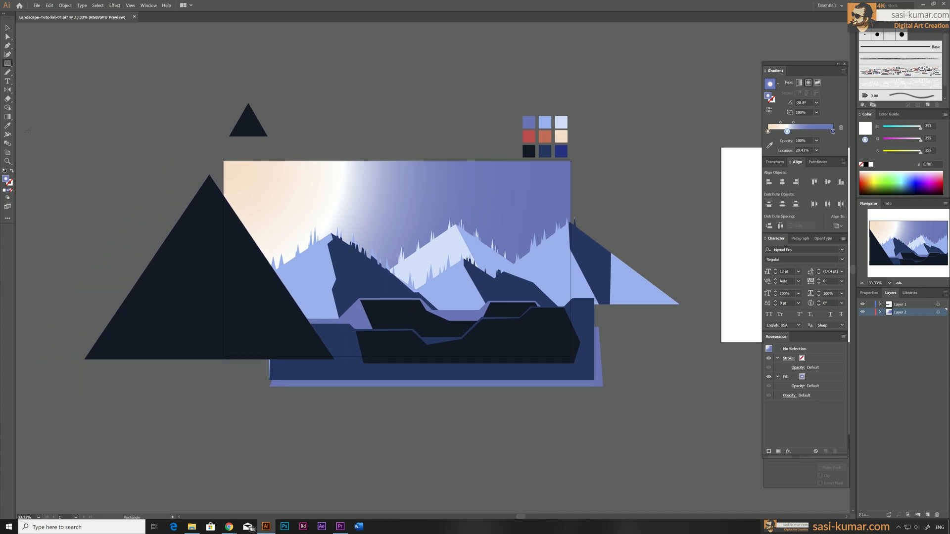
left_click_drag(37, 71, 173, 199)
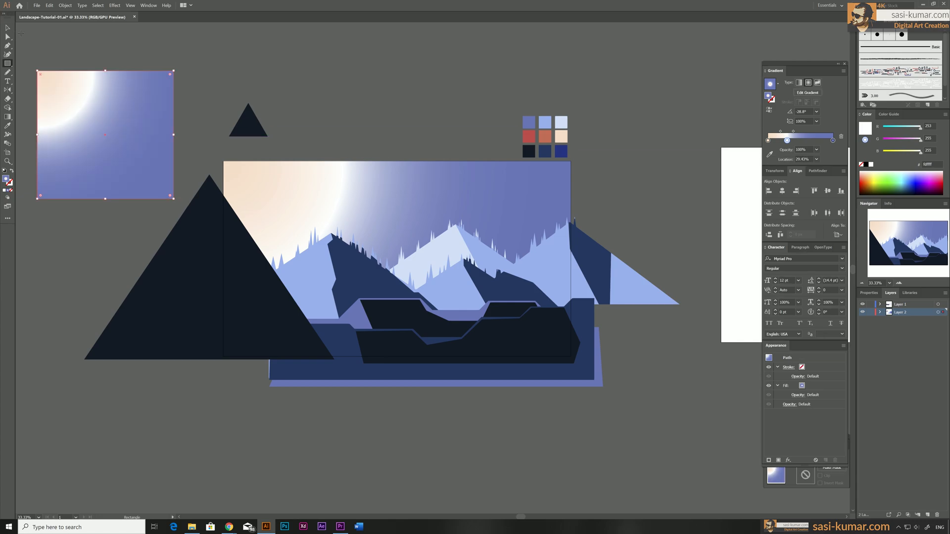
Make the square's gradient linear, remove its white middle stop, and run it vertically at 90° from peach below to violet-blue above
left_click(7, 28)
left_click(799, 83)
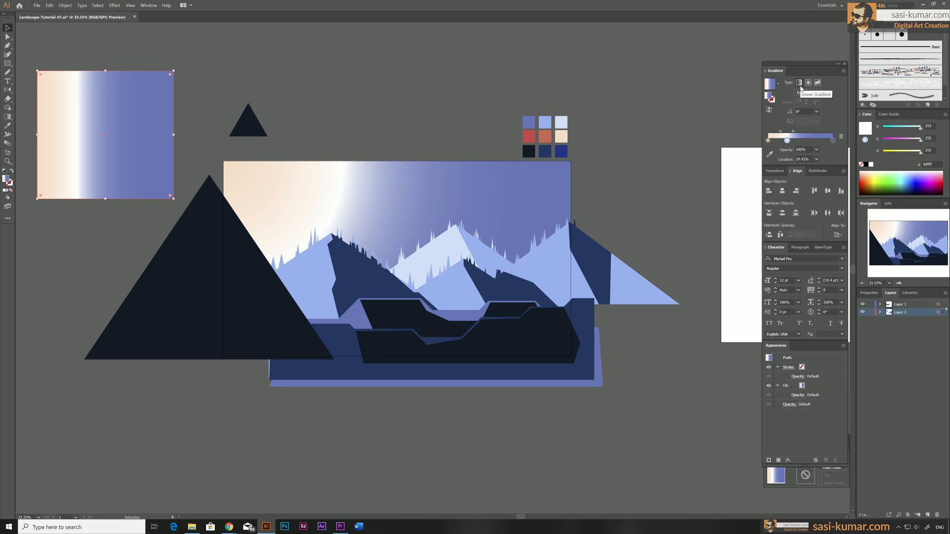
left_click_drag(787, 141, 771, 148)
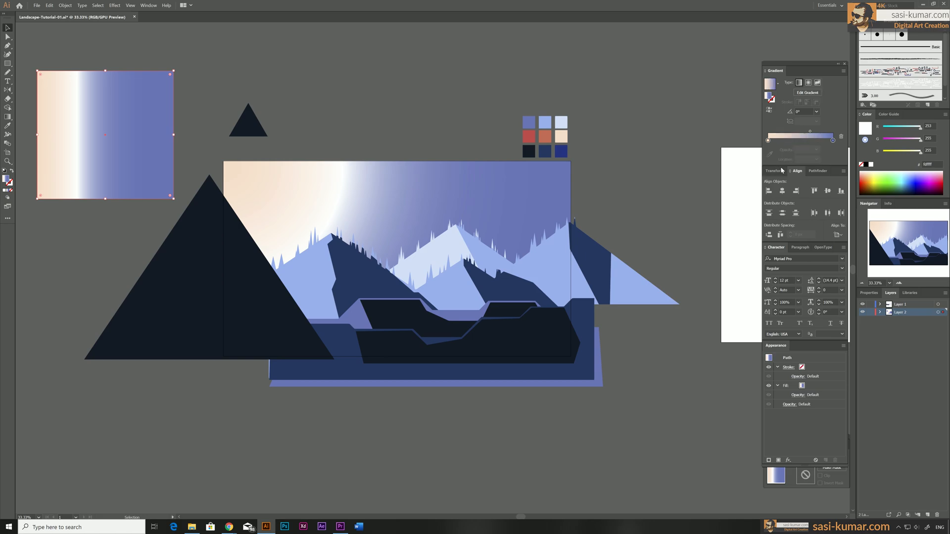
left_click(768, 141)
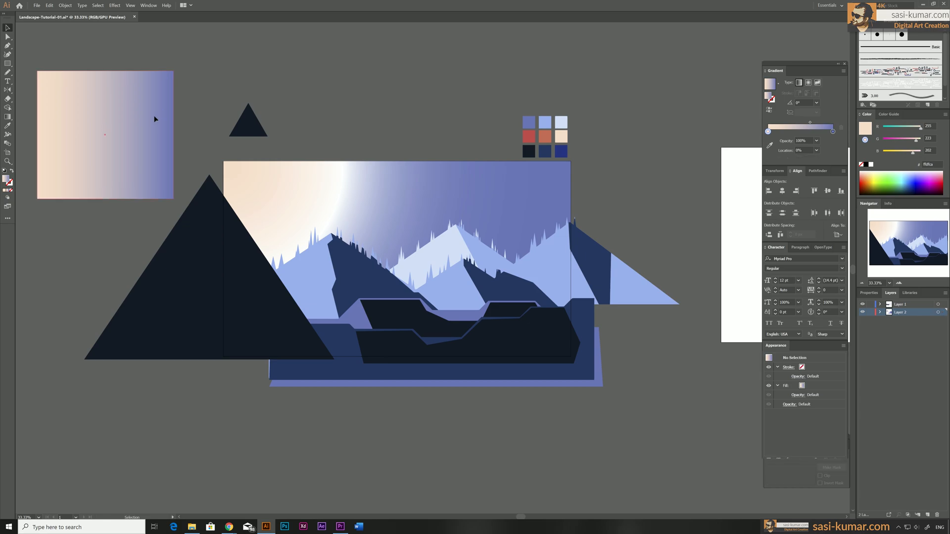
key("g")
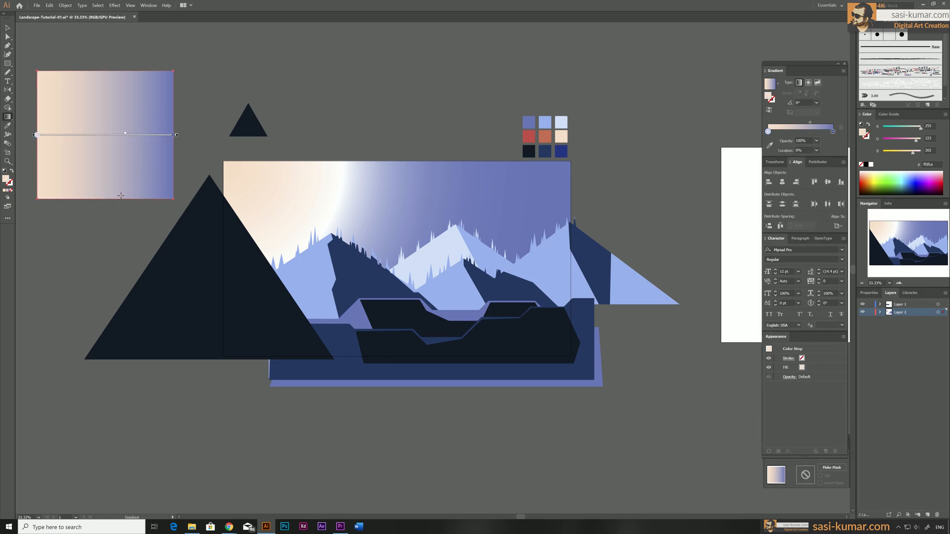
left_click_drag(114, 199, 114, 71)
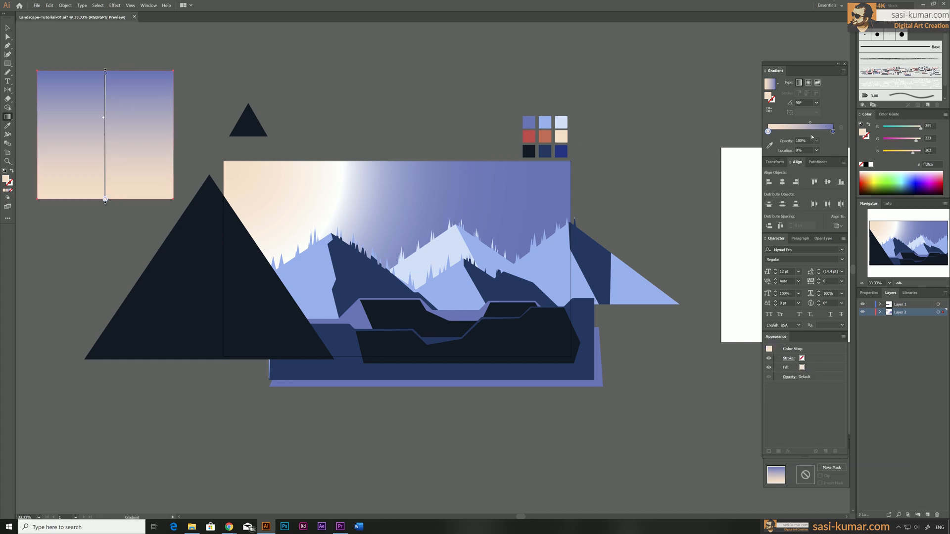
Sample the palette's peach for the square gradient's lower stop and red for its upper stop
left_click(769, 145)
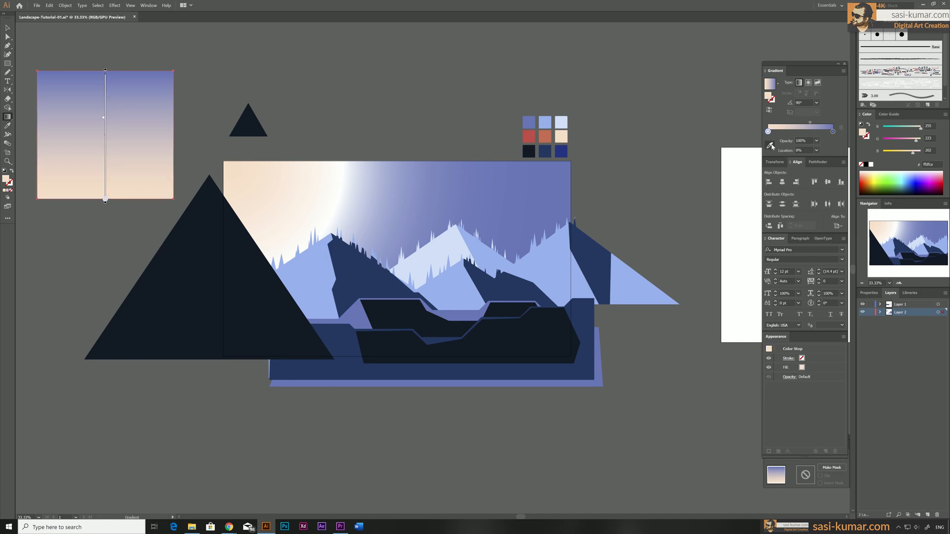
left_click(561, 141)
left_click(833, 132)
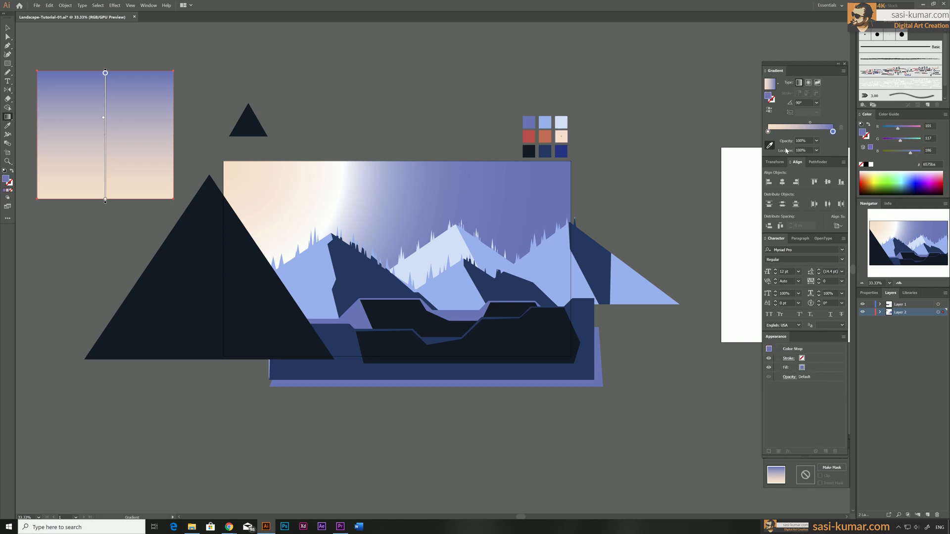
left_click(531, 140)
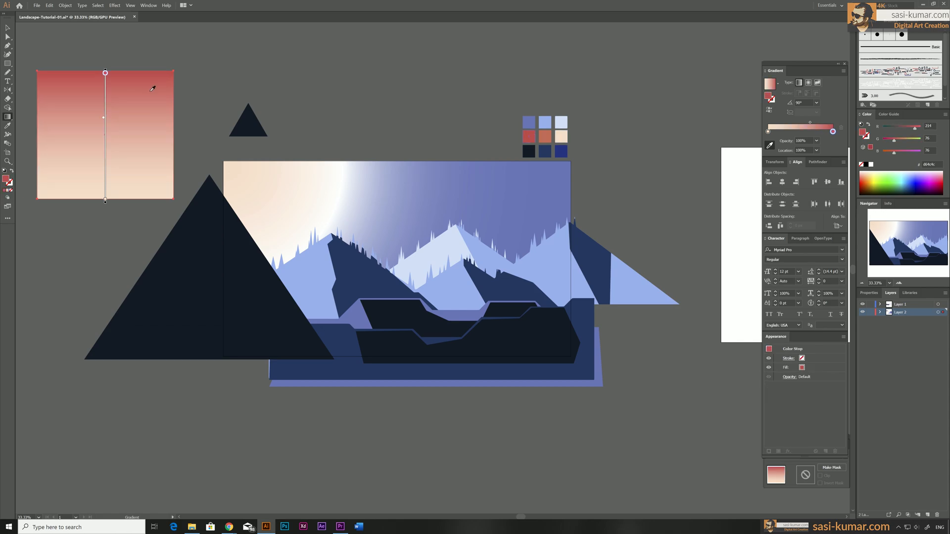
left_click(8, 28)
left_click(624, 102)
Set the opacity of the square gradient's red stop to 10% and deselect the square
left_click(99, 118)
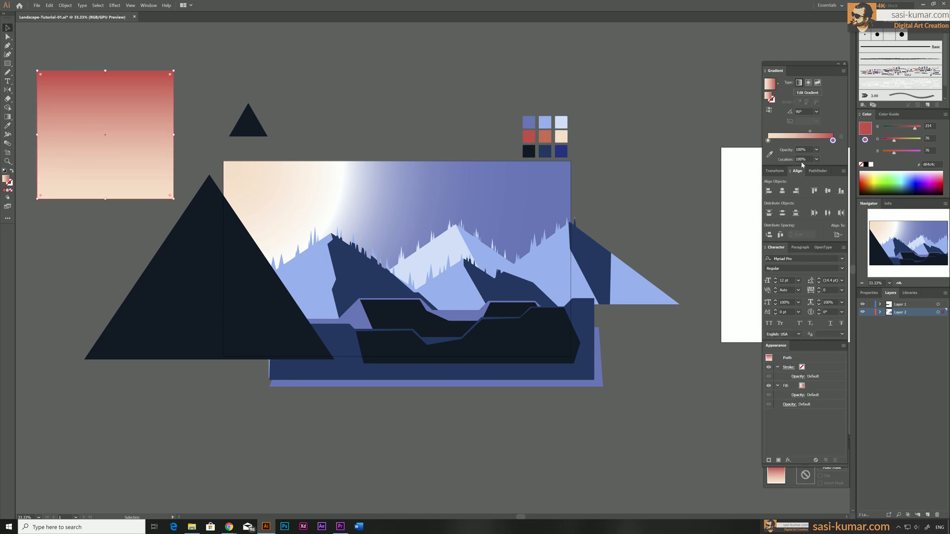
left_click(816, 149)
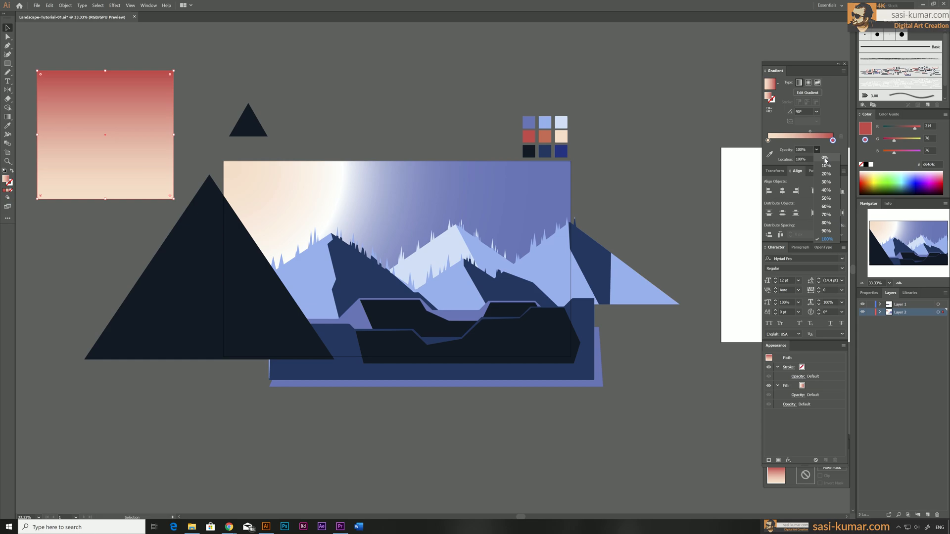
left_click(826, 165)
left_click(367, 77)
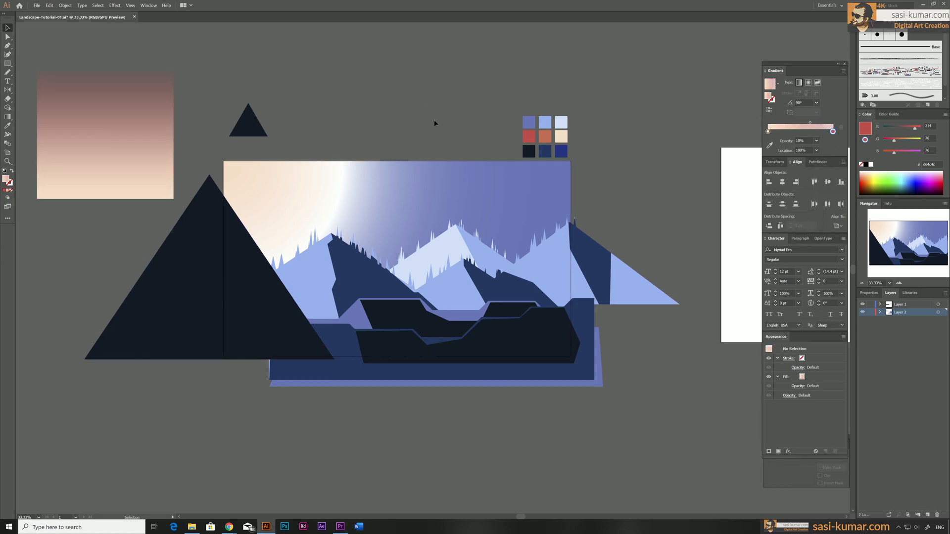
Hide Layer 1 and draw a rectangle with the peach-to-transparent-red gradient over the whole sky on Layer 2
left_click(862, 305)
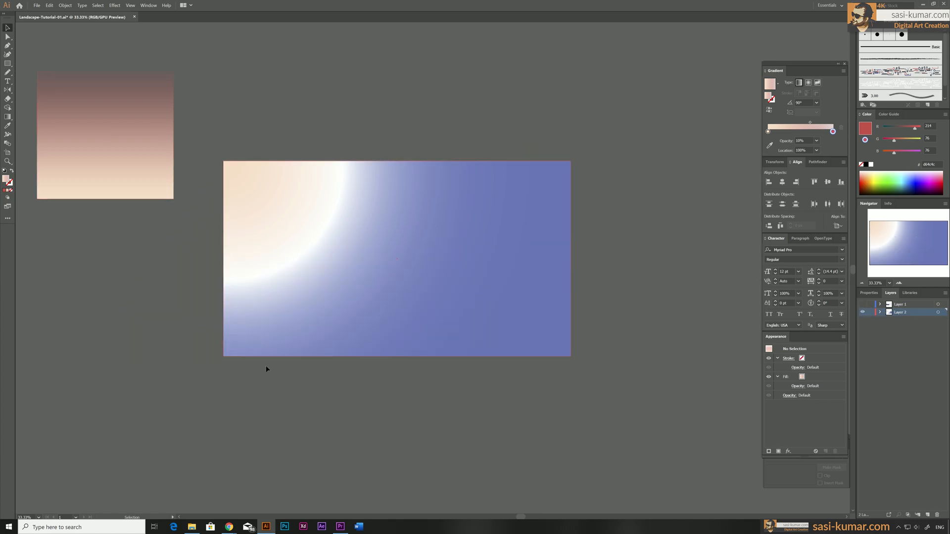
left_click(7, 64)
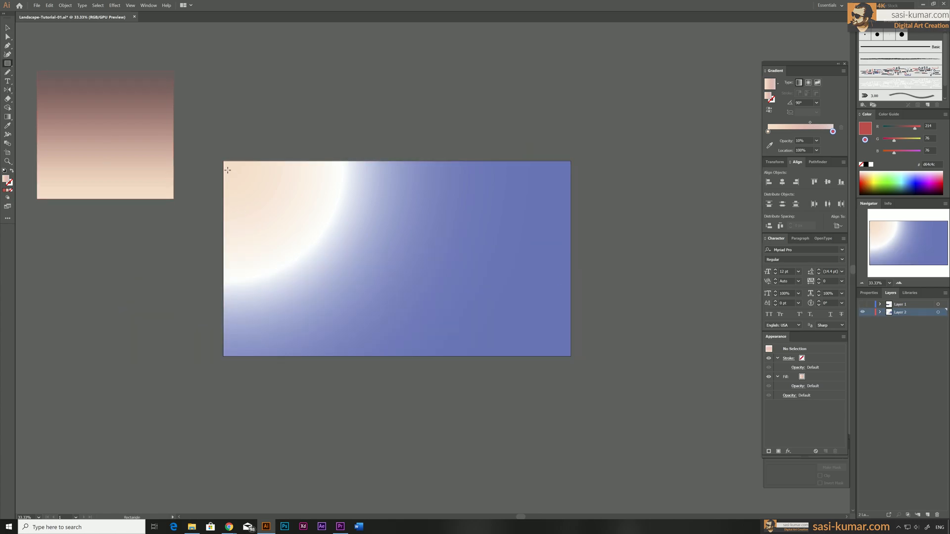
left_click_drag(223, 160, 571, 355)
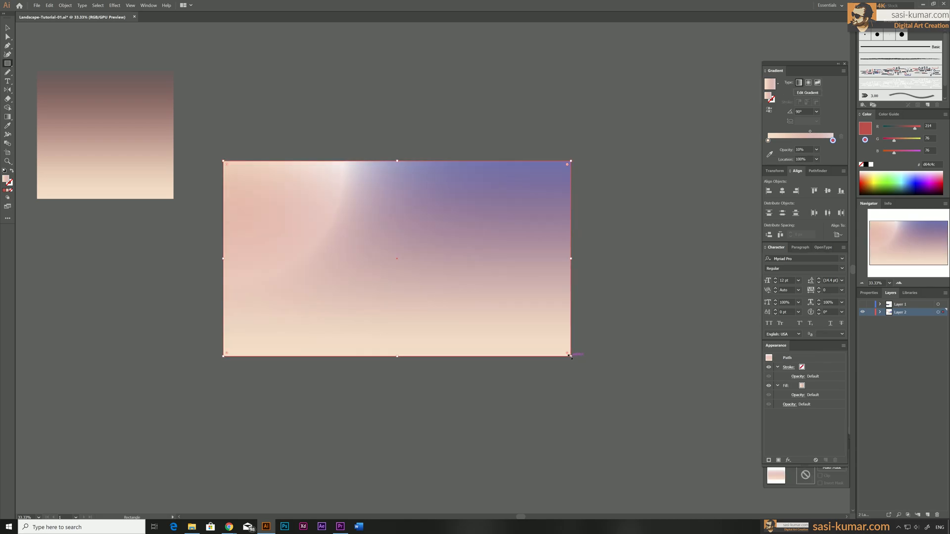
left_click(8, 28)
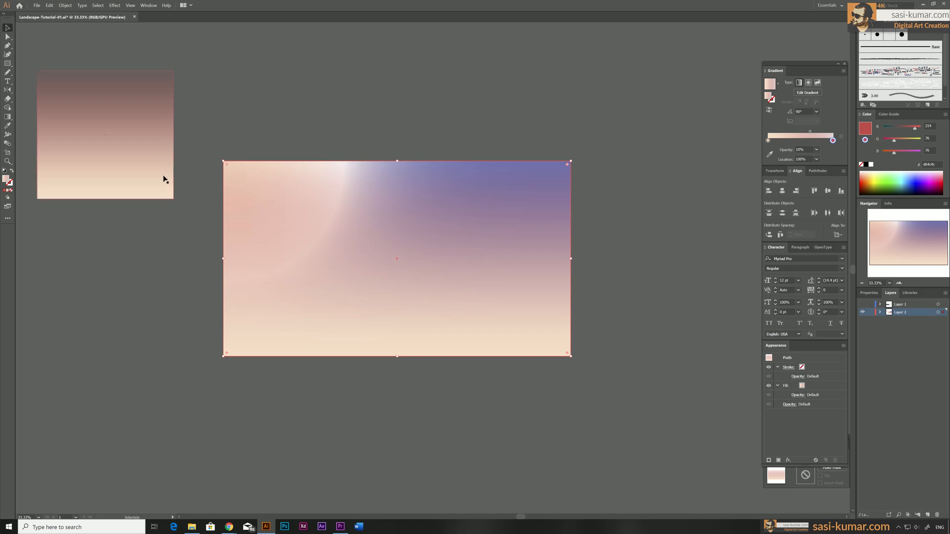
left_click(317, 106)
Move the overlay rectangle's gradient midpoint to 50.14% and make Layer 1 visible again
left_click(460, 291)
left_click(450, 116)
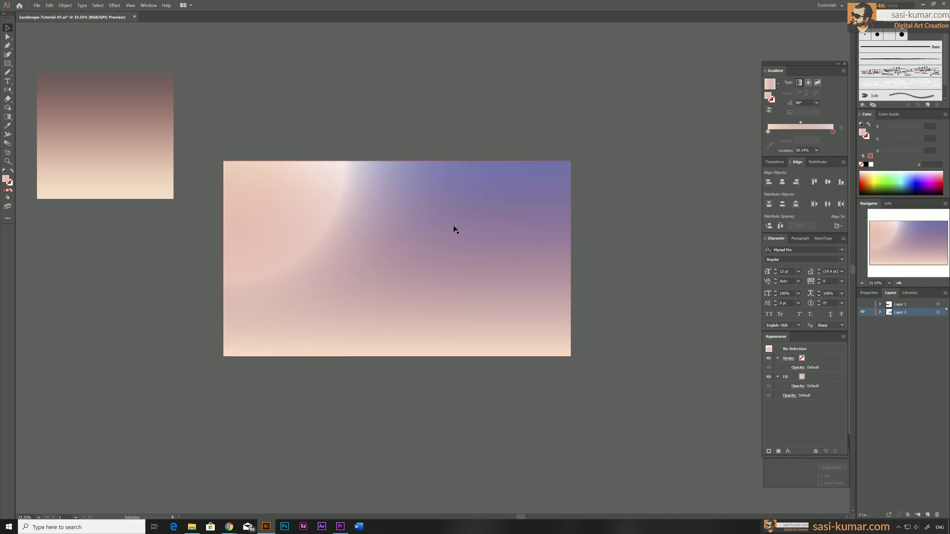
left_click(864, 305)
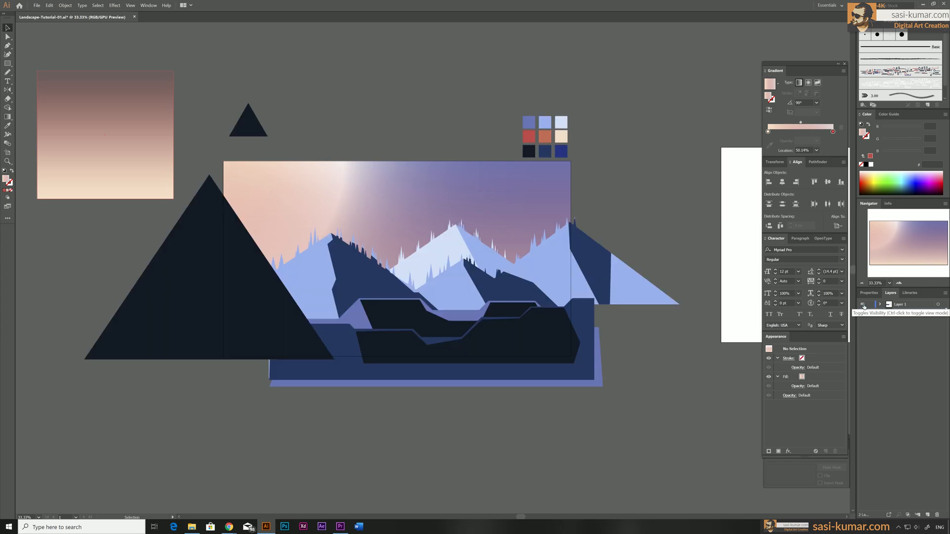
key("ctrl+l")
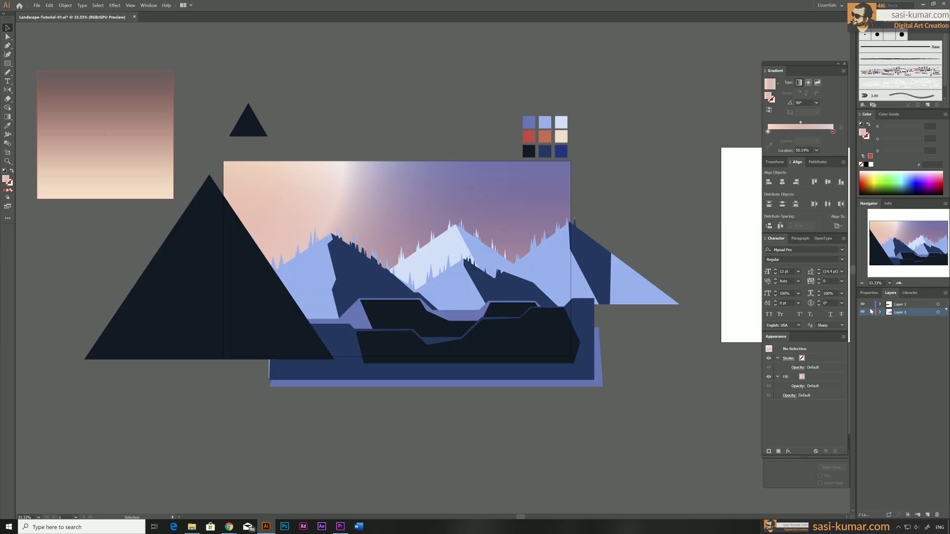
Lock Layer 2 and draw a rectangle with the peach-to-transparent-red gradient over the landscape artboard on Layer 1
left_click(870, 312)
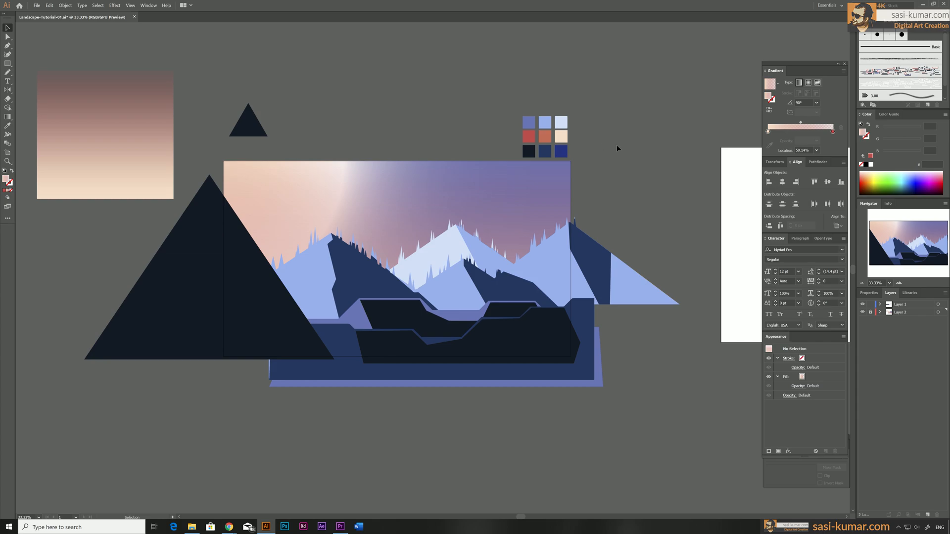
left_click_drag(617, 145, 589, 149)
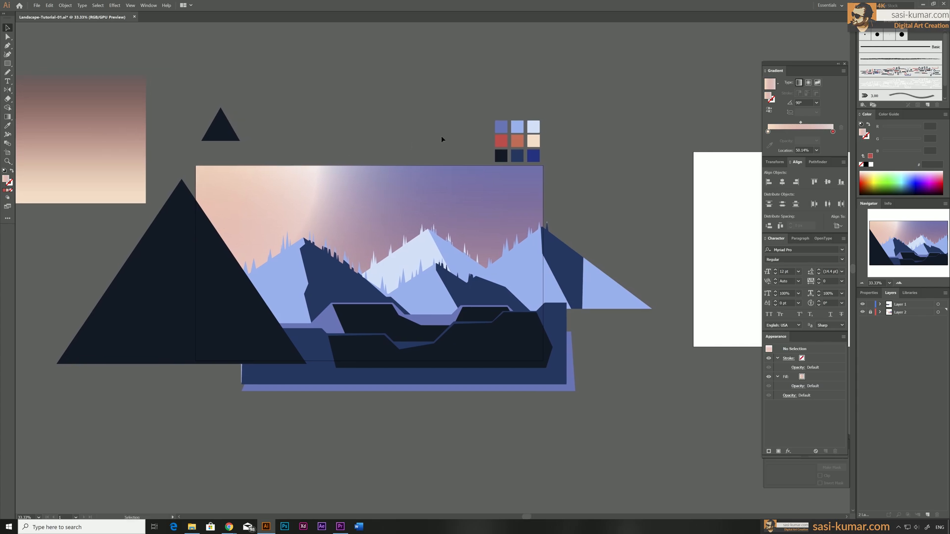
left_click_drag(183, 155, 531, 340)
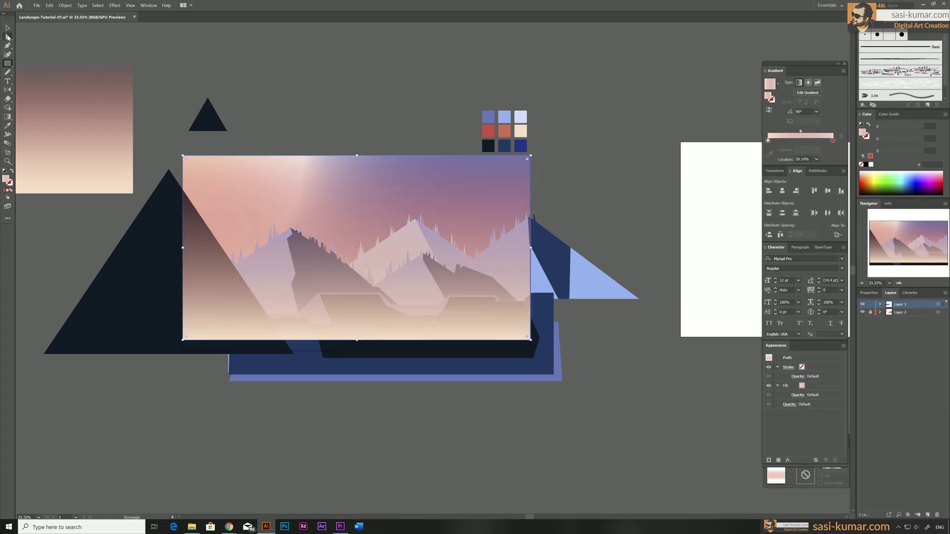
Pull in the overlay rectangle's left edge and send it backward until it covers only the farthest snowy mountain
key("v")
left_click_drag(183, 248, 434, 243)
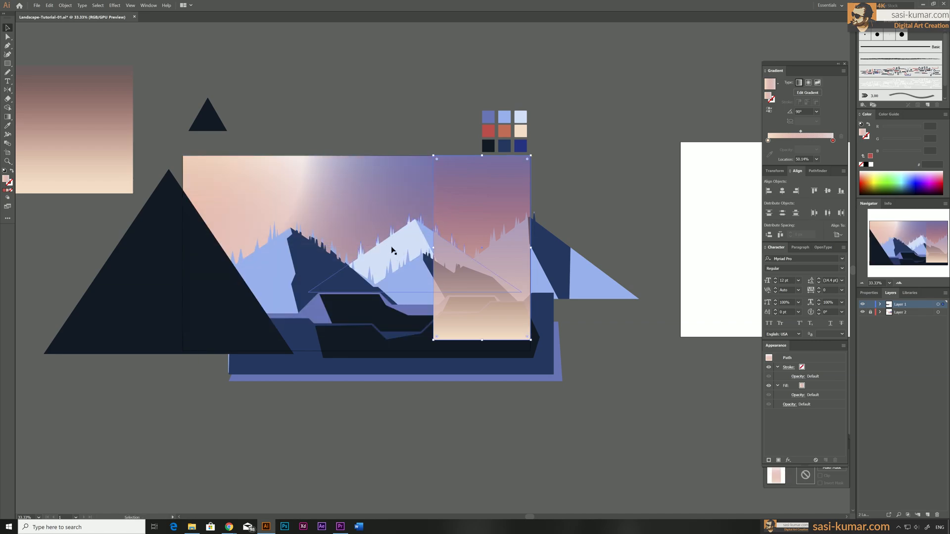
left_click_drag(434, 248, 291, 247)
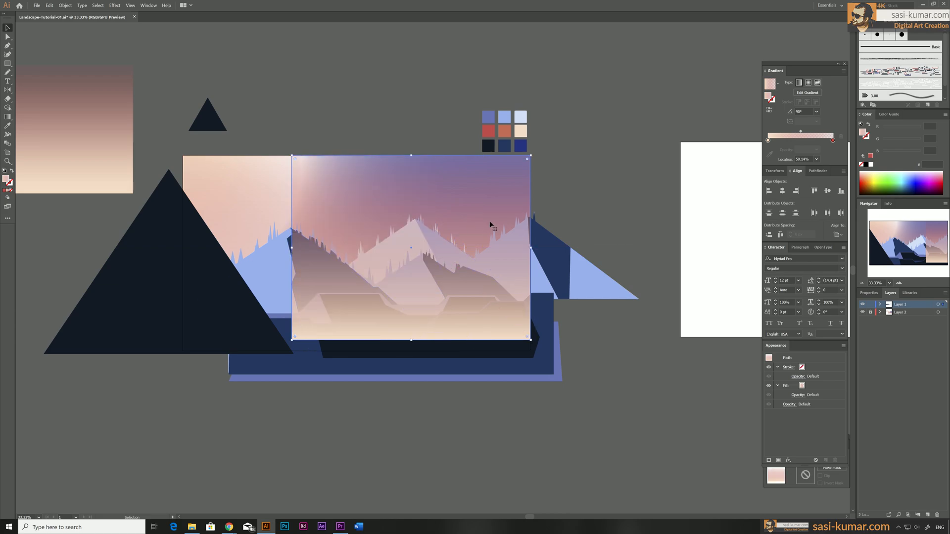
key("a")
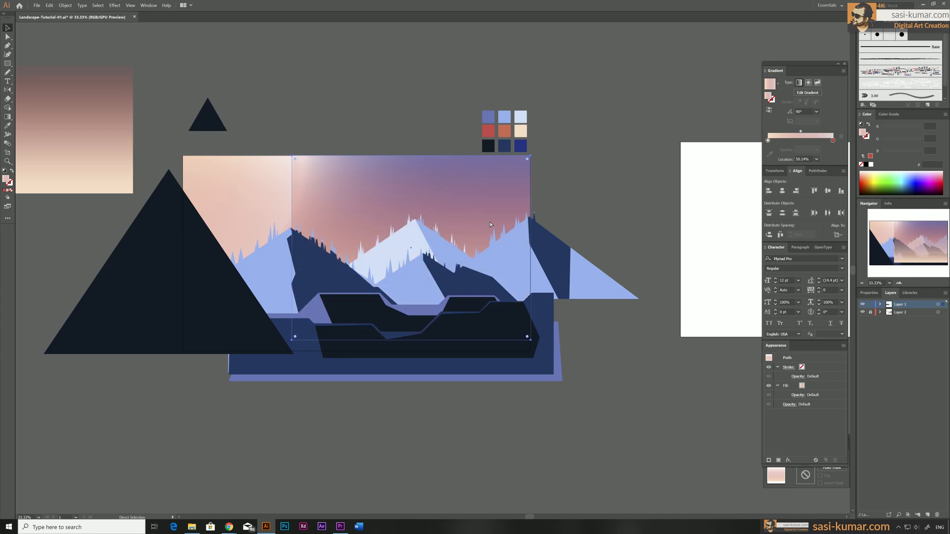
key("v")
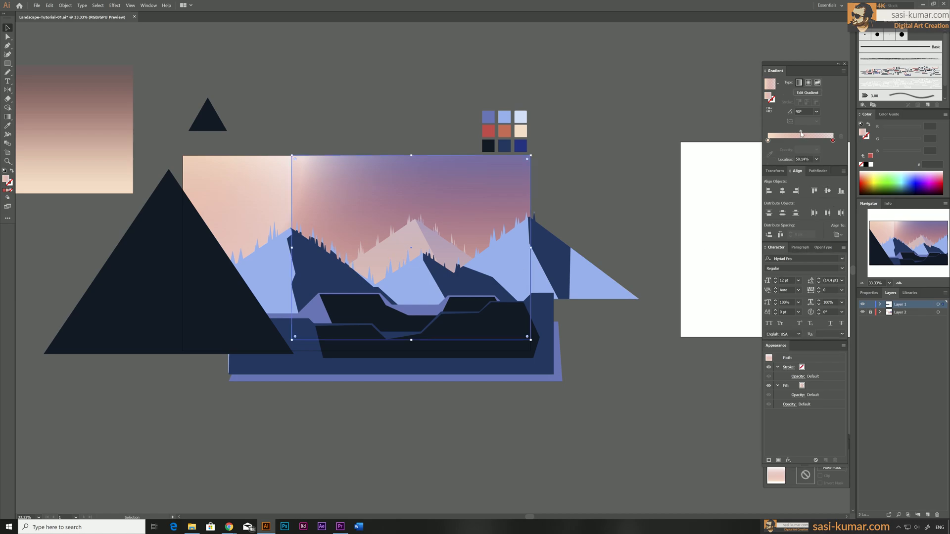
Move the overlay's gradient midpoint to 23.7% and set the red stop's opacity to 0%
left_click_drag(801, 134, 783, 134)
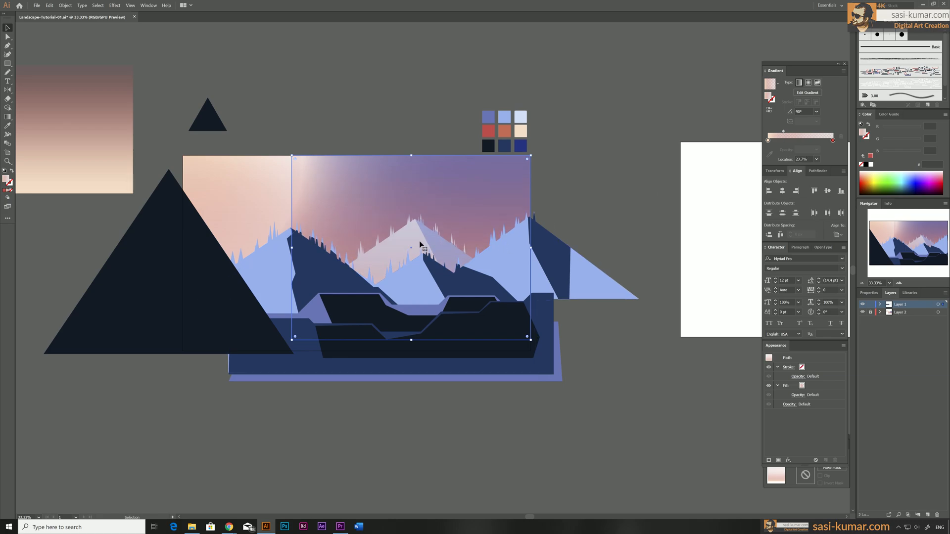
left_click(833, 142)
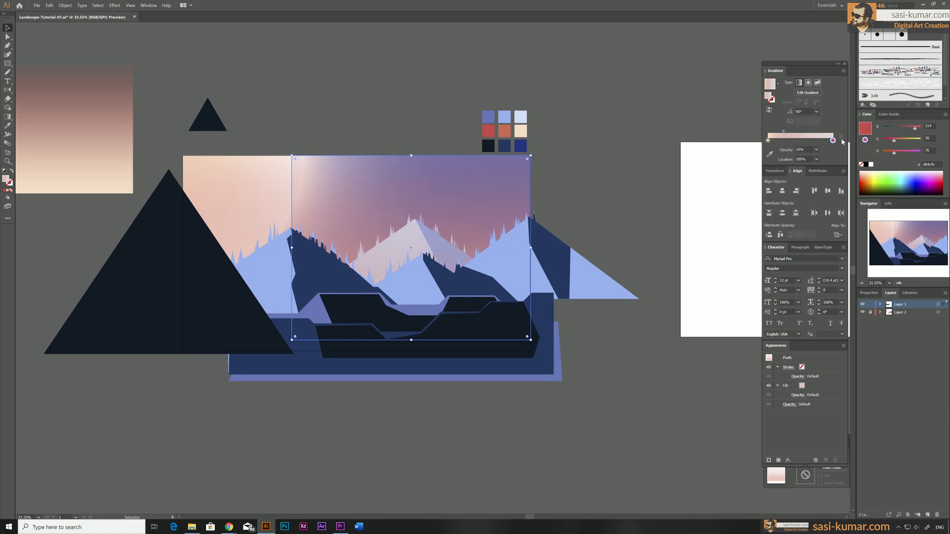
left_click(816, 150)
left_click(821, 157)
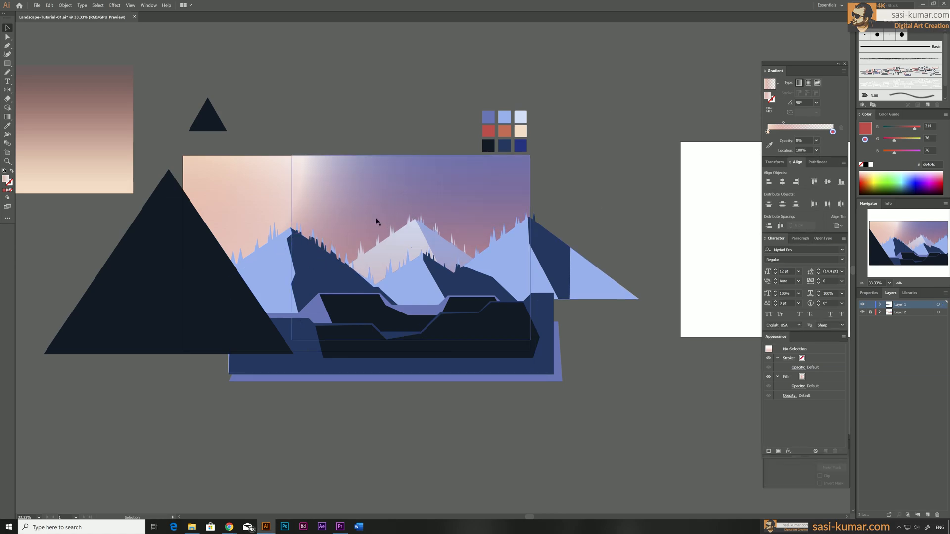
Stretch the overlay's left edge back to the artboard's left border and move its gradient midpoint to 34.87%
left_click_drag(290, 247, 183, 247)
left_click(382, 79)
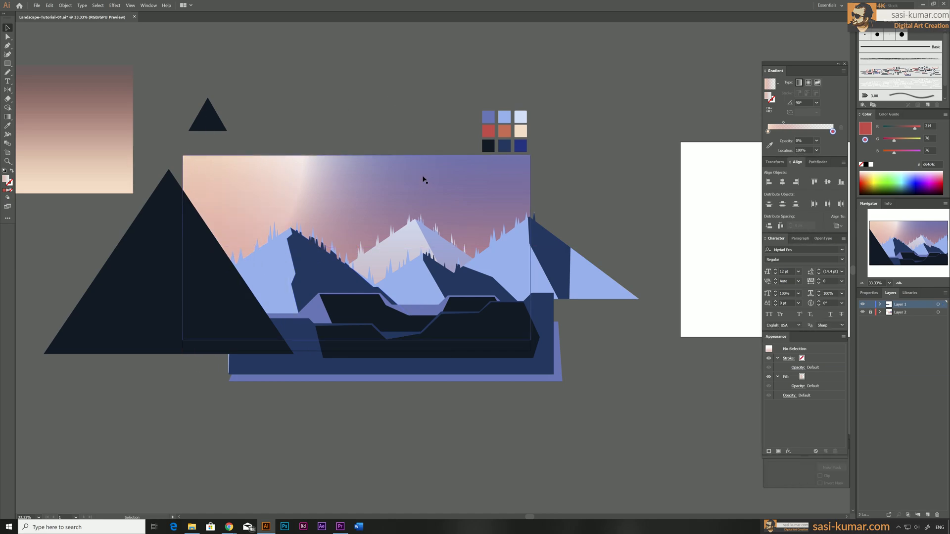
left_click(470, 250)
left_click_drag(785, 132, 787, 132)
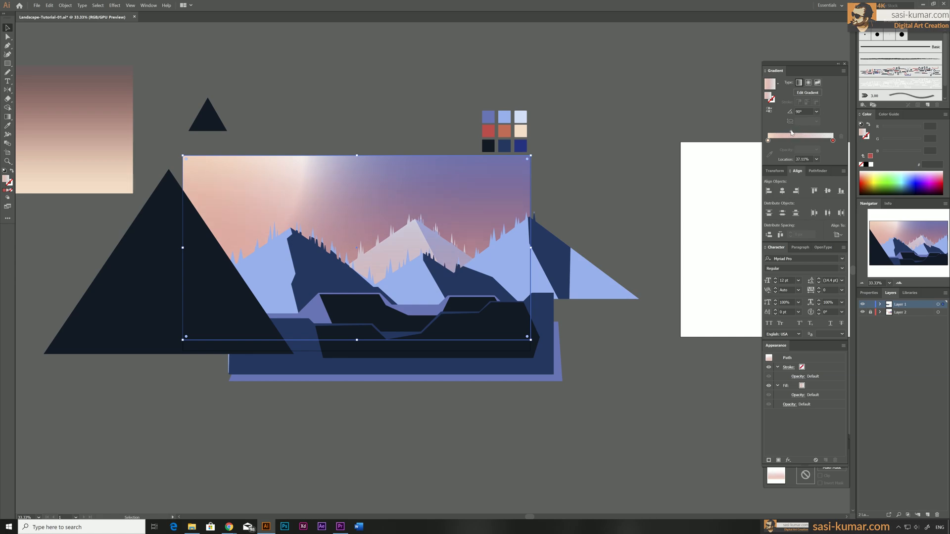
left_click_drag(791, 132, 790, 133)
Paste a copy of the overlay in front and send it backward behind the purple and dark foreground ridges
key("a")
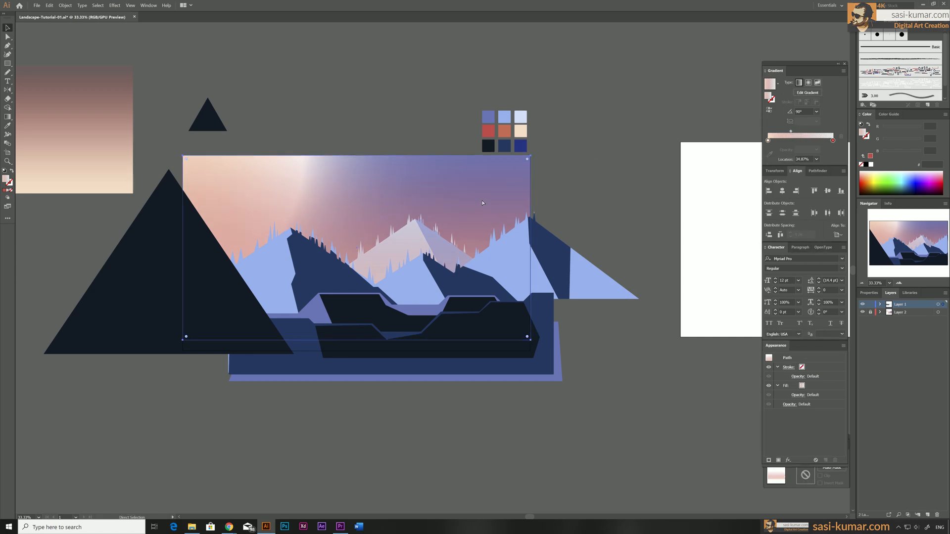
left_click(619, 228)
key("ctrl+f")
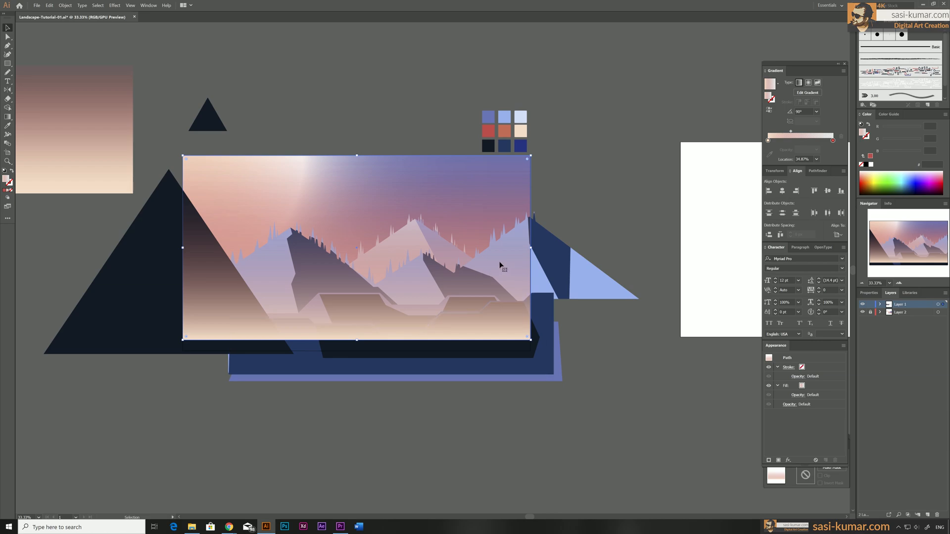
key("a")
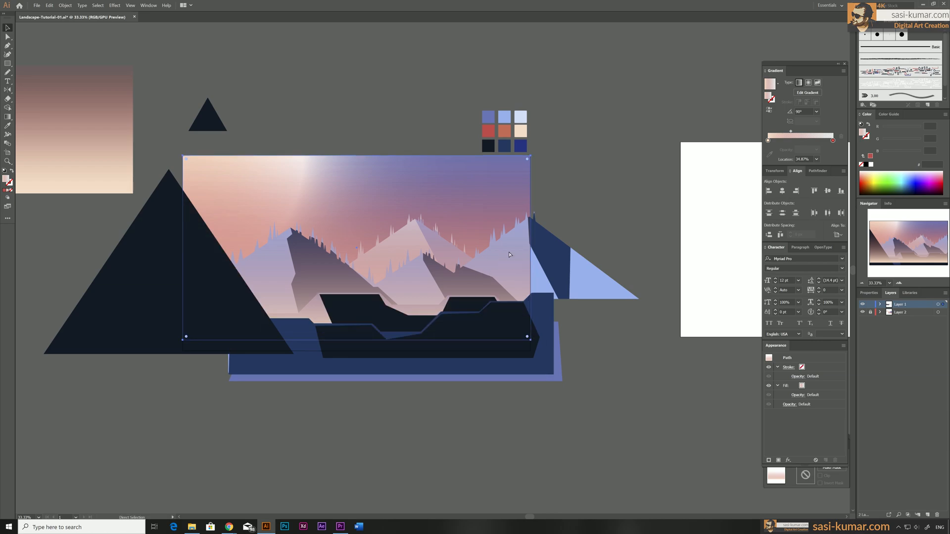
key("v")
left_click(548, 173)
Redraw the copied overlay's gradient from the ridge base up to above the peaks and move its midpoint to 42.7%
left_click(389, 186)
key("g")
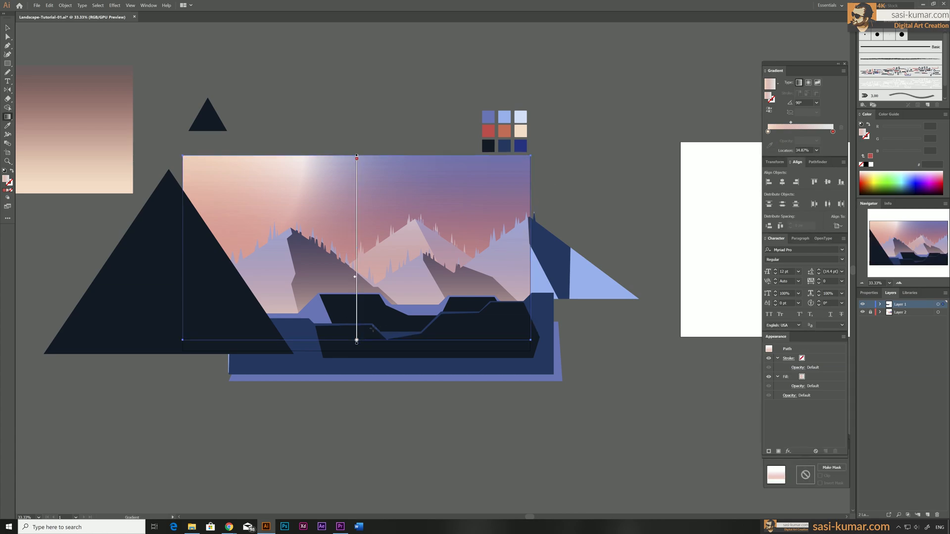
mouse_move(376, 338)
left_mouse_down()
mouse_move(377, 194)
mouse_move(377, 204)
left_mouse_up()
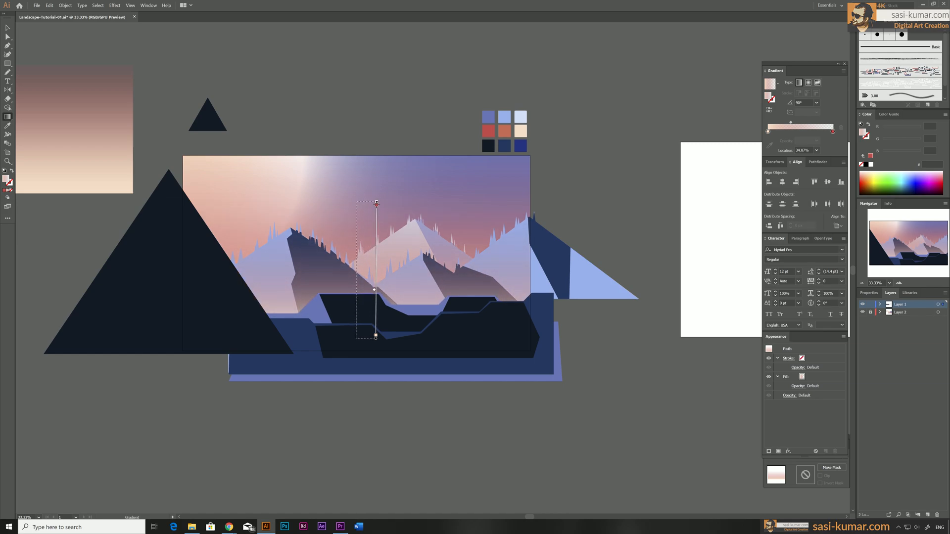
left_click_drag(299, 319, 301, 203)
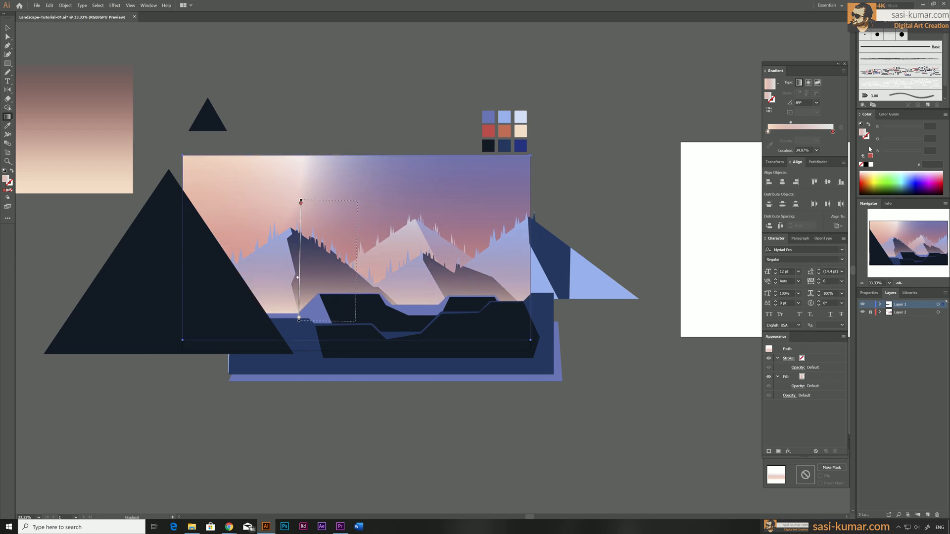
left_click_drag(791, 123, 796, 123)
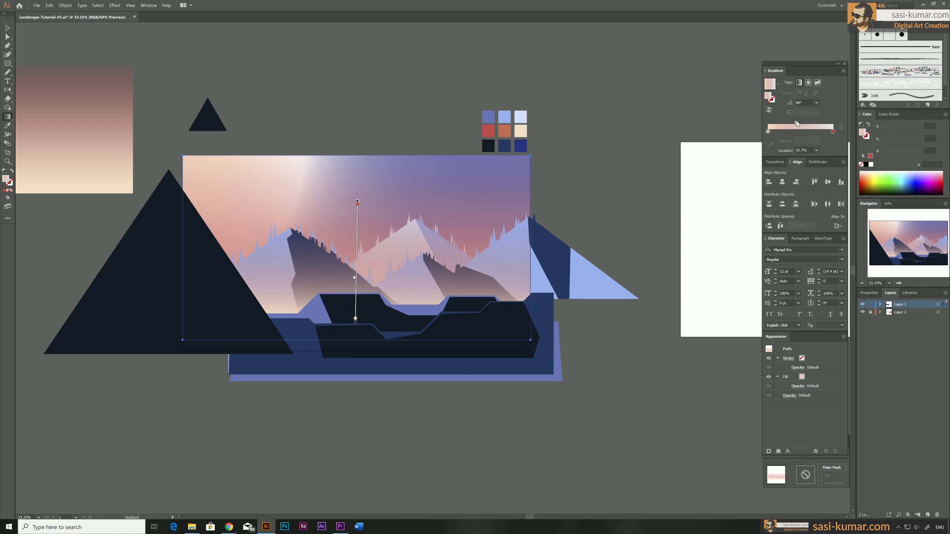
Set the opacity of the copied overlay's peach stop to 70% and deselect it
left_click(768, 131)
left_click(818, 141)
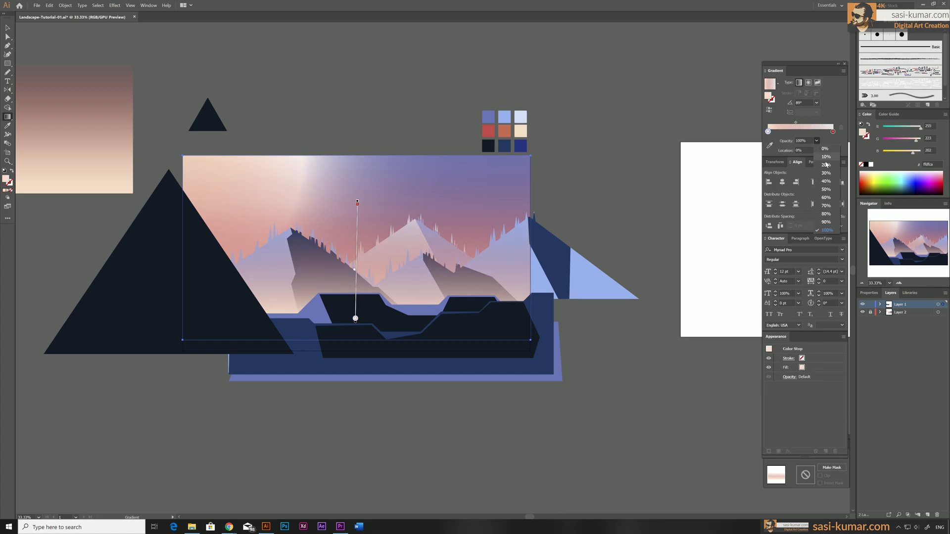
left_click(826, 205)
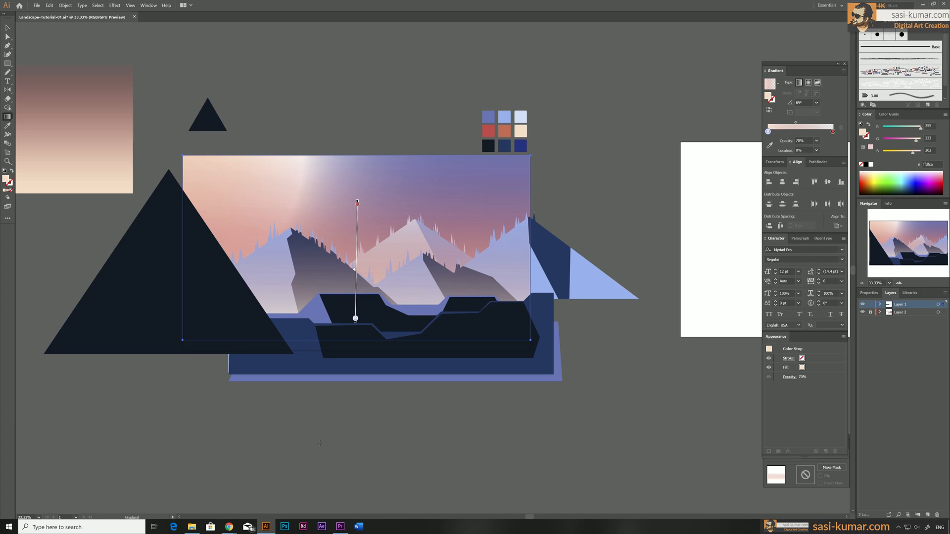
key("v")
left_click(403, 85)
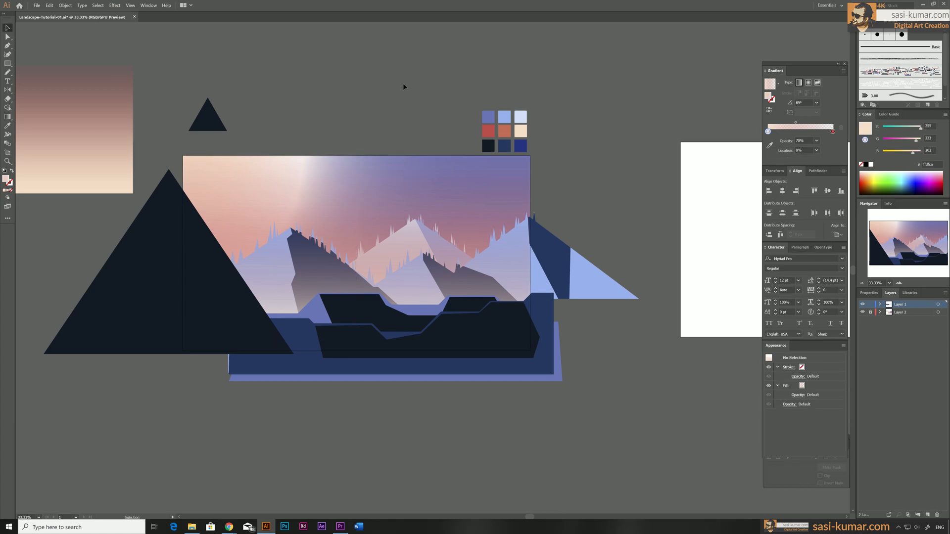
Paste another copy of the overlay in front and send it backward behind the nearest dark ridge and its blue edge
key("a")
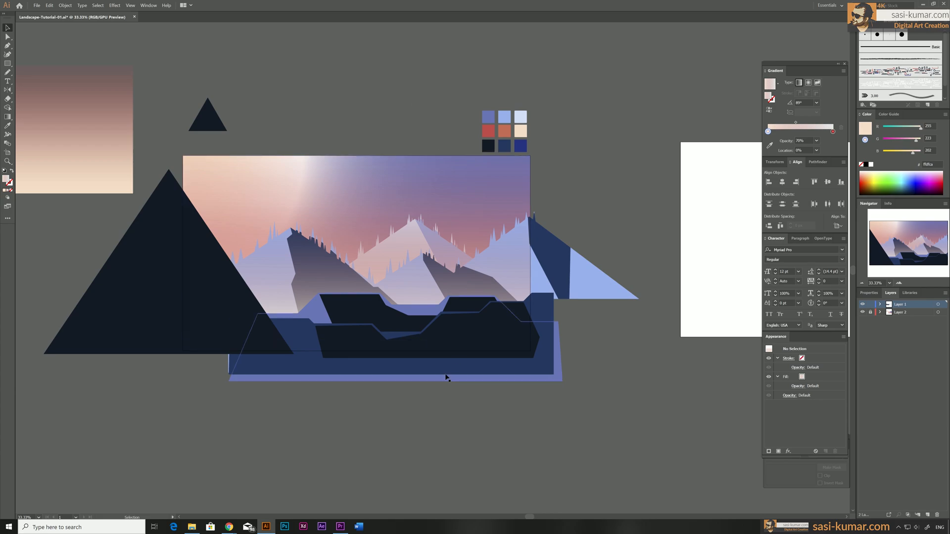
left_click(361, 315)
key("ctrl+f")
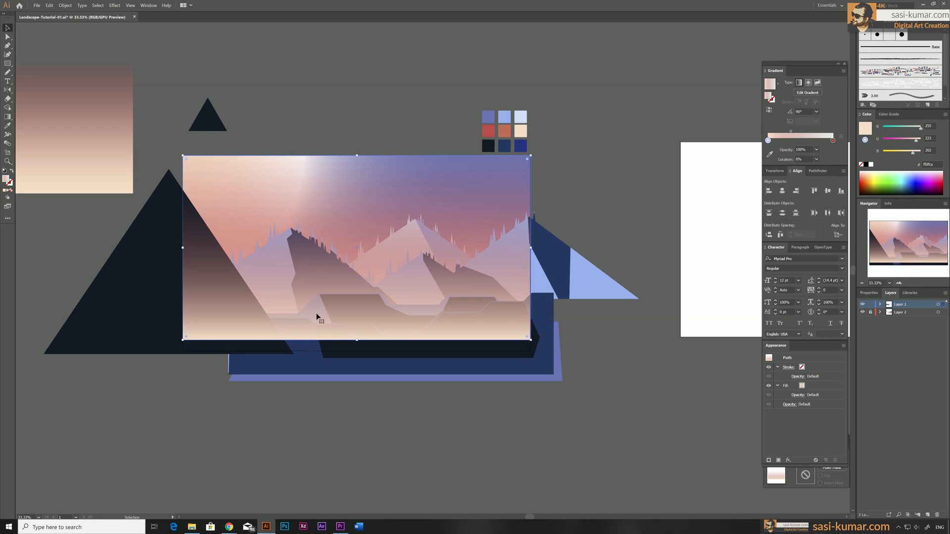
key("ctrl+[")
key("ctrl+[")
key("ctrl+[")
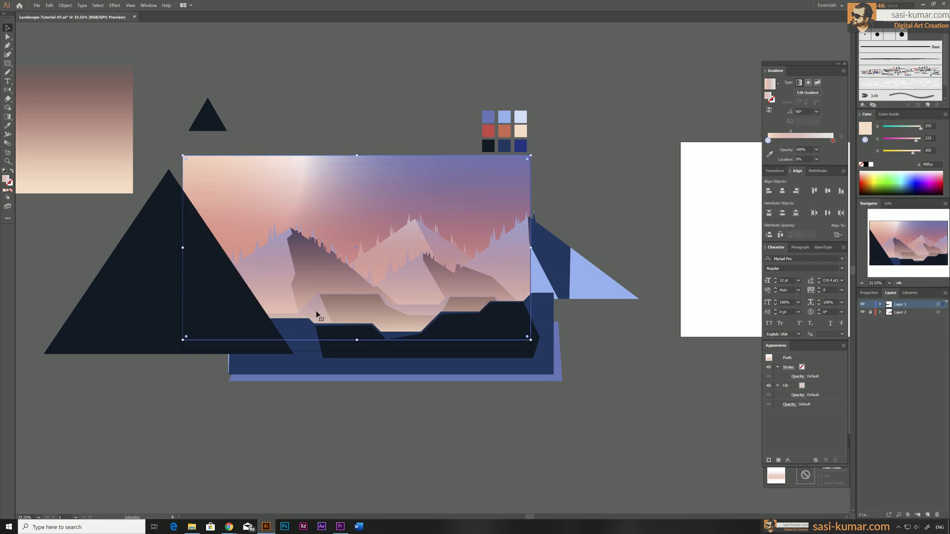
key("v")
Redraw this overlay's gradient from the artboard's lower edge up to the peaks, set its peach stop to 30% opacity and deselect it
key("g")
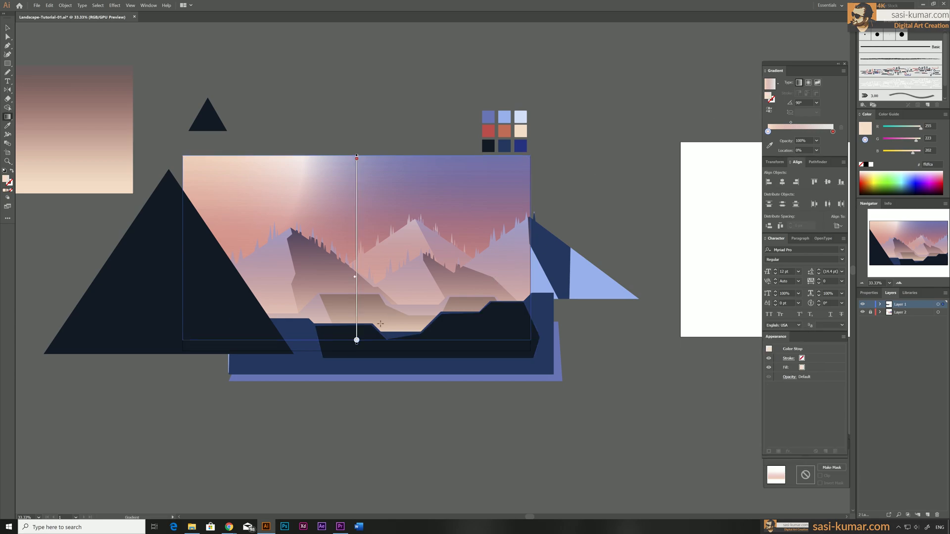
left_click_drag(369, 341, 367, 224)
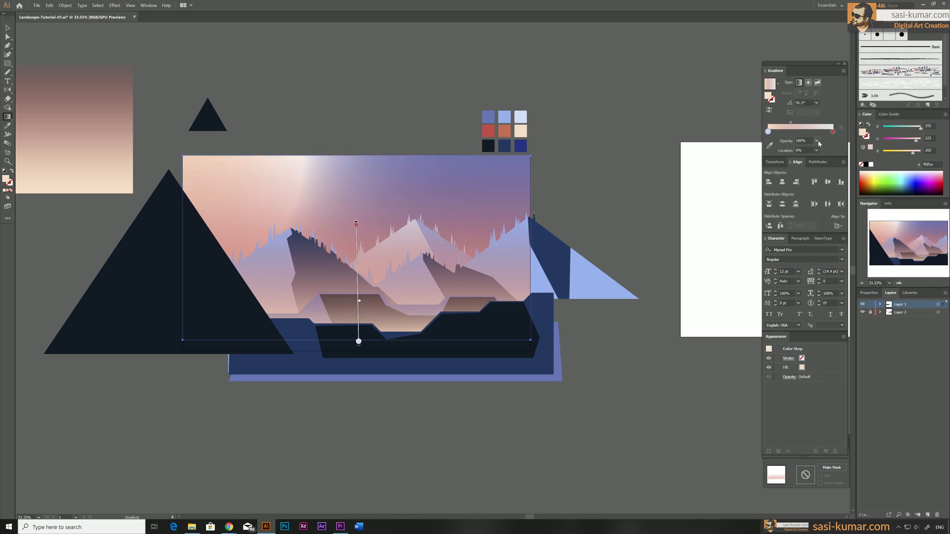
left_click(817, 141)
left_click(824, 175)
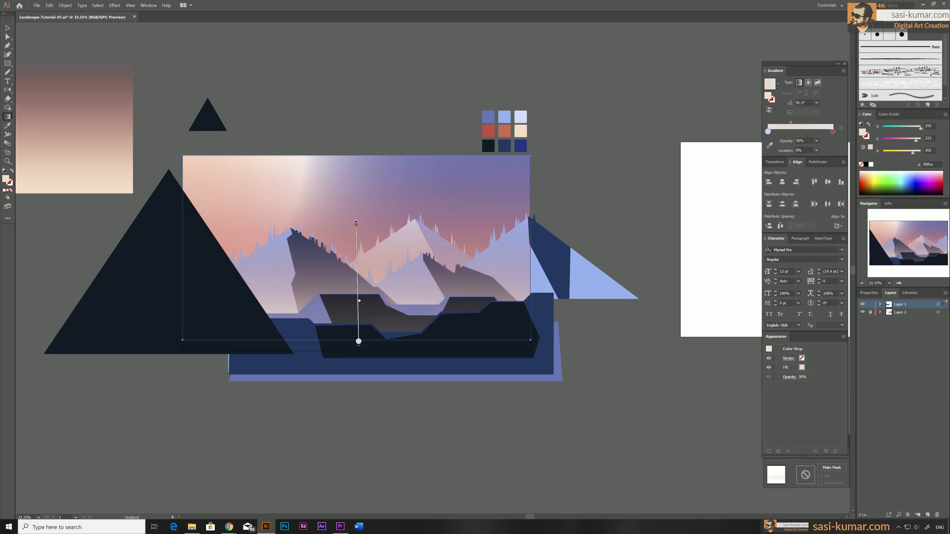
left_click(832, 132)
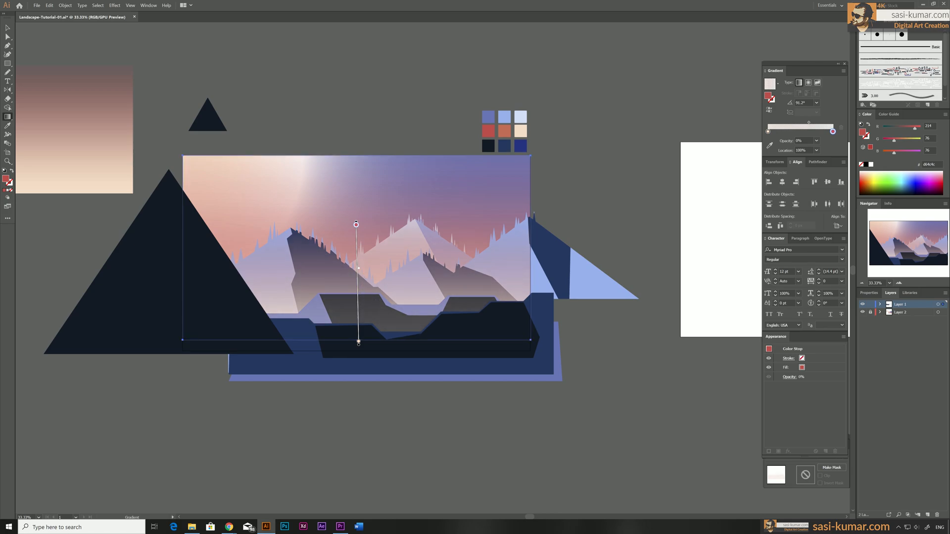
left_click(9, 27)
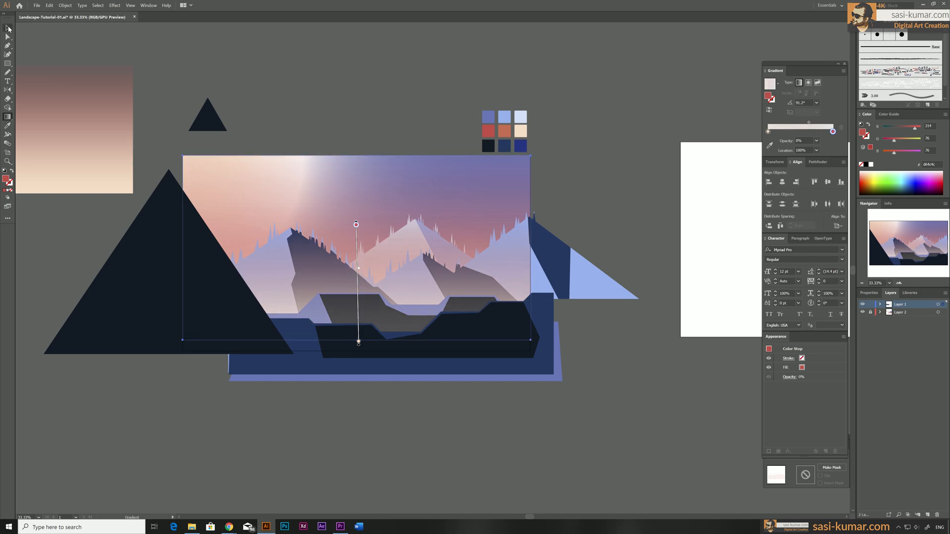
left_click(454, 92)
Paste a further copy of the overlay in front and stretch its bottom edge down to the artboard's lower border
key("ctrl+z")
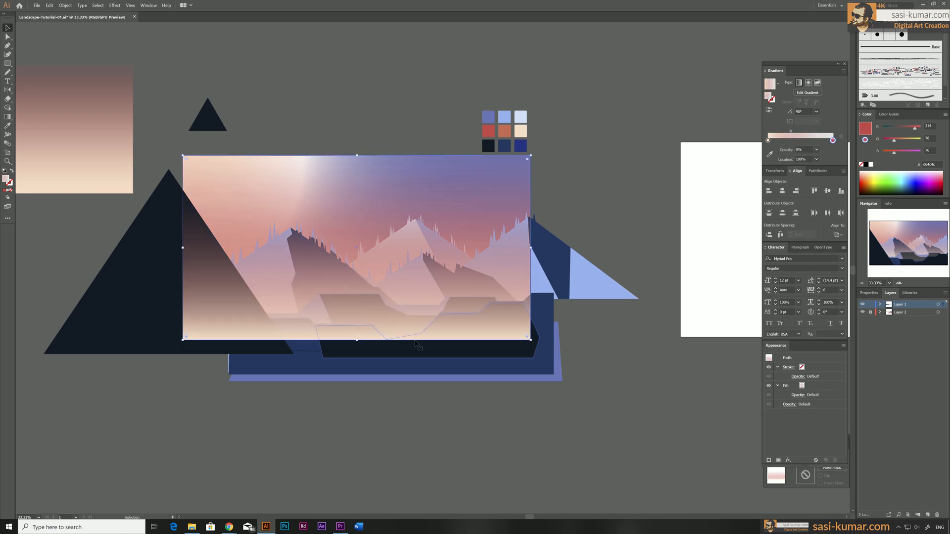
left_click_drag(322, 299, 392, 284)
key("ctrl+z")
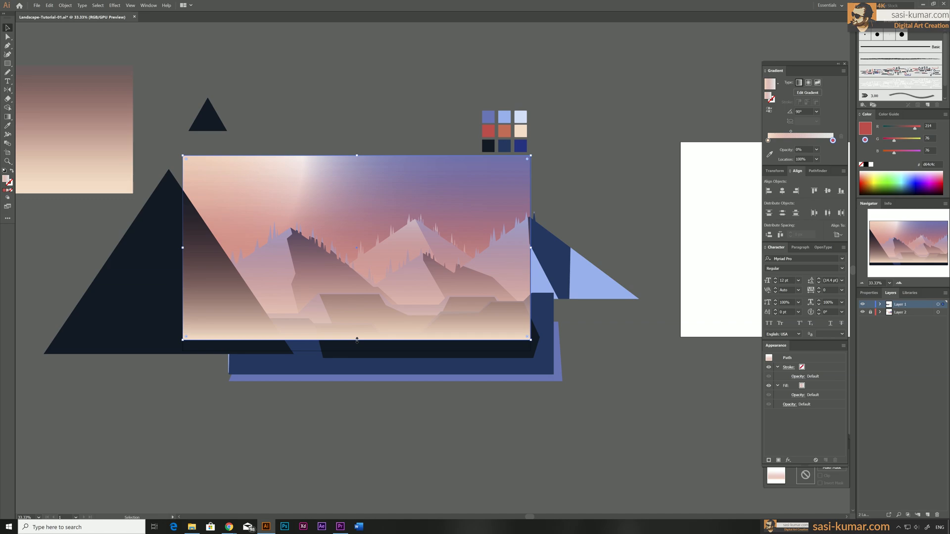
left_click_drag(356, 340, 356, 351)
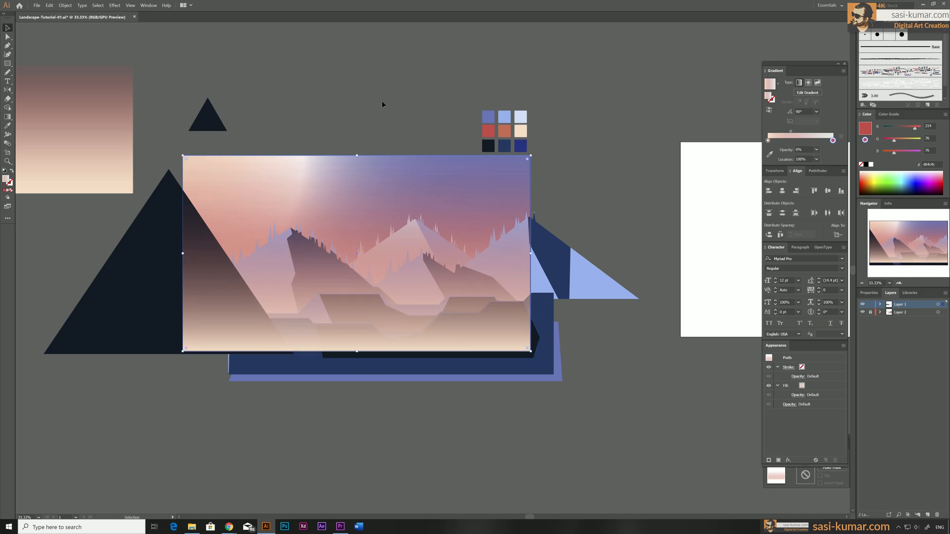
Select the new overlay's peach gradient stop and send the overlay backward behind the large black triangle mountain
left_click(768, 141)
key("a")
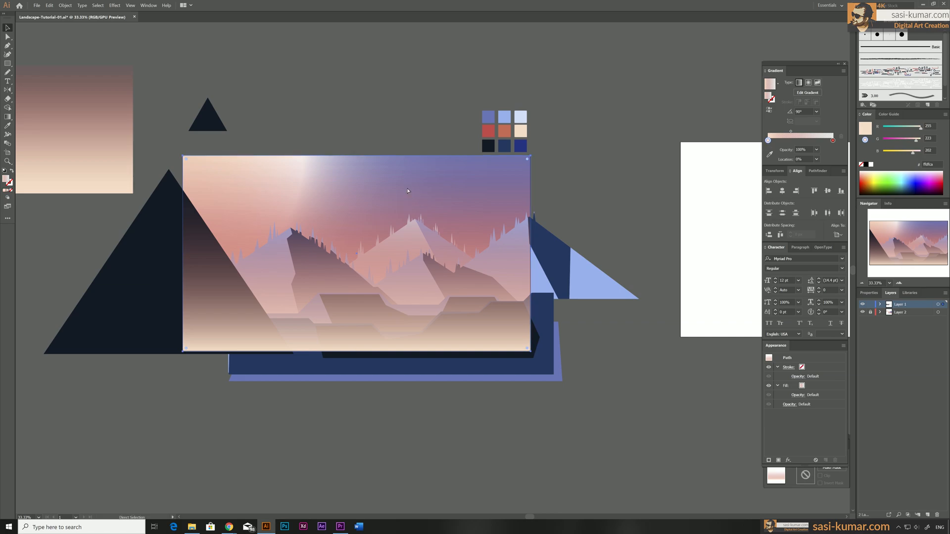
key("ctrl+bracketleft")
key("v")
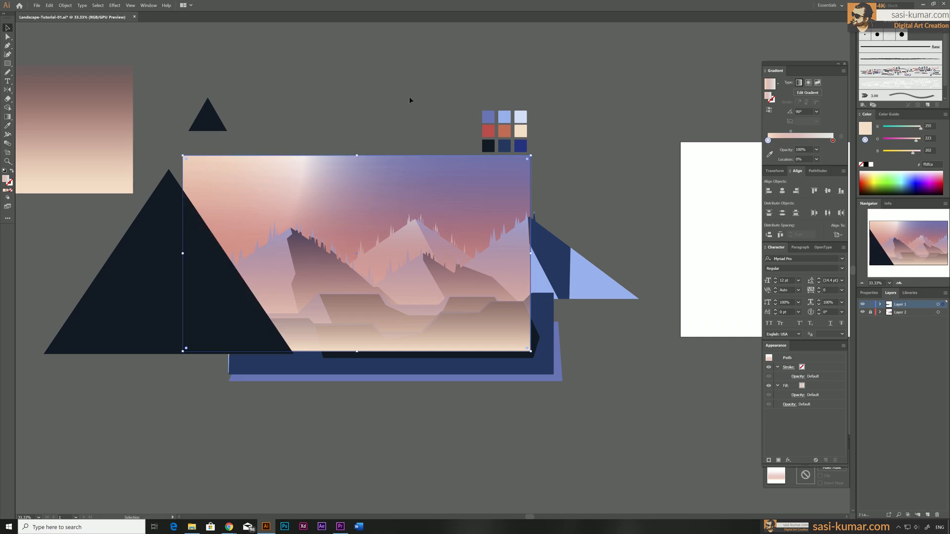
Set the overlay's peach gradient stop to 40% opacity and move the gradient midpoint to 13%
left_click(410, 101)
left_click(401, 218)
left_click(816, 151)
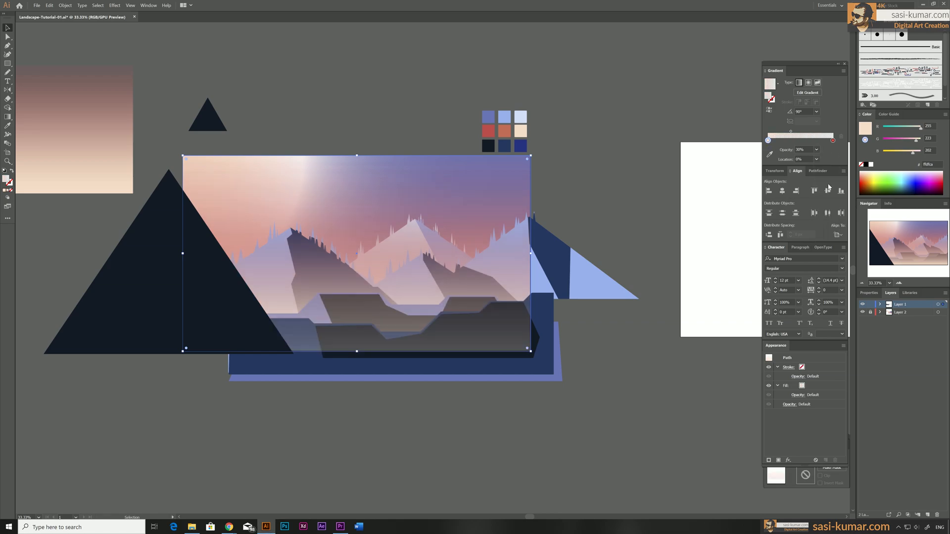
left_click(829, 187)
left_click(817, 150)
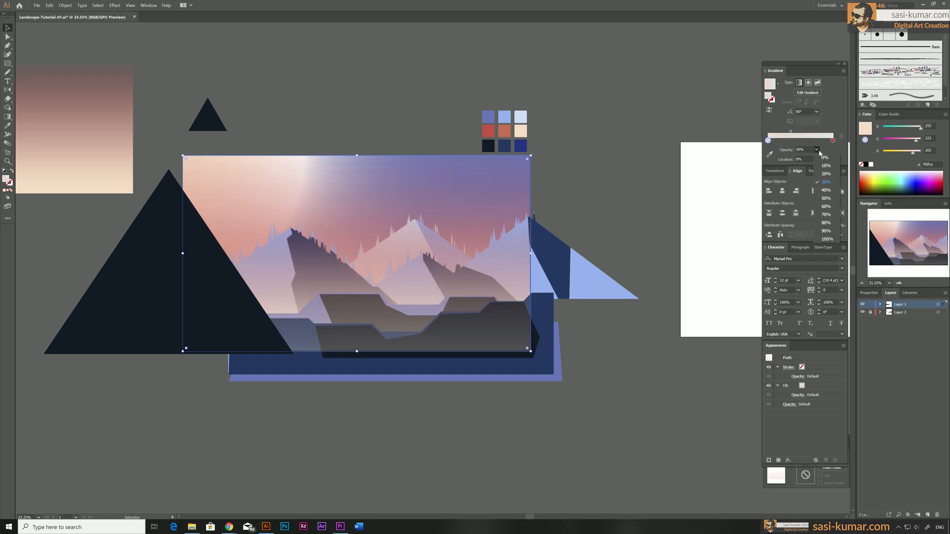
left_click(826, 191)
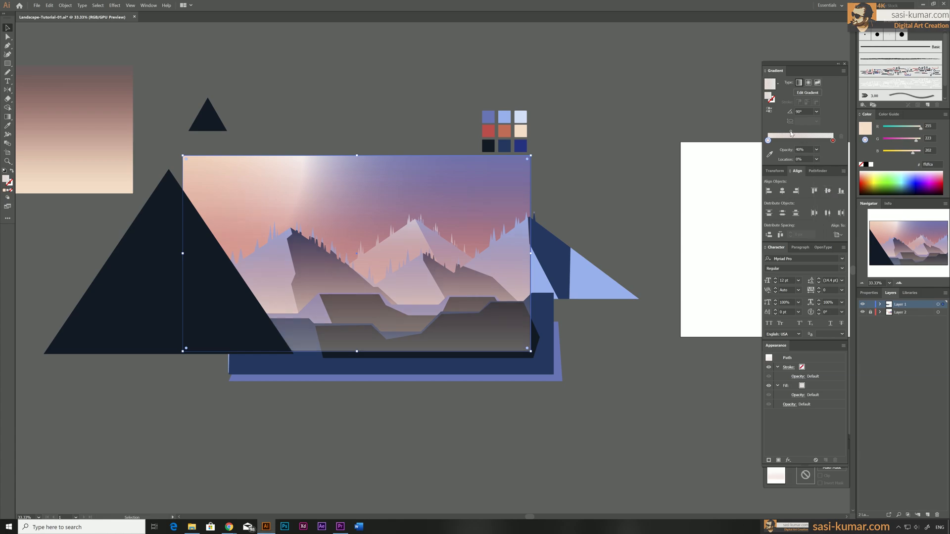
left_click_drag(791, 133, 765, 134)
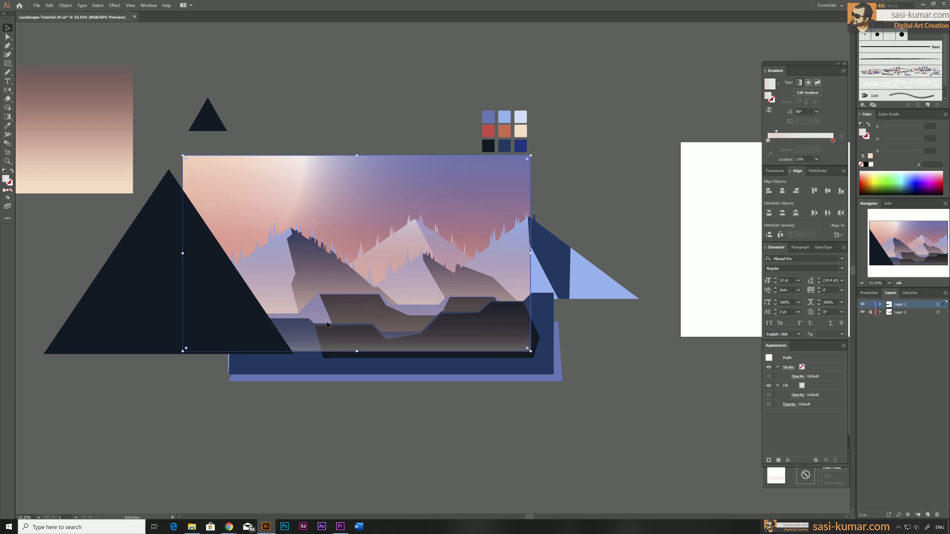
Redraw the overlay's gradient vertically from the artboard's lower edge to just above the peaks and deselect it
key("g")
left_click_drag(377, 352, 376, 210)
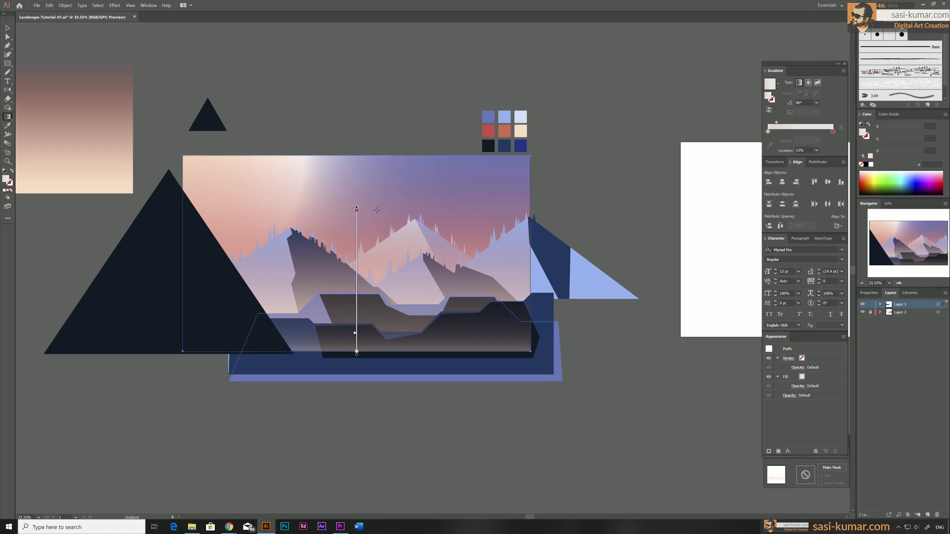
key("v")
left_click(274, 127)
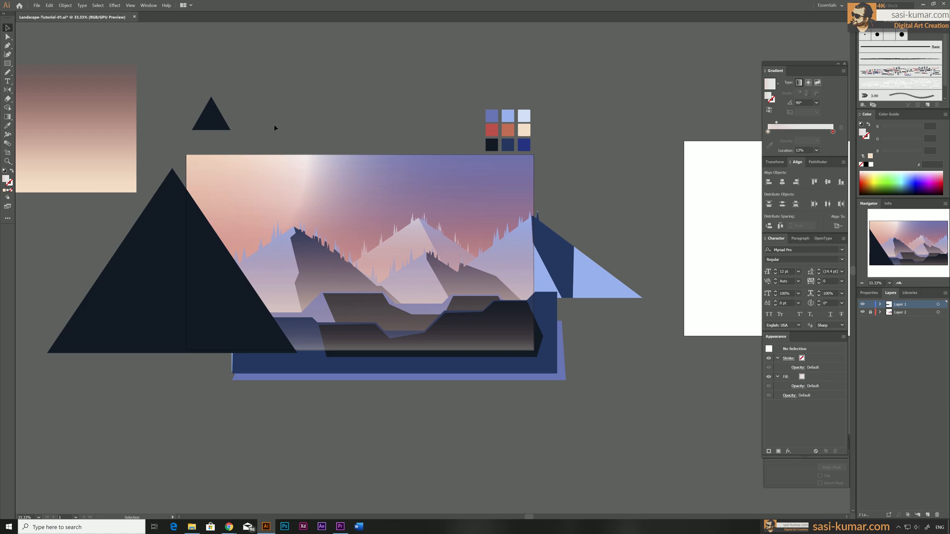
Select the haze overlay and paste another copy in front of the large black triangle mountain
key("a")
left_click(492, 199)
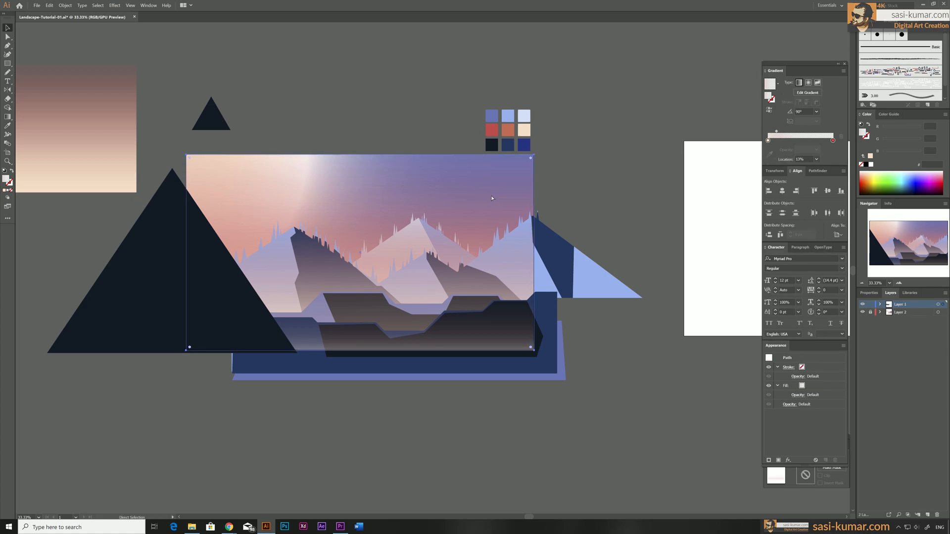
left_click(431, 78)
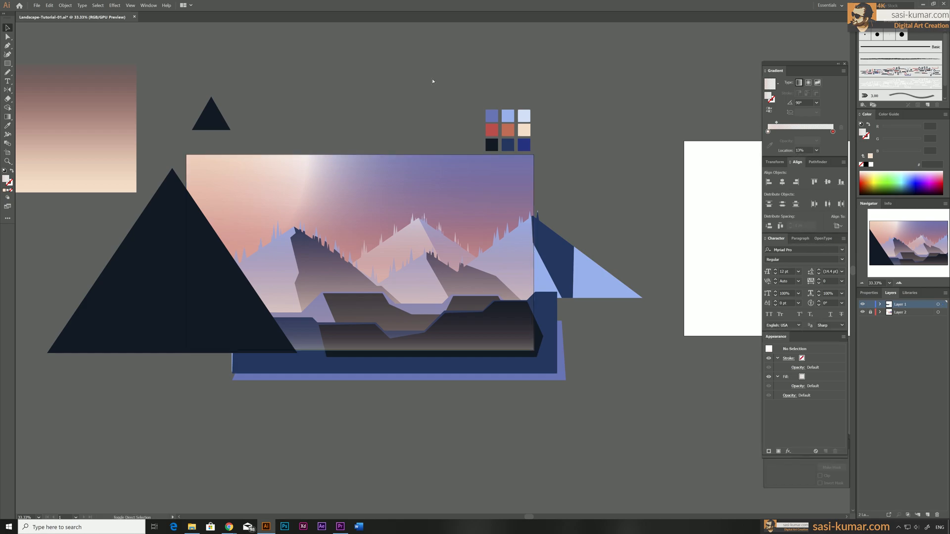
key("ctrl+z")
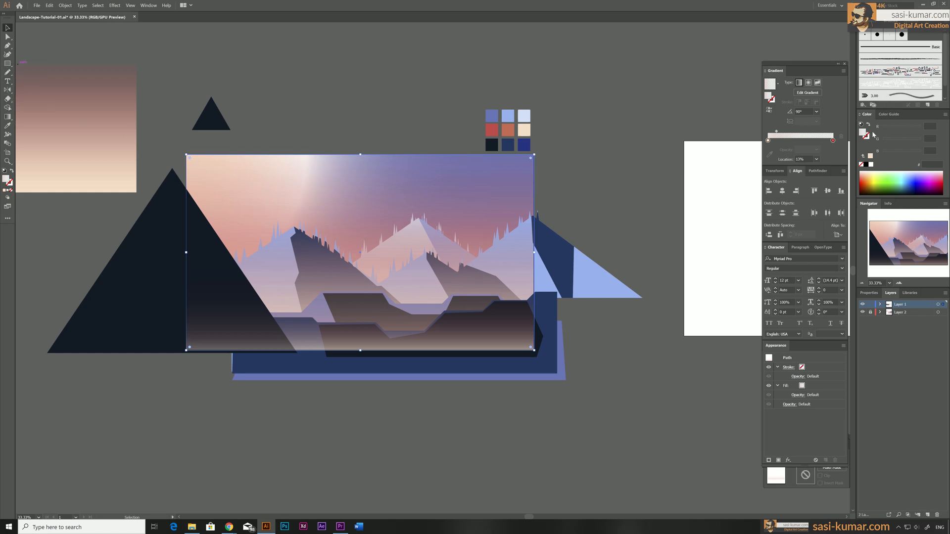
Make the copy's gradient radial, spreading from the upper-left sky down to the mountains with a midpoint of about 38%, and deselect it
left_click_drag(777, 131, 802, 131)
left_click(808, 83)
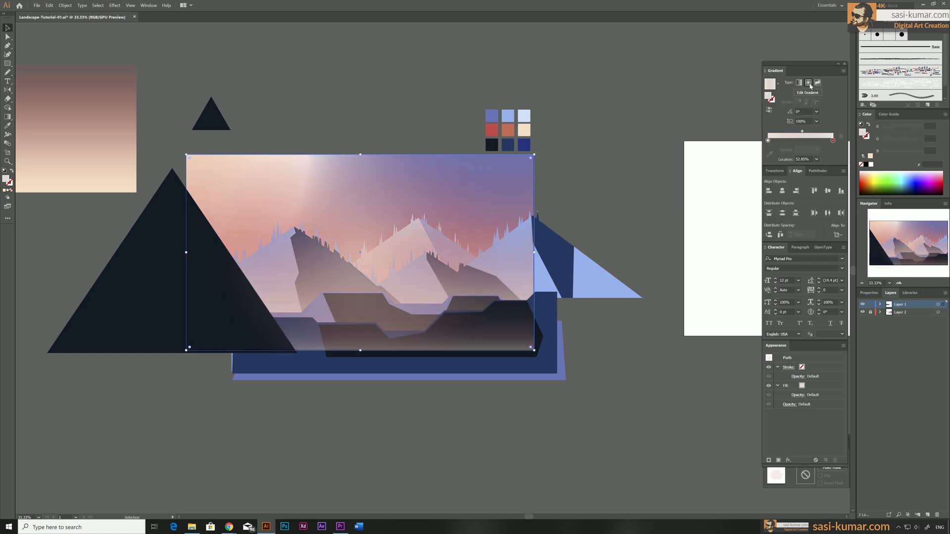
key("g")
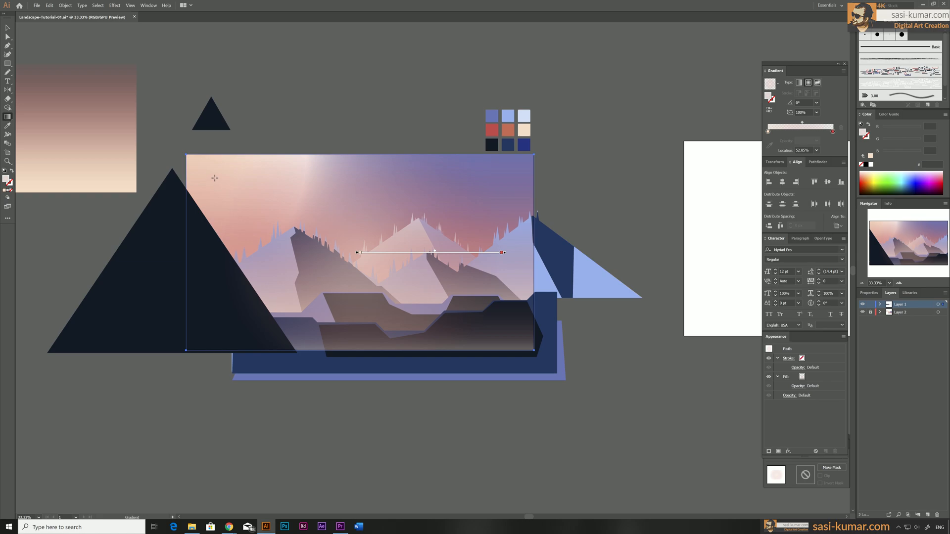
left_click_drag(214, 177, 308, 299)
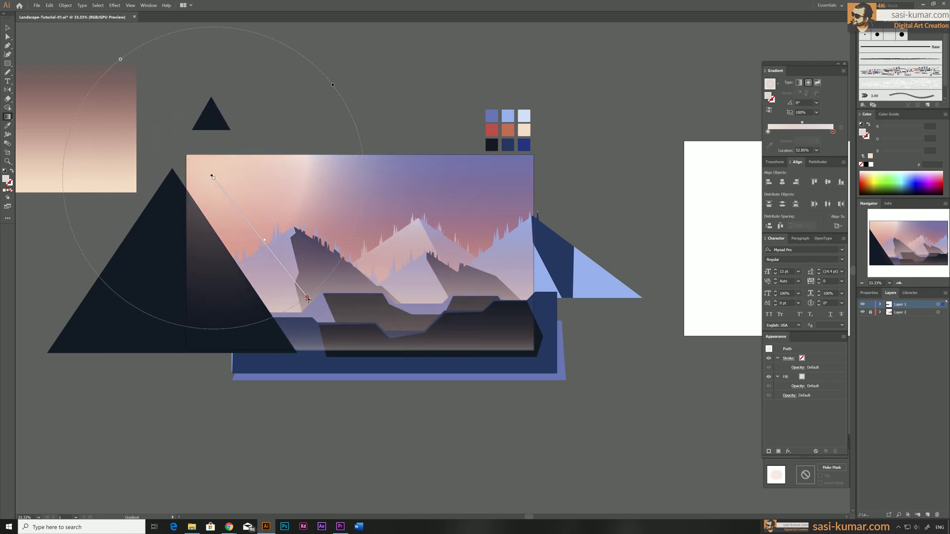
mouse_move(220, 172)
left_mouse_down()
mouse_move(296, 233)
mouse_move(351, 302)
mouse_move(345, 291)
left_mouse_up()
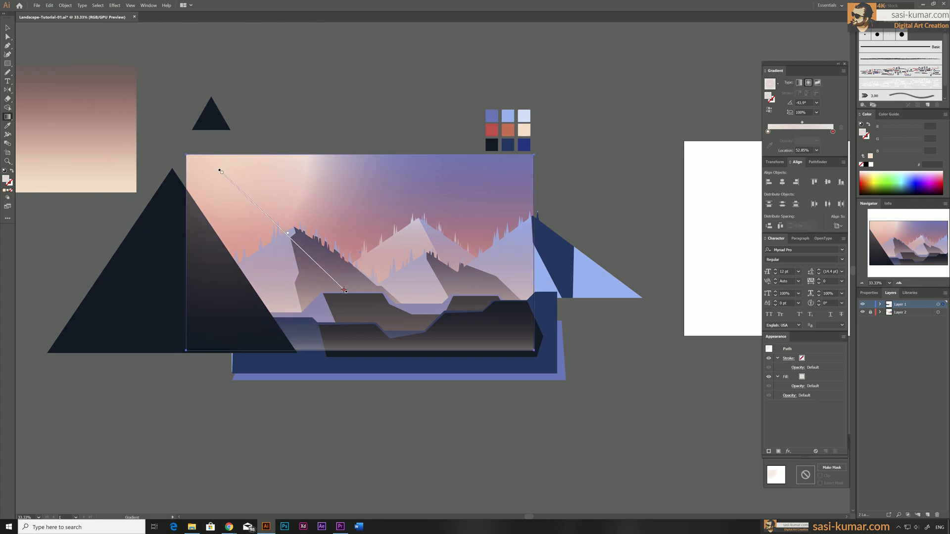
mouse_move(287, 235)
left_mouse_down()
mouse_move(245, 190)
mouse_move(267, 221)
left_mouse_up()
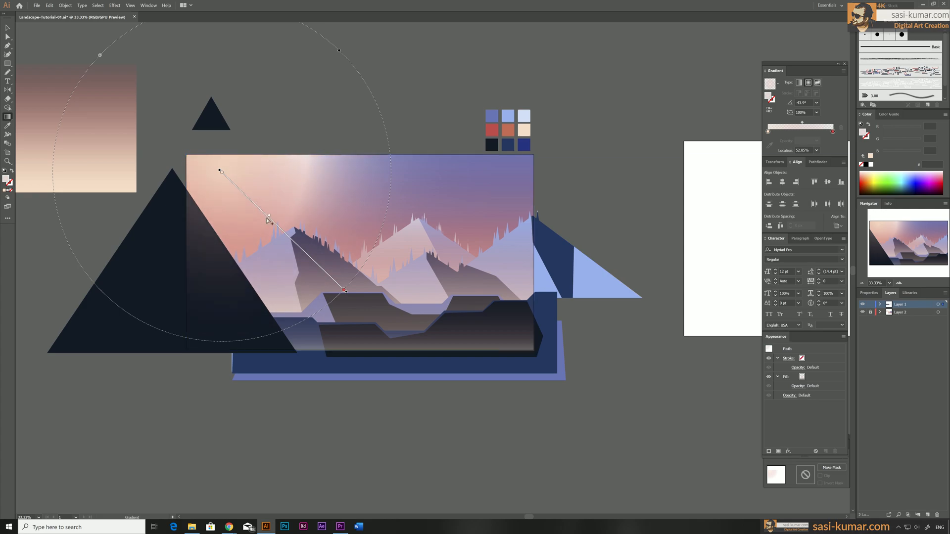
key("v")
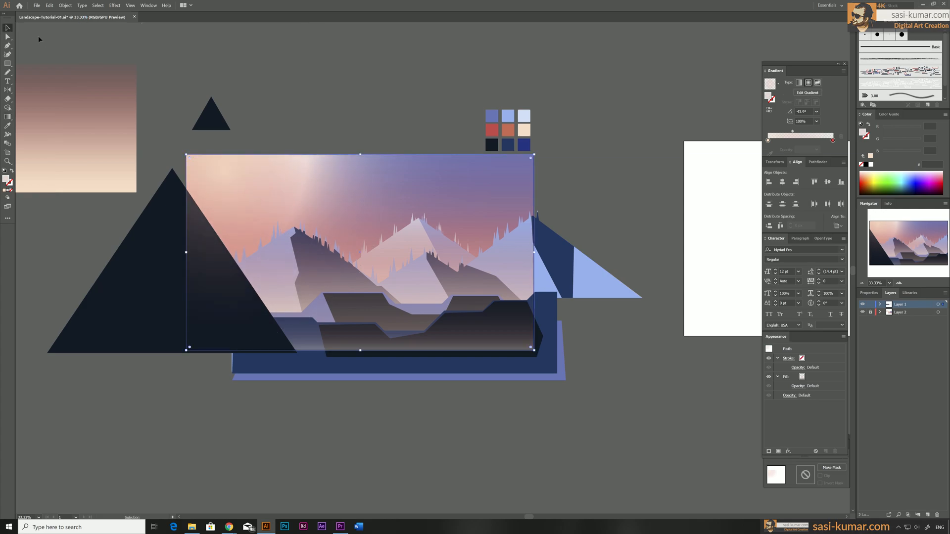
left_click(406, 77)
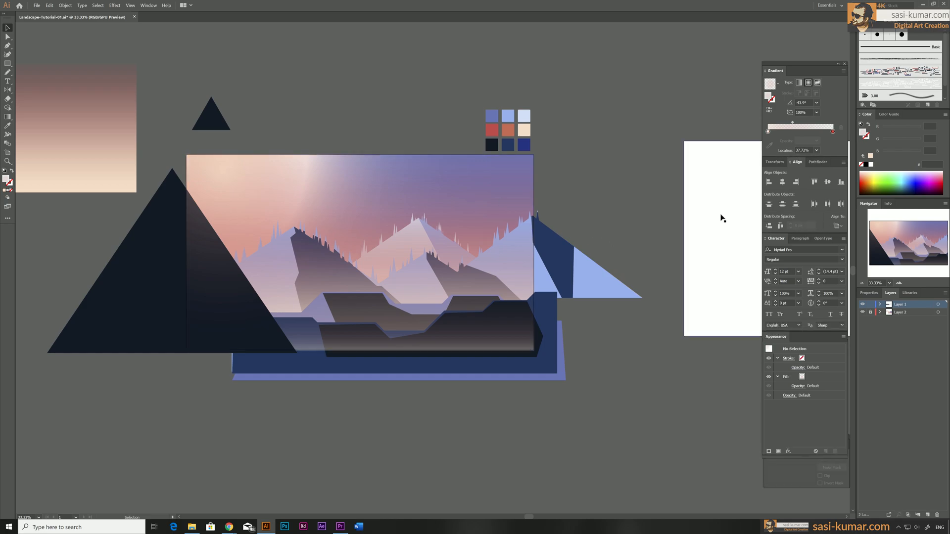
Move the white rectangle exactly over the artboard and use it as a clipping mask for all the landscape artwork
left_click(698, 214)
left_click_drag(731, 193, 386, 203)
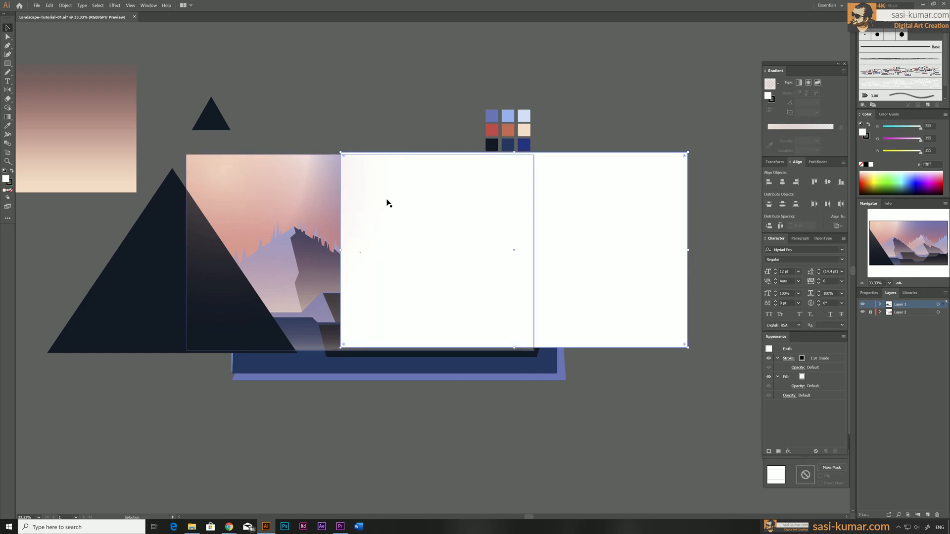
right_click(310, 210)
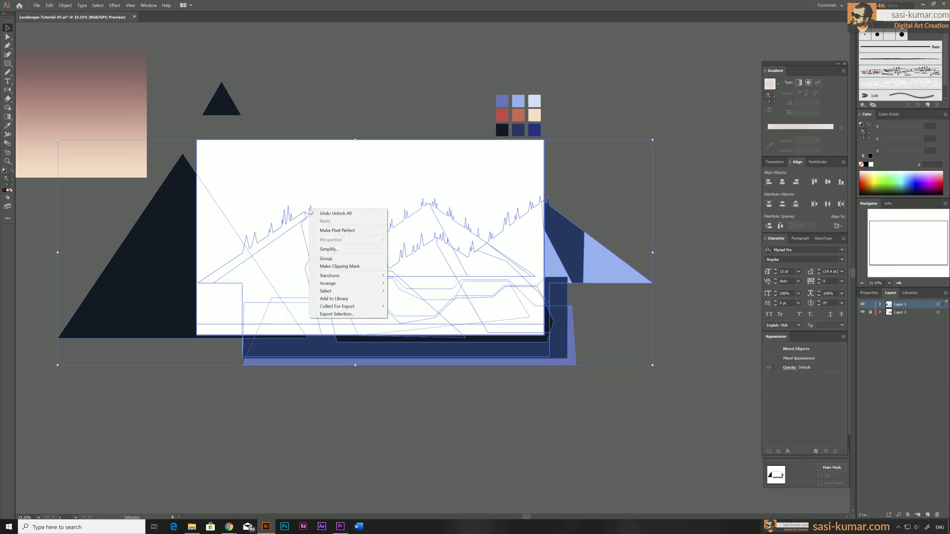
left_click(355, 267)
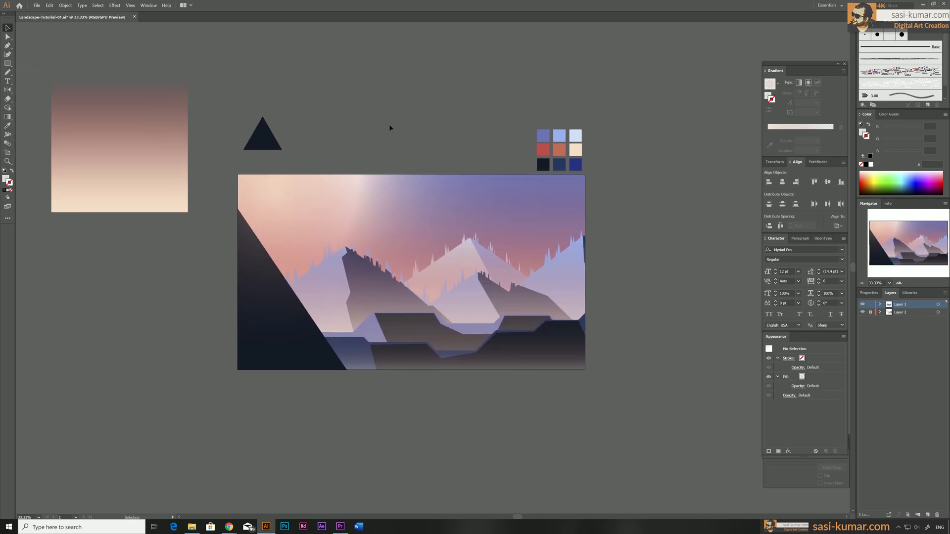
Unlock Layer 2 and delete the leftover gradient square and small dark triangle outside the artboard
key("ctrl+equal")
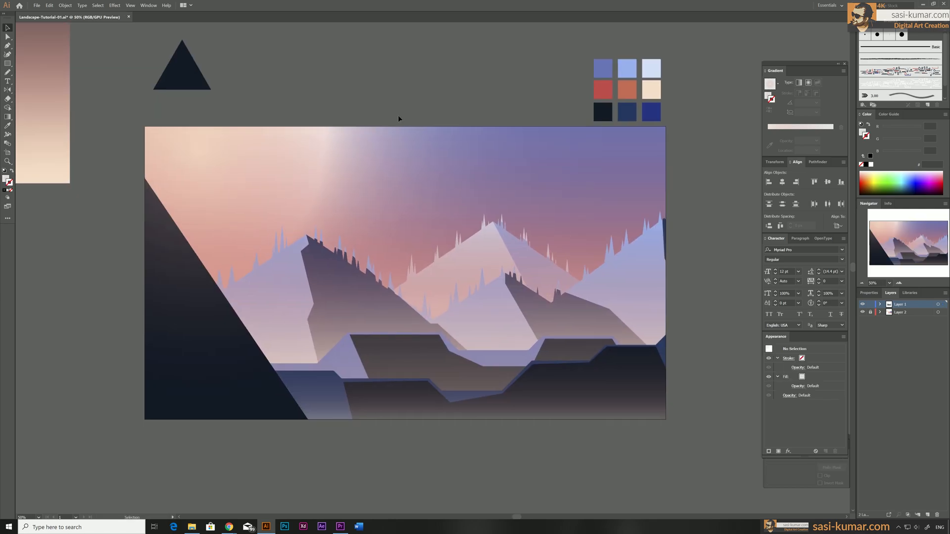
left_click_drag(359, 78, 385, 82)
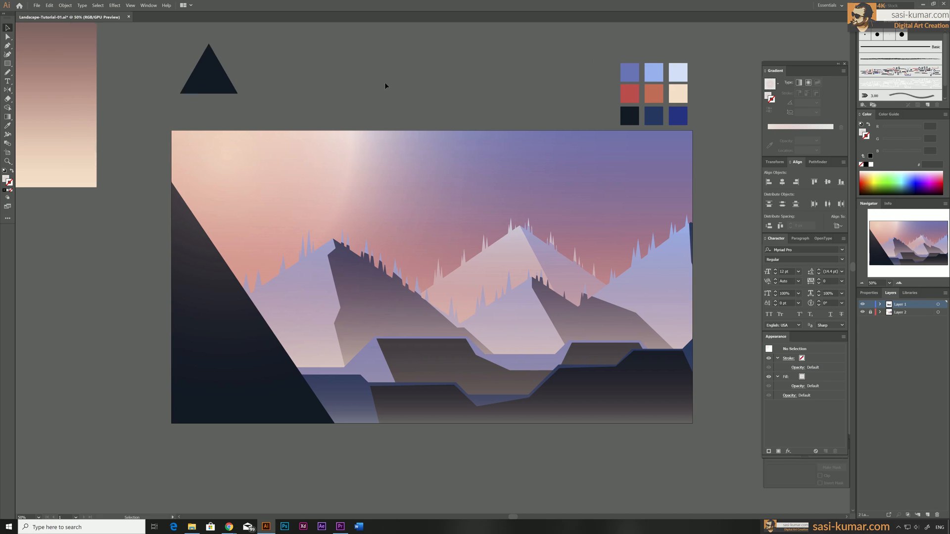
key("ctrl+minus")
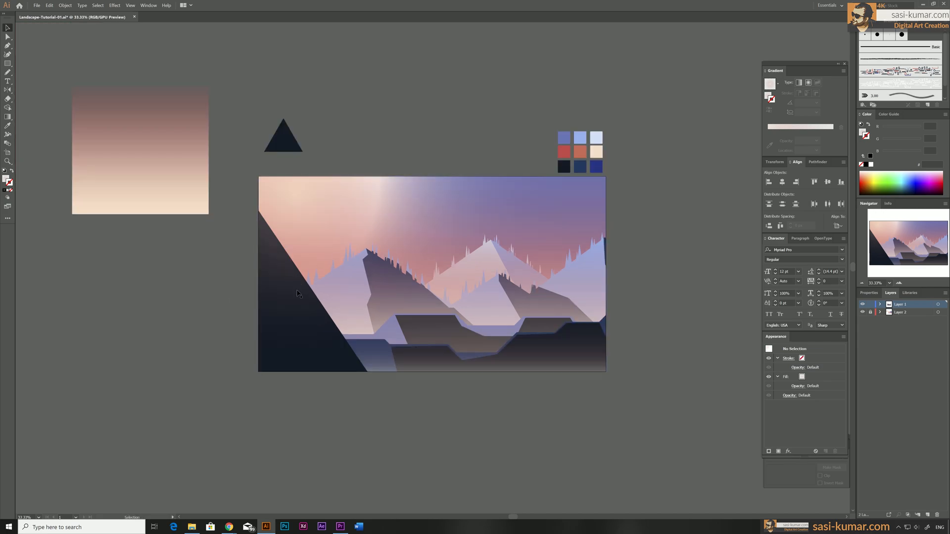
key("ctrl+a")
key("Delete")
left_click(203, 151)
key("Delete")
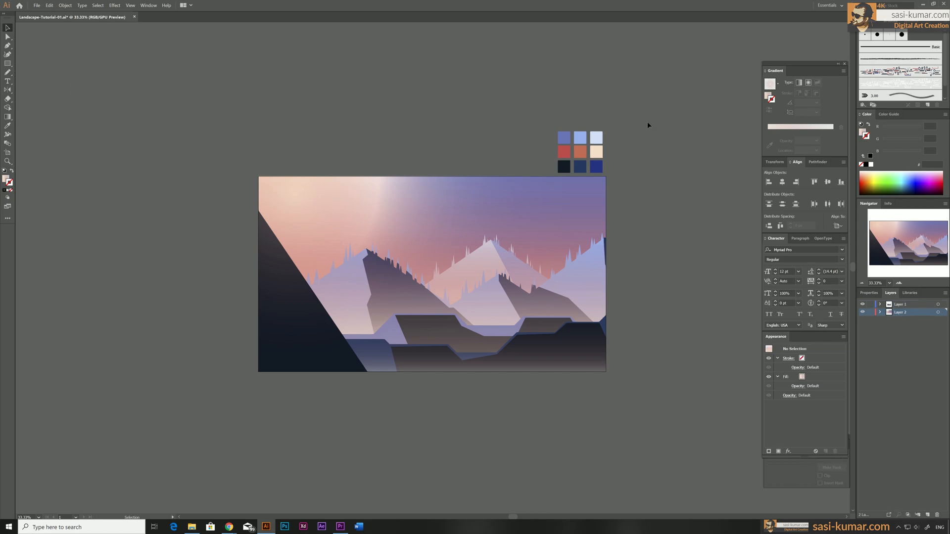
Move the nine palette squares beside the artwork, show the Swatches, and delete the squares
left_click_drag(556, 157, 654, 206)
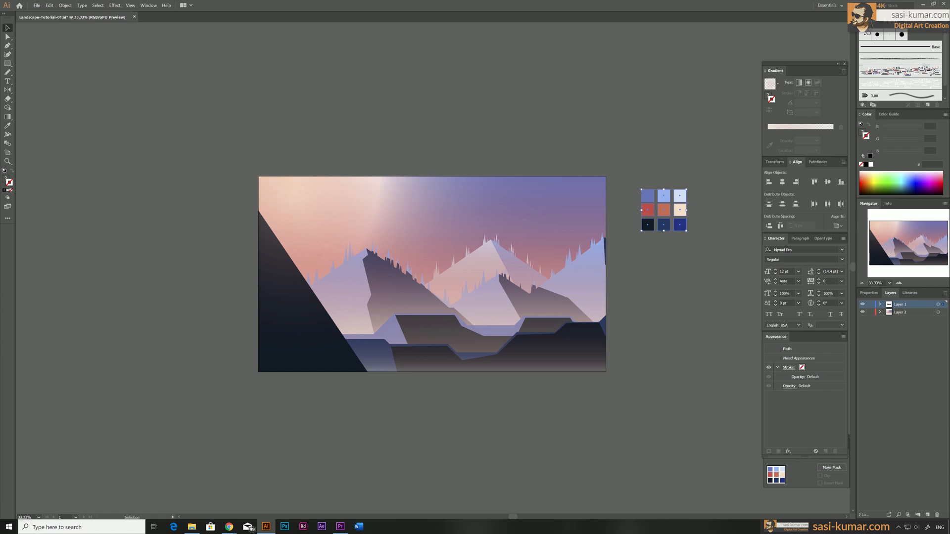
left_click(869, 31)
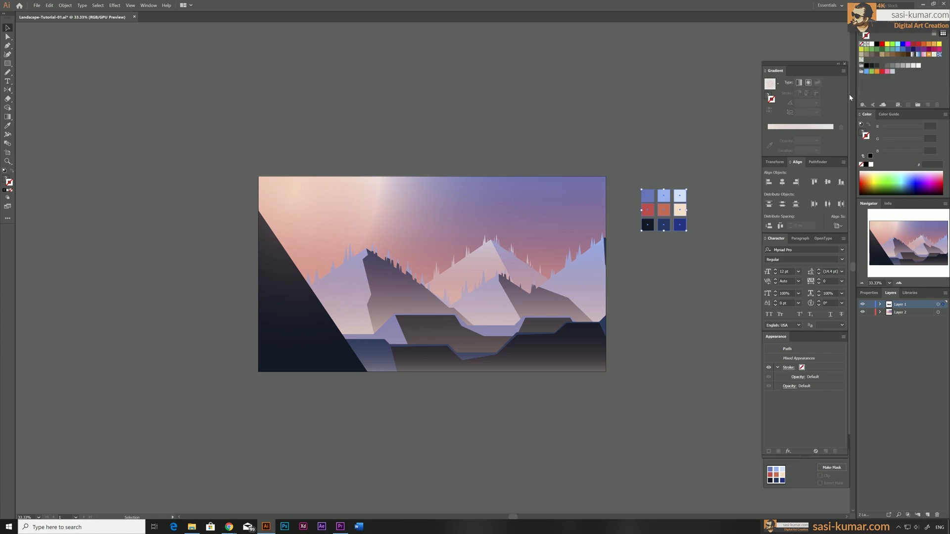
left_click(690, 107)
key("Delete")
Make Layer 2 the active layer and lock Layer 1
key("ctrl+plus")
key("ctrl+plus")
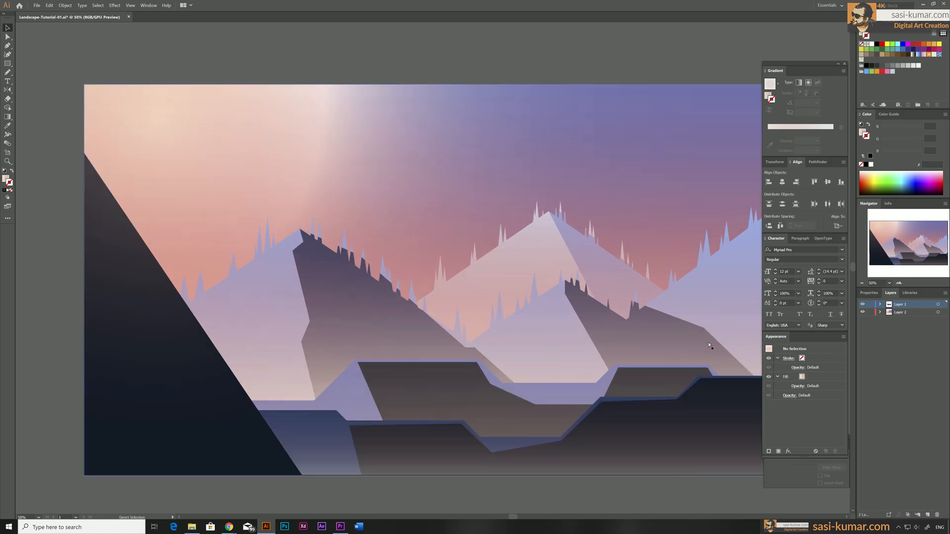
left_click_drag(565, 216, 498, 185)
key("ctrl+minus")
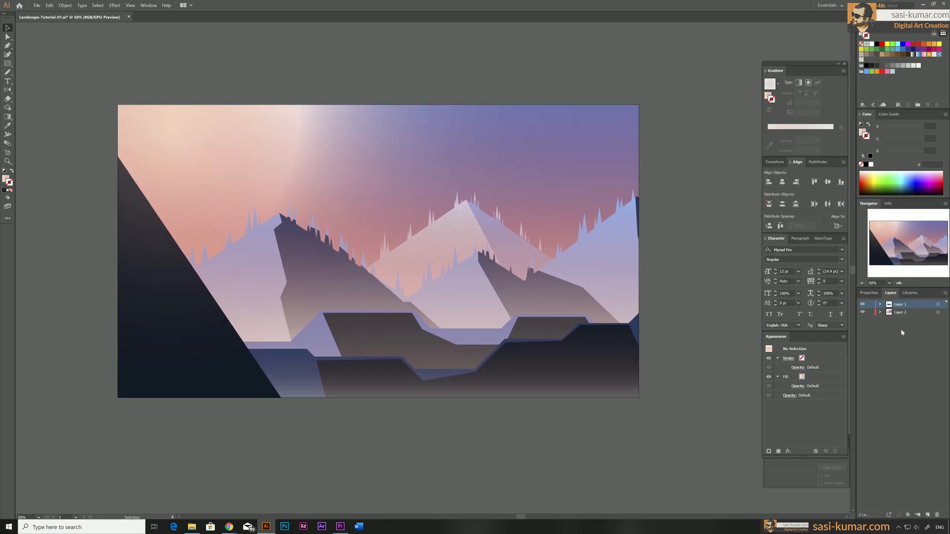
left_click(909, 312)
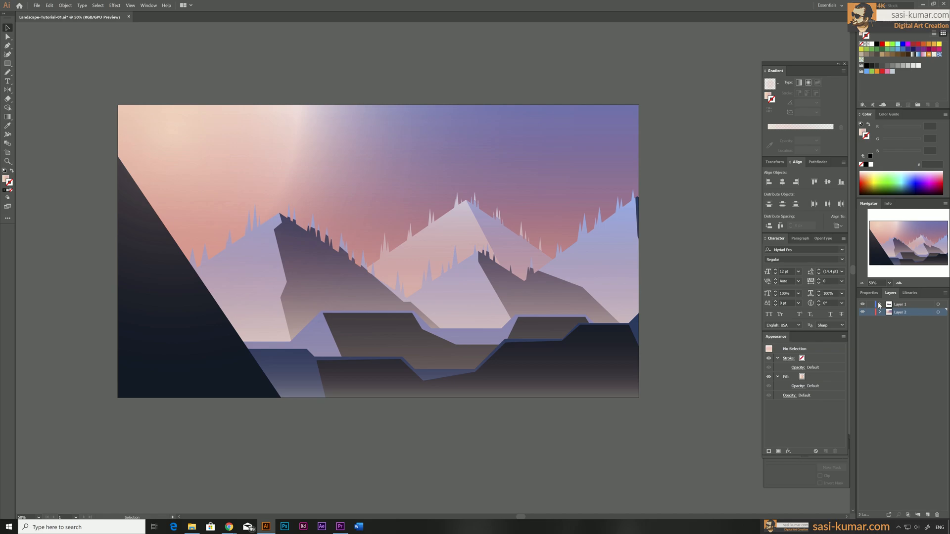
Draw a circle with the Ellipse tool in the sky and move it over the artboard's upper-left corner
left_click_drag(8, 64, 39, 77)
left_click_drag(133, 117, 232, 216)
key("v")
left_click_drag(182, 156, 171, 89)
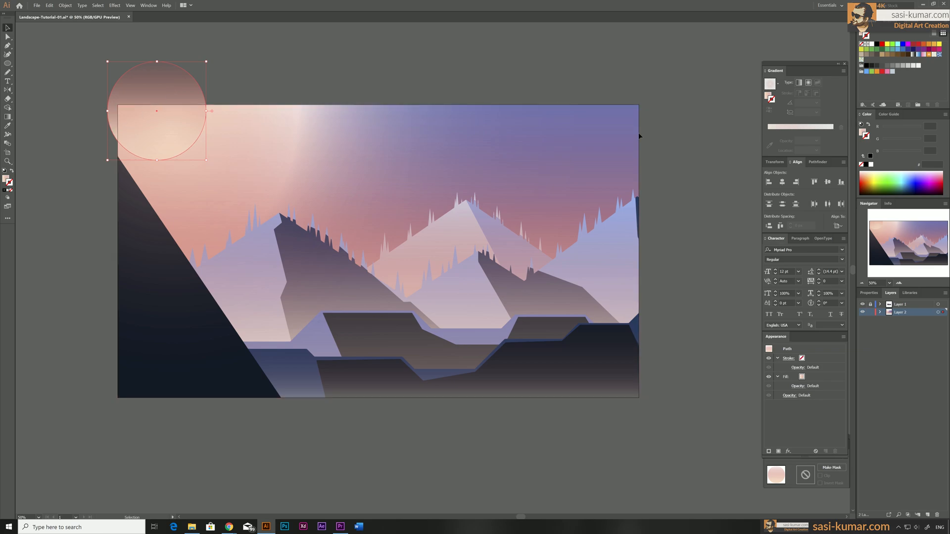
Recolour the circle's peach gradient stop to pale pink (RGB 255, 234, 255) and nudge the circle slightly within the corner
left_click(6, 179)
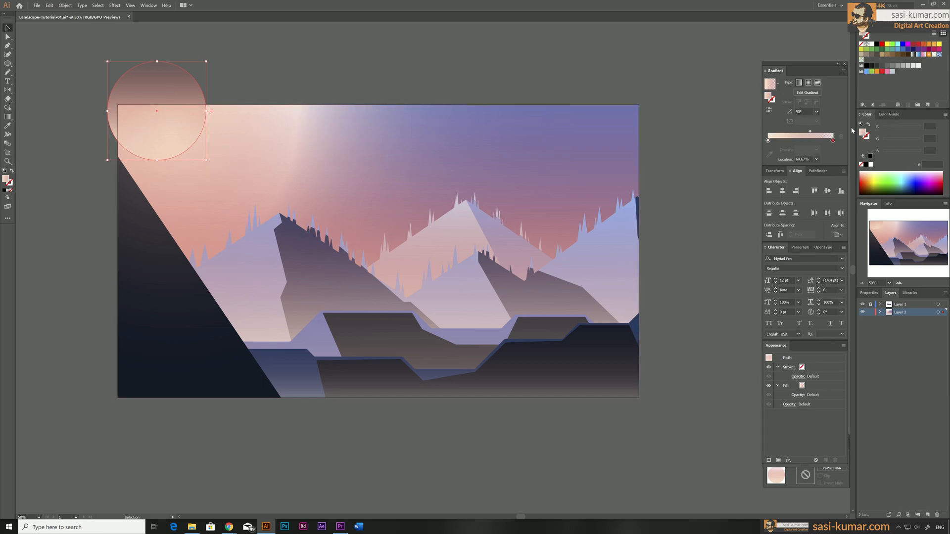
left_click(768, 141)
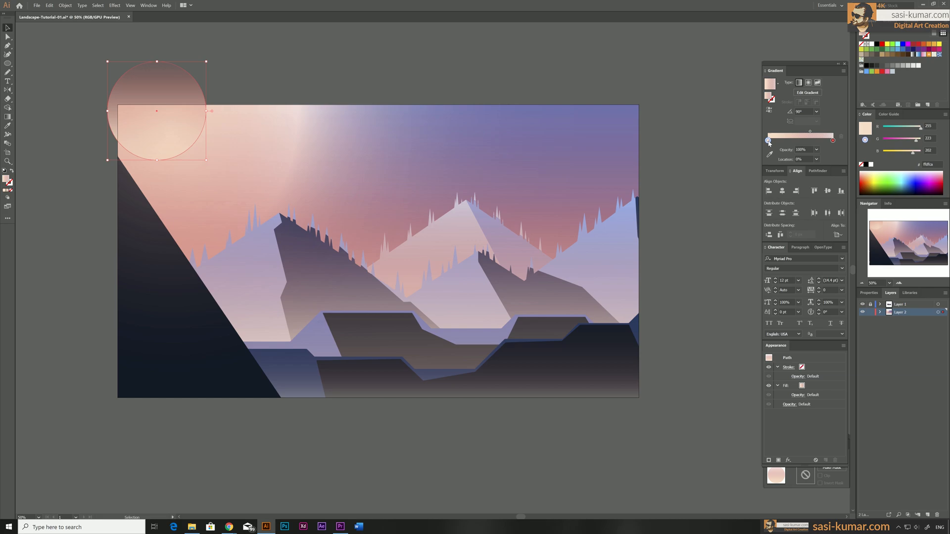
left_click(920, 140)
left_click_drag(913, 153, 918, 141)
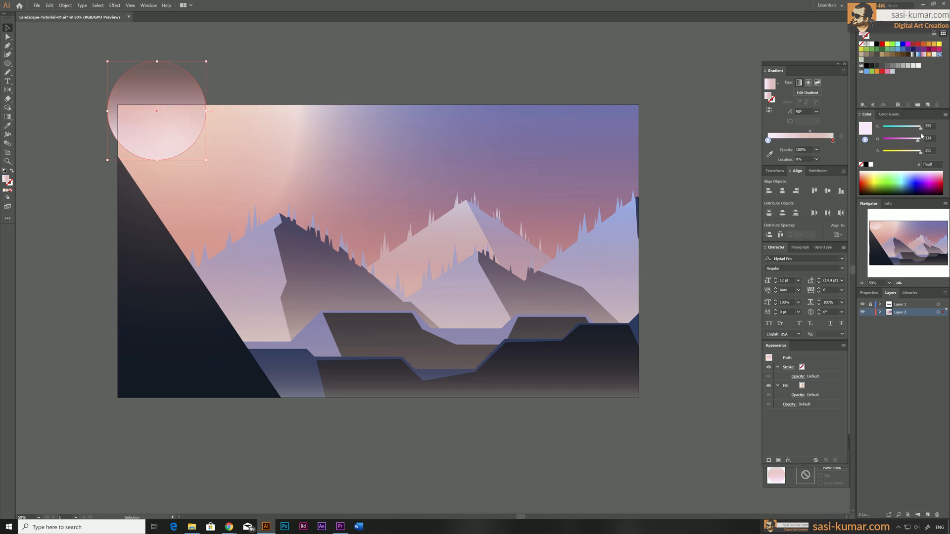
left_click(357, 68)
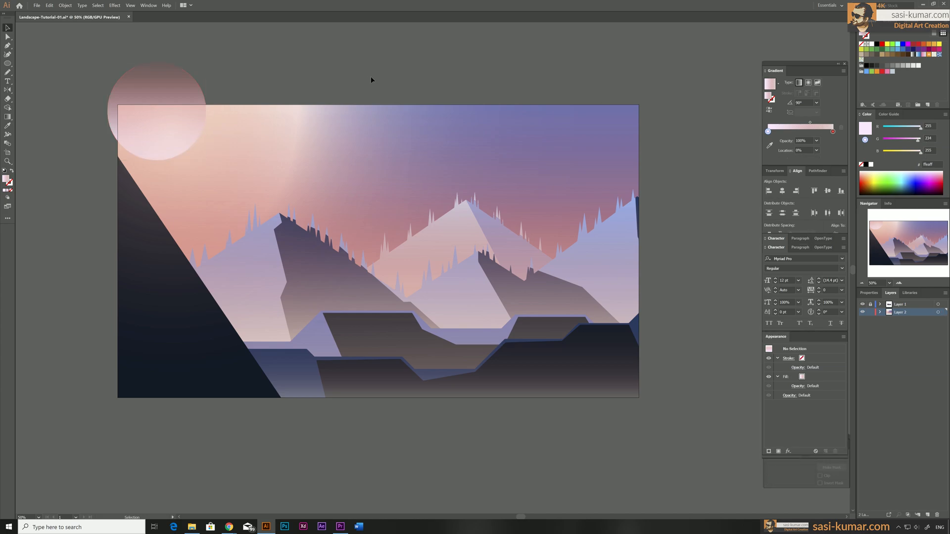
left_click_drag(141, 107, 144, 106)
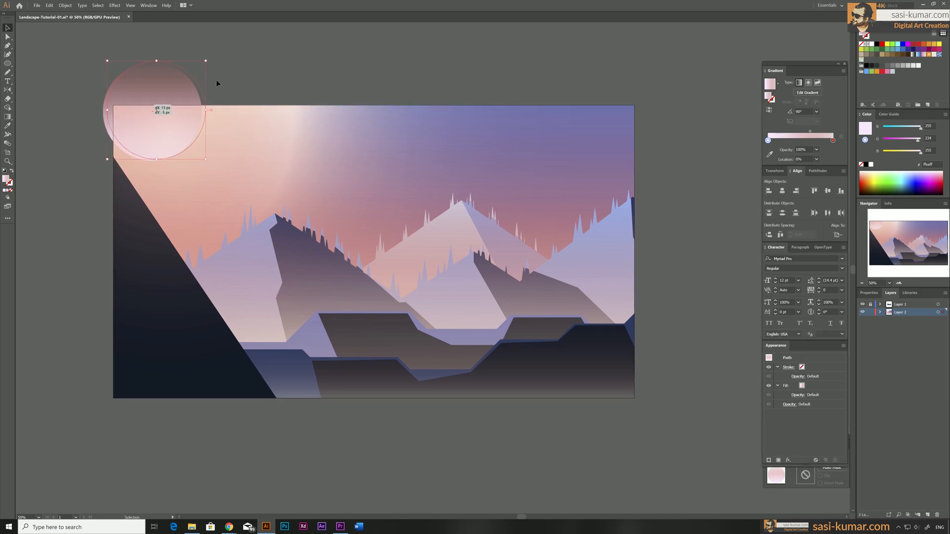
left_click(296, 61)
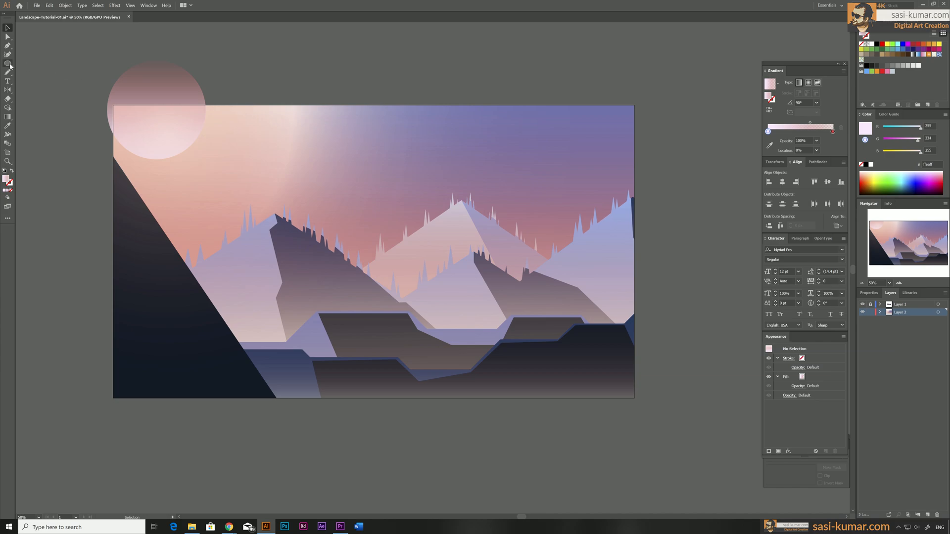
Draw small circles of varying size with white fill and no stroke as stars across the middle of the sky
left_click_drag(8, 64, 28, 73)
left_click(4, 171)
left_click(10, 185)
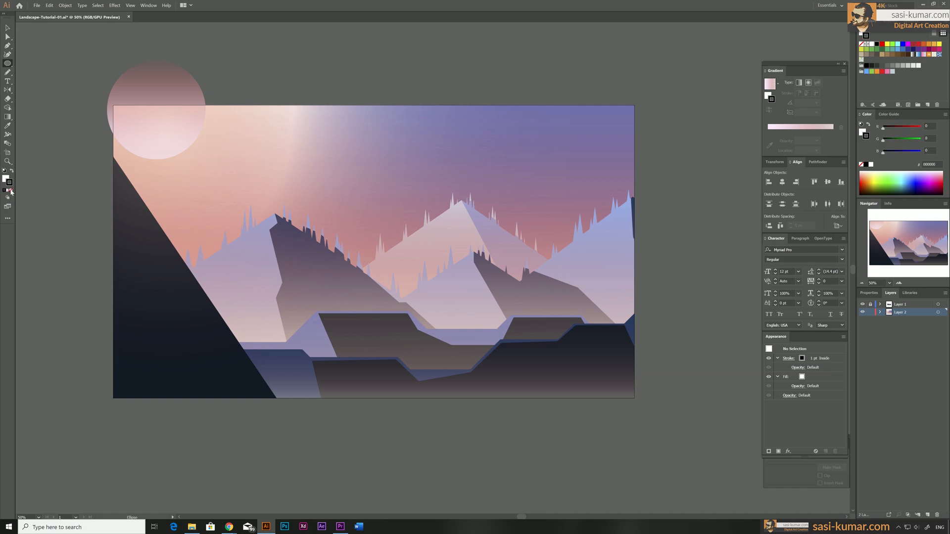
key("slash")
key("x")
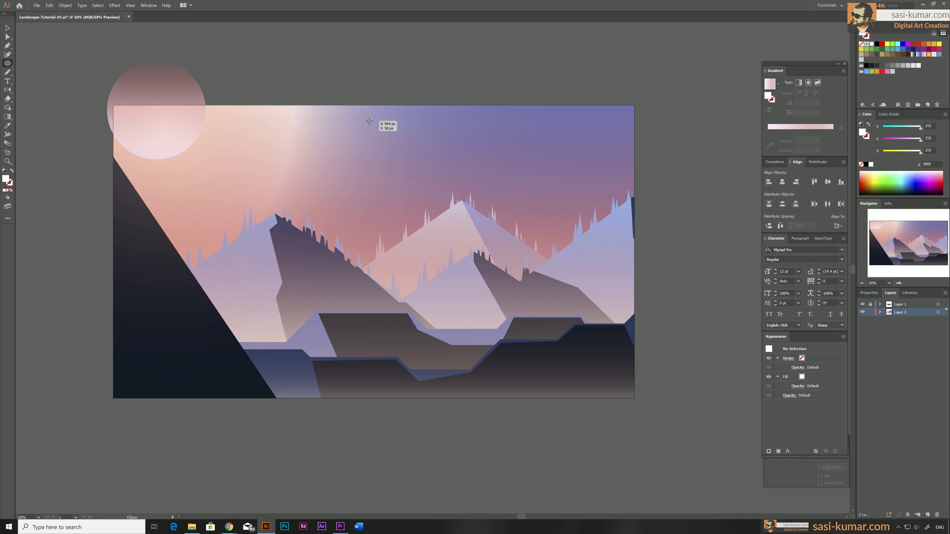
left_click_drag(369, 120, 372, 124)
left_click_drag(519, 144, 498, 162)
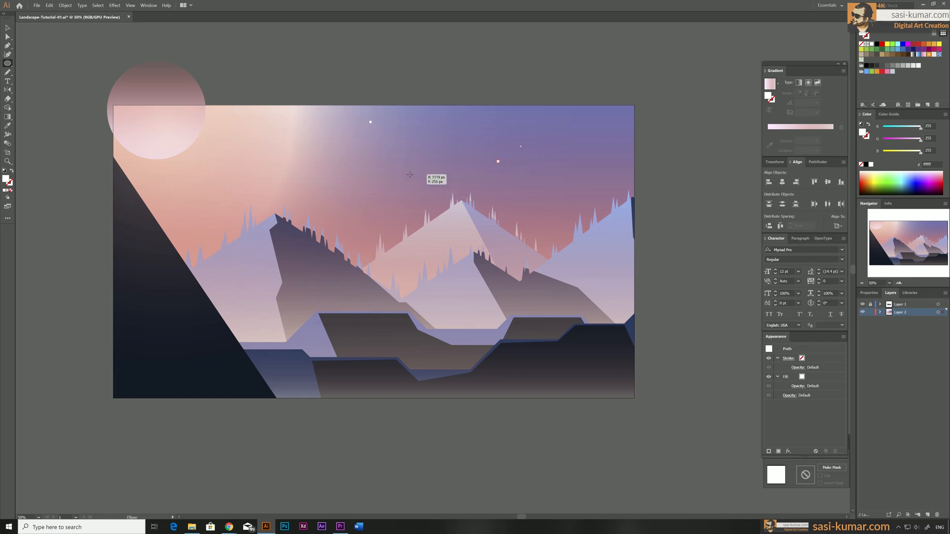
left_click_drag(368, 179, 371, 181)
left_click_drag(430, 164, 432, 167)
left_click_drag(375, 160, 316, 169)
left_click(283, 179)
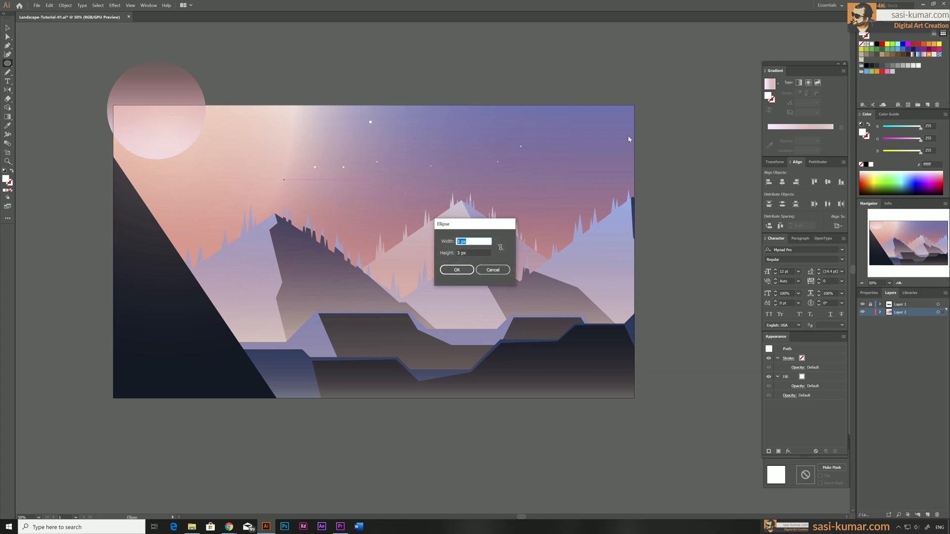
left_click(493, 270)
Add more small white star circles across the purple side of the sky and near its upper edge
left_click_drag(472, 120, 475, 122)
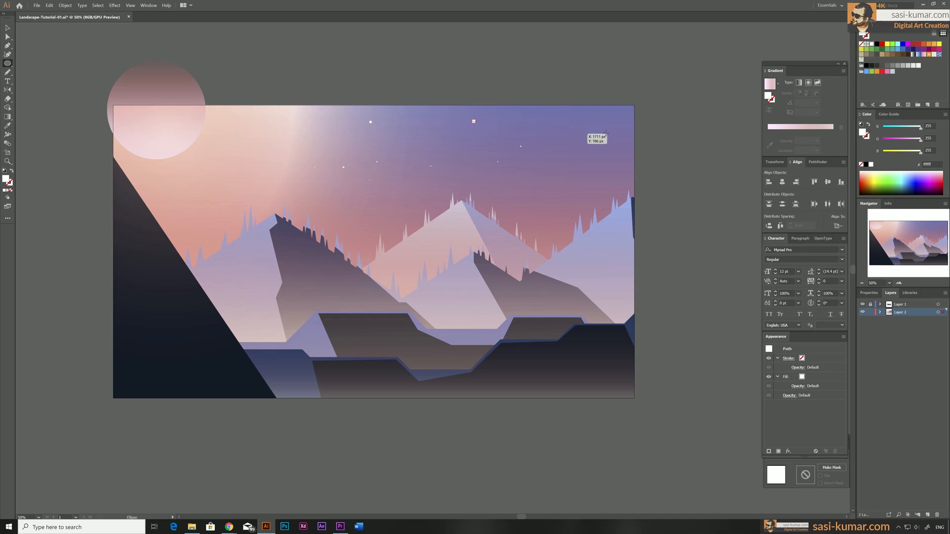
left_click_drag(603, 124, 607, 182)
left_click_drag(548, 117, 551, 119)
left_click_drag(575, 153, 577, 156)
left_click_drag(401, 146, 403, 148)
left_click_drag(307, 110, 310, 112)
key("v")
left_click(300, 74)
Switch the sun circle's gradient to radial, enlarge the circle, and reposition it over the artboard's upper-left corner
left_click_drag(241, 284, 265, 279)
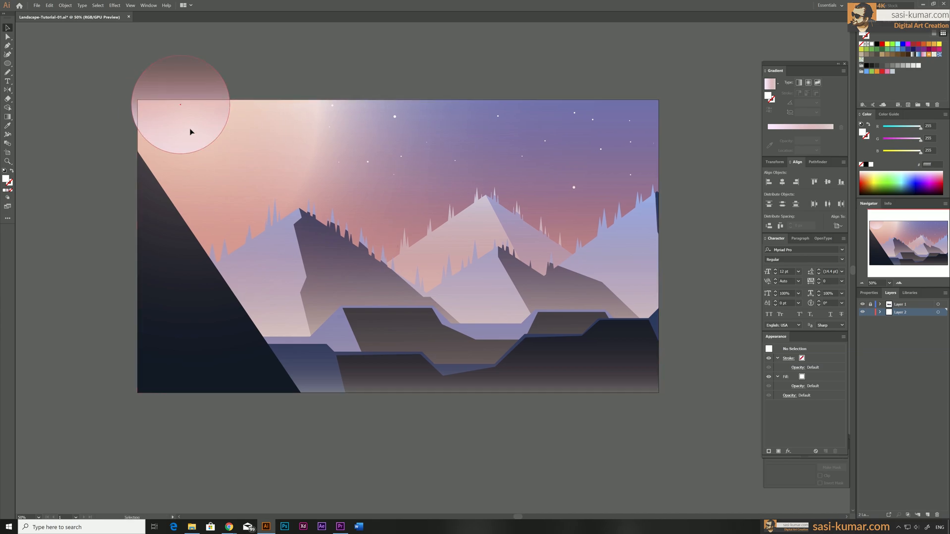
left_click_drag(188, 125, 188, 130)
left_click(809, 83)
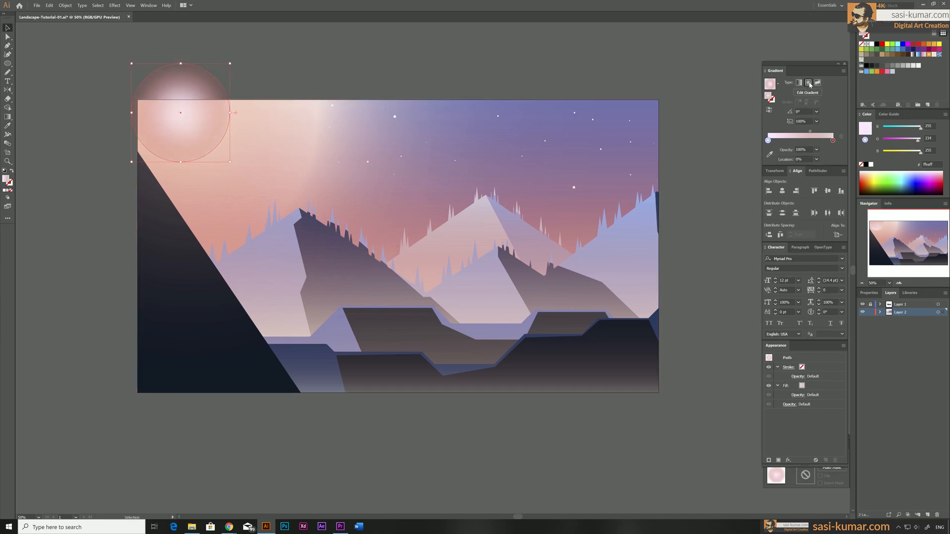
left_click(331, 65)
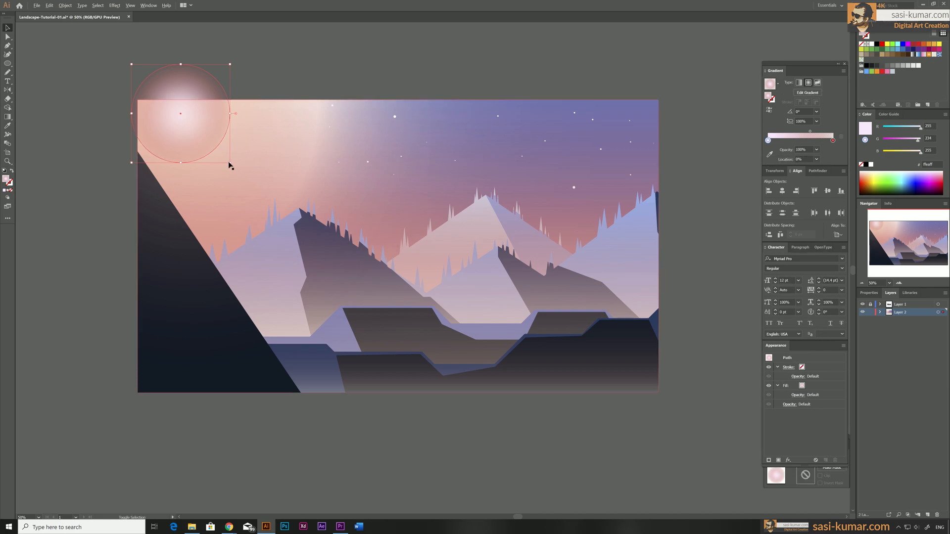
left_click_drag(230, 162, 258, 190)
left_click_drag(200, 141, 203, 146)
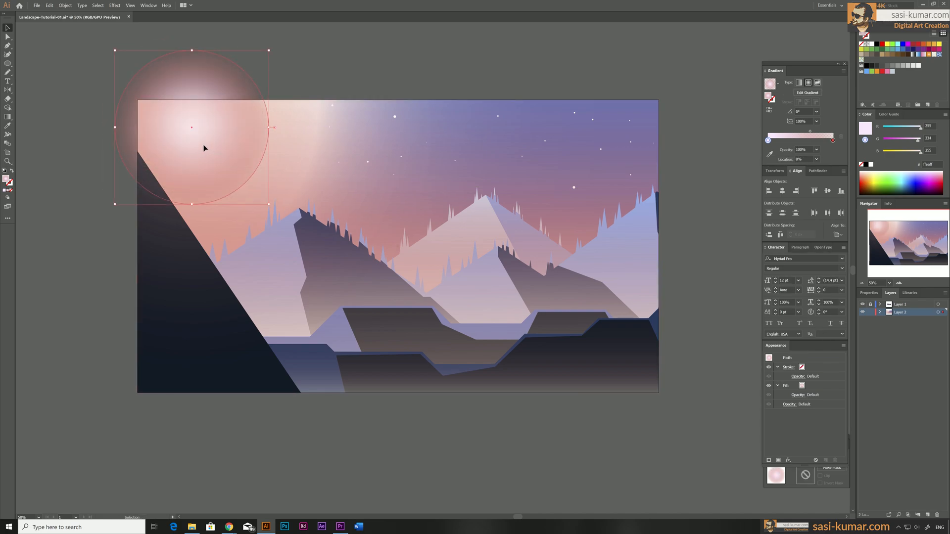
Recolour the outer stop of the sun's radial gradient to white (RGB 255, 255, 255)
left_click(834, 141)
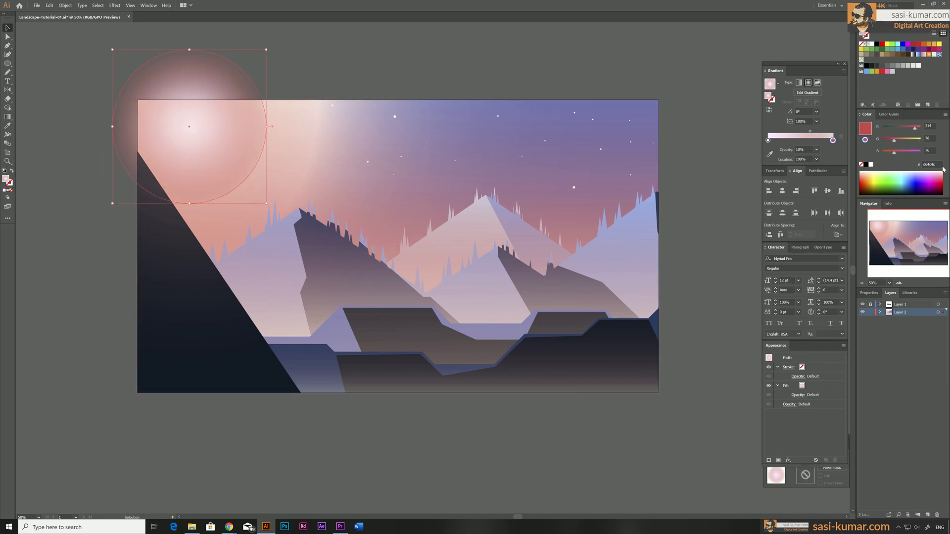
left_click(921, 128)
left_click(920, 140)
left_click(920, 152)
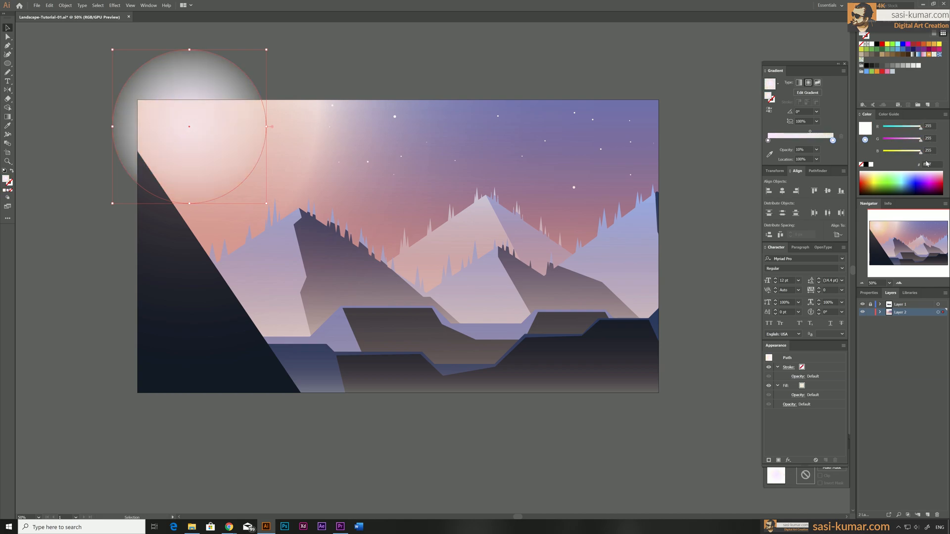
left_click(384, 63)
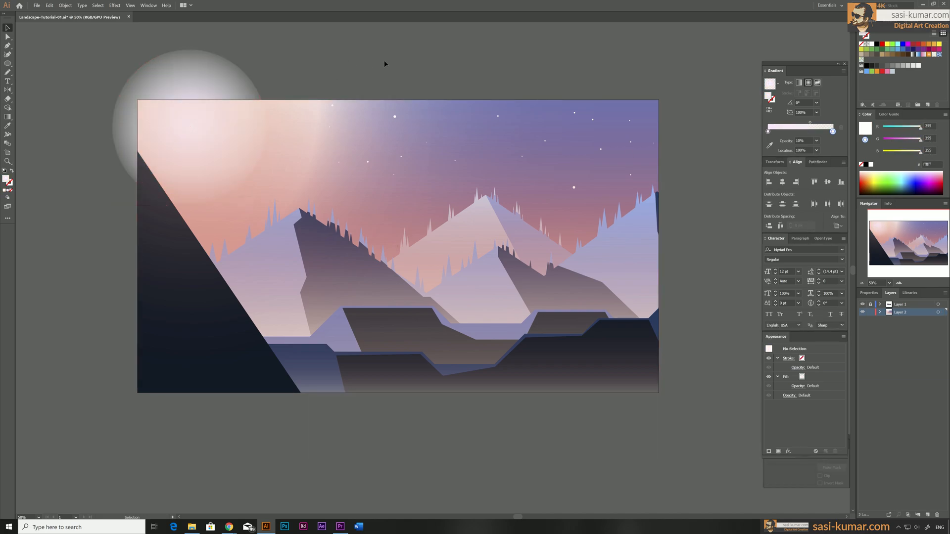
left_click(235, 152)
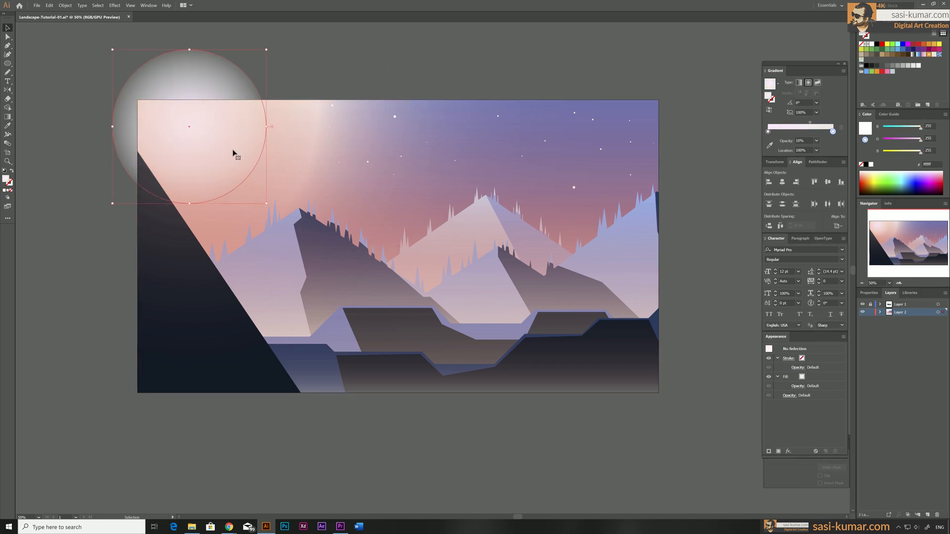
left_click(265, 202)
Draw a diagonal line about 158 px wide and high among the stars and give it a white stroke
mouse_move(7, 64)
left_mouse_down()
mouse_move(46, 88)
mouse_move(46, 101)
left_mouse_up()
left_click_drag(517, 115, 561, 158)
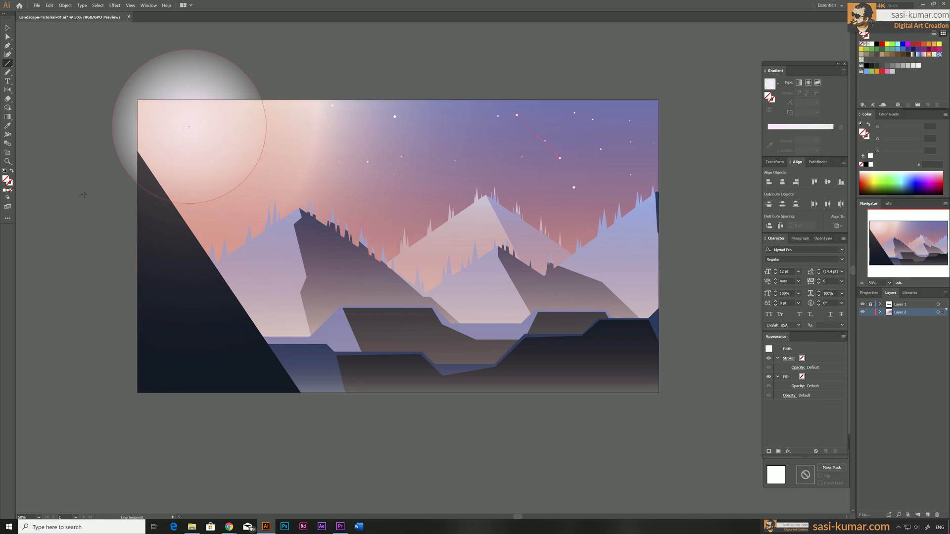
double_click(11, 184)
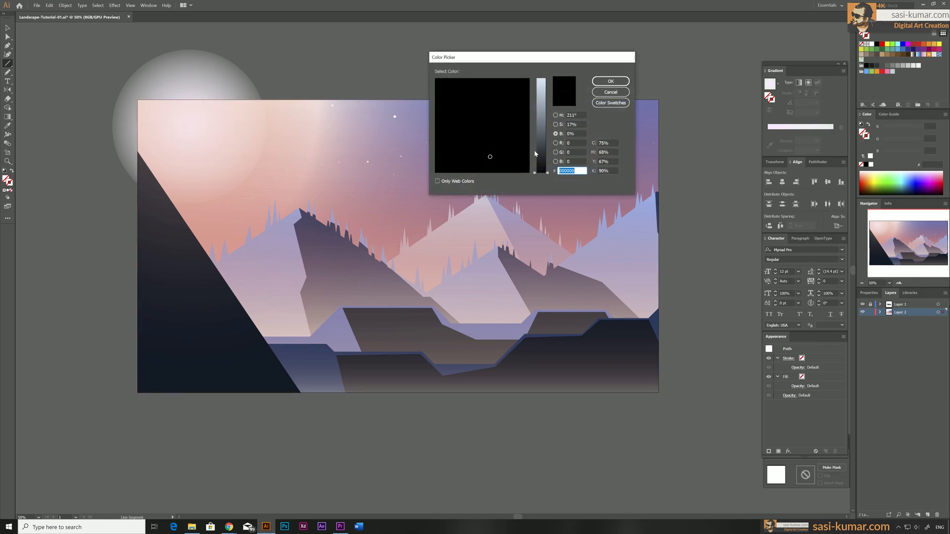
left_click_drag(540, 154, 541, 78)
left_click_drag(461, 156, 419, 177)
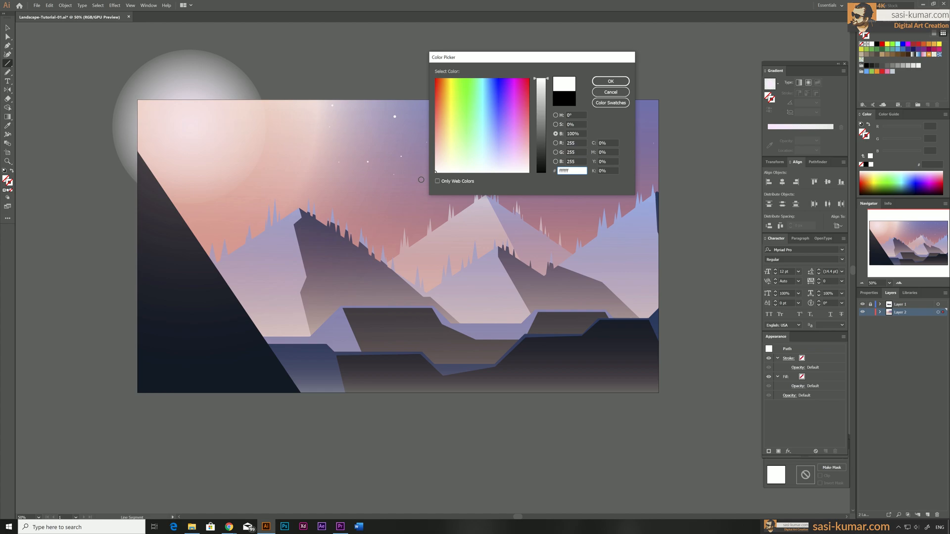
left_click(611, 81)
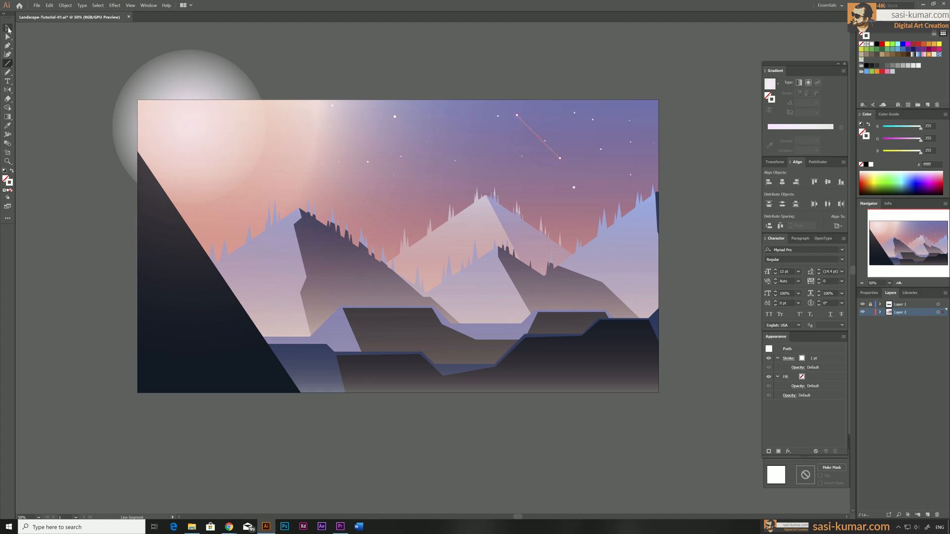
left_click(8, 30)
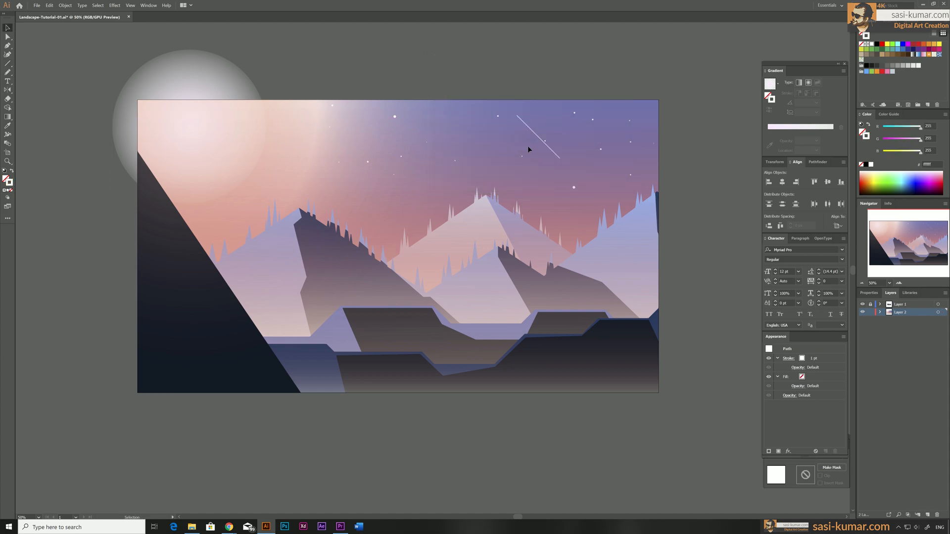
Apply a tapered width profile to the diagonal line and move the shooting star lower in the sky
left_click(869, 292)
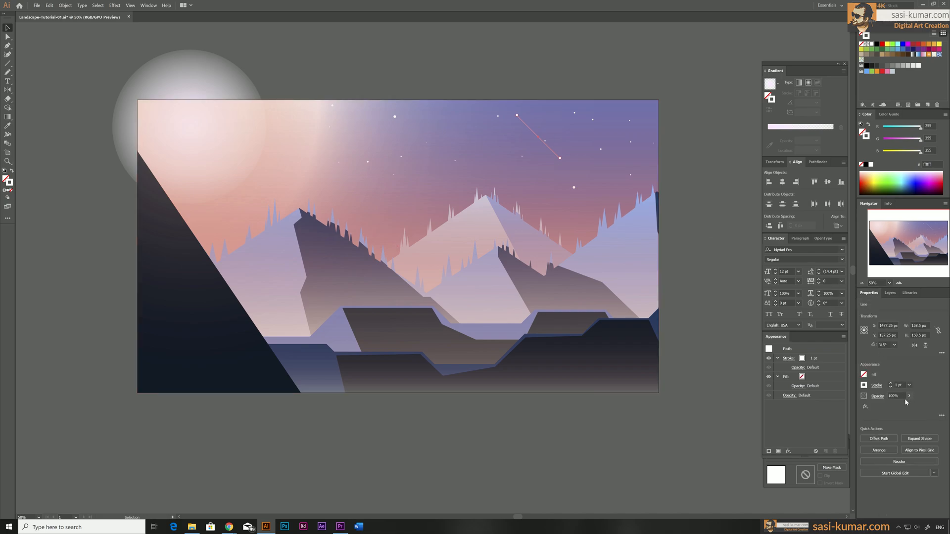
left_click(876, 385)
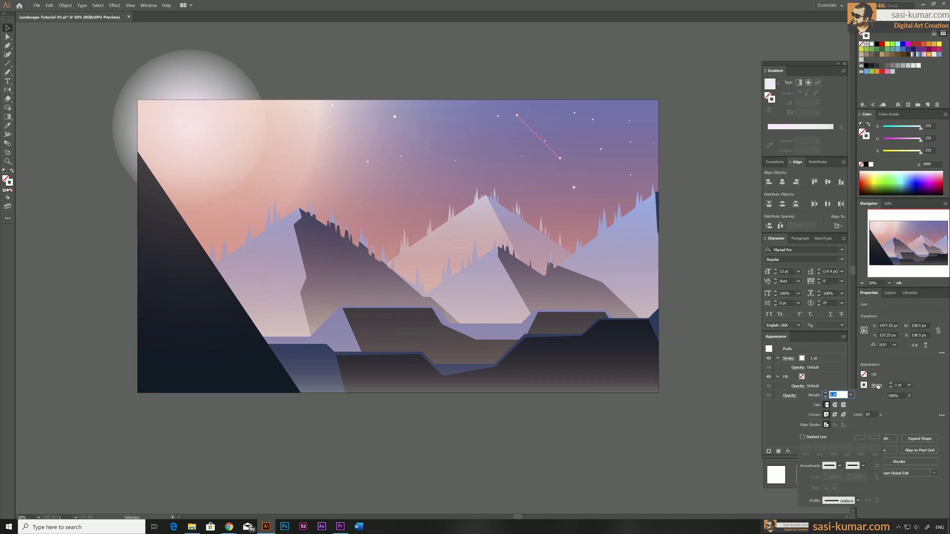
left_click(858, 501)
left_click(826, 453)
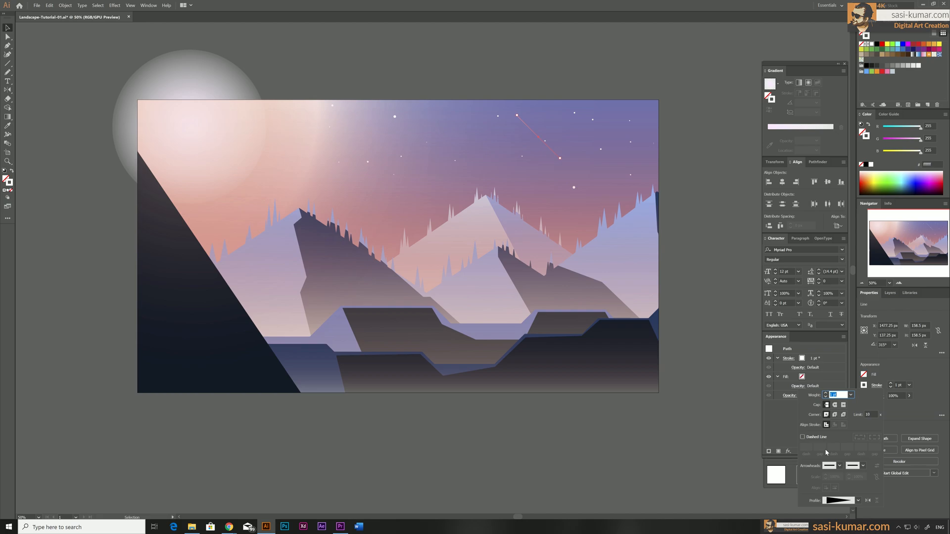
left_click(709, 158)
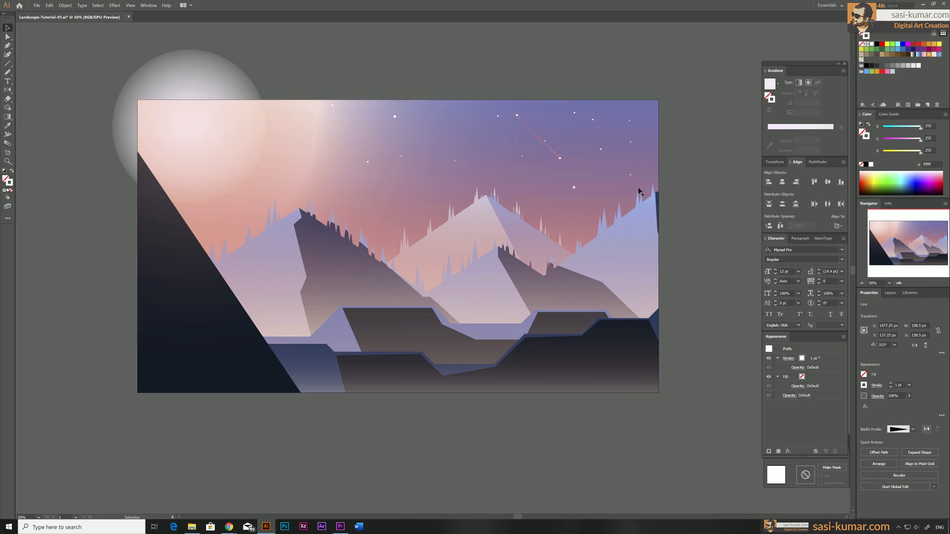
left_click(568, 168)
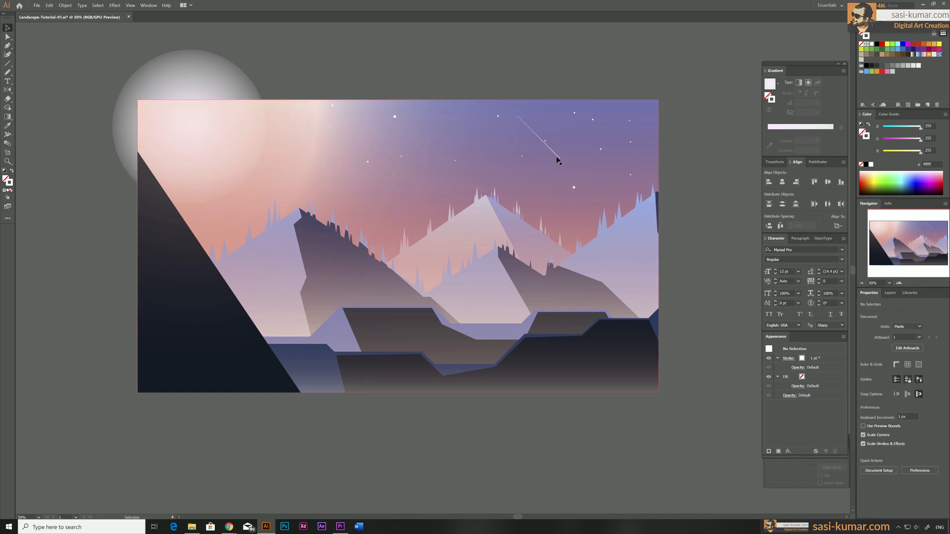
left_click_drag(557, 158, 536, 193)
left_click(587, 114)
left_click(888, 293)
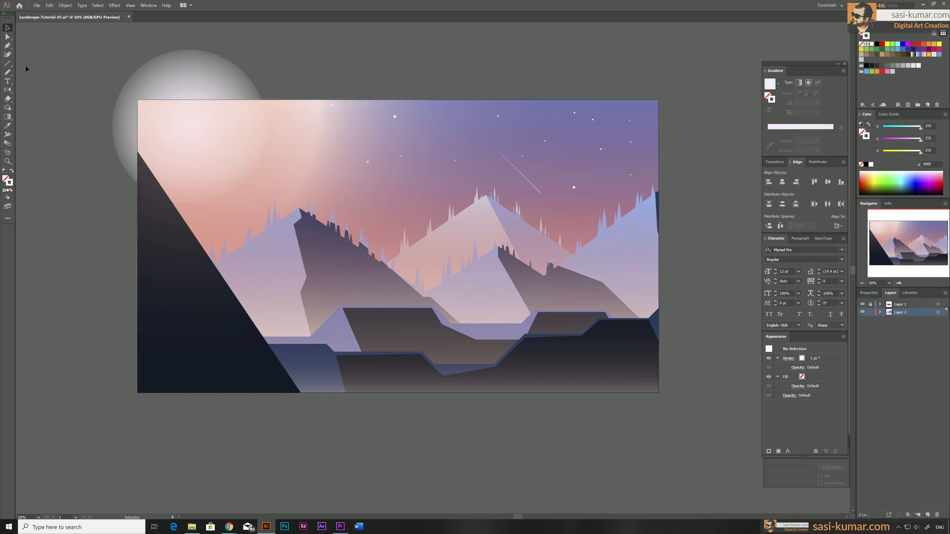
Draw a rectangle covering the artboard and use it as a clipping mask for everything on Layer 2
left_click(9, 64)
left_click(44, 64)
left_click_drag(138, 100, 658, 394)
key("v")
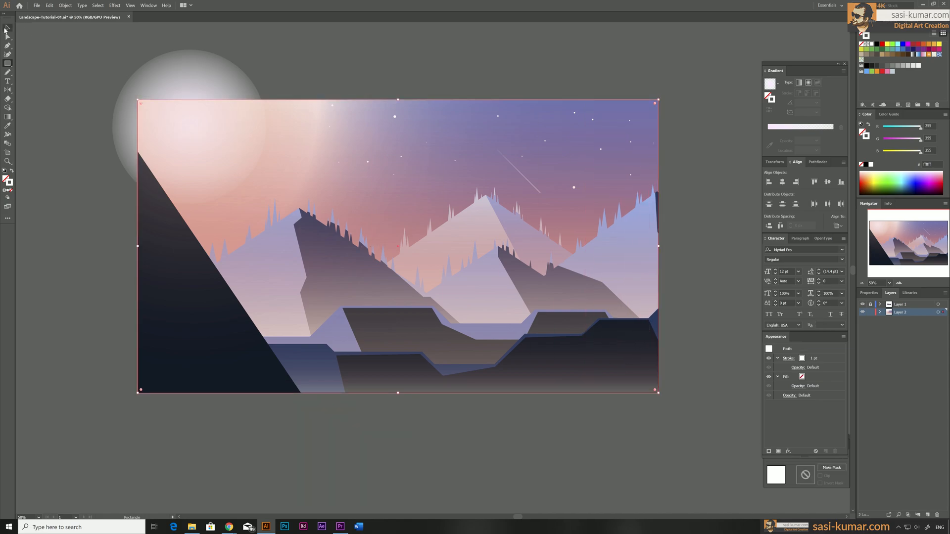
key("ctrl+a")
right_click(206, 79)
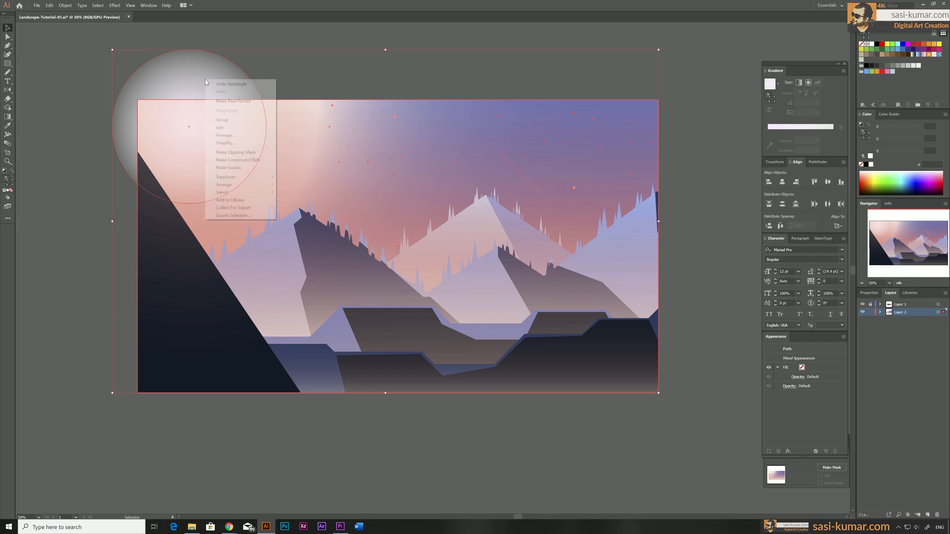
left_click(238, 152)
left_click(590, 76)
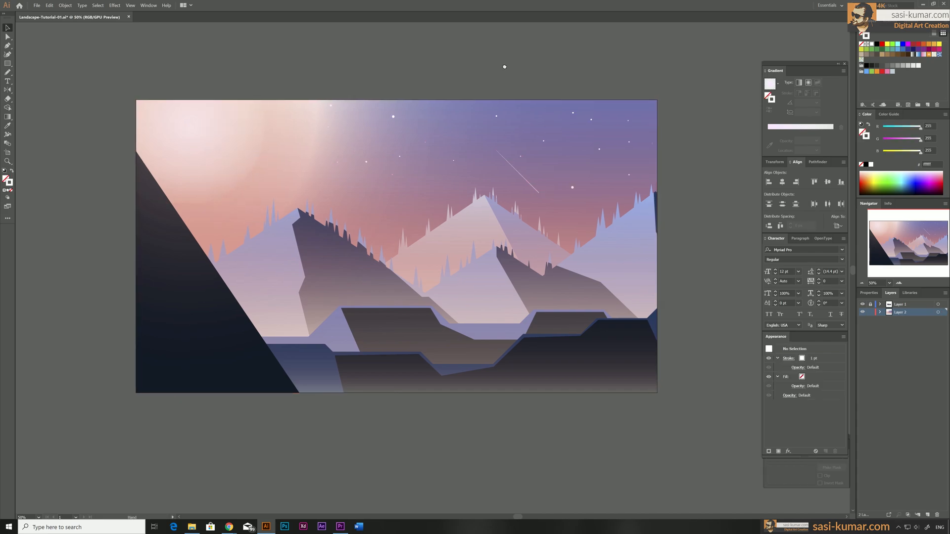
Draw a small bird silhouette with the Pen tool in the sky beside the sun
left_click_drag(494, 61, 448, 49)
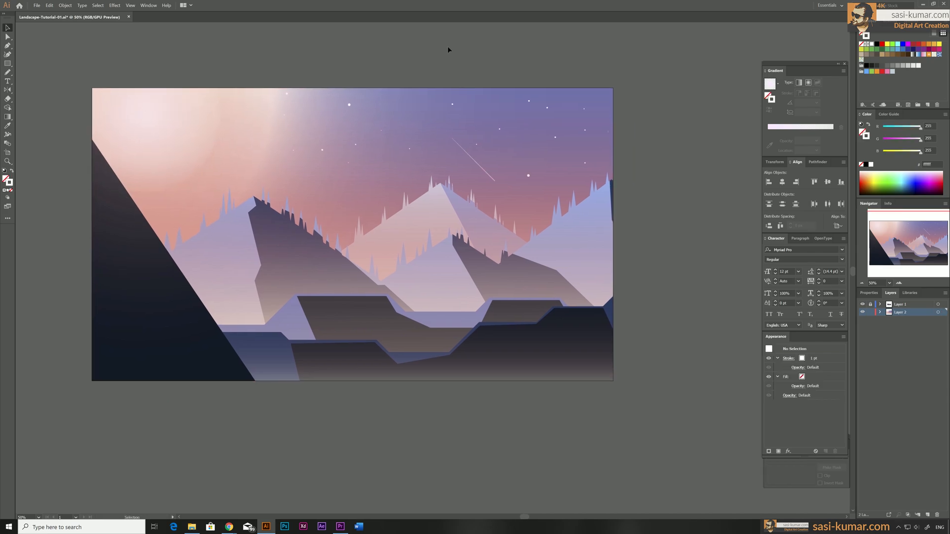
left_click_drag(462, 55, 468, 55)
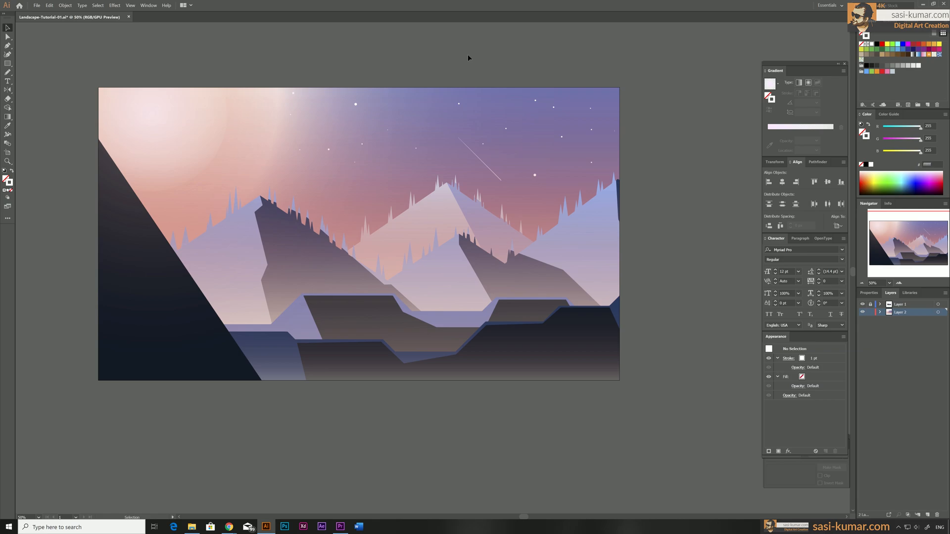
left_click(6, 46)
left_click_drag(218, 136, 220, 139)
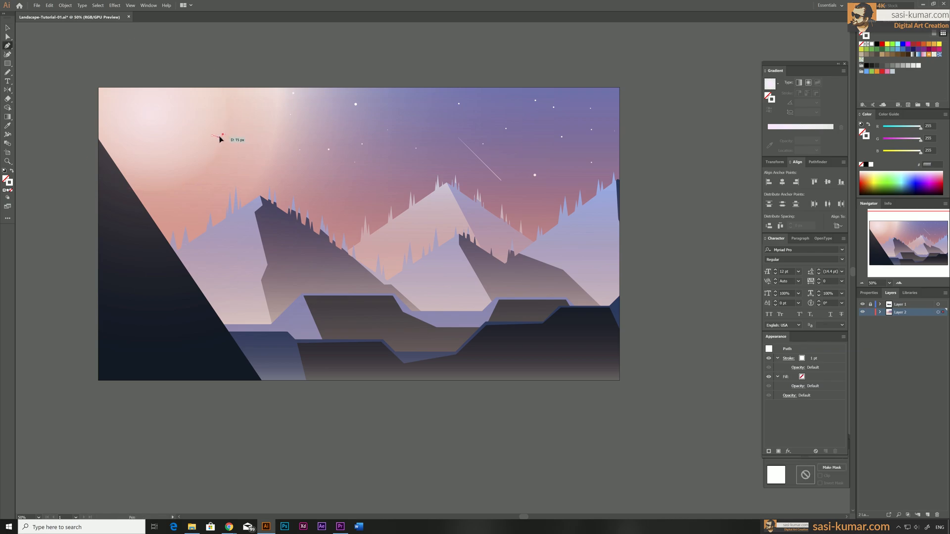
left_click(220, 138)
left_click(213, 136)
Fill the bird with a solid near-black colour (0e1011) and no stroke
key("i")
key("shift+x")
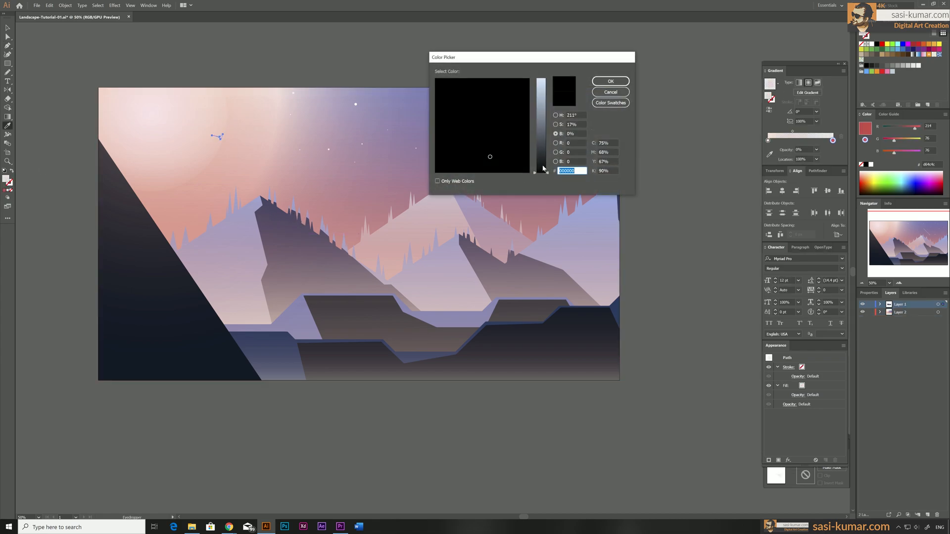
left_click_drag(543, 169, 544, 167)
left_click(609, 81)
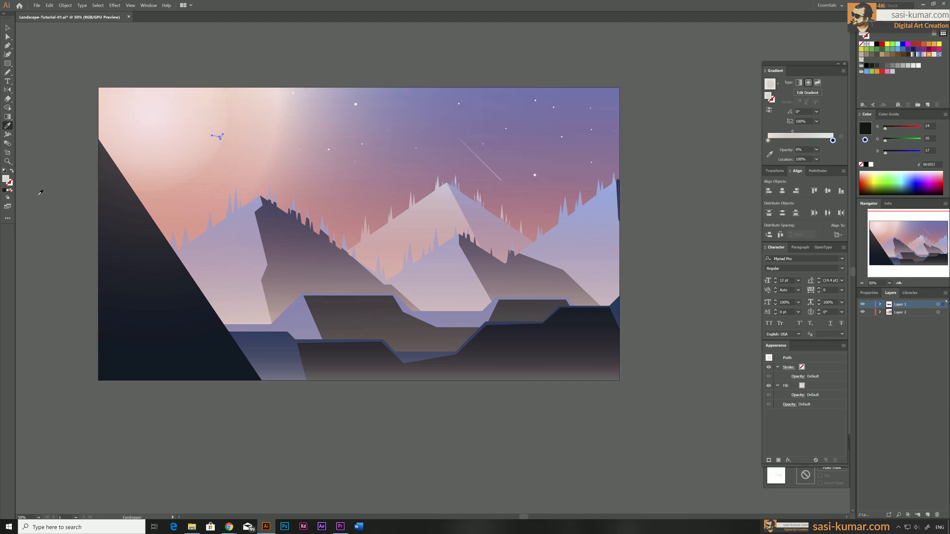
left_click(4, 191)
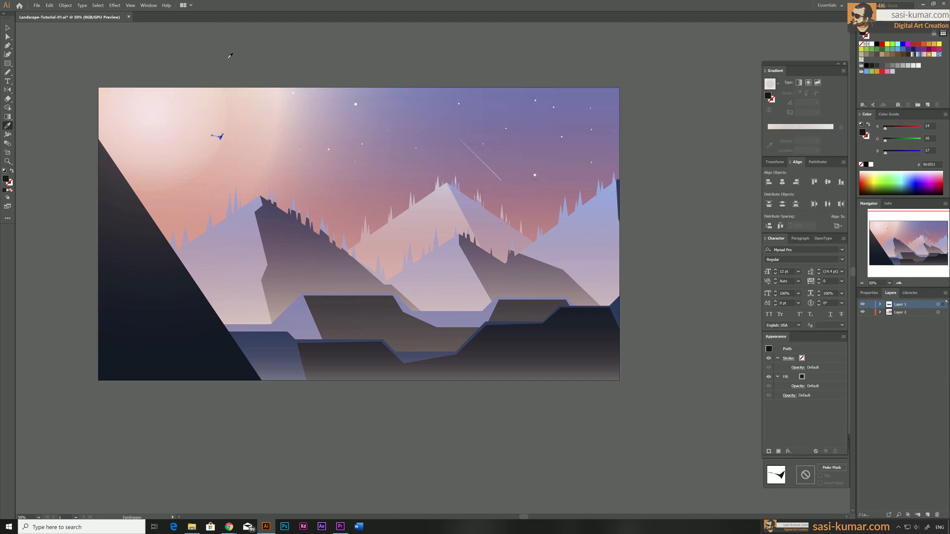
key("v")
left_click(120, 40)
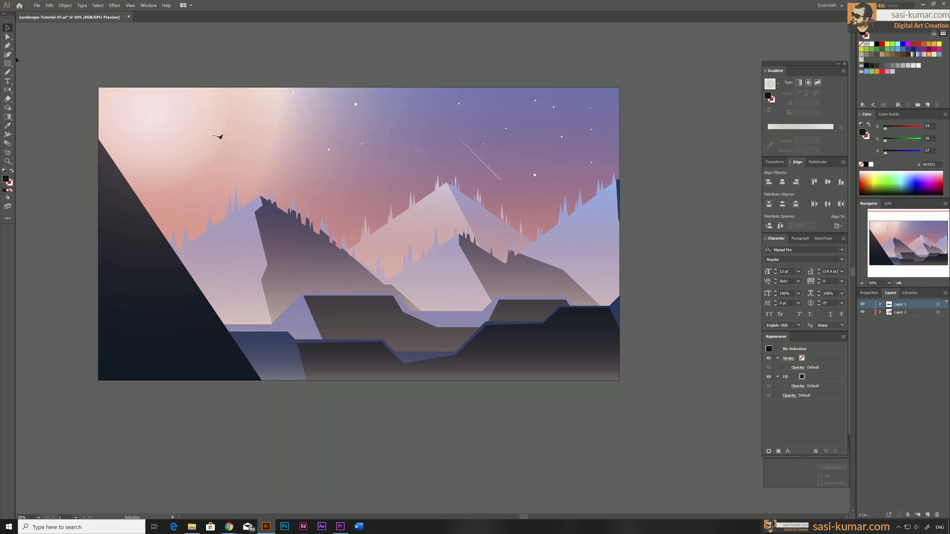
Draw two more near-black birds with the Pen tool just to the right of the first one
key("p")
left_click_drag(226, 128, 231, 133)
left_click(231, 133)
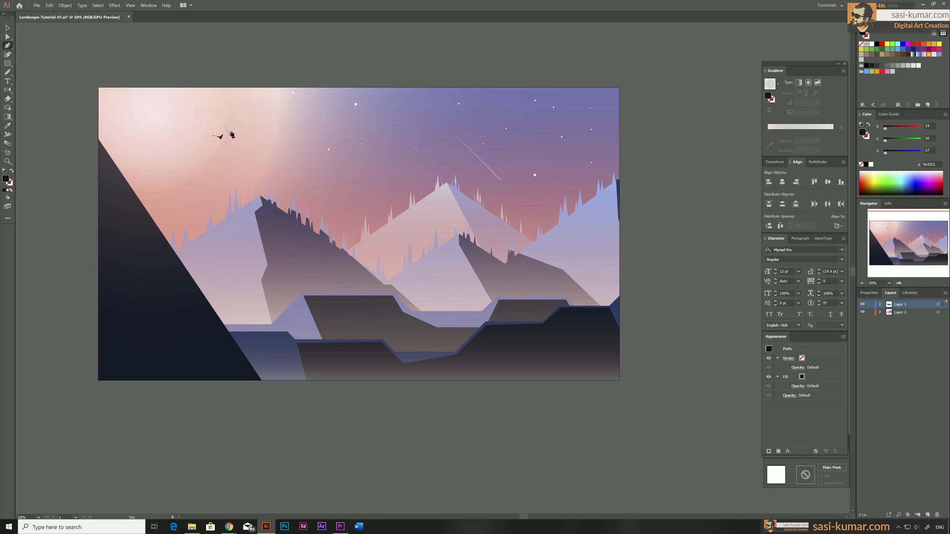
left_click(233, 127)
left_click(229, 131)
left_click(226, 128)
left_click(239, 136)
left_click(236, 130)
left_click(240, 140)
left_click(8, 28)
left_click(225, 74)
Show the saved colour themes in the Colours library
key("space")
left_click_drag(276, 63, 314, 78)
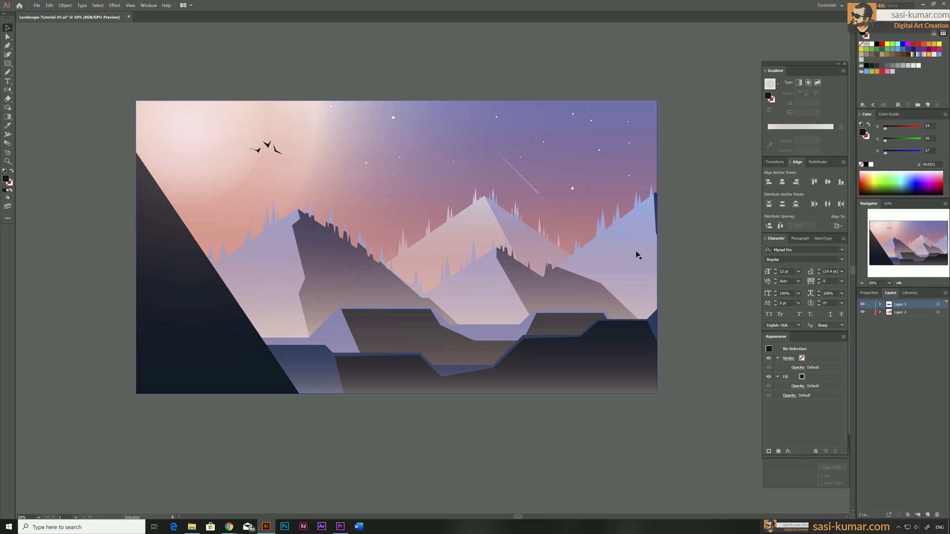
mouse_move(497, 81)
left_mouse_down()
mouse_move(502, 91)
mouse_move(498, 81)
left_mouse_up()
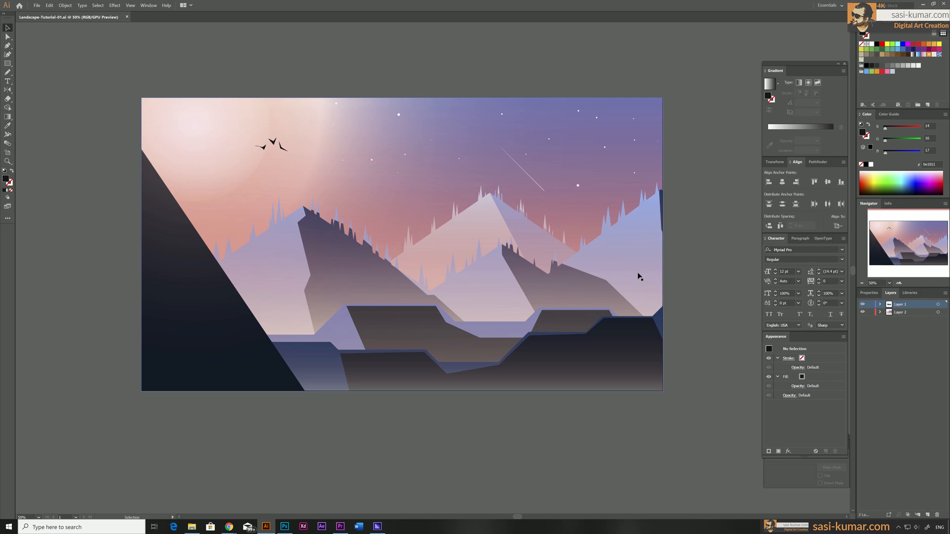
left_click(911, 293)
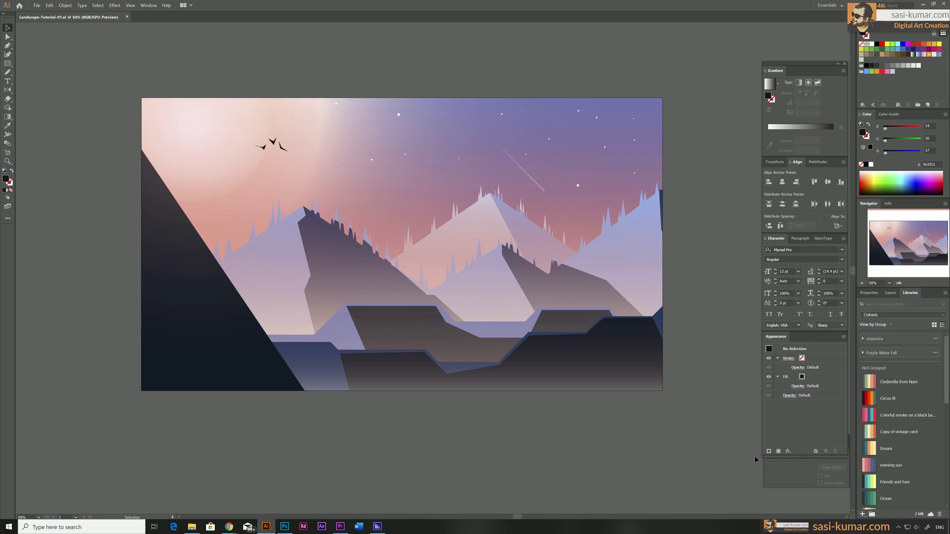